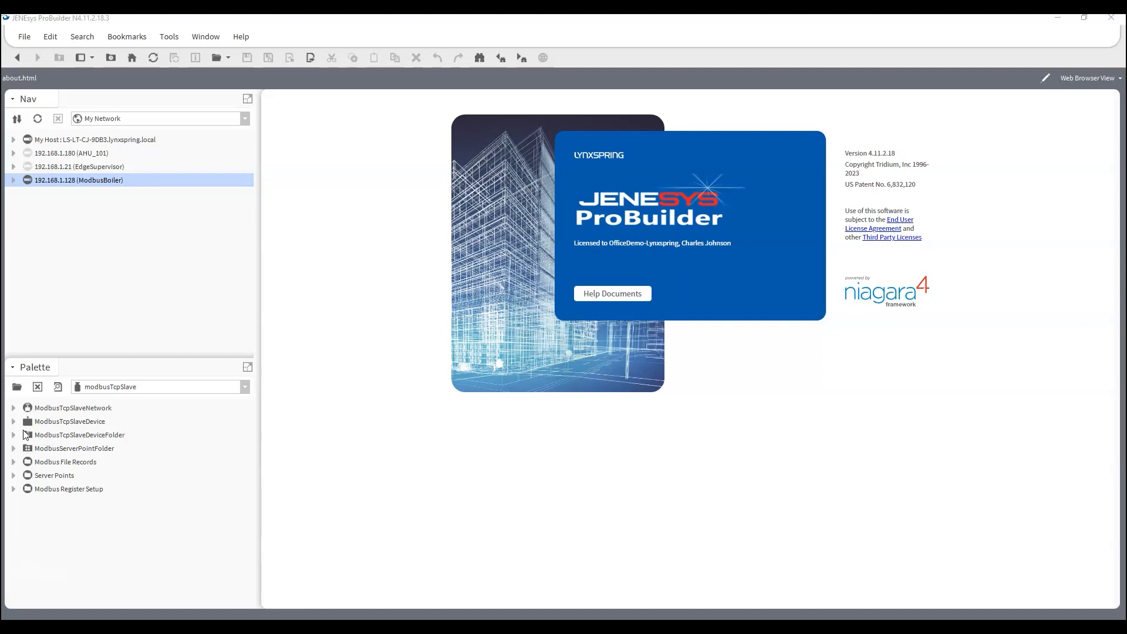
# Expand the 192.168.1.128 (ModbusBoiler) host in the navigation tree.
pyautogui.click(14, 180)
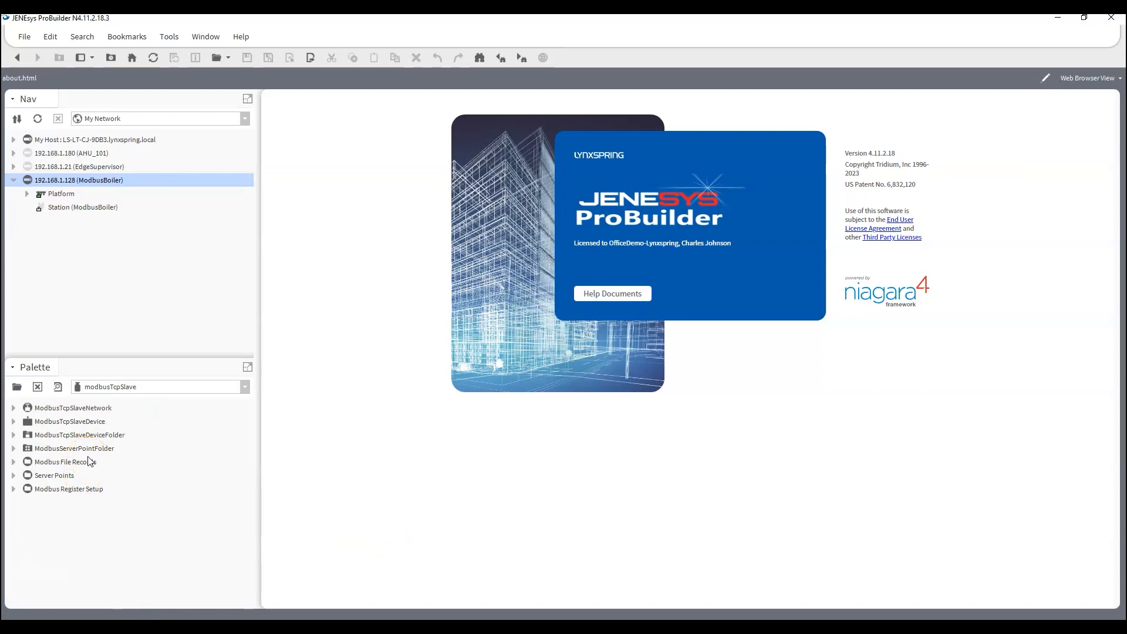
# Browse the list of modules that can be opened as palettes, leaving the modbusTcpSlave palette in use.
pyautogui.click(243, 387)
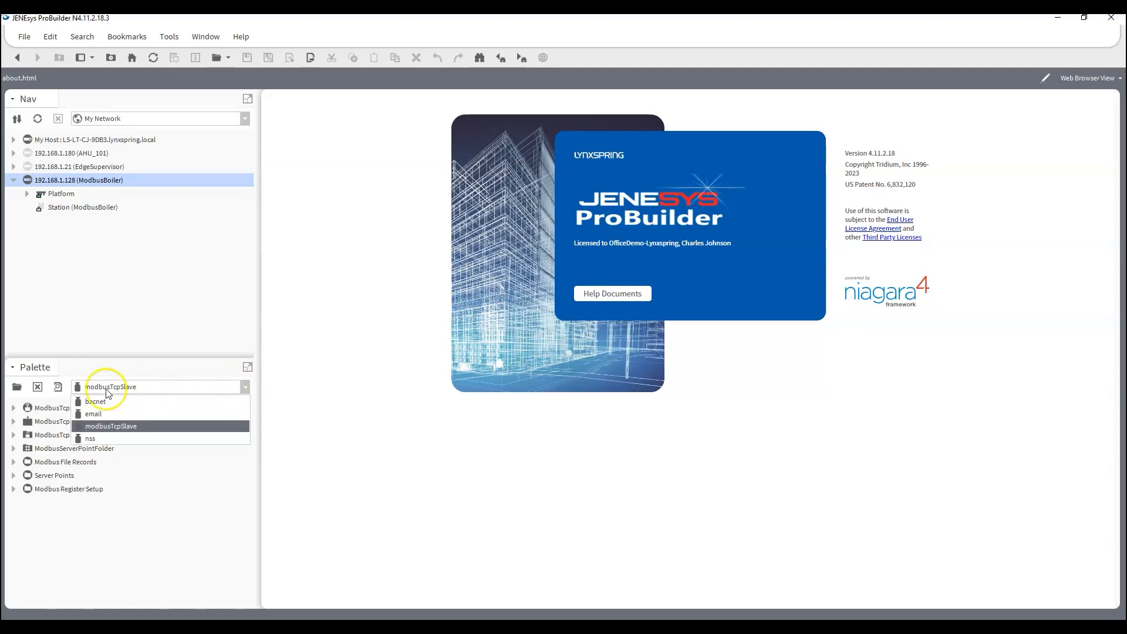
pyautogui.click(17, 386)
pyautogui.scroll(-20, 322, 355)
pyautogui.scroll(-12, 386, 364)
pyautogui.scroll(-4, 385, 359)
pyautogui.click(815, 334)
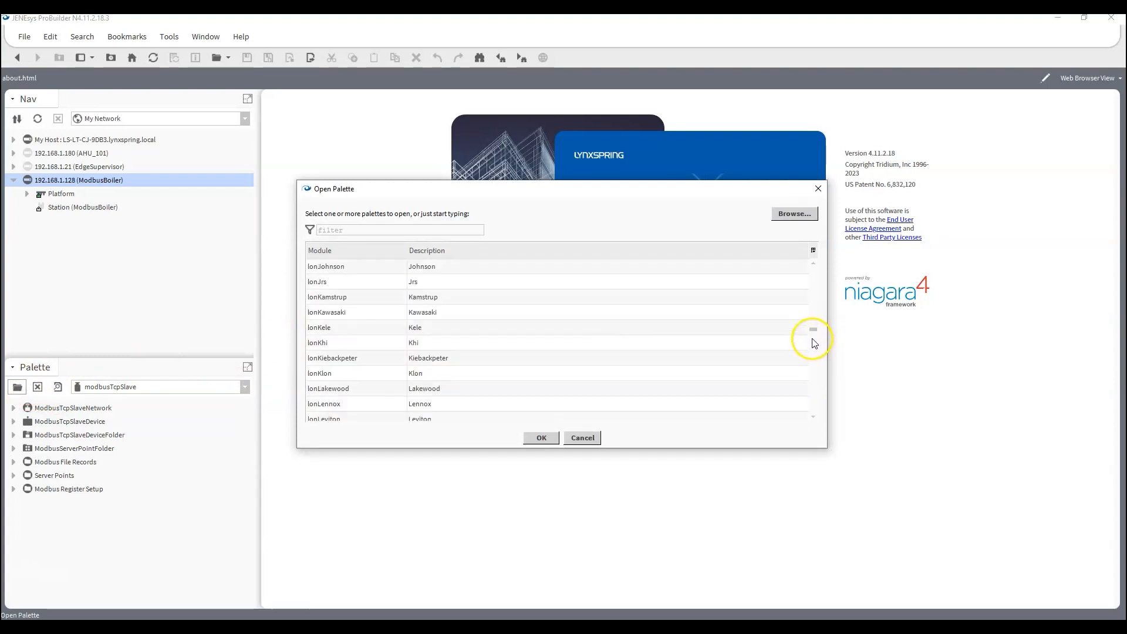
pyautogui.click(813, 340)
pyautogui.click(813, 355)
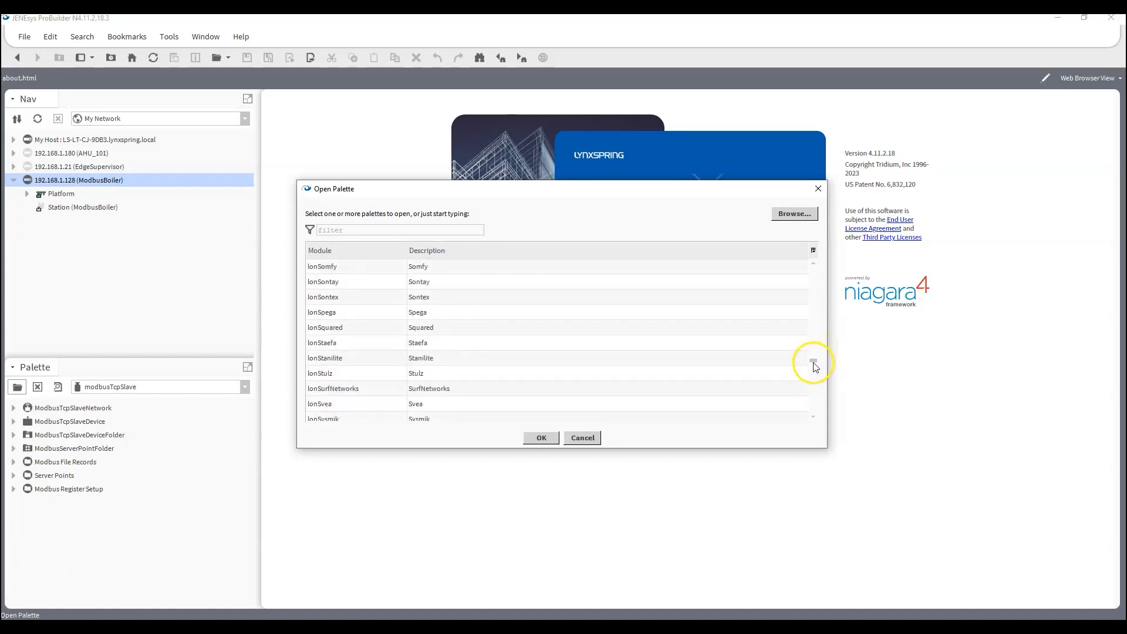
pyautogui.click(583, 438)
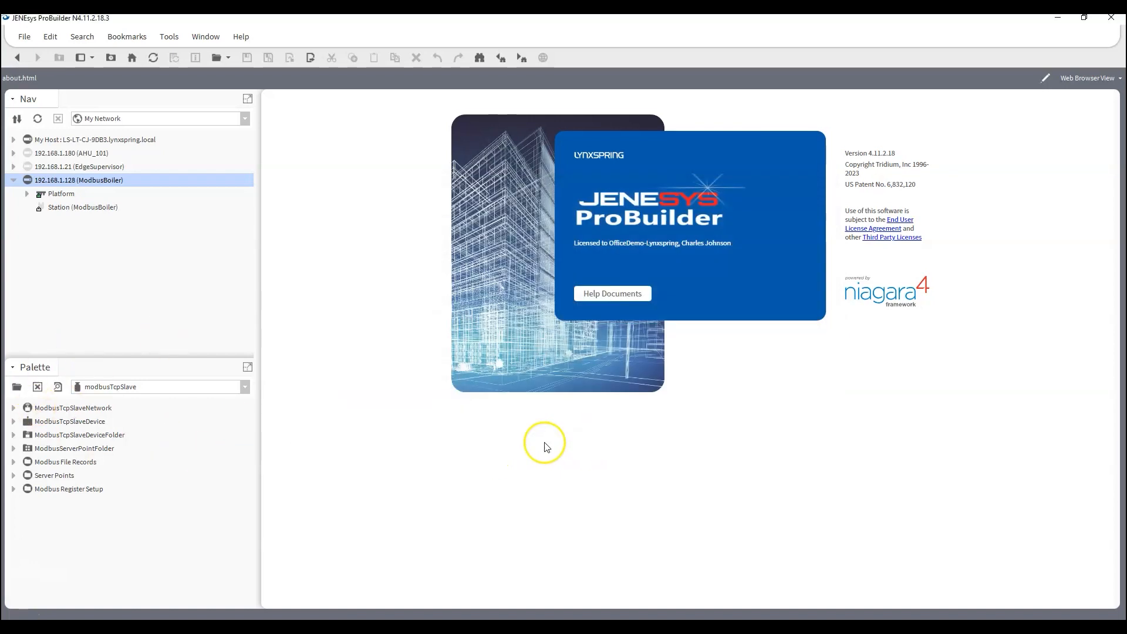
# Connect to the ModbusBoiler host's platform with the remembered credentials and open its Software Manager.
pyautogui.doubleClick(66, 195)
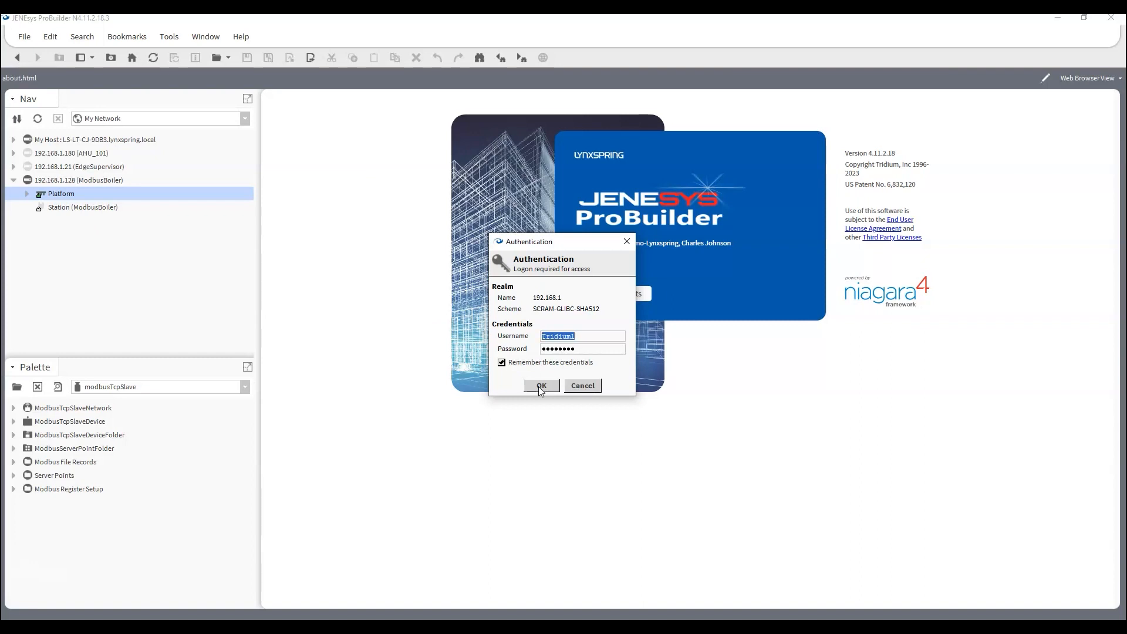
pyautogui.click(540, 386)
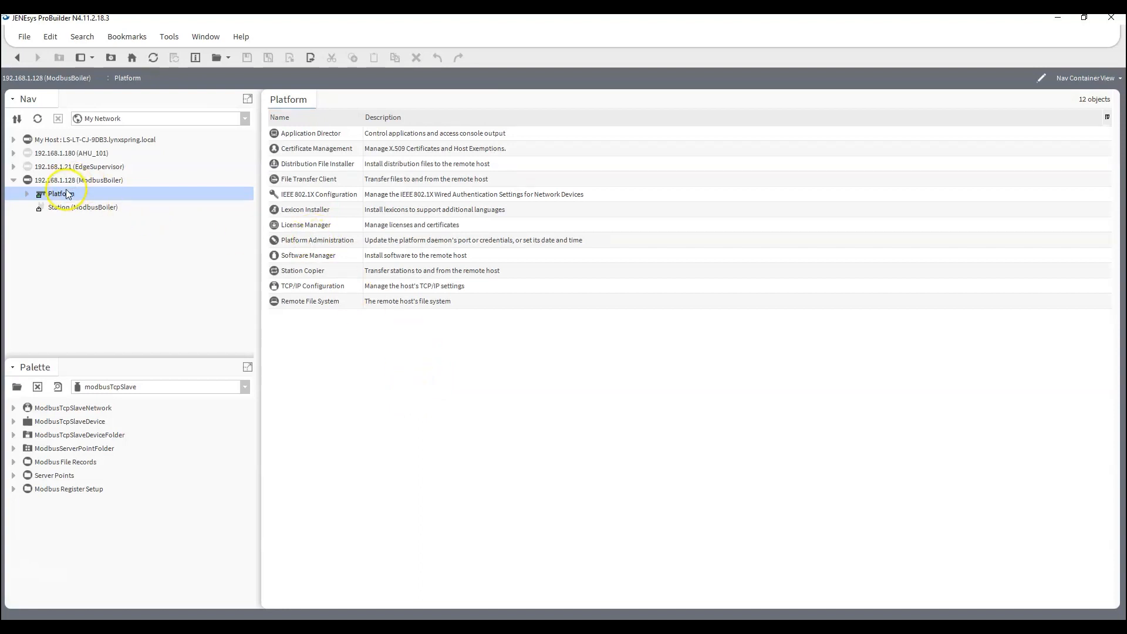
pyautogui.doubleClick(293, 256)
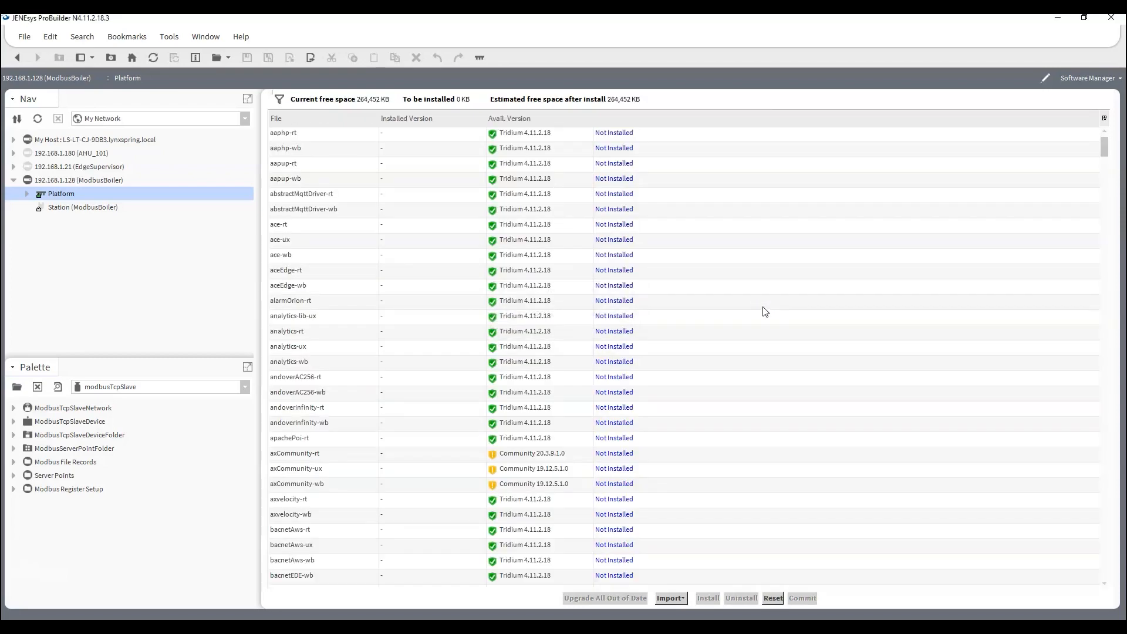
# Check the installation status of the modbusTcpSlave-rt and modbusTcpSlave-wb modules in the software list.
pyautogui.moveTo(1102, 144); pyautogui.dragTo(1116, 539)
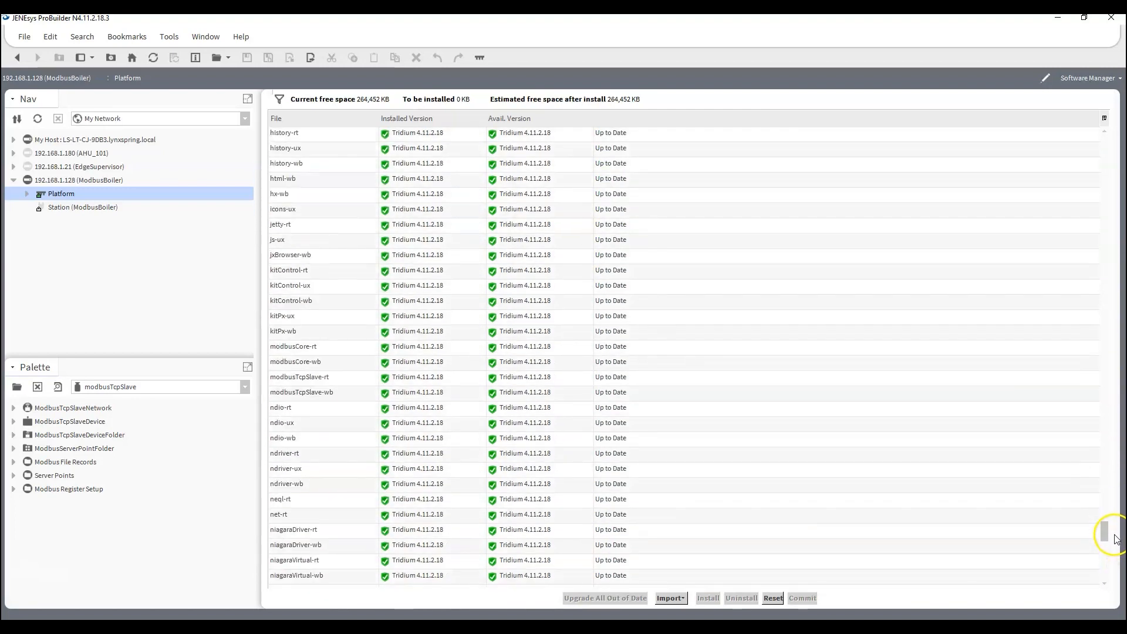
pyautogui.click(822, 499)
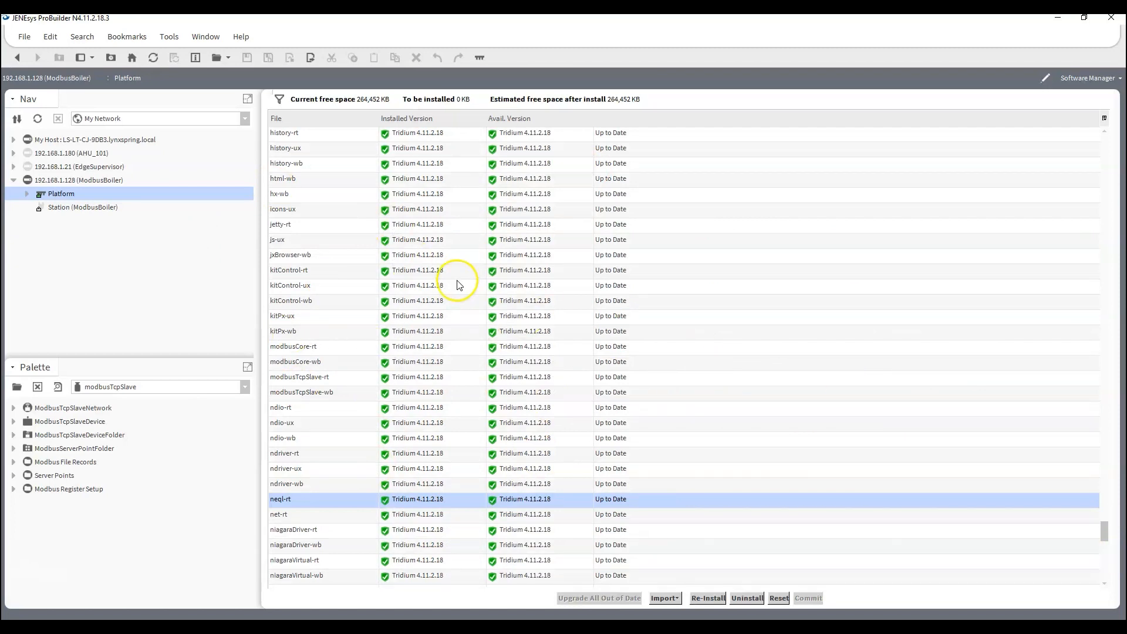
pyautogui.click(298, 377)
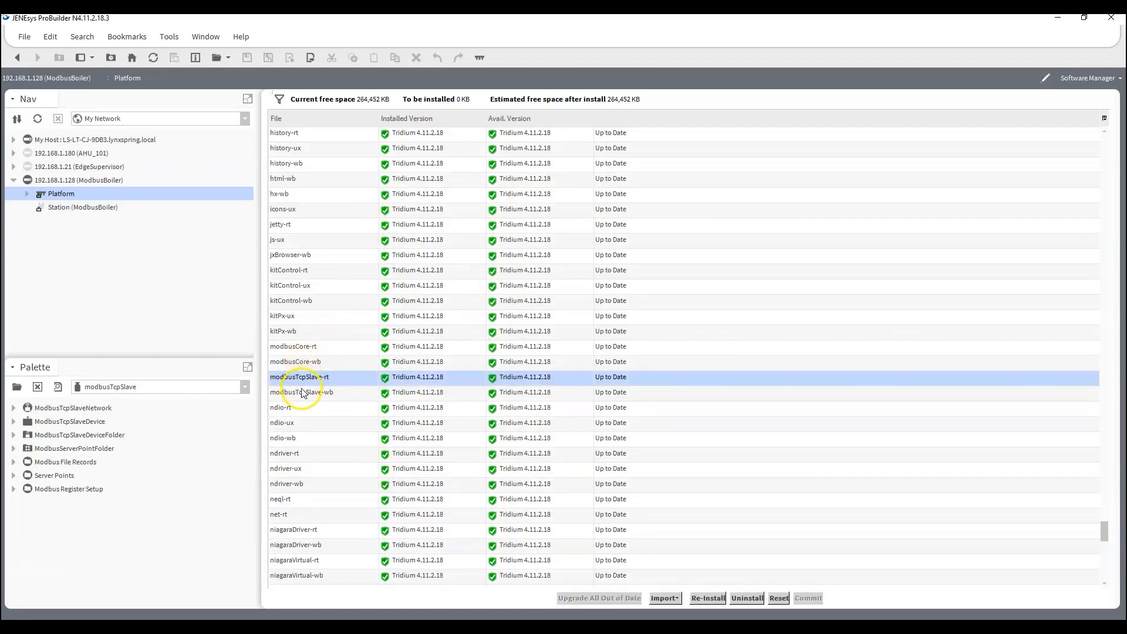
pyautogui.click(303, 393)
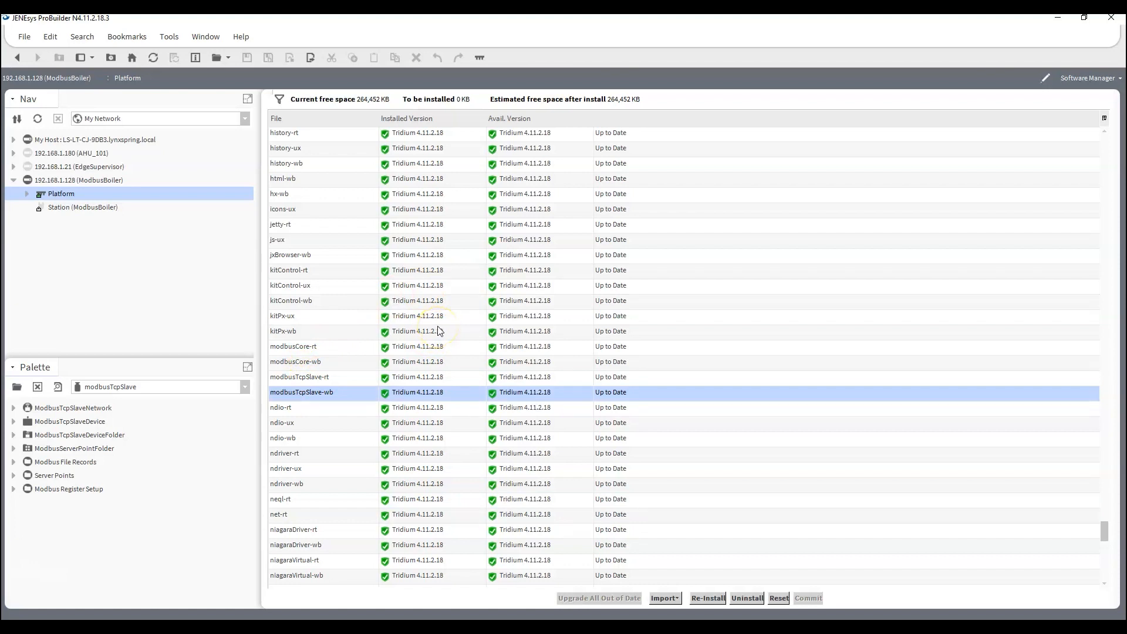
# Connect to the ModbusBoiler station with the remembered credentials and expand Drivers and Services under its Config.
pyautogui.doubleClick(61, 208)
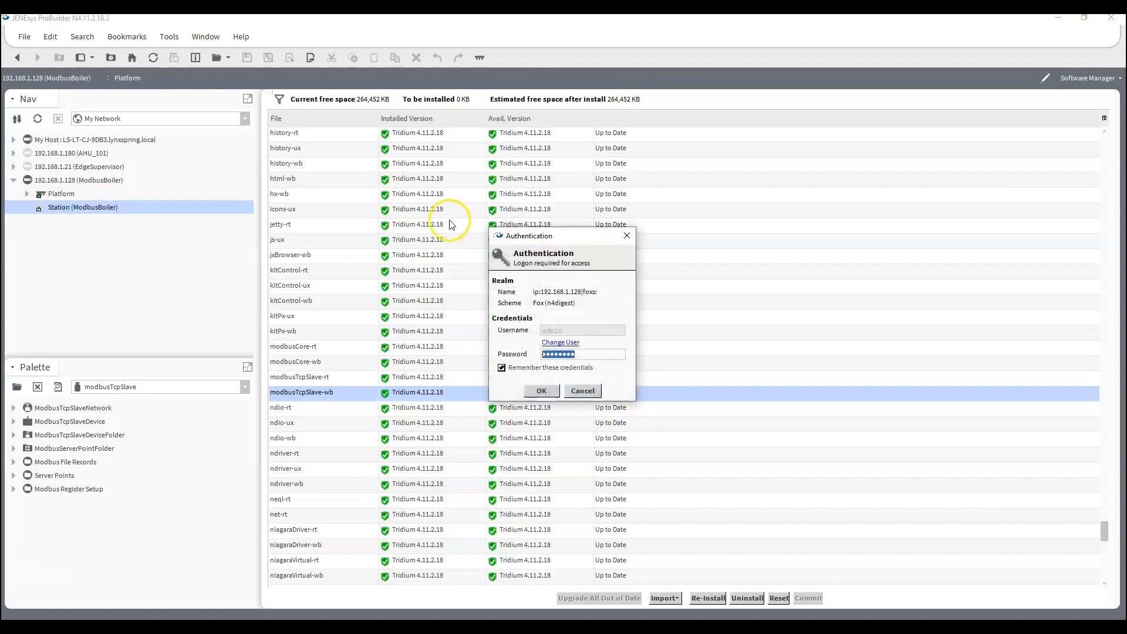
pyautogui.click(539, 388)
pyautogui.click(27, 207)
pyautogui.click(41, 235)
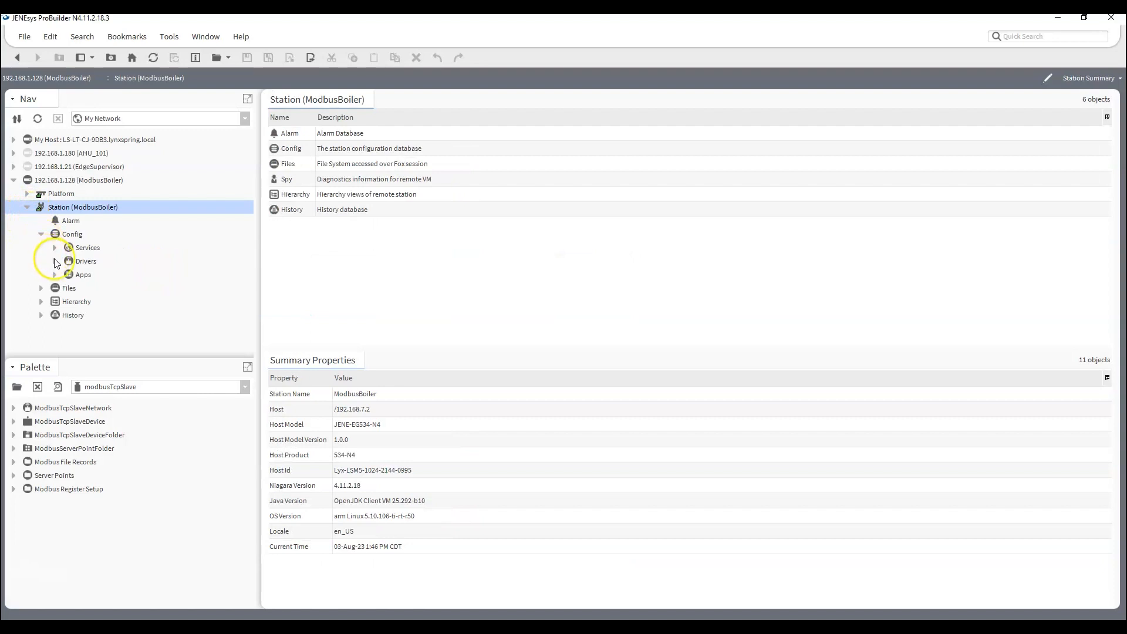
pyautogui.click(54, 262)
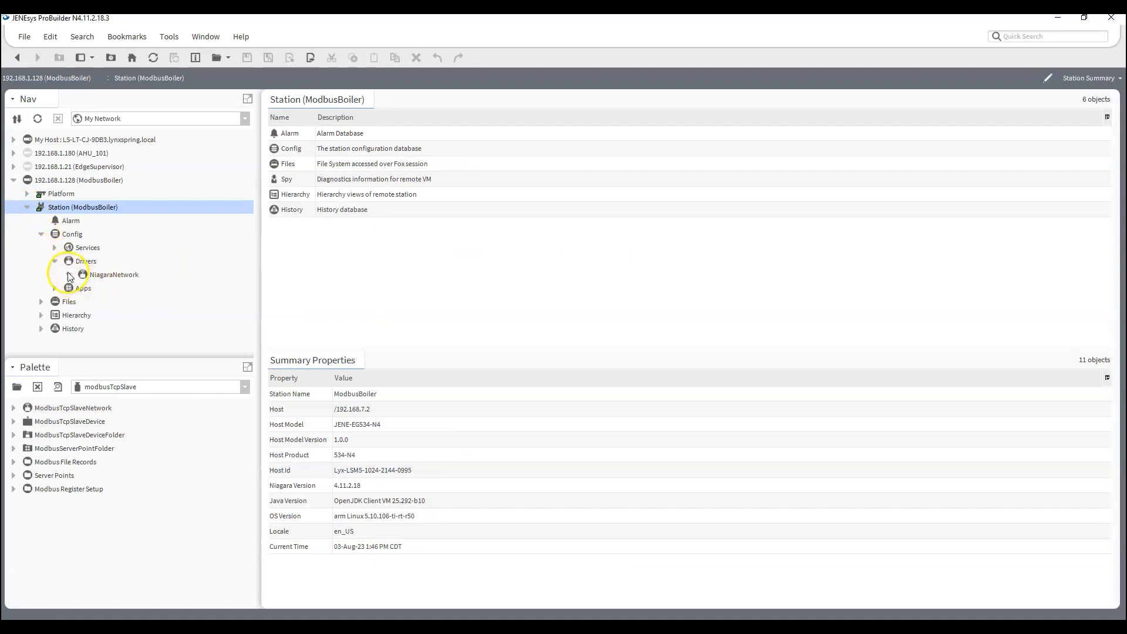
pyautogui.click(55, 248)
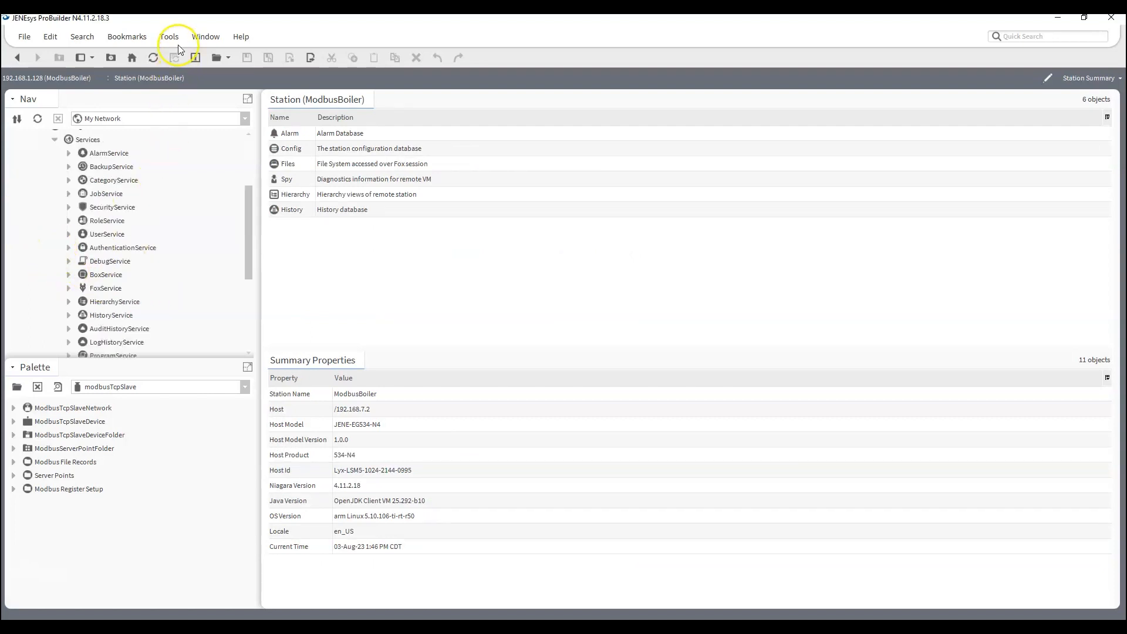
# Add a ModbusTcpSlaveNetwork from the palette to the station's Drivers, keeping the default name.
pyautogui.scroll(-4, 103, 249)
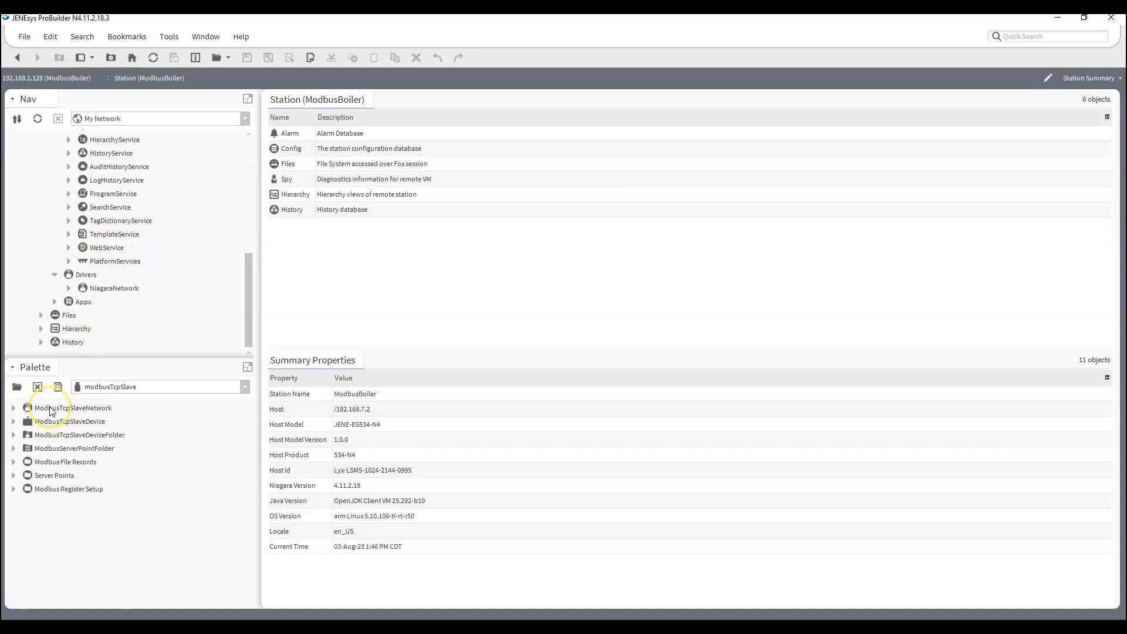
pyautogui.moveTo(49, 411); pyautogui.dragTo(83, 273)
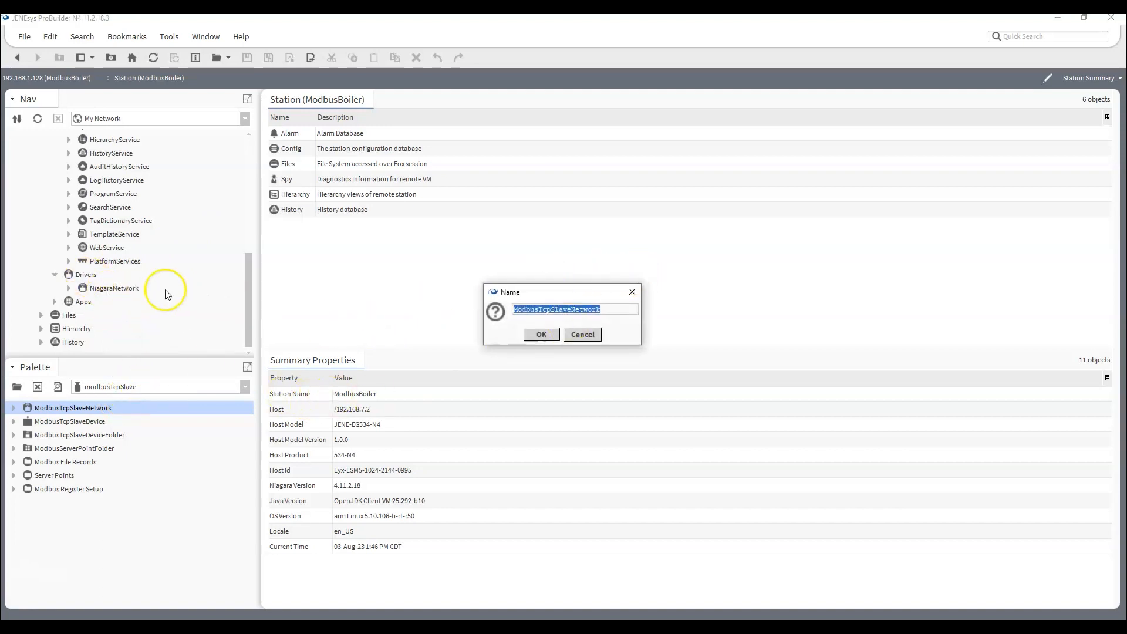
pyautogui.click(536, 335)
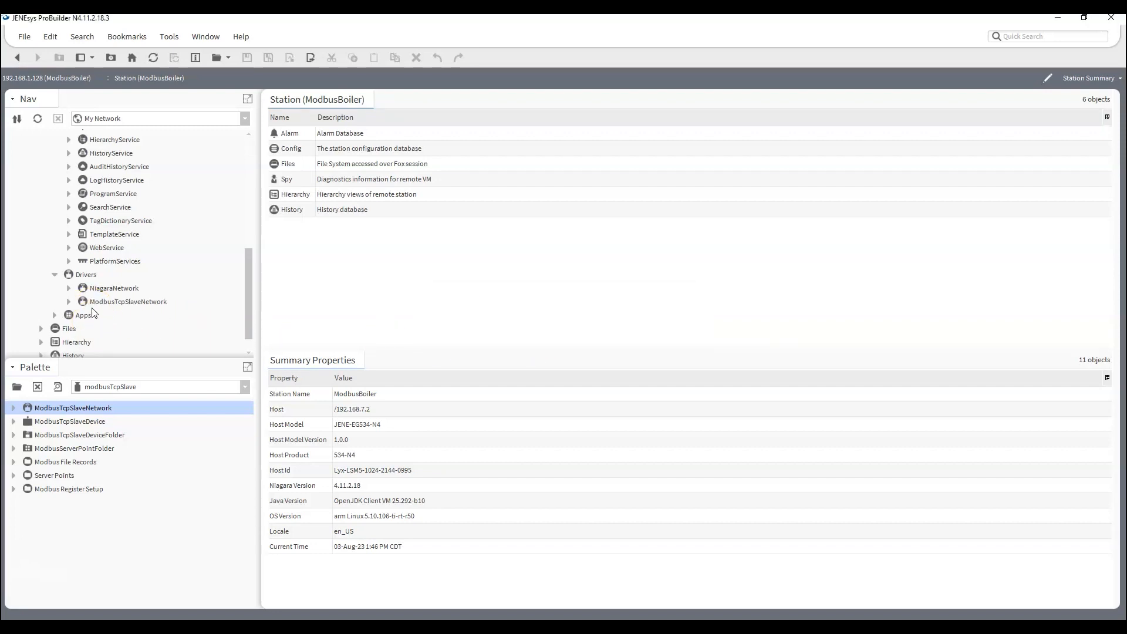
# Open the ModbusTcpSlaveNetwork's device manager and expand the Server Points folder in the modbusTcpSlave palette.
pyautogui.click(111, 302)
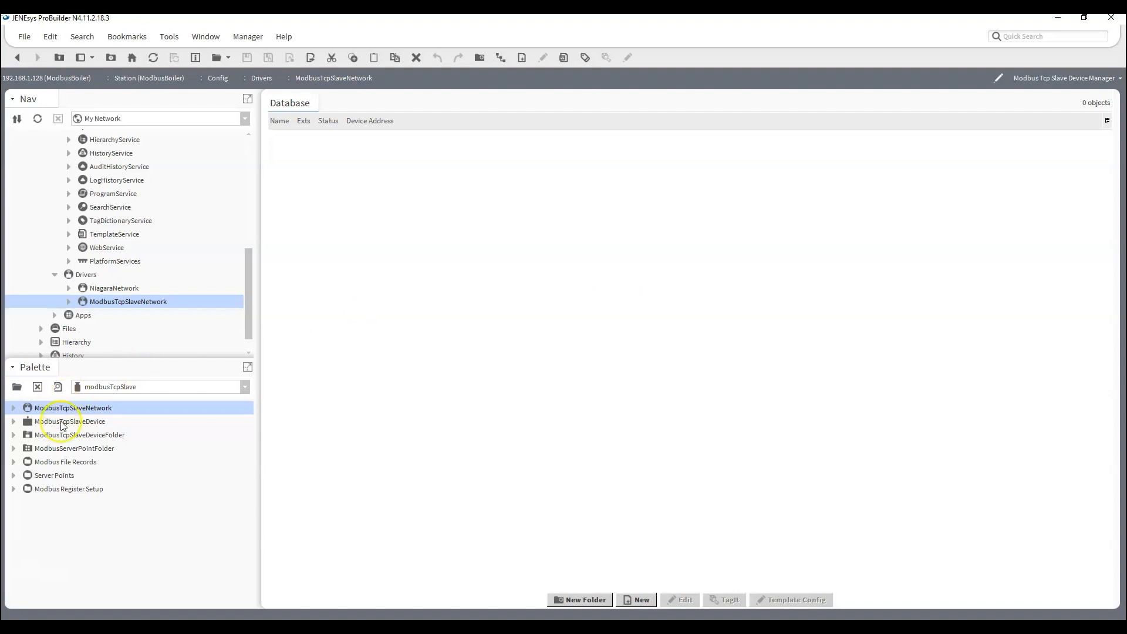
pyautogui.click(13, 476)
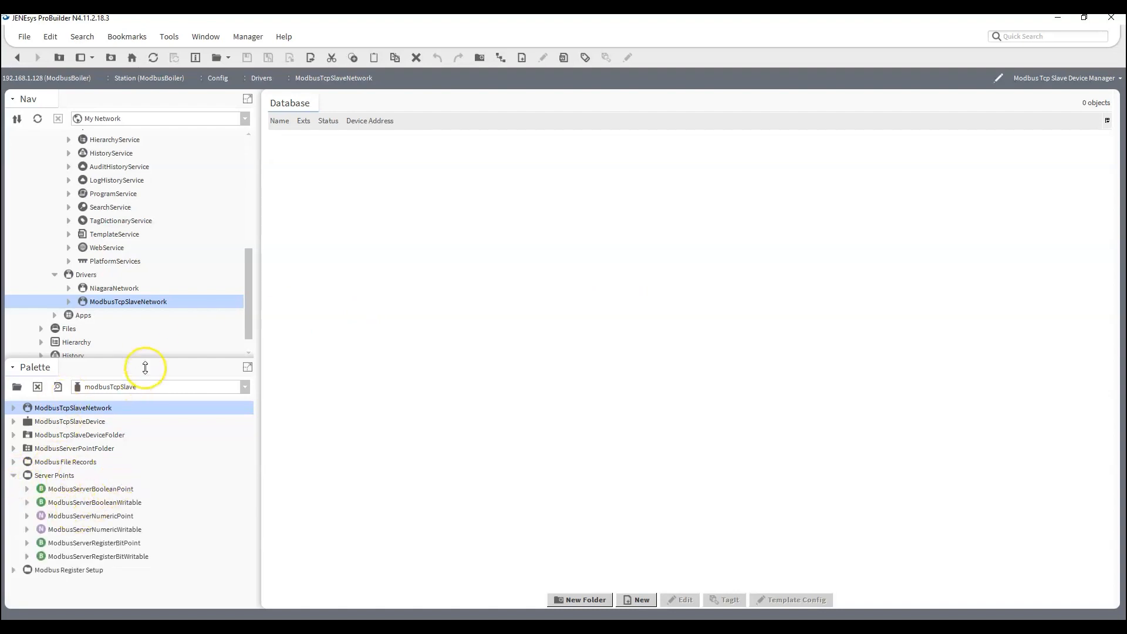
pyautogui.moveTo(148, 360); pyautogui.dragTo(159, 282)
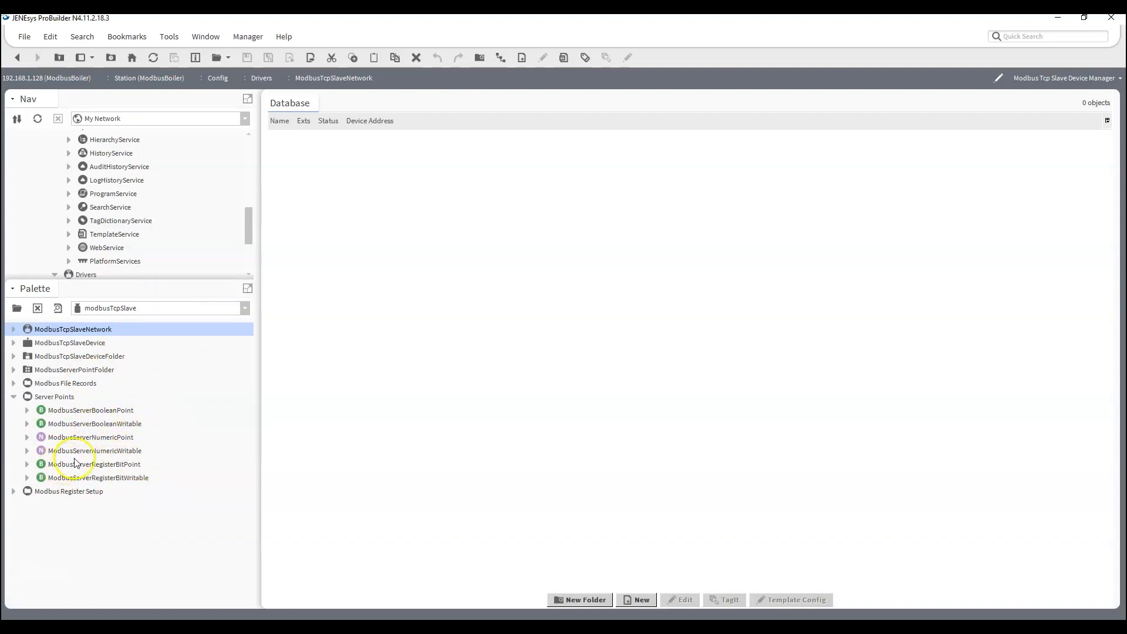
pyautogui.moveTo(141, 290); pyautogui.dragTo(146, 385)
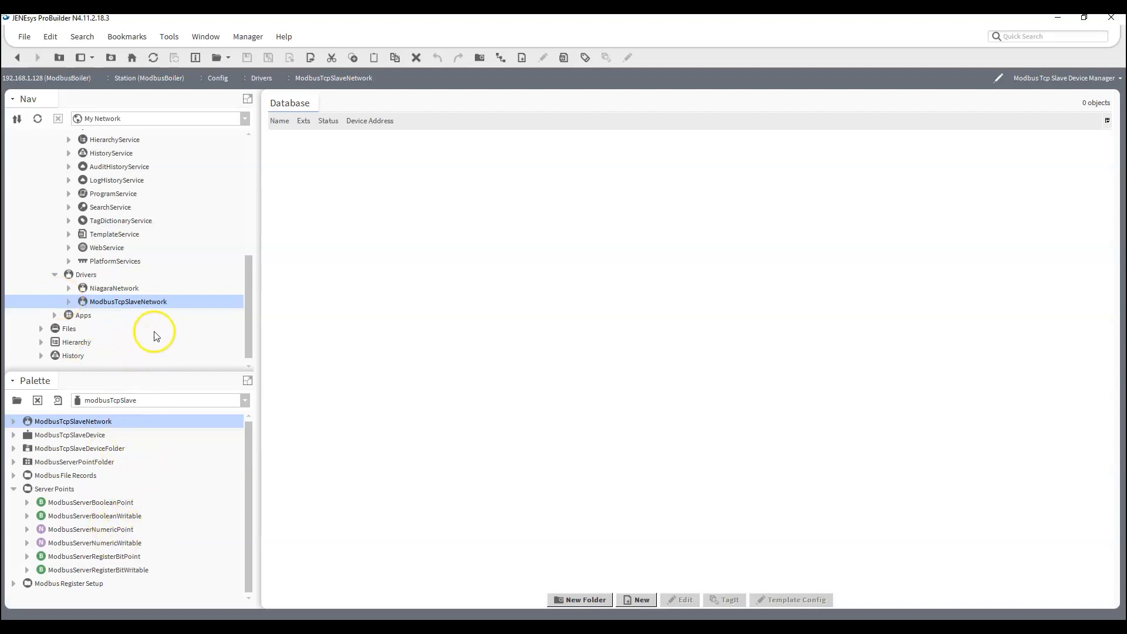
# Add one Modbus Tcp Slave Device named Boiler with device address 2 to the ModbusTcpSlaveNetwork.
pyautogui.click(640, 602)
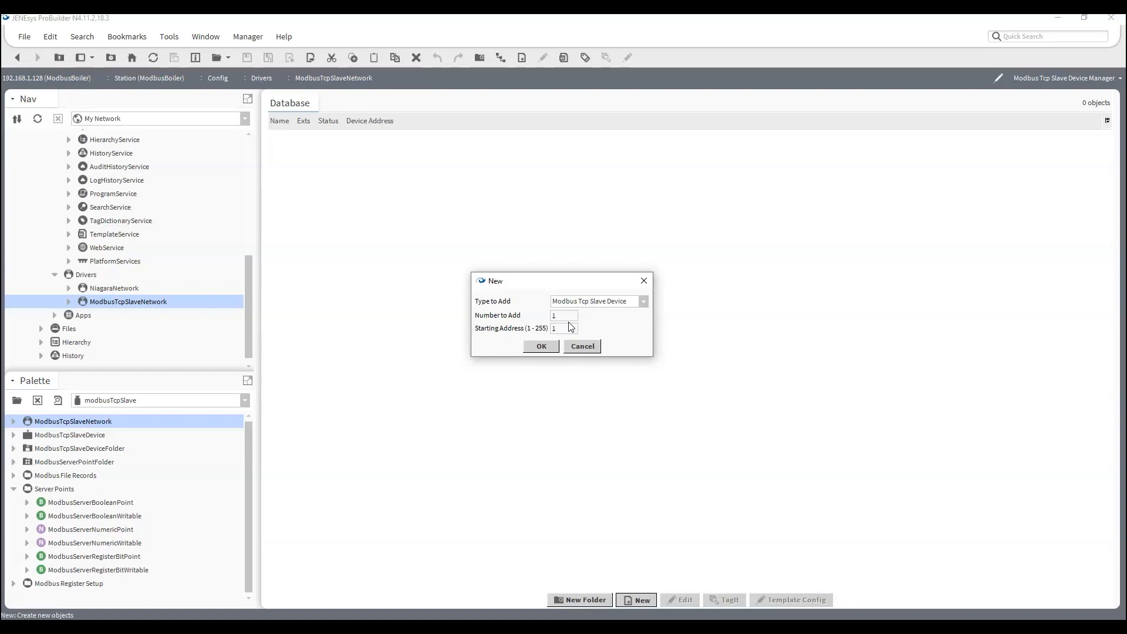
pyautogui.moveTo(564, 328); pyautogui.dragTo(491, 333)
pyautogui.write('2')
pyautogui.click(540, 346)
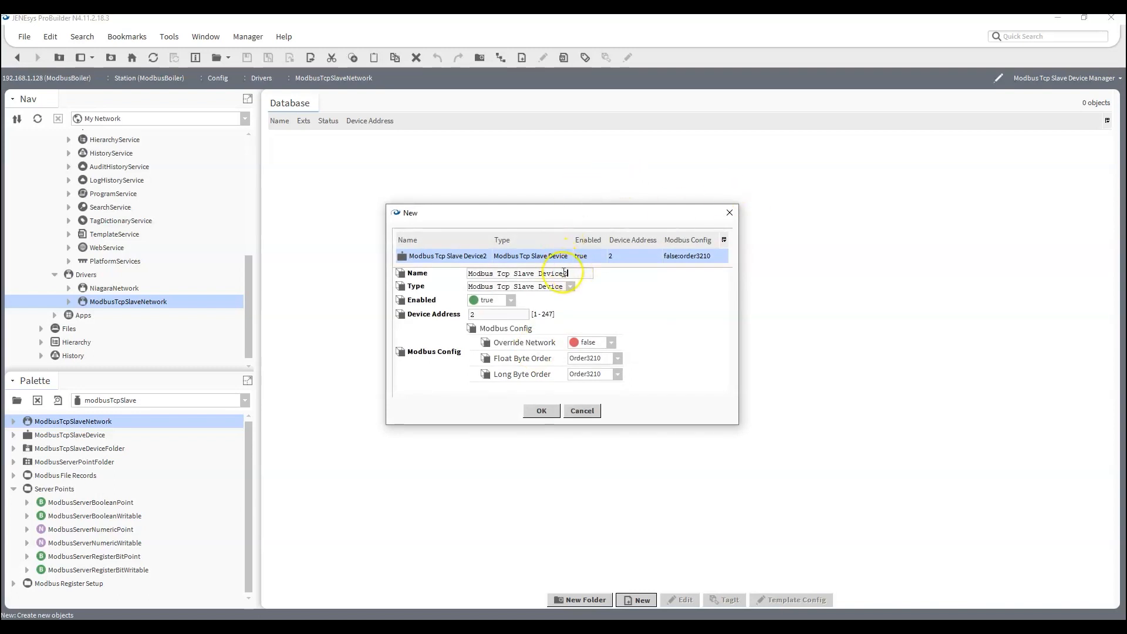
pyautogui.moveTo(572, 274); pyautogui.dragTo(470, 273)
pyautogui.write('Boiler')
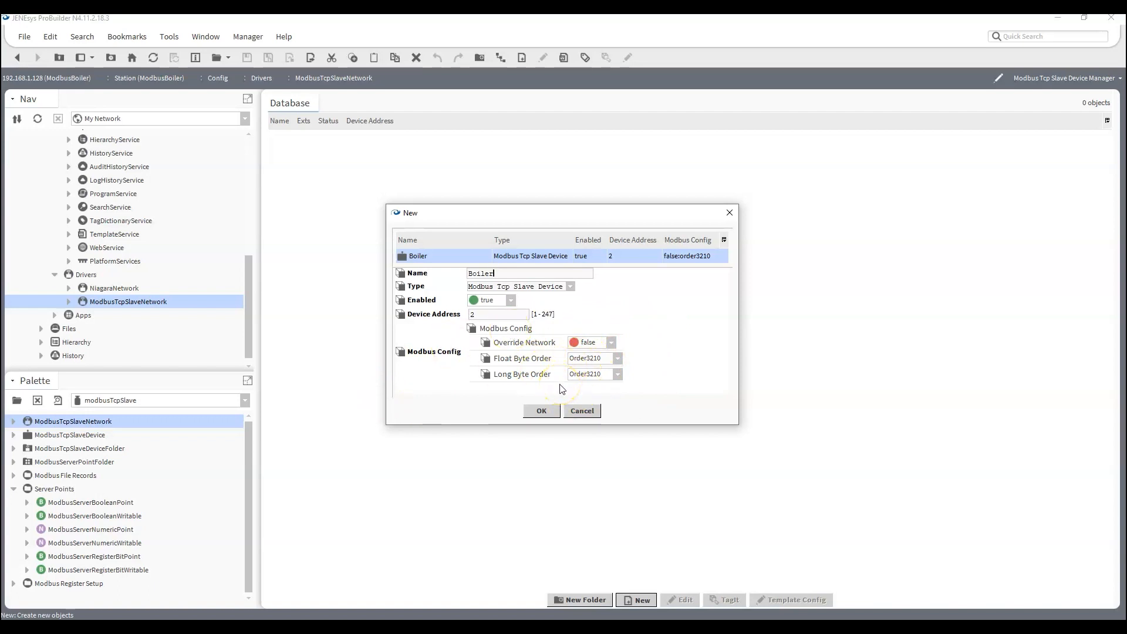
pyautogui.click(534, 411)
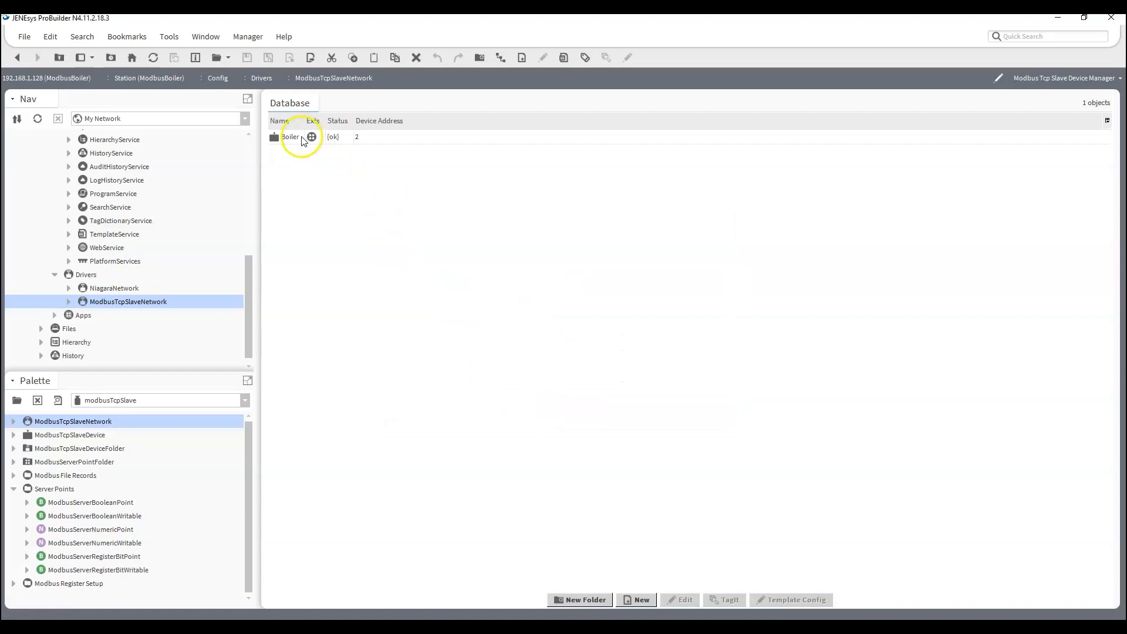
# Expand the ModbusTcpSlaveNetwork and its Boiler device in the navigation tree.
pyautogui.click(68, 301)
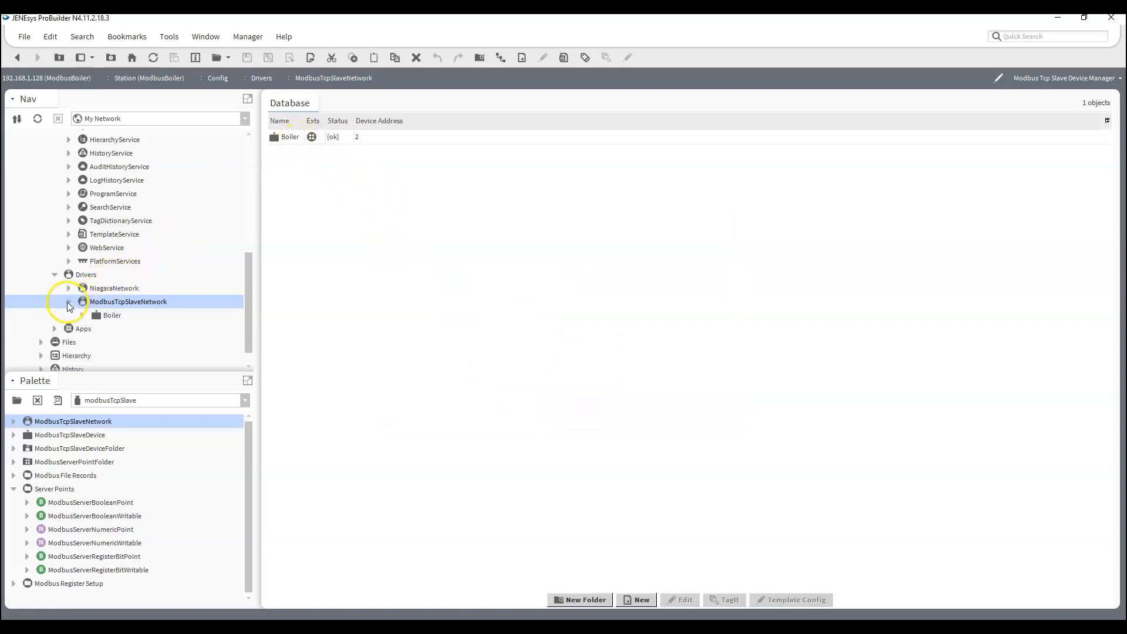
pyautogui.click(82, 315)
pyautogui.scroll(-2, 93, 329)
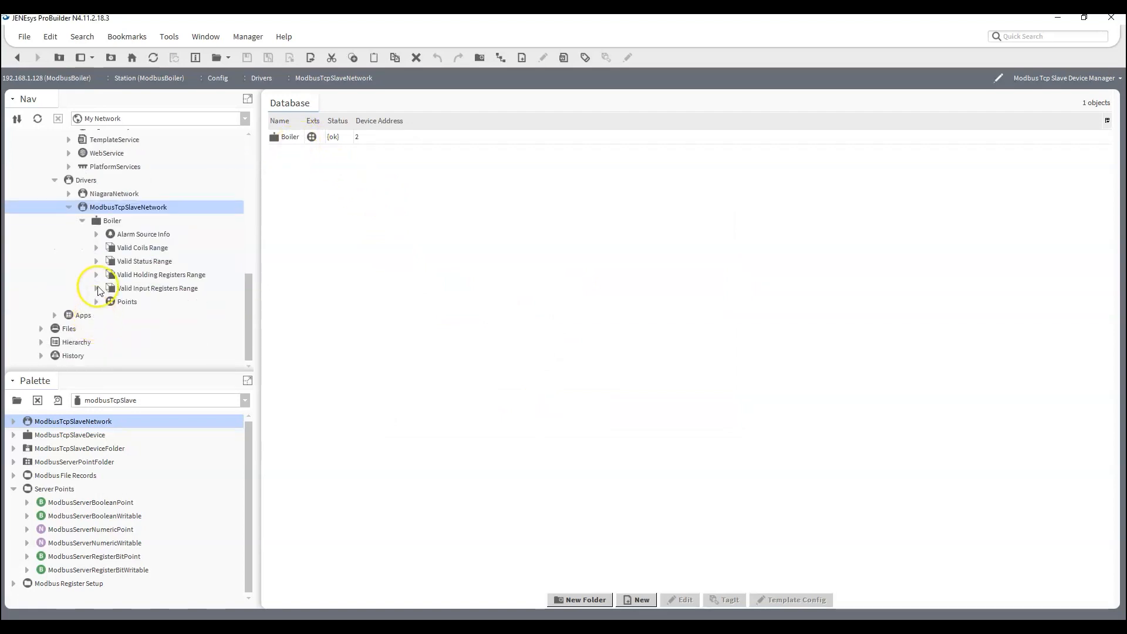
# Examine the Boiler device's valid coils, status, holding registers and input registers ranges in their property sheets.
pyautogui.doubleClick(133, 247)
pyautogui.doubleClick(141, 262)
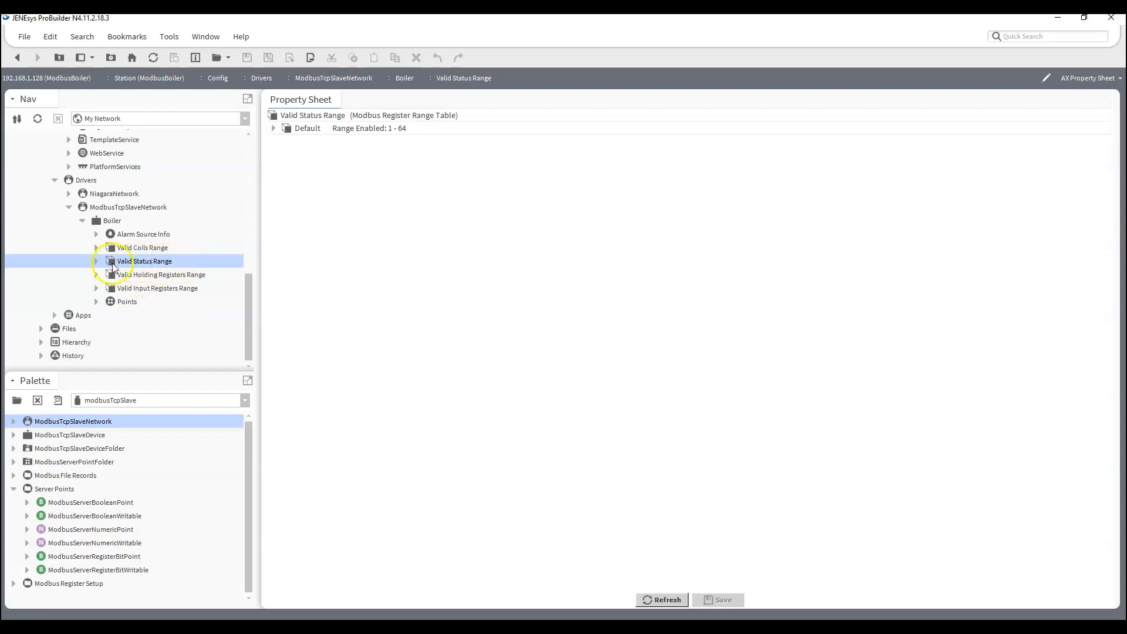
pyautogui.doubleClick(161, 274)
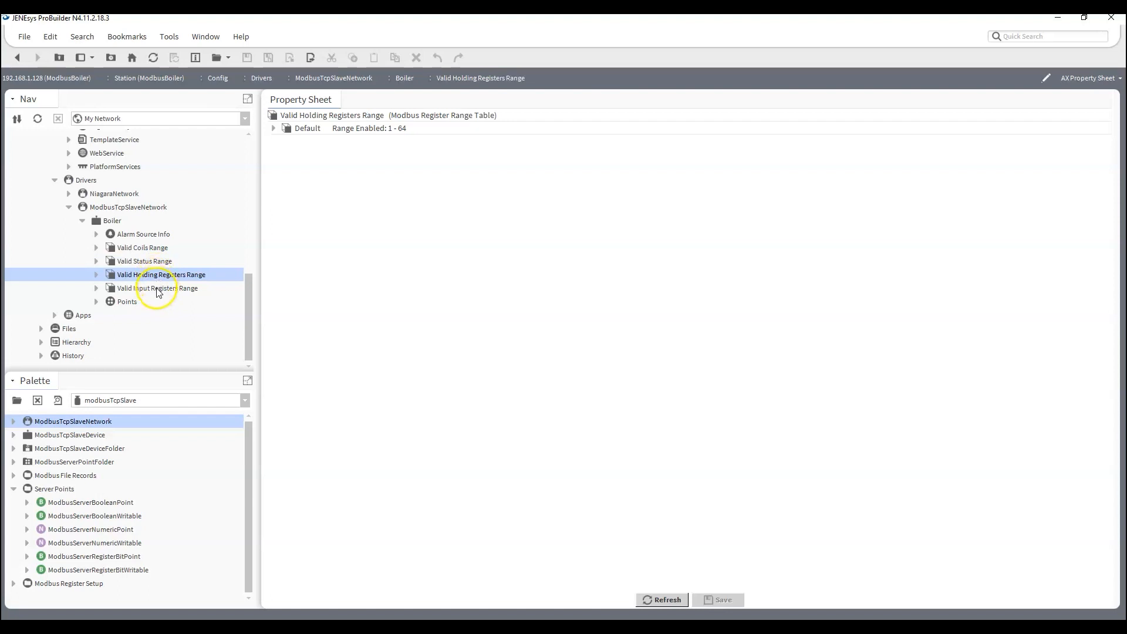
pyautogui.doubleClick(157, 289)
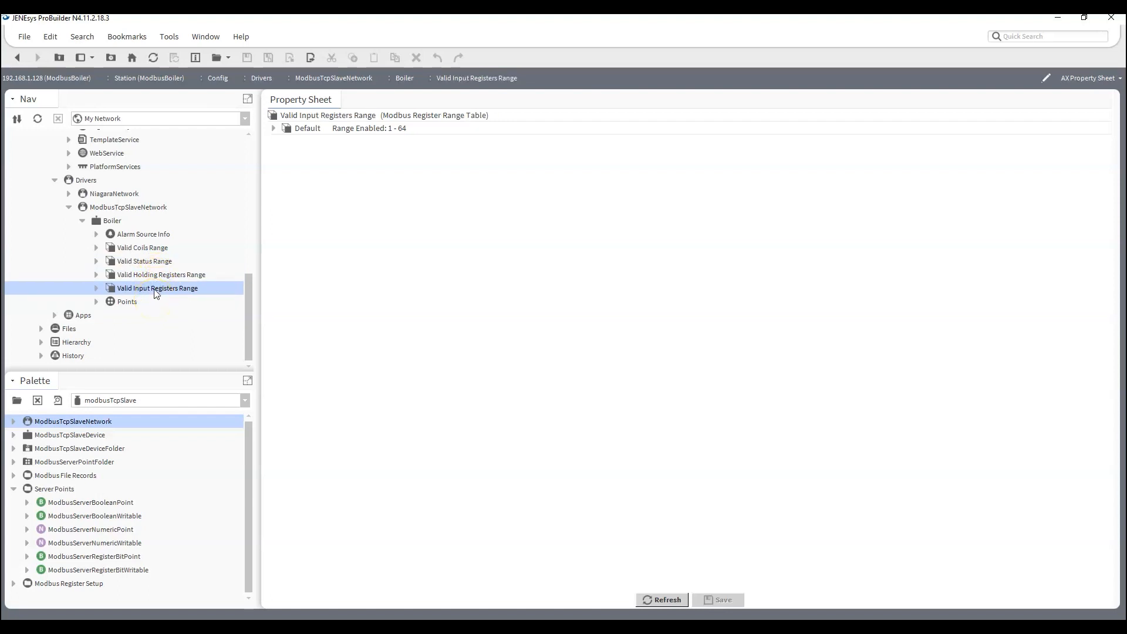
pyautogui.click(154, 246)
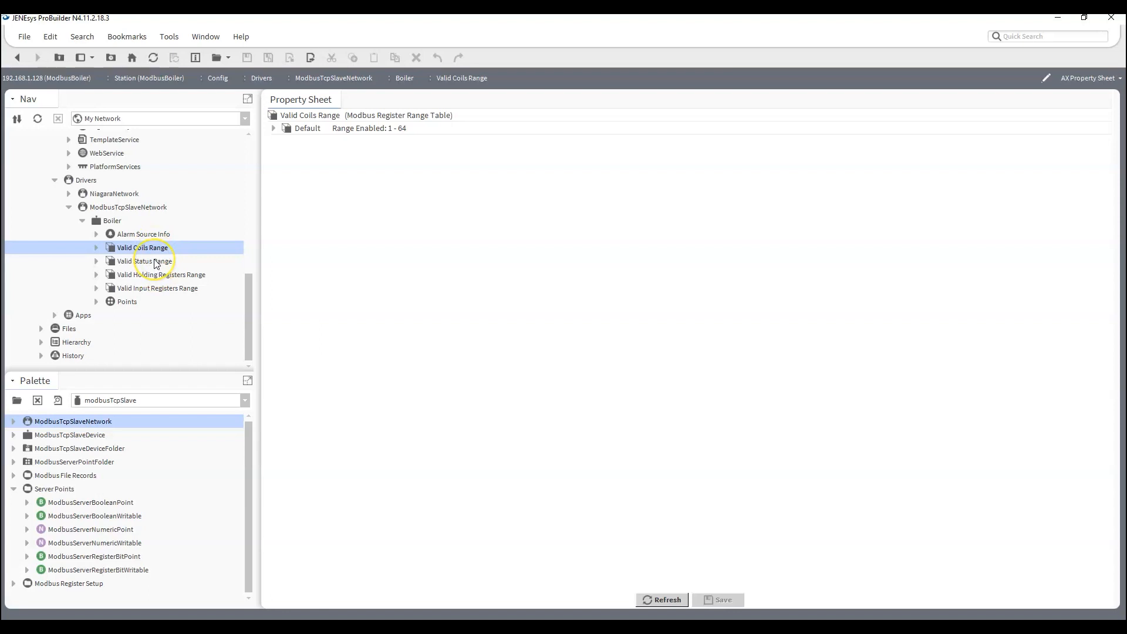
pyautogui.click(156, 263)
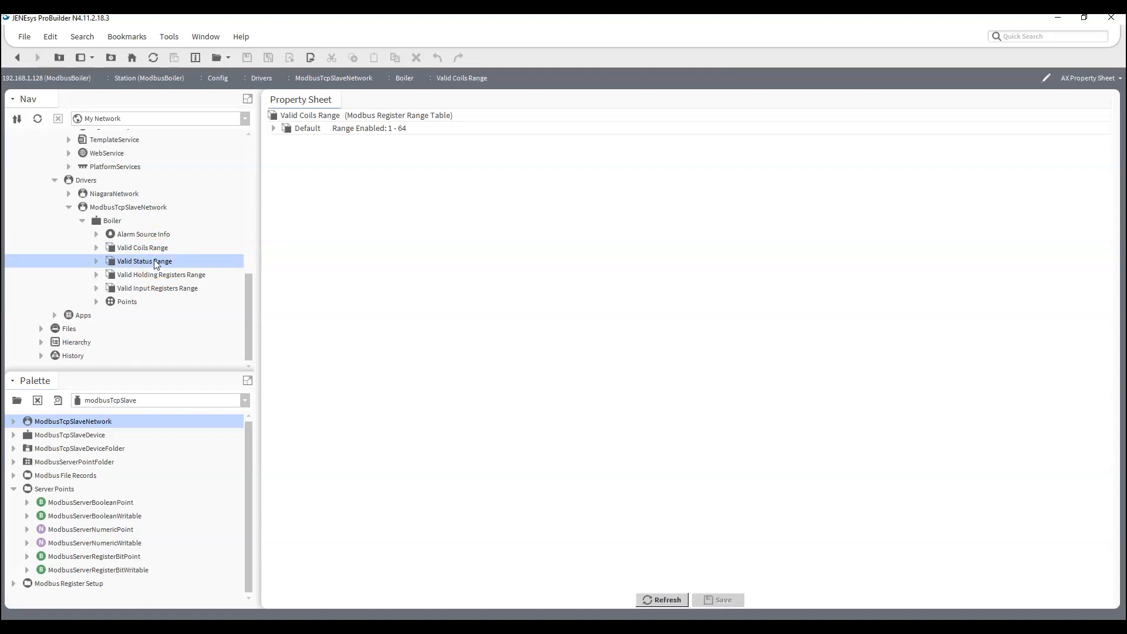
pyautogui.click(150, 276)
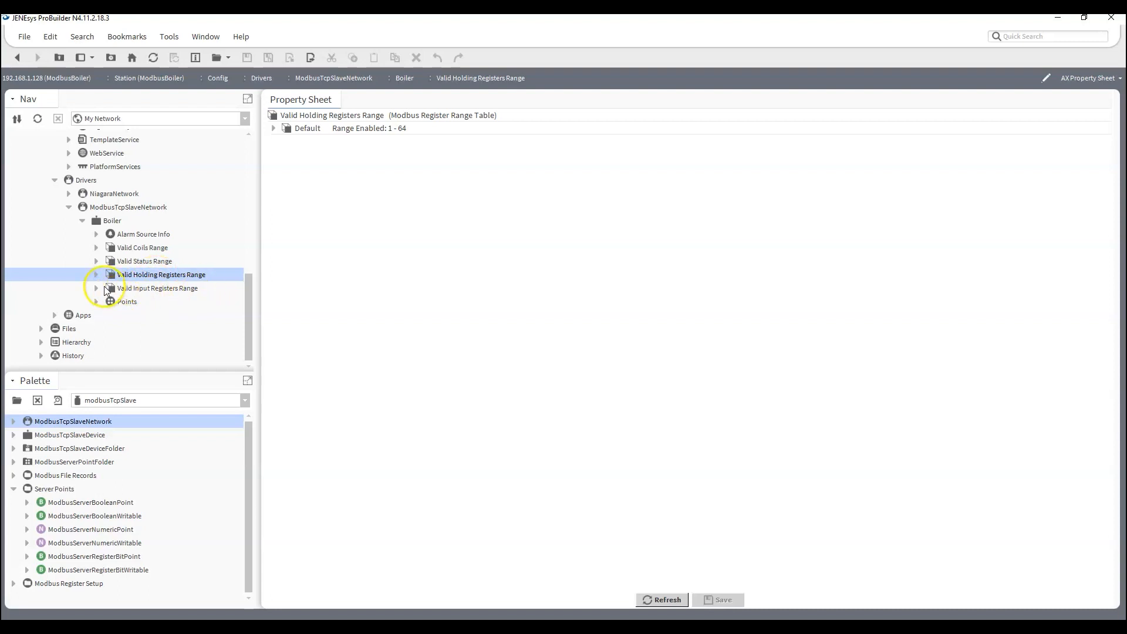
# Examine the default range settings of the Boiler's valid holding registers.
pyautogui.click(138, 290)
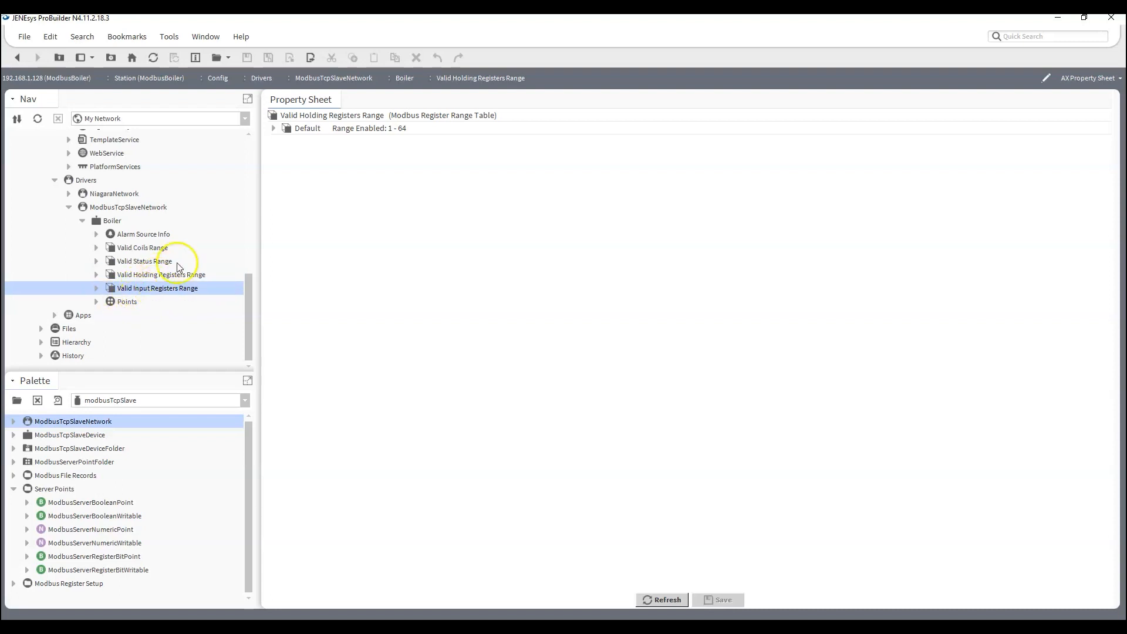
pyautogui.click(274, 129)
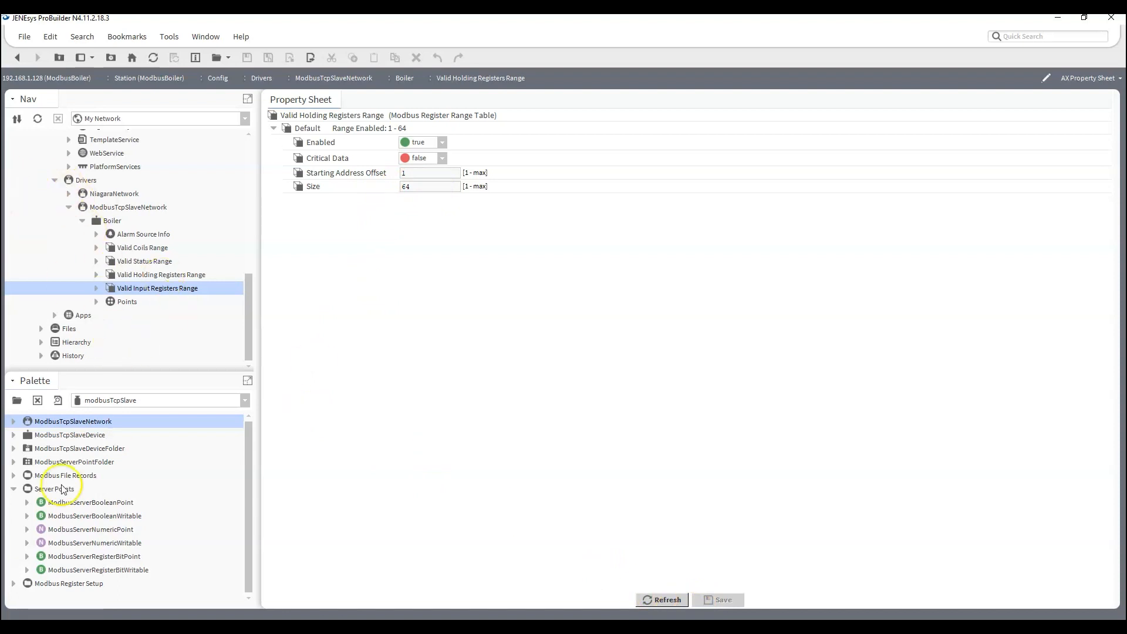
# Create a new folder named Control in the Boiler device's Points.
pyautogui.click(118, 302)
pyautogui.doubleClick(118, 302)
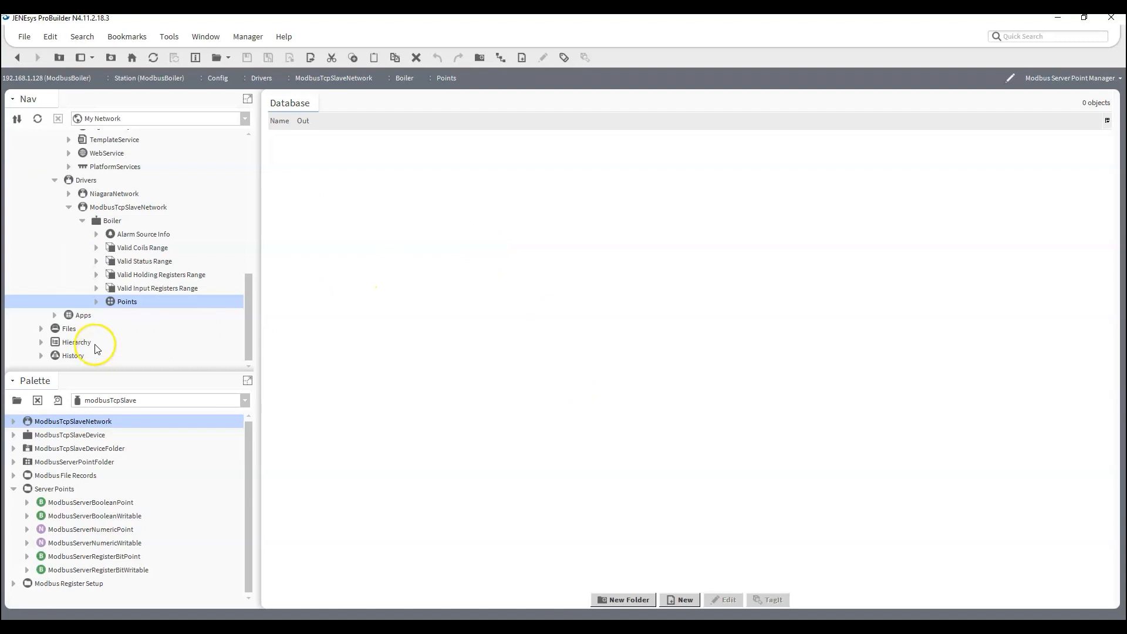
pyautogui.rightClick(122, 302)
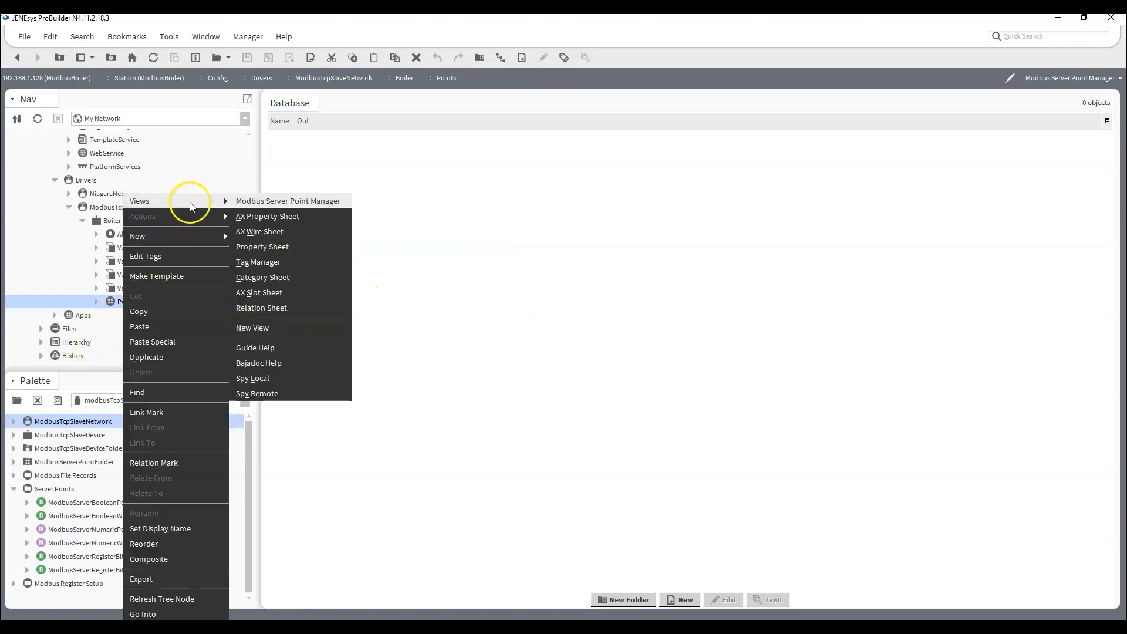
pyautogui.click(630, 597)
pyautogui.click(632, 596)
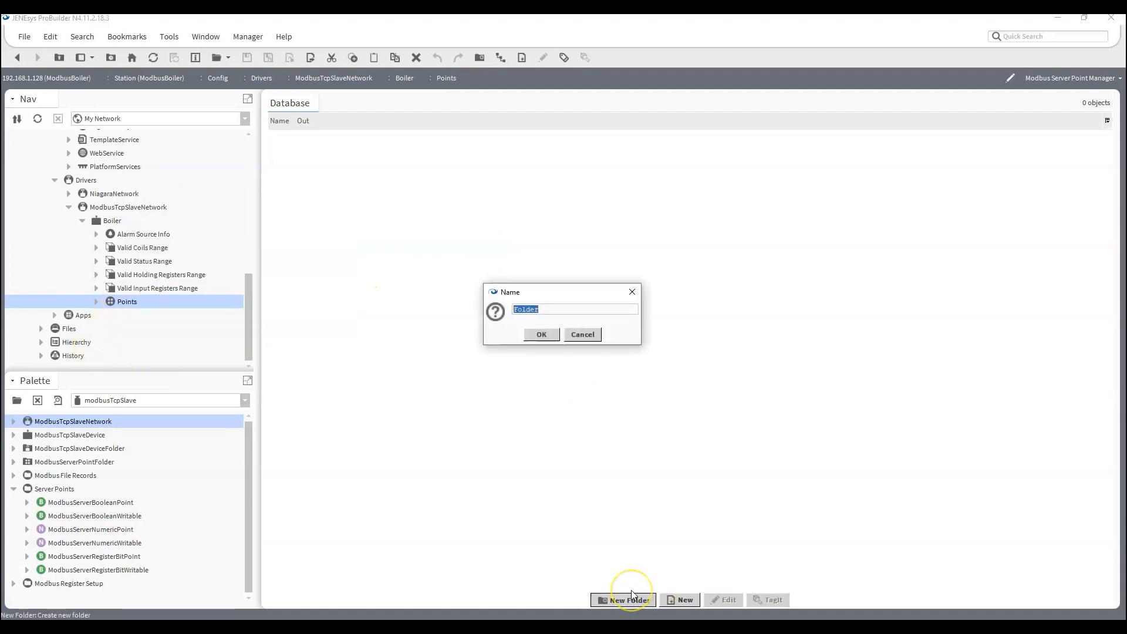
pyautogui.write('Control')
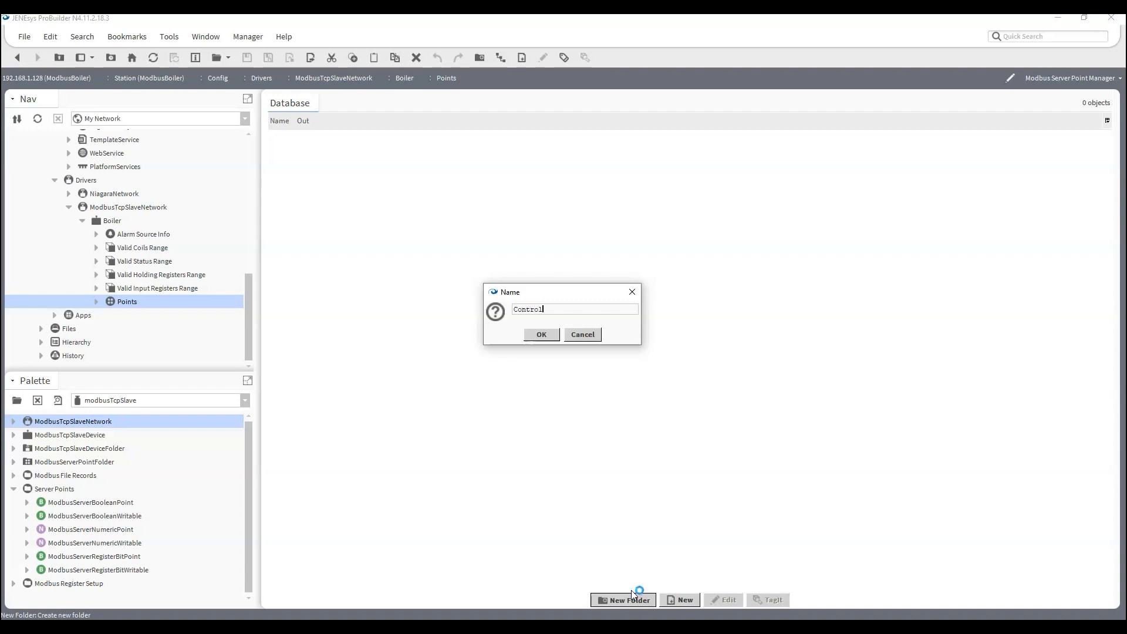
pyautogui.press('Return')
pyautogui.click(496, 376)
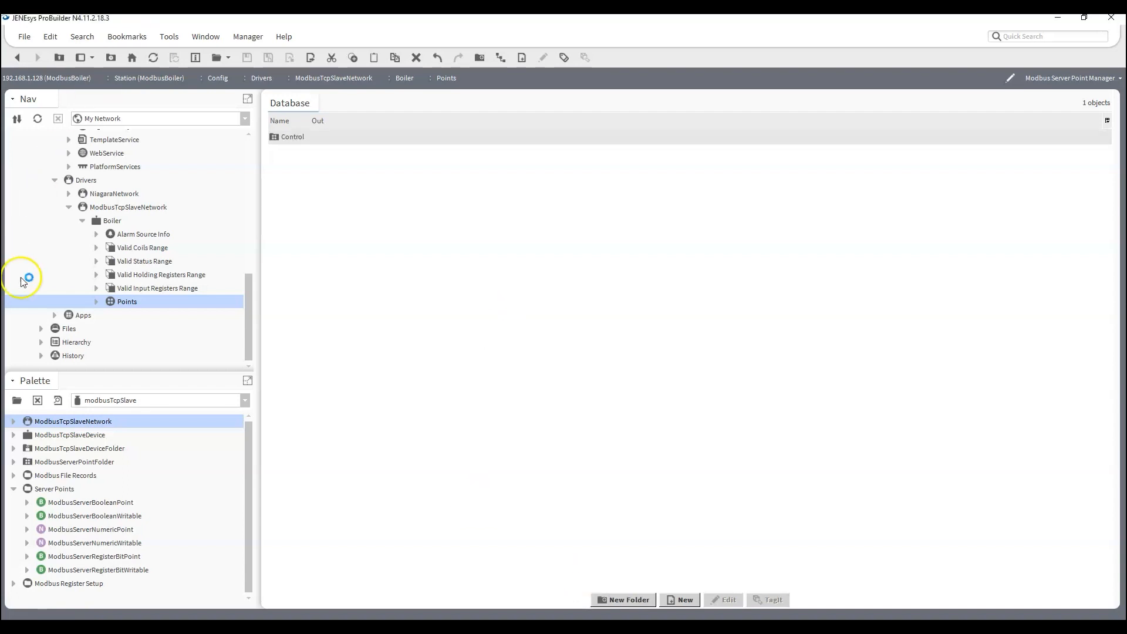
# Open the wire sheet of the Control folder under the Boiler's Points.
pyautogui.click(96, 301)
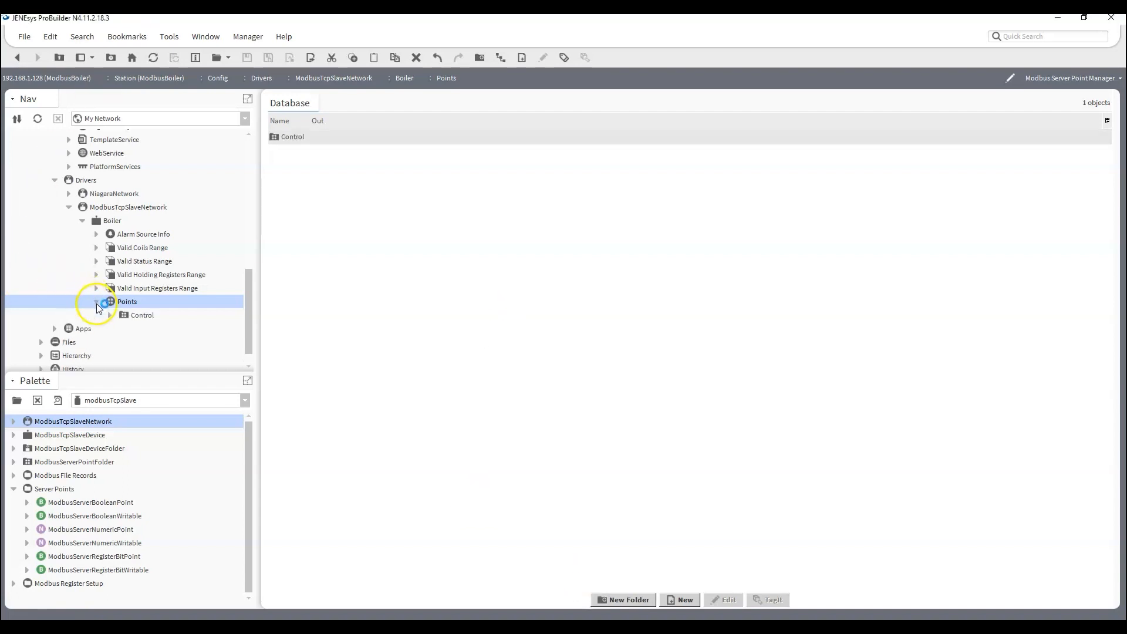
pyautogui.doubleClick(151, 317)
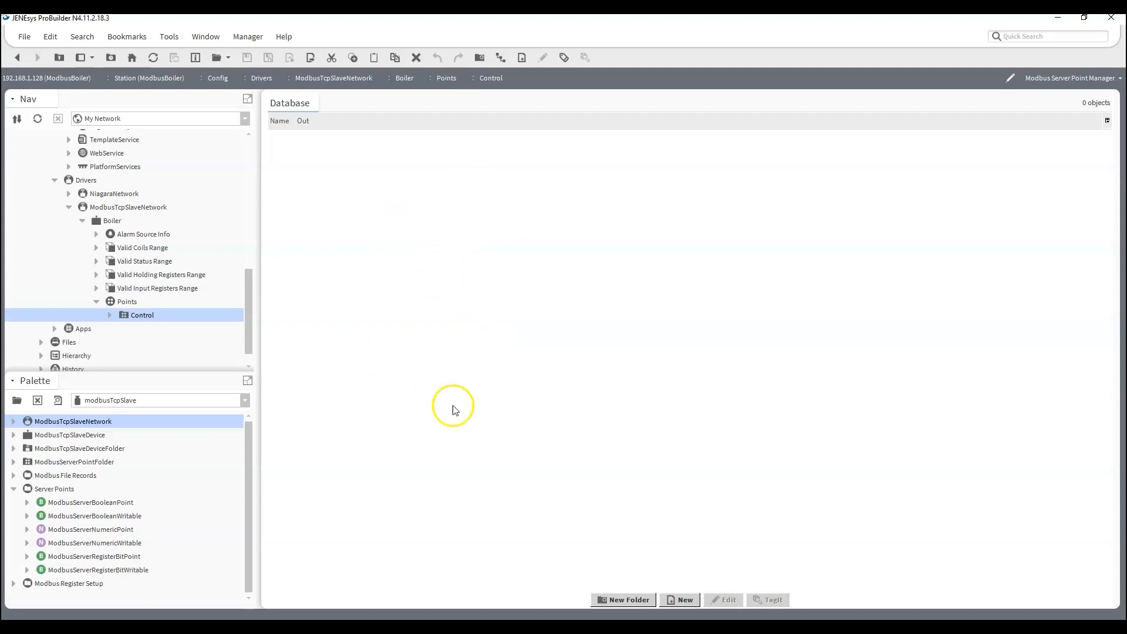
pyautogui.rightClick(144, 315)
pyautogui.moveTo(210, 208)
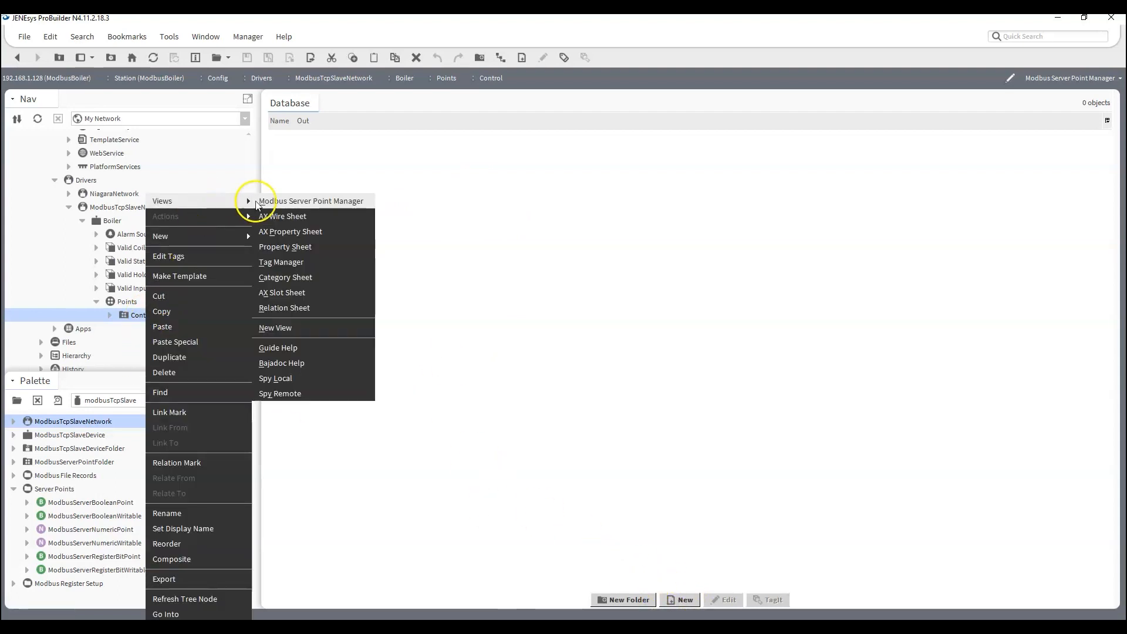
pyautogui.click(296, 217)
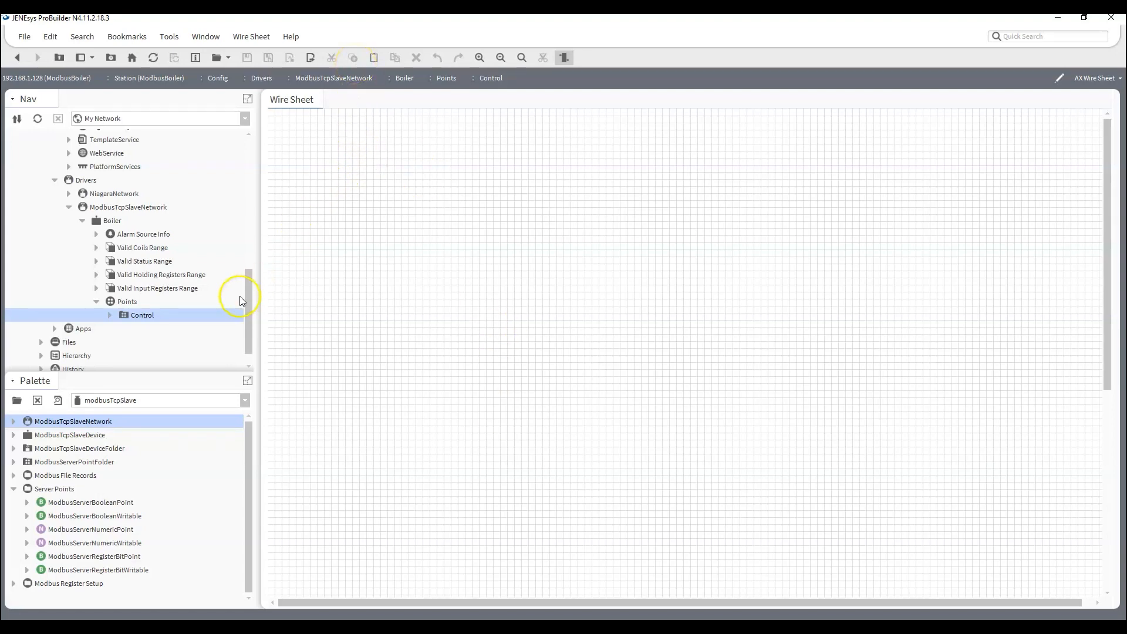
# Enlarge the palette area and open the kitControl palette in it.
pyautogui.moveTo(151, 383); pyautogui.dragTo(150, 326)
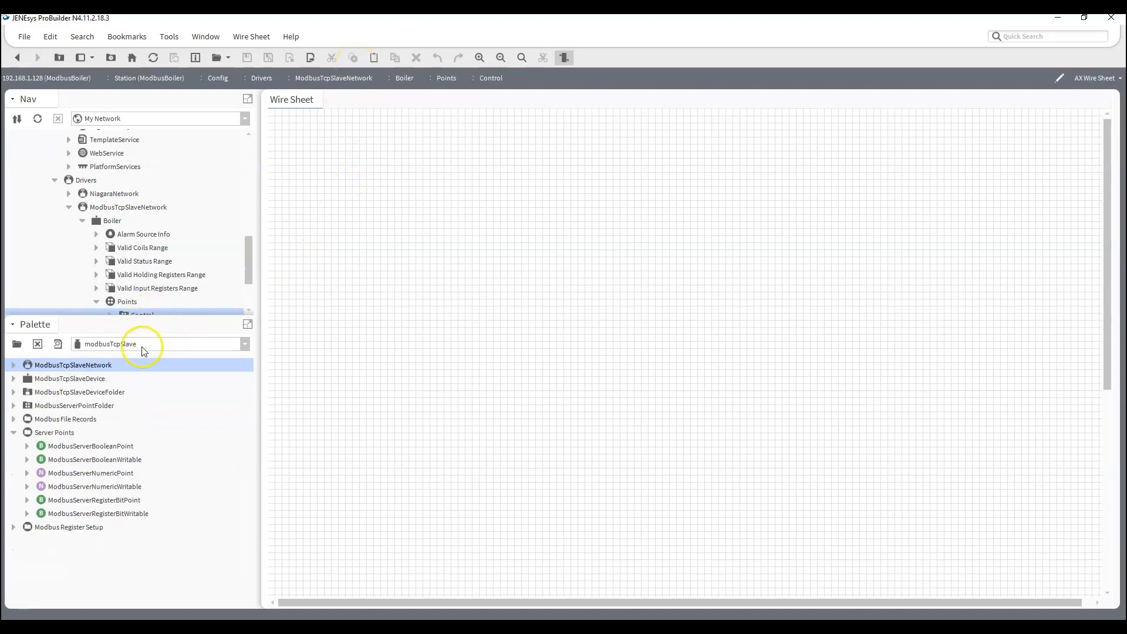
pyautogui.click(17, 344)
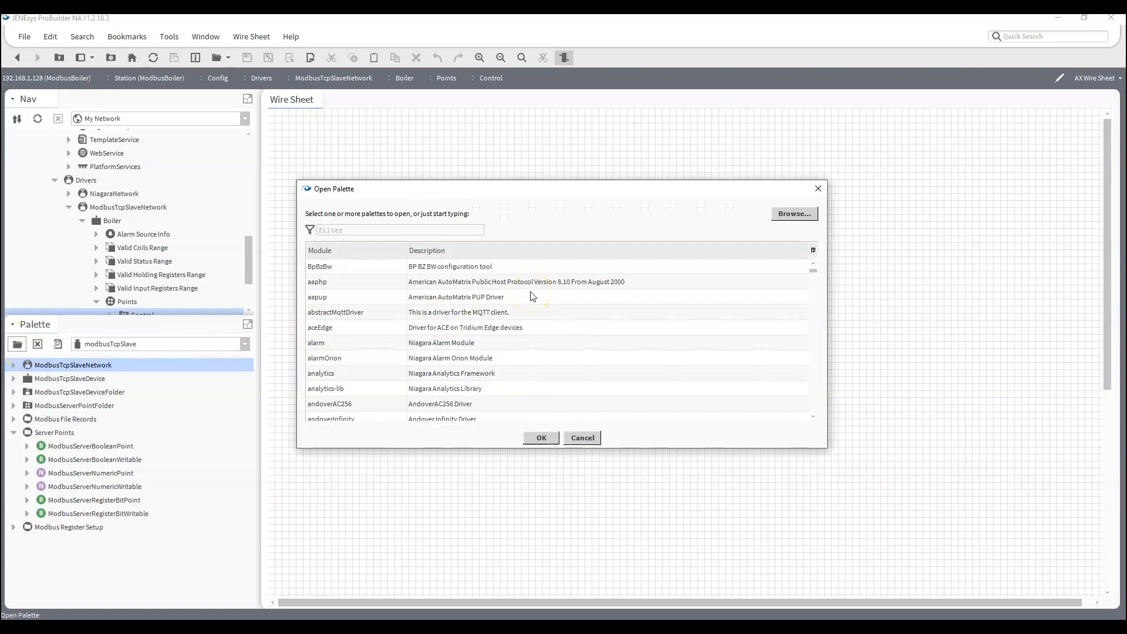
pyautogui.write('kit')
pyautogui.click(490, 314)
pyautogui.click(375, 262)
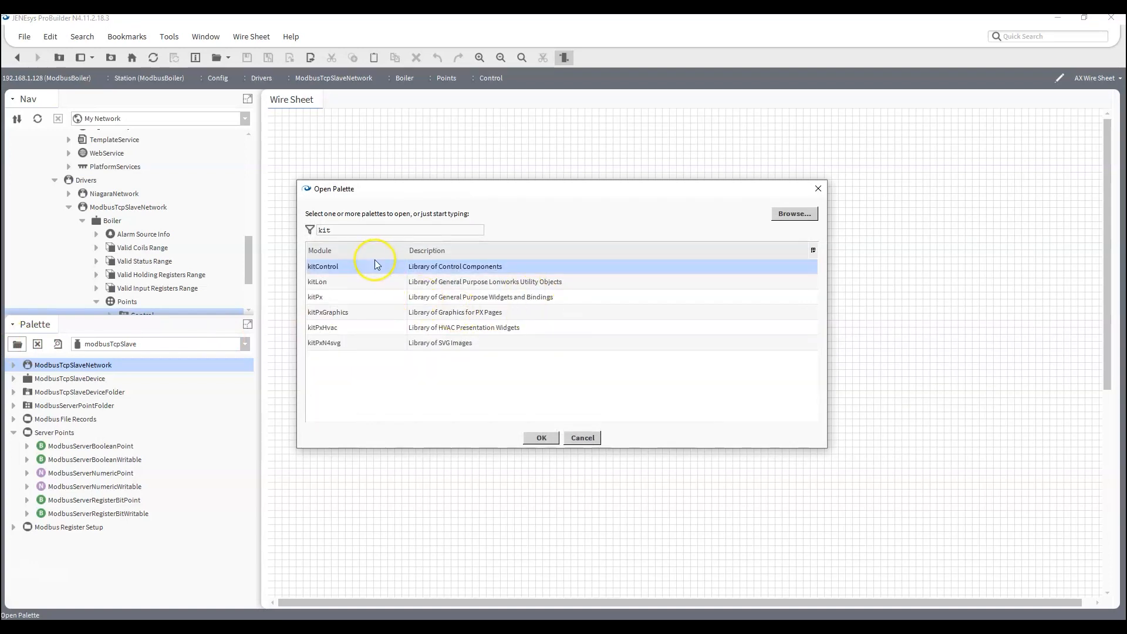
pyautogui.click(541, 440)
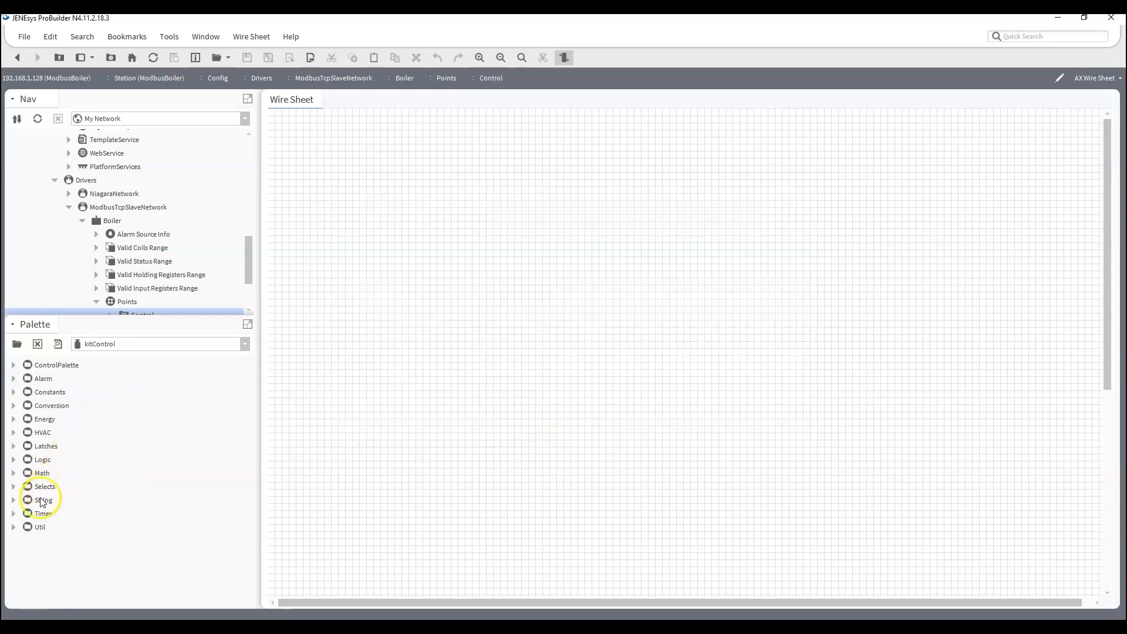
# Add a Ramp from the kitControl Util folder to the wire sheet, name it OATemp_Ramp and widen its block.
pyautogui.click(14, 528)
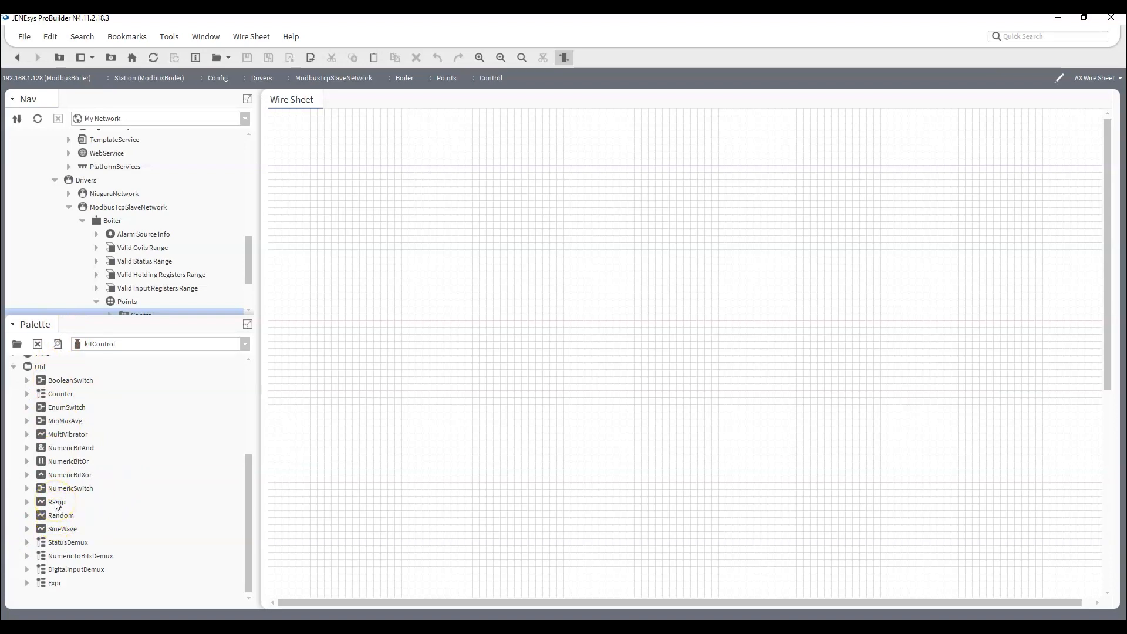
pyautogui.moveTo(55, 503); pyautogui.dragTo(328, 146)
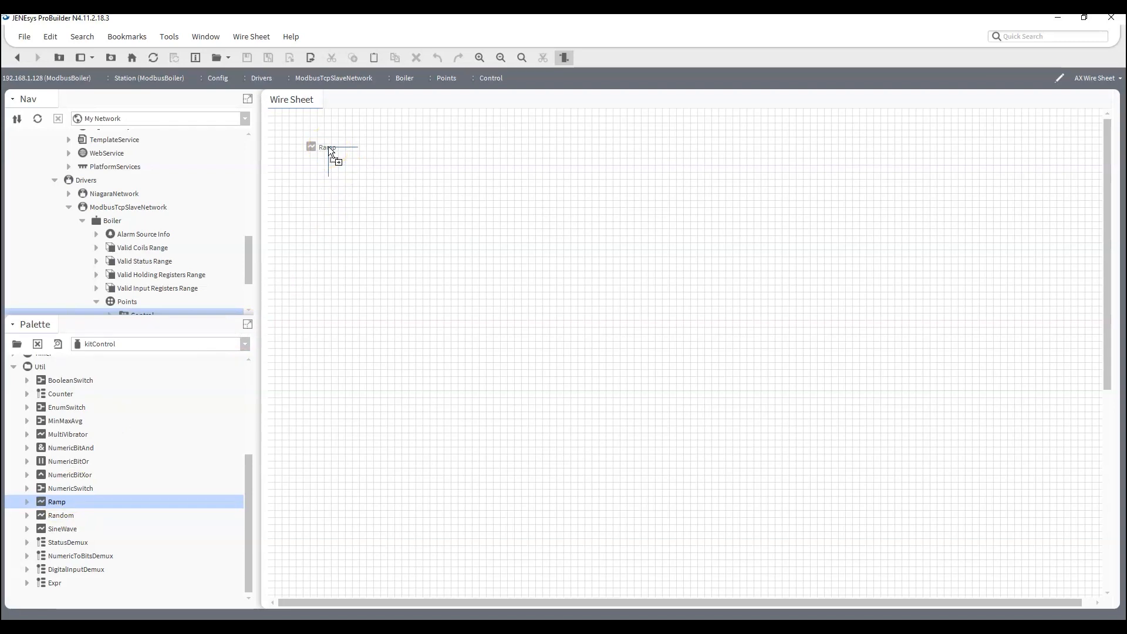
pyautogui.moveTo(329, 147); pyautogui.dragTo(328, 147)
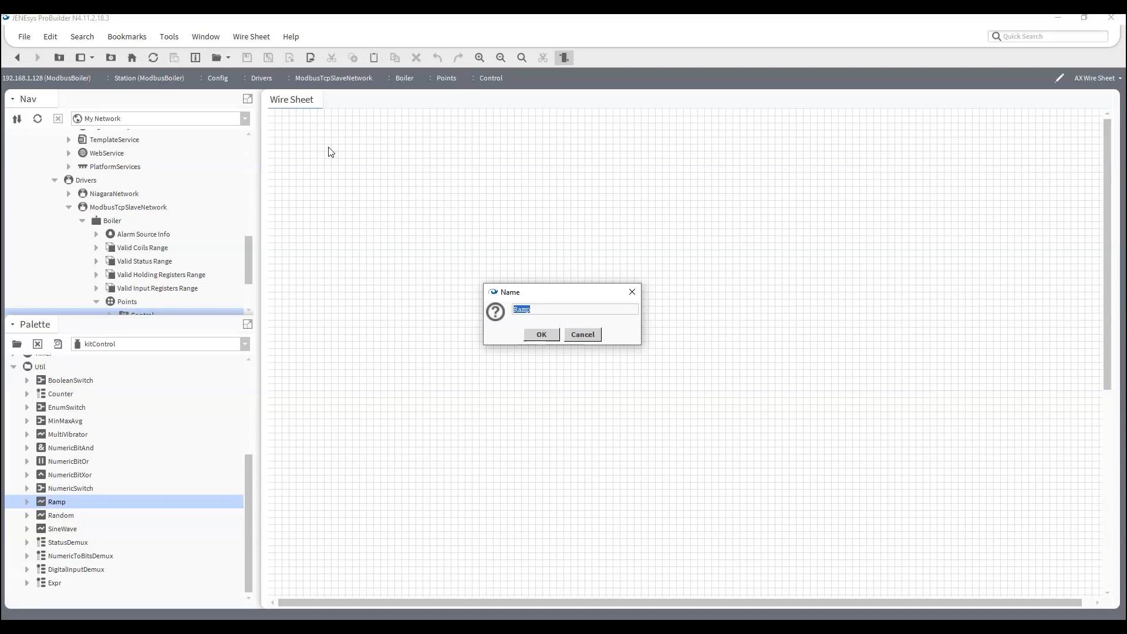
pyautogui.write('OATemp_Ramp')
pyautogui.press('Return')
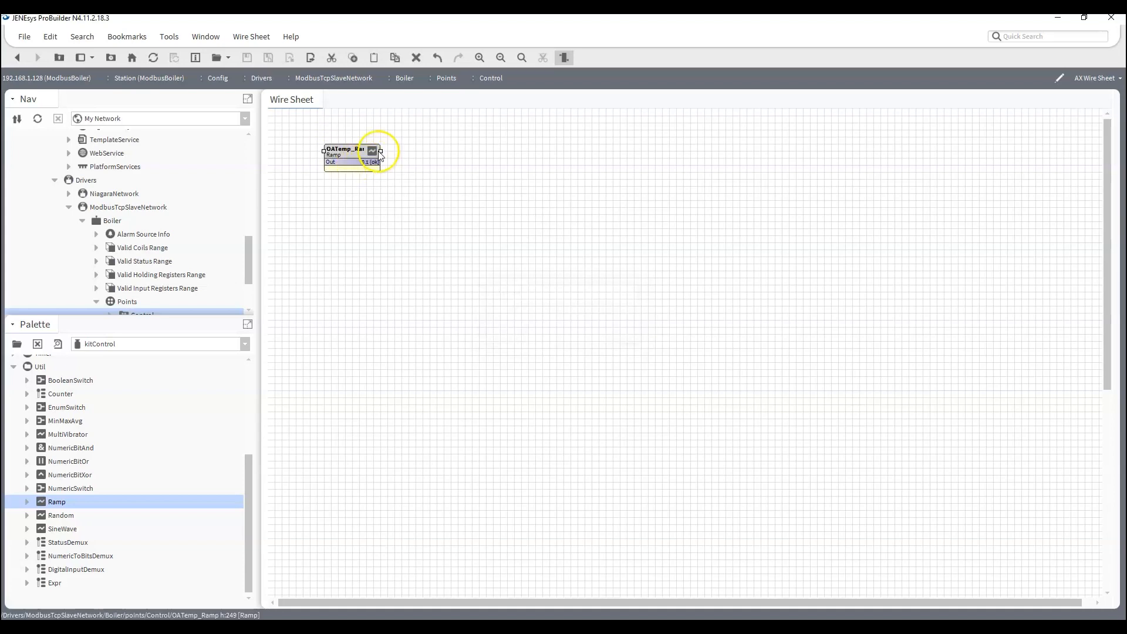
pyautogui.click(382, 153)
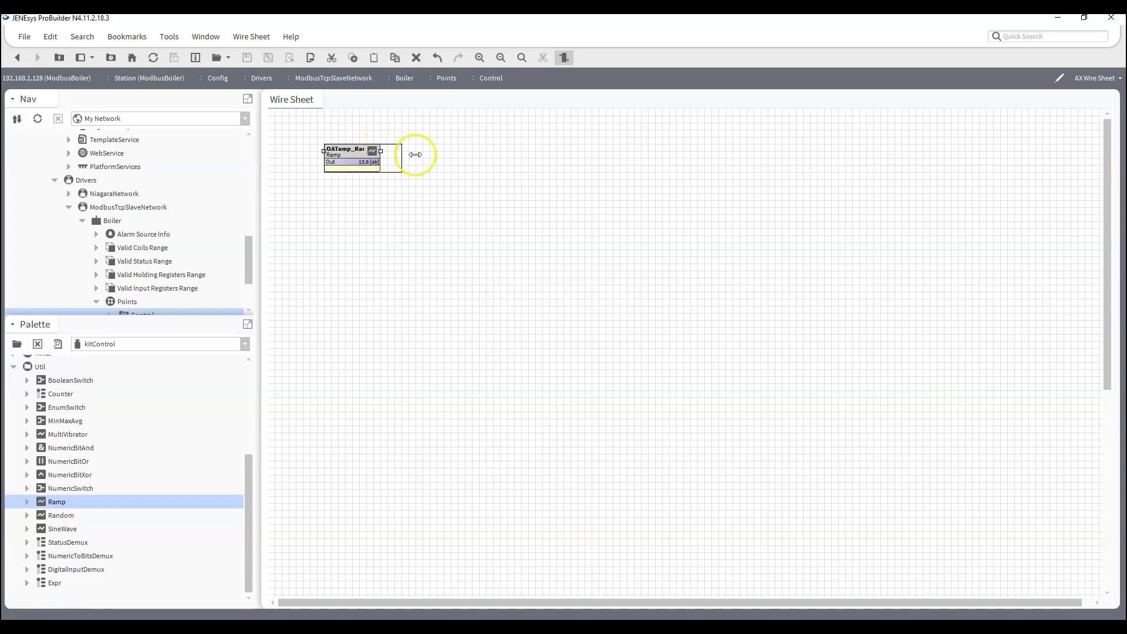
# Set OATemp_Ramp's amplitude to 3, offset to 44 and period to 15 minutes, adjust its update interval, save and return to the wire sheet.
pyautogui.doubleClick(357, 150)
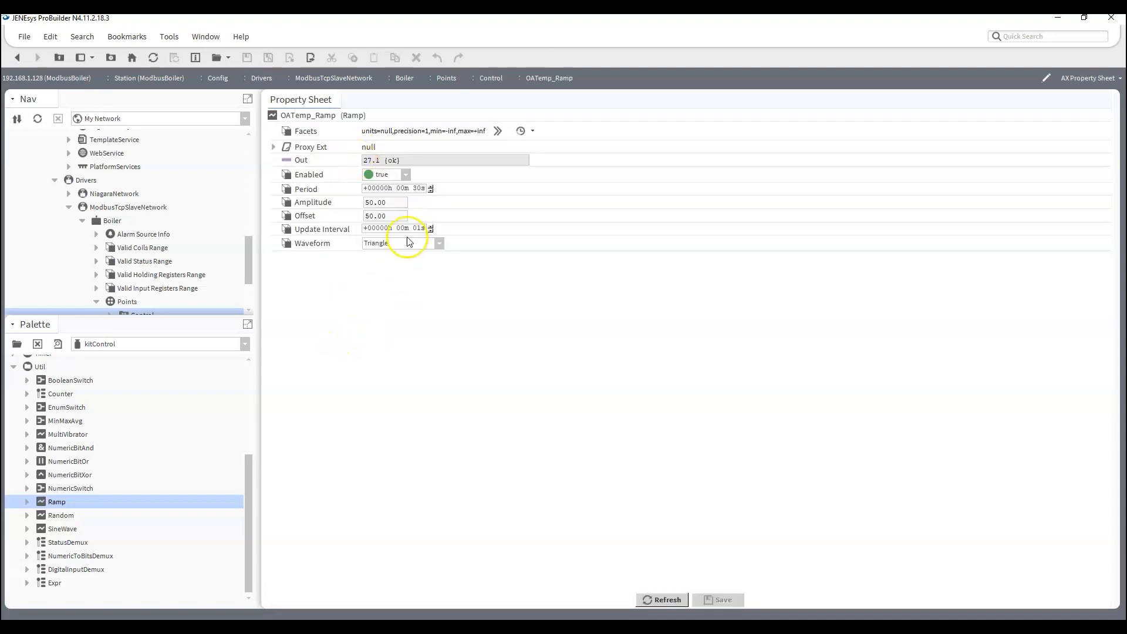
pyautogui.doubleClick(400, 199)
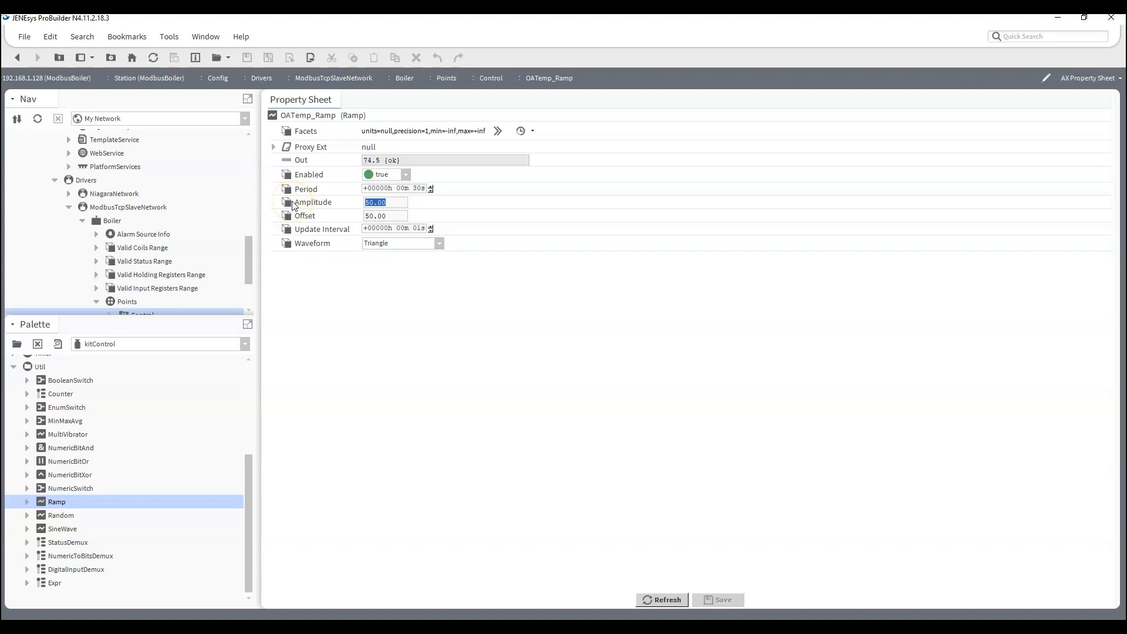
pyautogui.write('3')
pyautogui.doubleClick(394, 215)
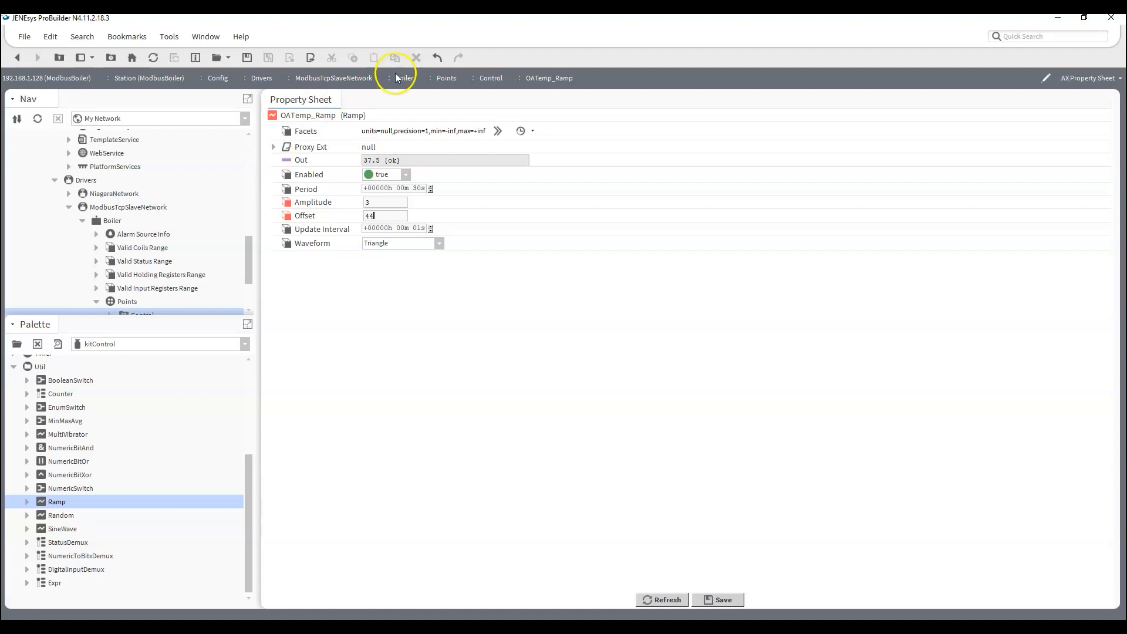
pyautogui.click(402, 189)
pyautogui.click(420, 189)
pyautogui.click(723, 599)
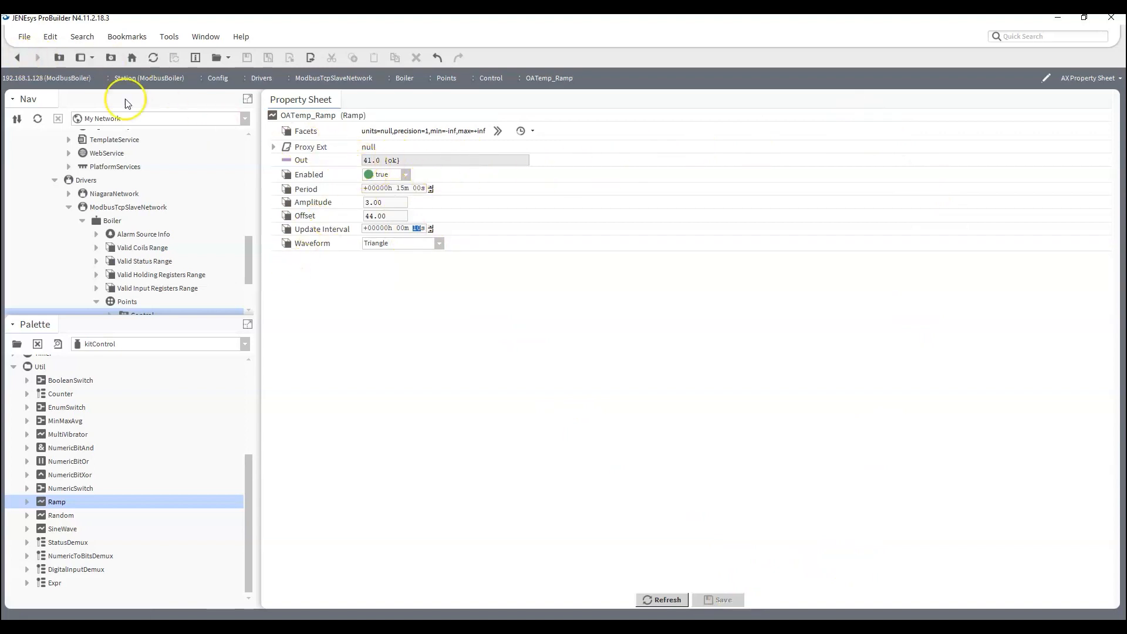
pyautogui.click(14, 59)
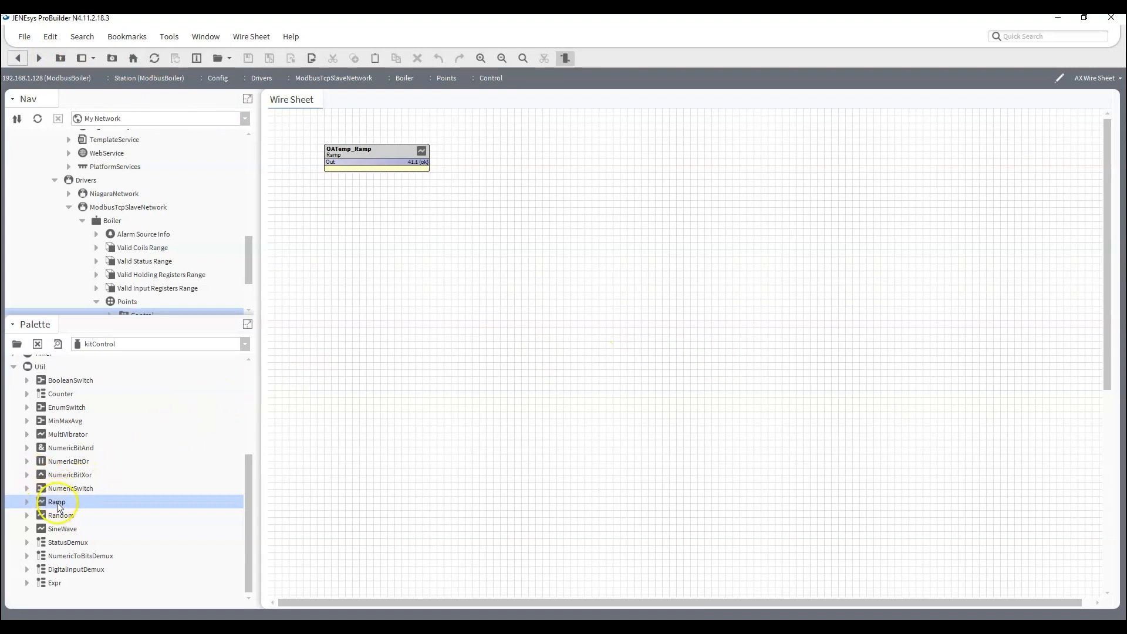
# Add a Random component named OATemp_Random below OATemp_Ramp and widen its block.
pyautogui.moveTo(59, 520); pyautogui.dragTo(370, 233)
pyautogui.moveTo(334, 182); pyautogui.dragTo(335, 182)
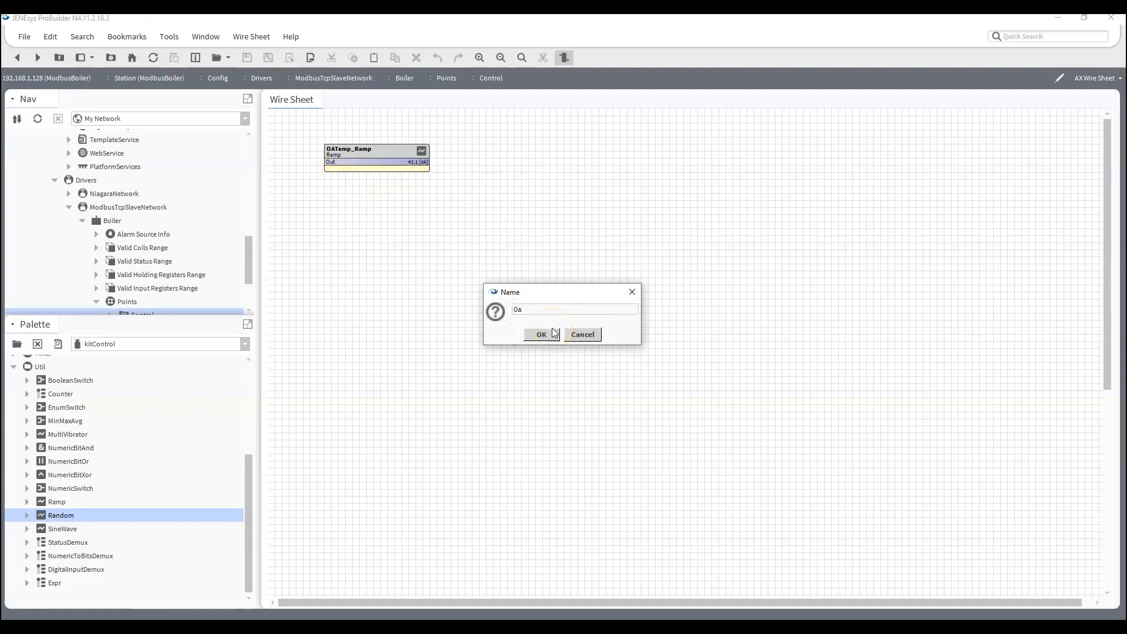
pyautogui.write('OaAT')
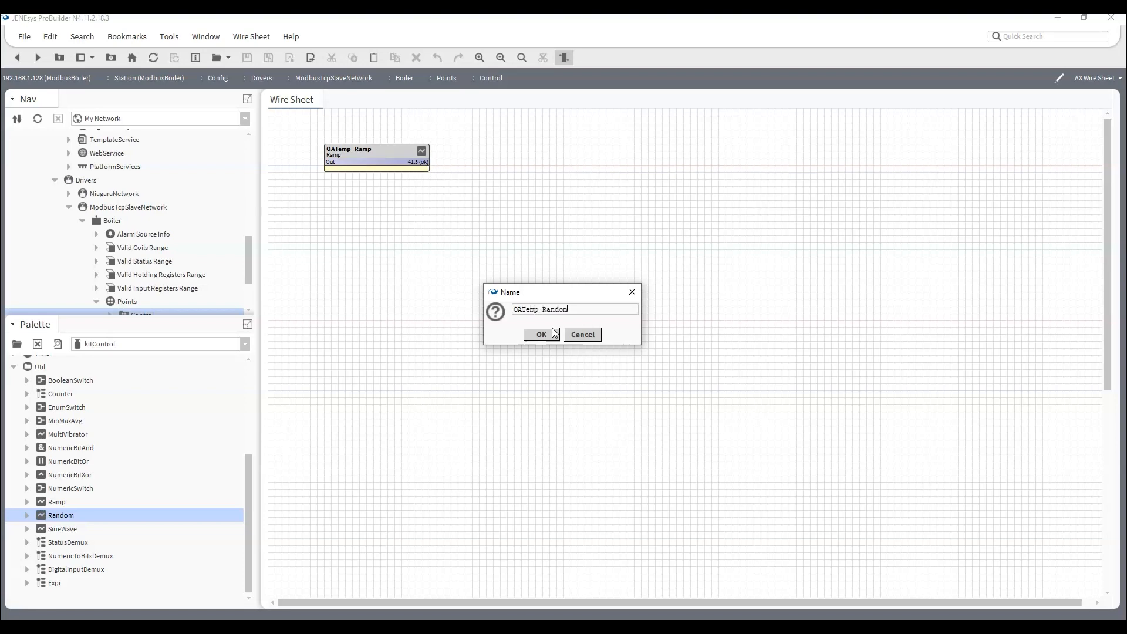
pyautogui.click(541, 334)
pyautogui.click(347, 185)
pyautogui.moveTo(348, 186); pyautogui.dragTo(437, 189)
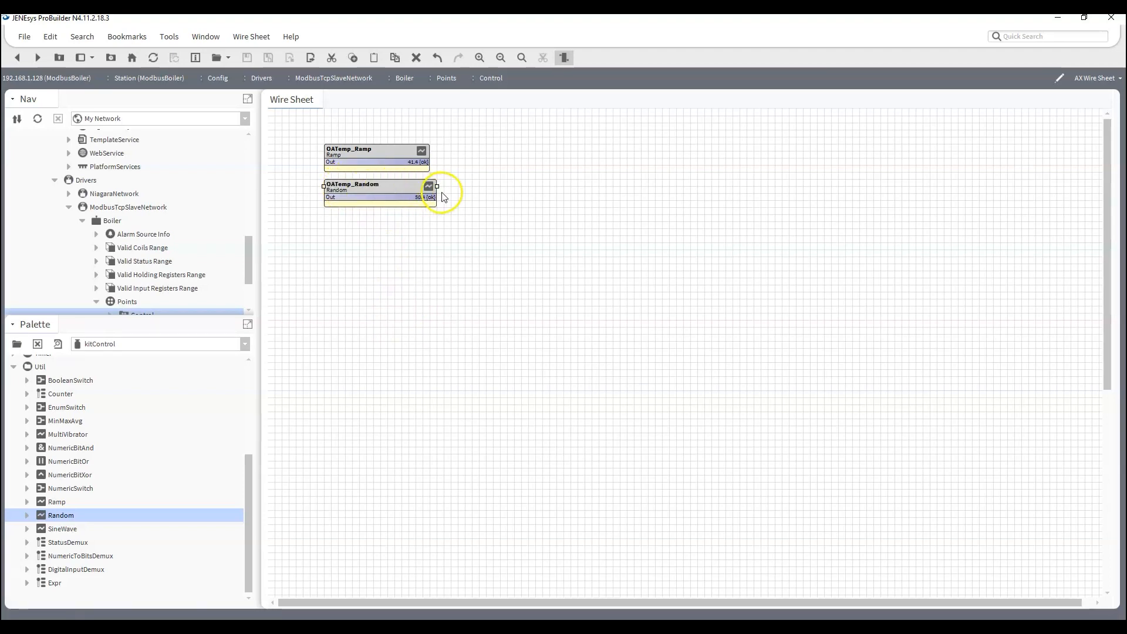
# Set OATemp_Random's offset to 0 and multiplier to 0.05, save and return to the wire sheet.
pyautogui.doubleClick(414, 195)
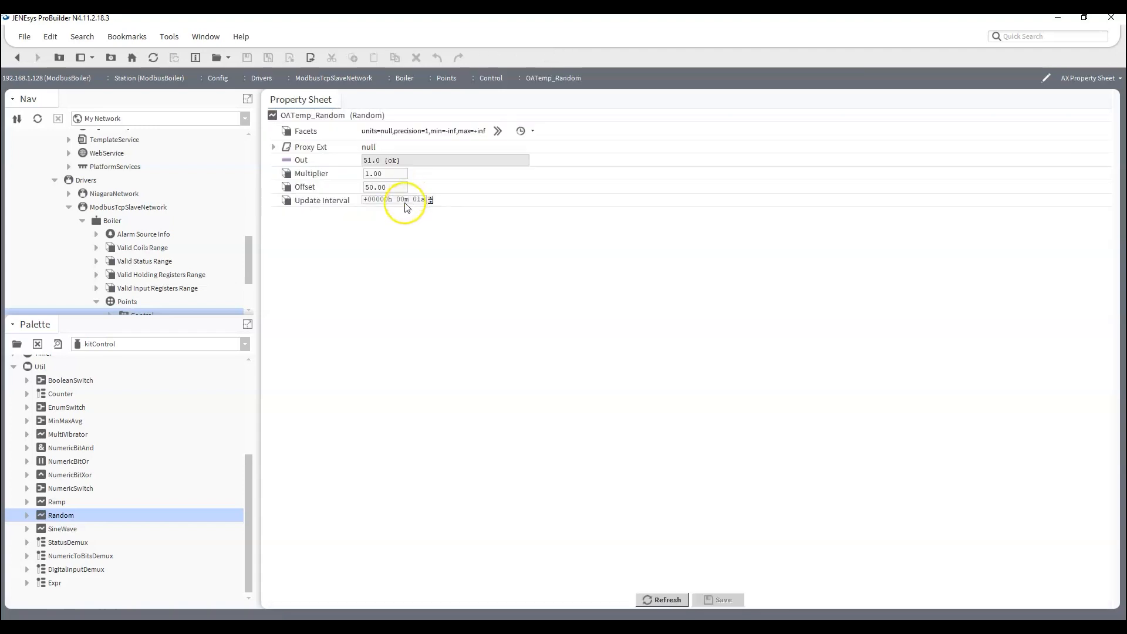
pyautogui.doubleClick(395, 186)
pyautogui.write('0')
pyautogui.doubleClick(388, 173)
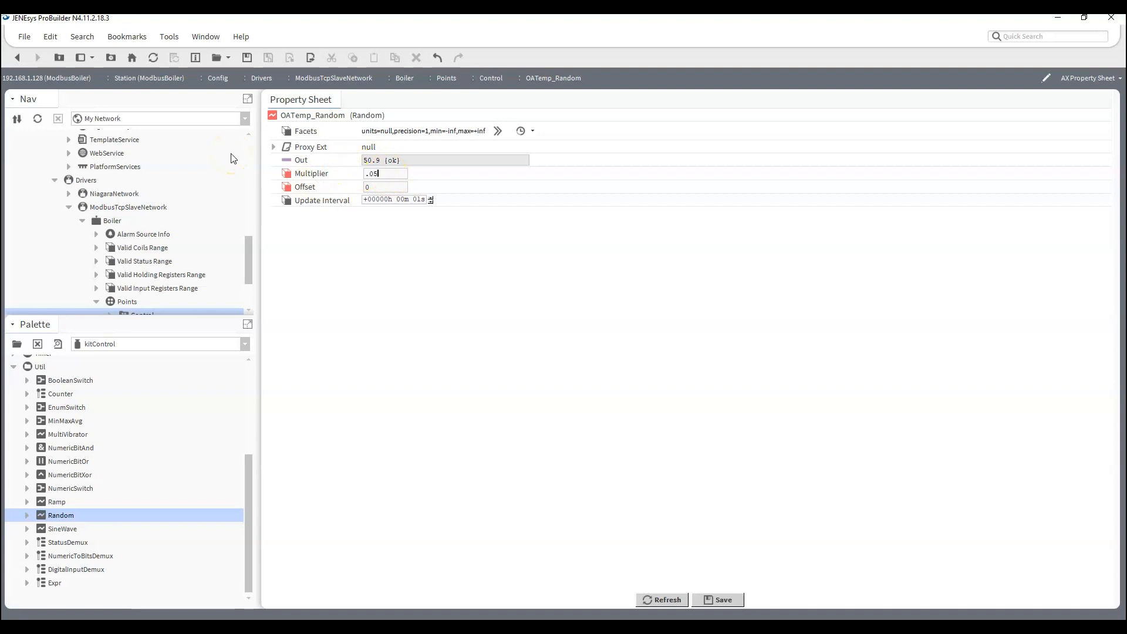
pyautogui.hotkey('ctrl', 's')
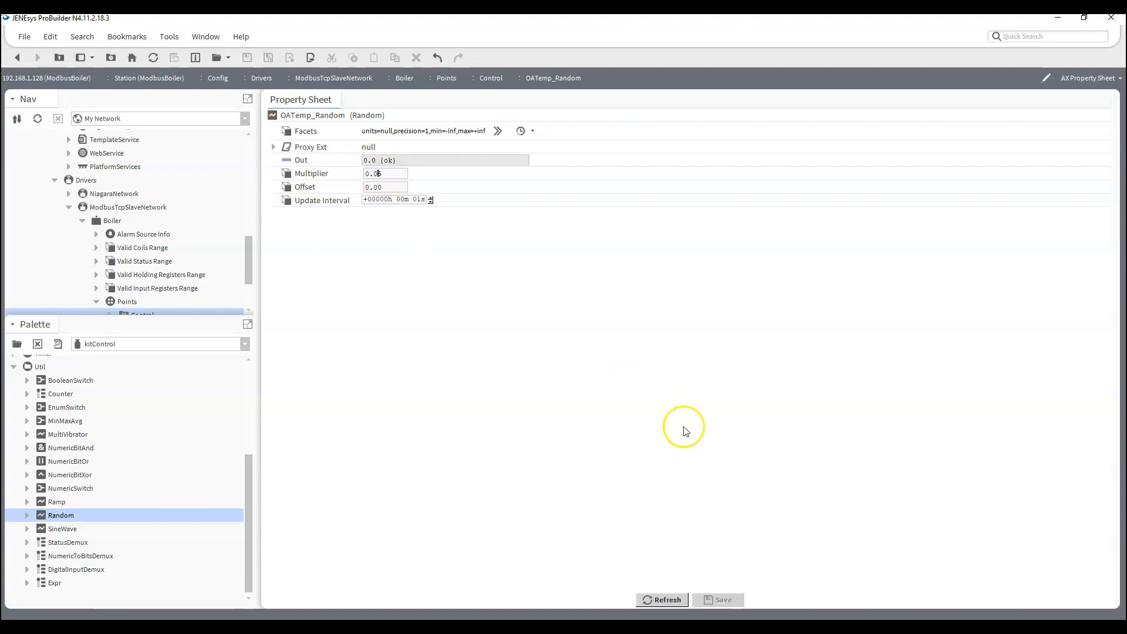
pyautogui.click(669, 599)
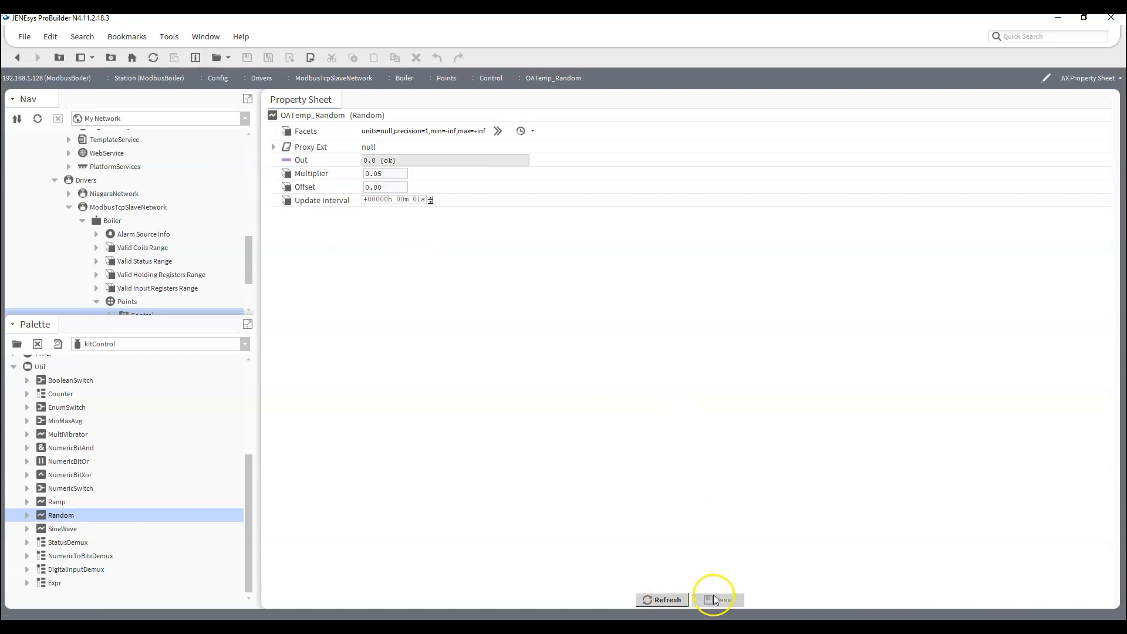
pyautogui.hotkey('alt', 'Left')
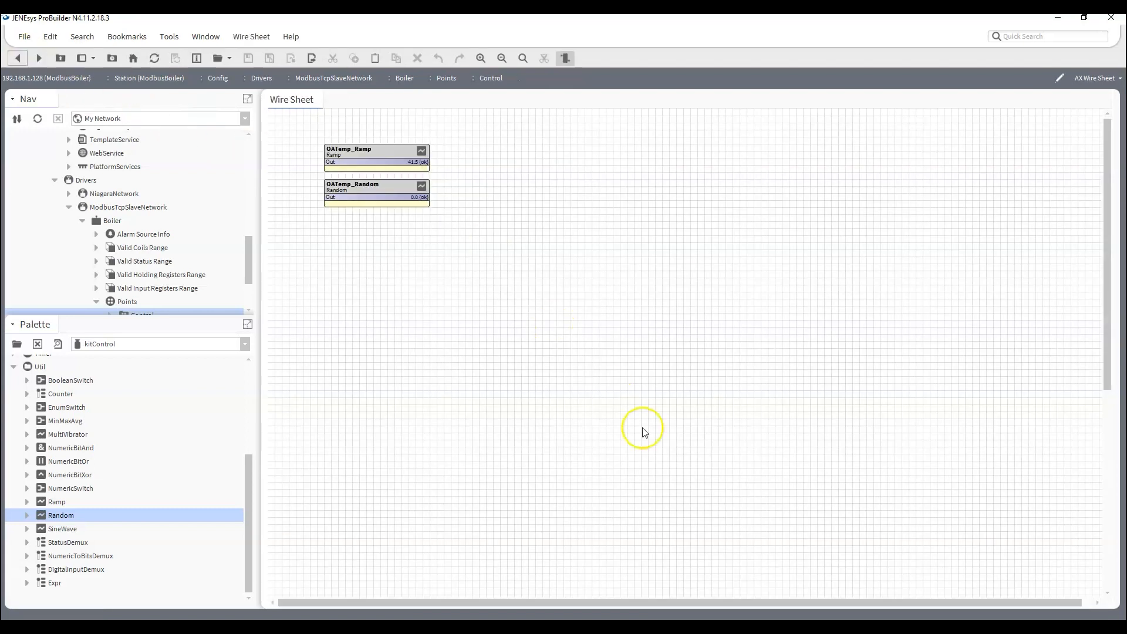
# Reopen OATemp_Random's properties, set its offset to 0.01 and save.
pyautogui.doubleClick(379, 202)
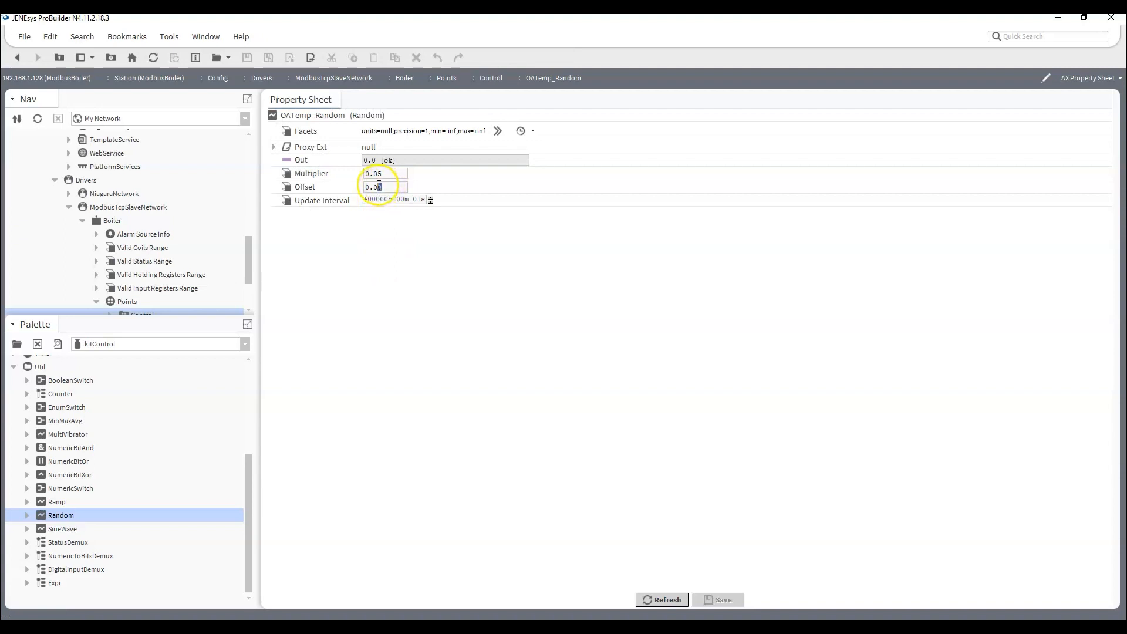
pyautogui.write('1')
pyautogui.press('Return')
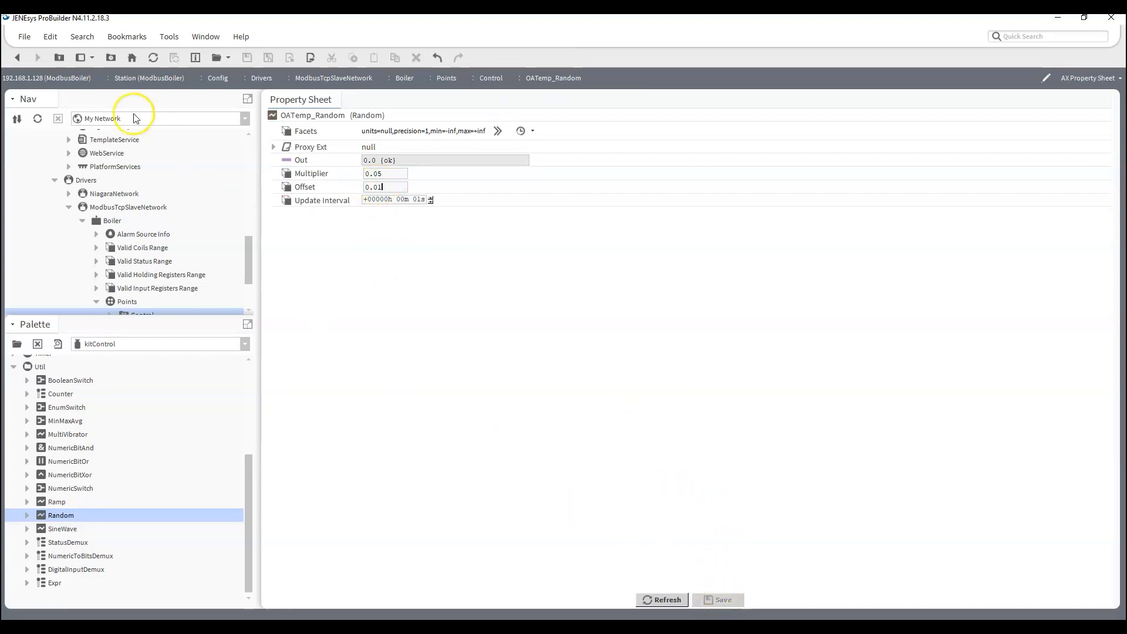
# Set the precision to 2 in the facets of OATemp_Random, save and return to the wire sheet.
pyautogui.click(17, 57)
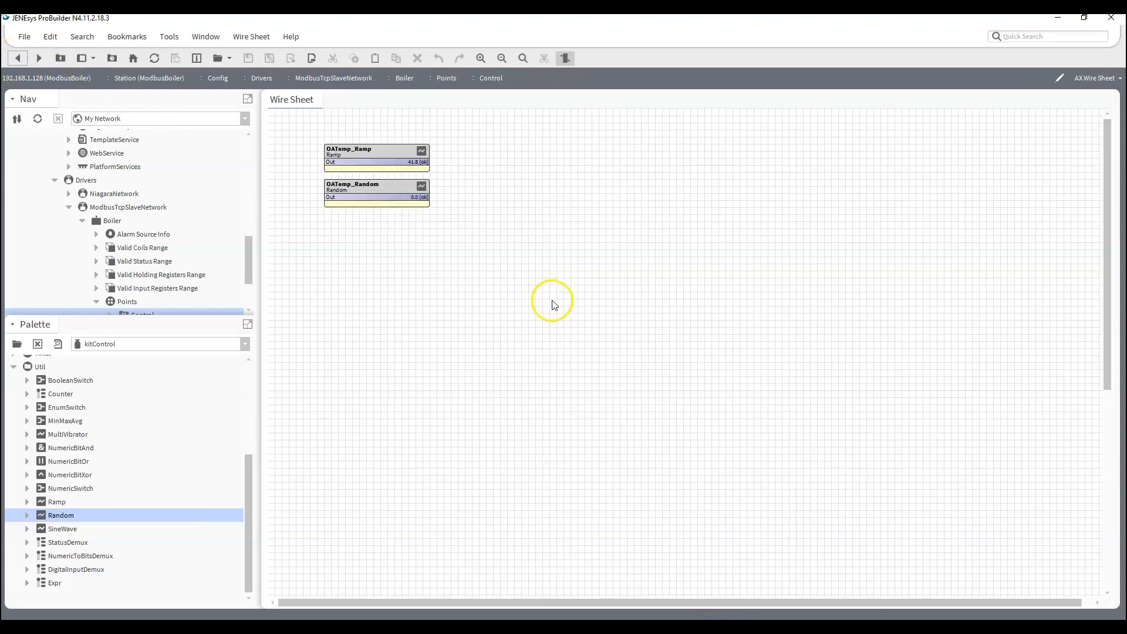
pyautogui.rightClick(473, 167)
pyautogui.moveTo(479, 171)
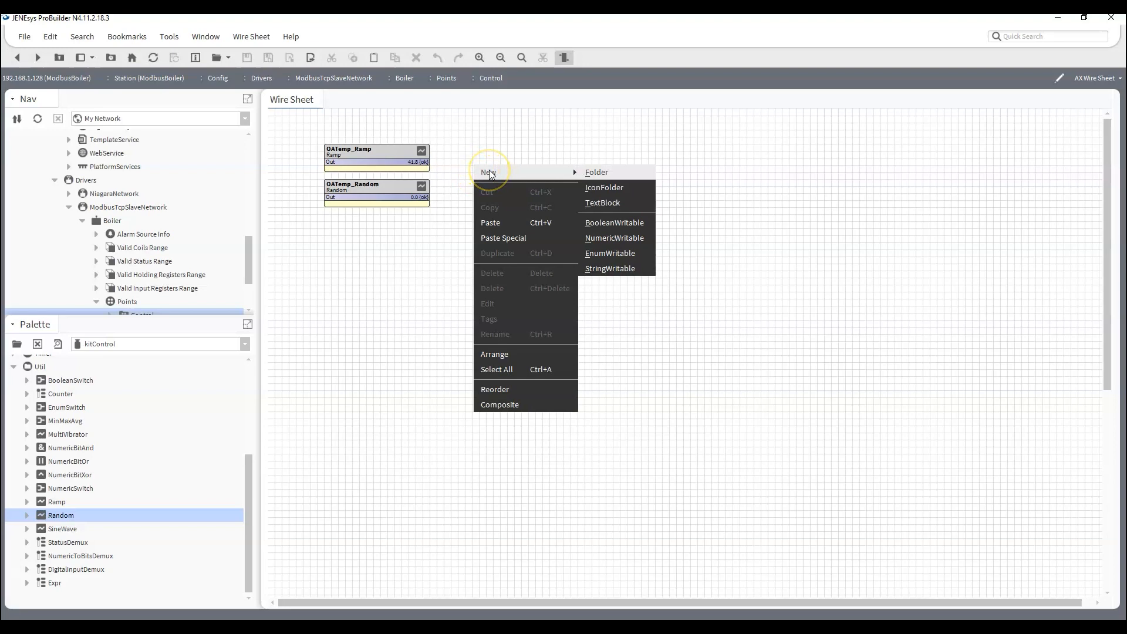
pyautogui.doubleClick(376, 197)
pyautogui.click(498, 131)
pyautogui.click(617, 301)
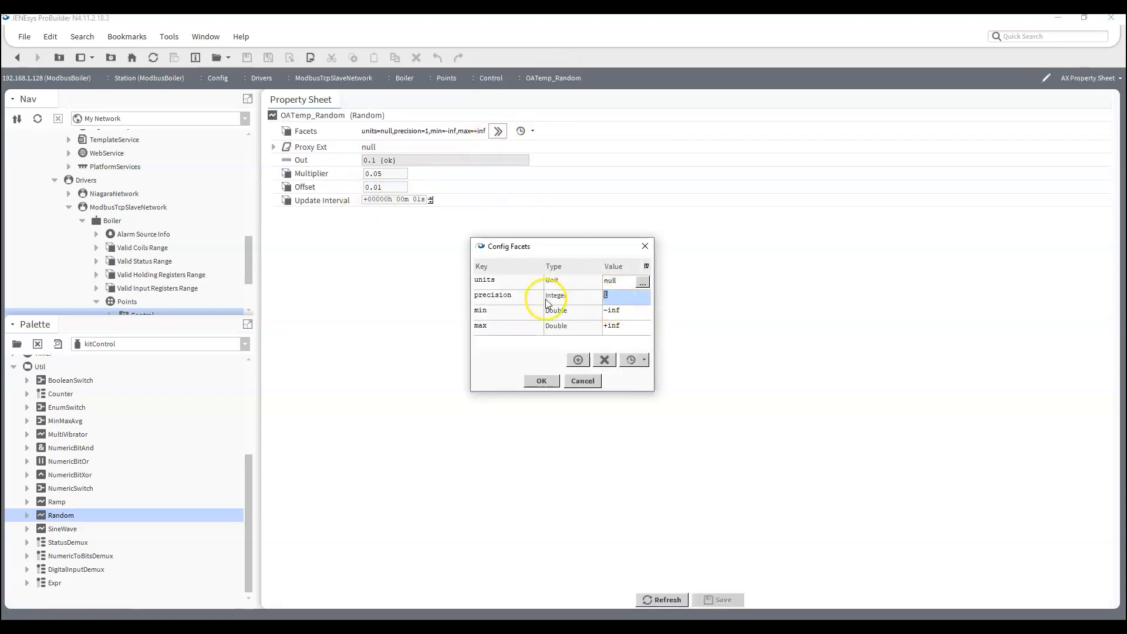
pyautogui.write('2')
pyautogui.click(542, 381)
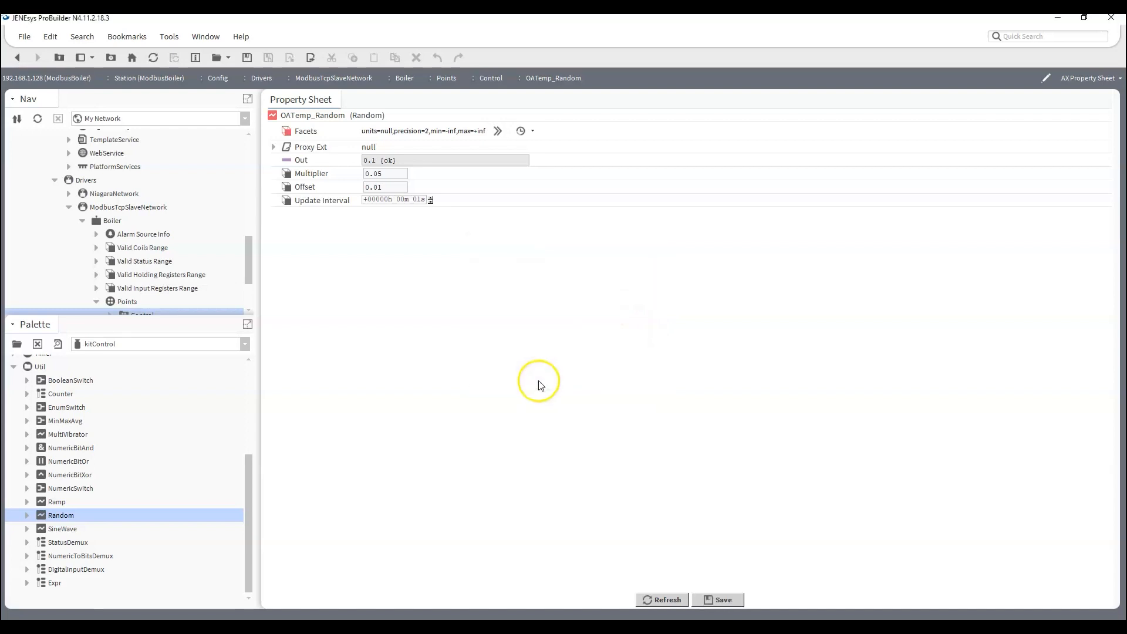
pyautogui.click(715, 599)
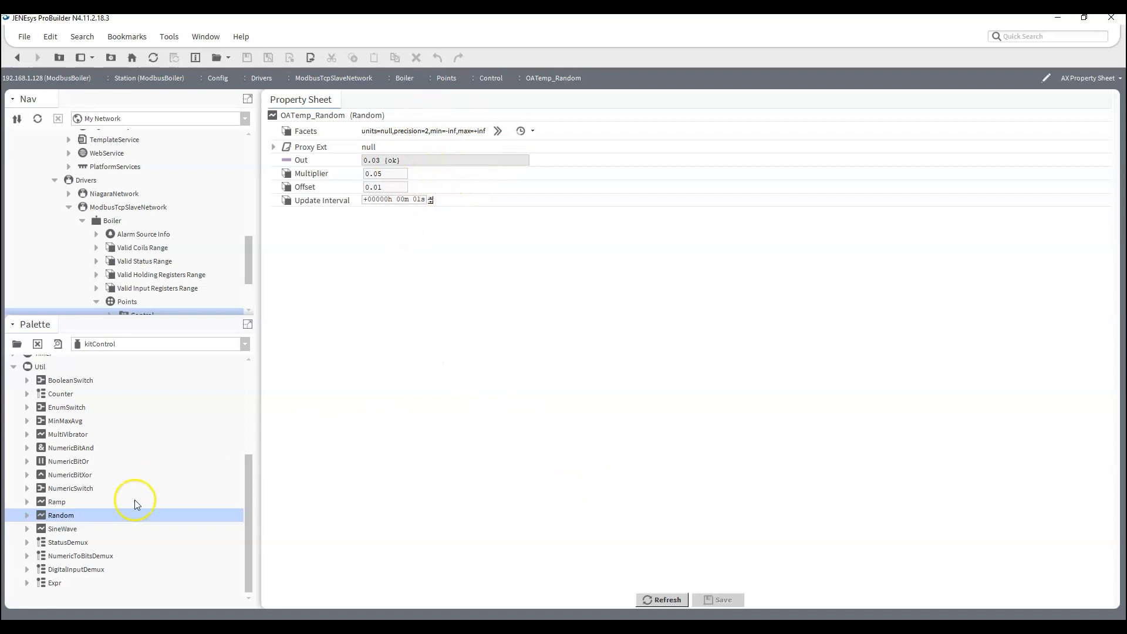
pyautogui.click(17, 57)
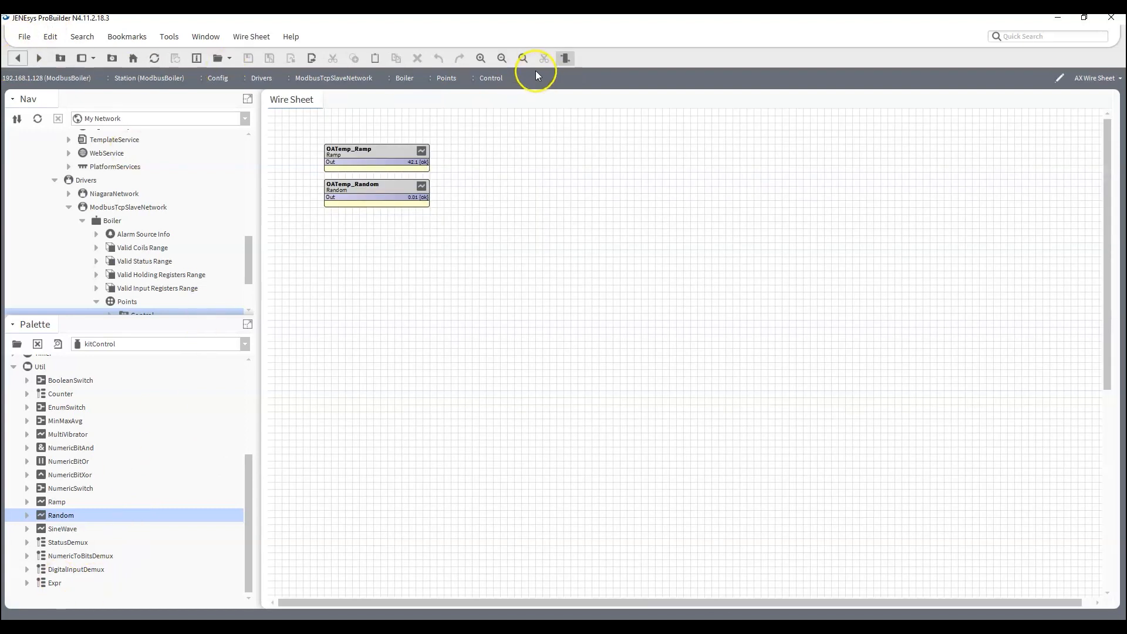
# Place an Add component from kitControl's Math folder beside the OATemp_Ramp and OATemp_Random blocks, keeping its default name.
pyautogui.rightClick(490, 170)
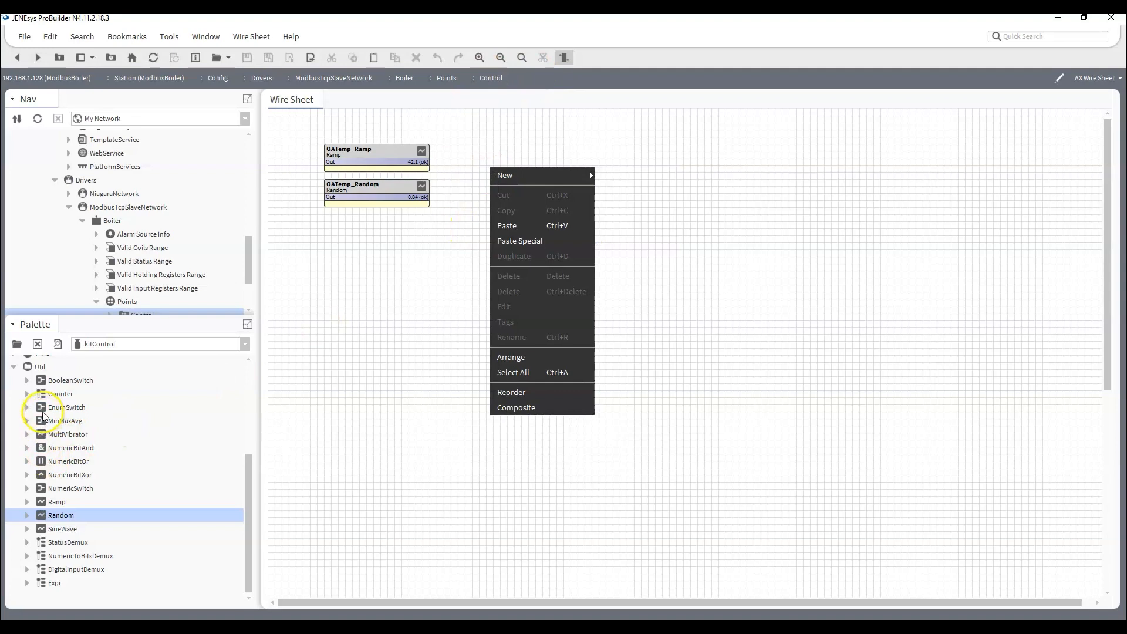
pyautogui.scroll(4, 28, 403)
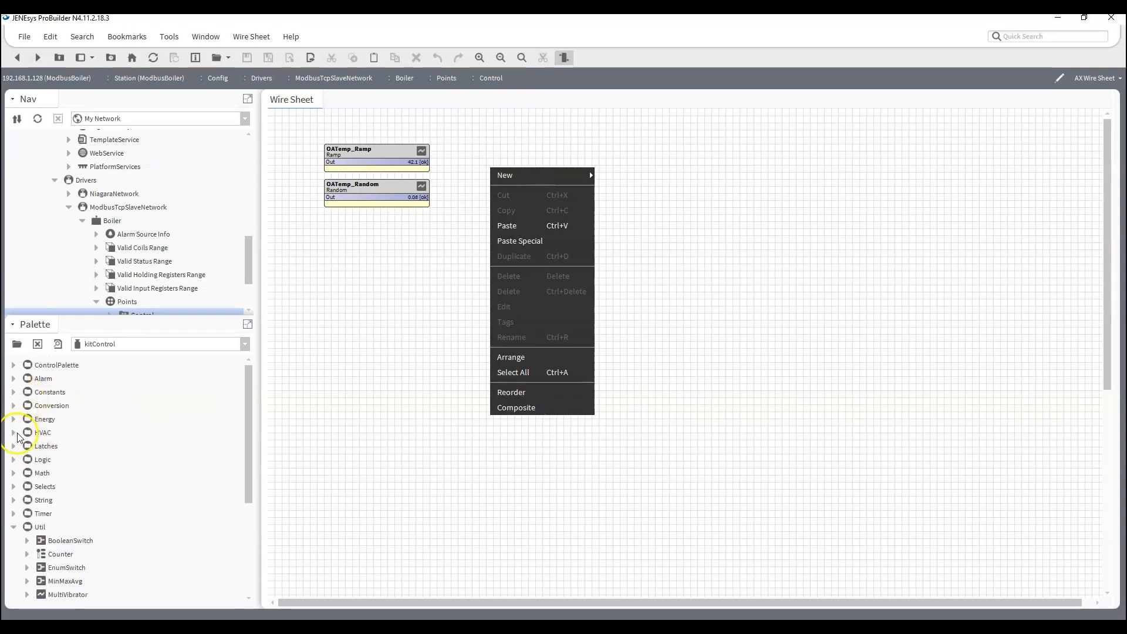
pyautogui.click(24, 473)
pyautogui.doubleClick(25, 473)
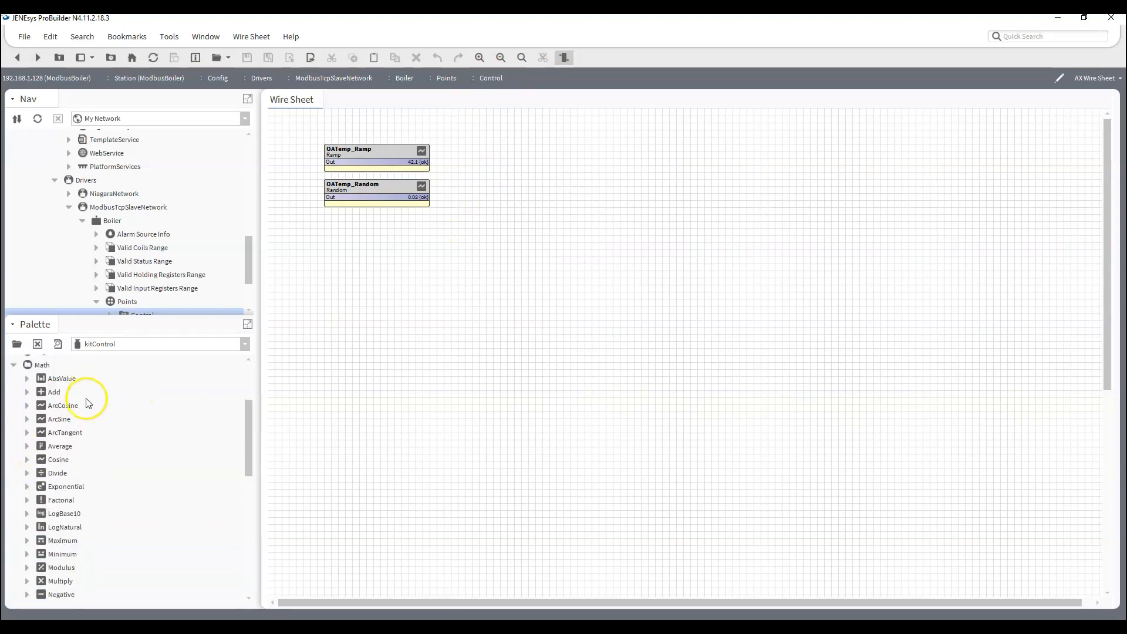
pyautogui.click(56, 394)
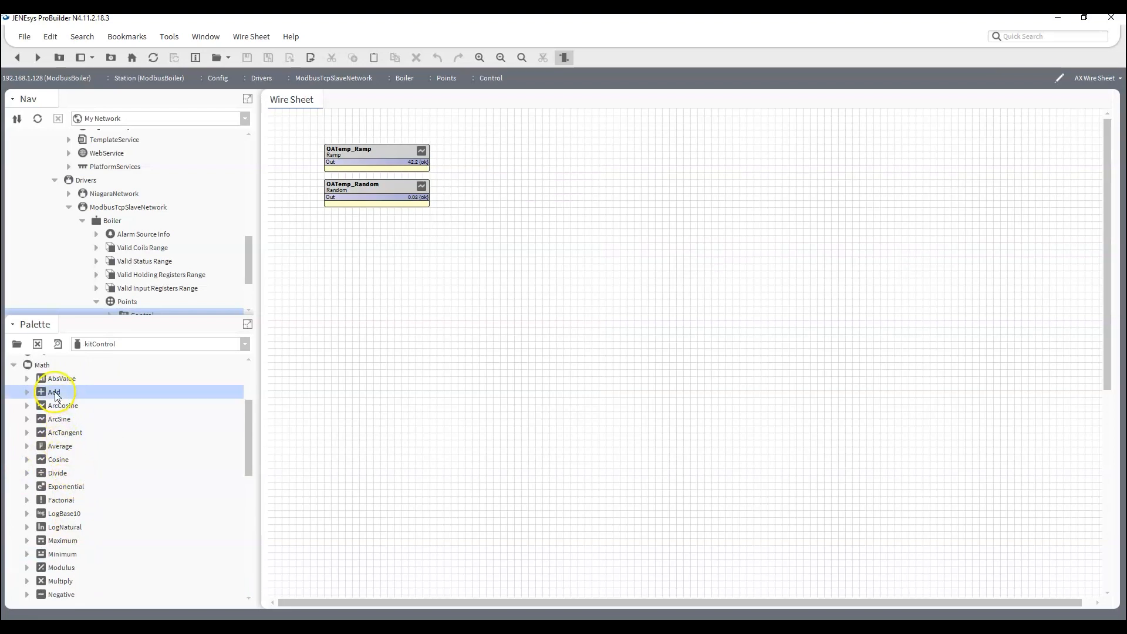
pyautogui.moveTo(537, 178); pyautogui.dragTo(501, 160)
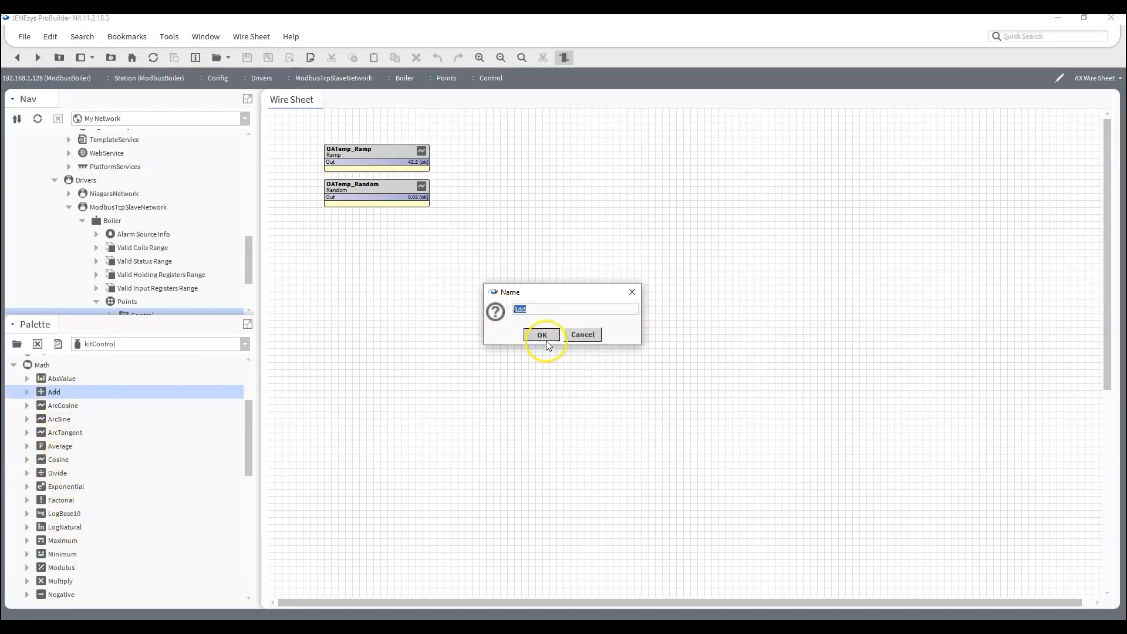
pyautogui.click(538, 334)
# Link OATemp_Ramp's Out to In A and OATemp_Random's Out to In B of the Add block.
pyautogui.moveTo(422, 162); pyautogui.dragTo(509, 183)
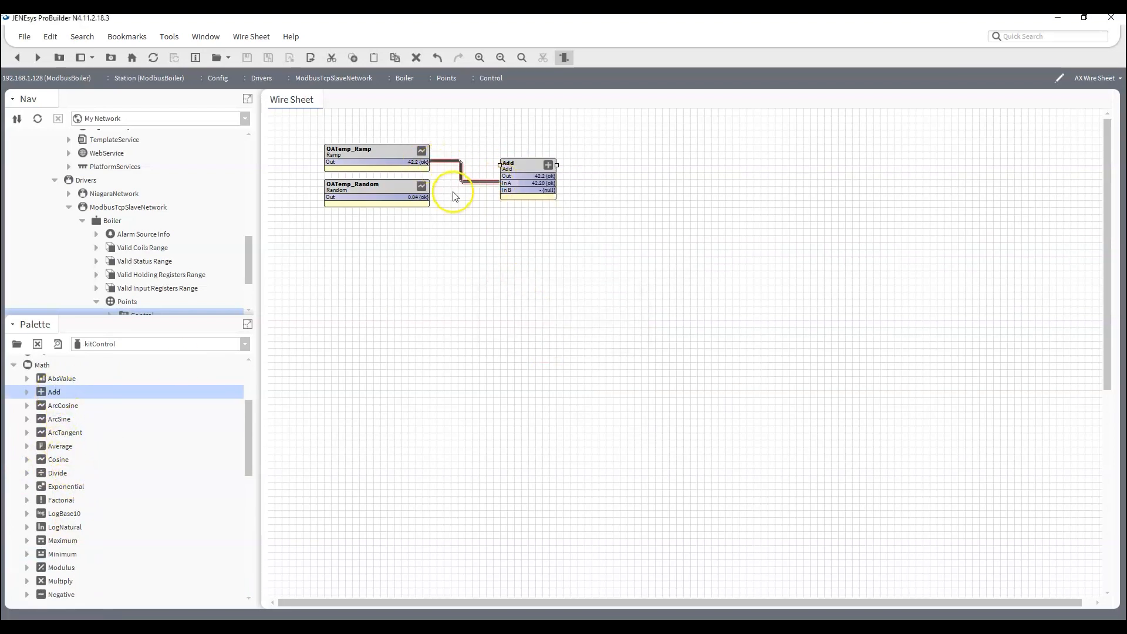
pyautogui.moveTo(418, 198); pyautogui.dragTo(525, 174)
pyautogui.rightClick(612, 186)
pyautogui.press('Escape')
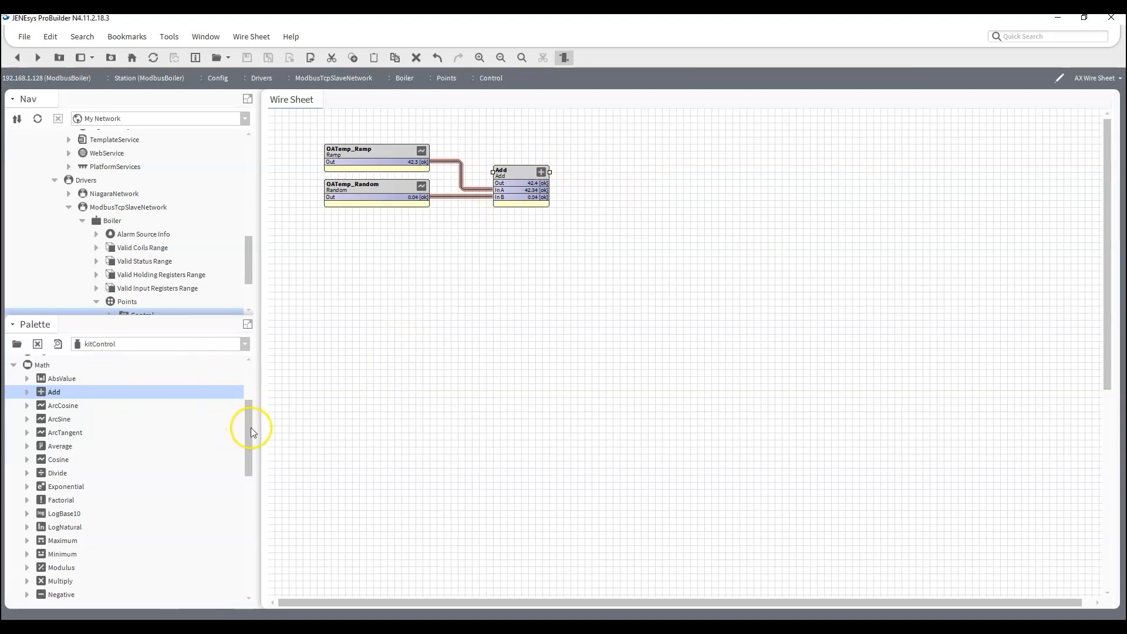
# Collapse the Math folder and switch the palette to modbusTcpSlave.
pyautogui.moveTo(247, 427); pyautogui.dragTo(251, 391)
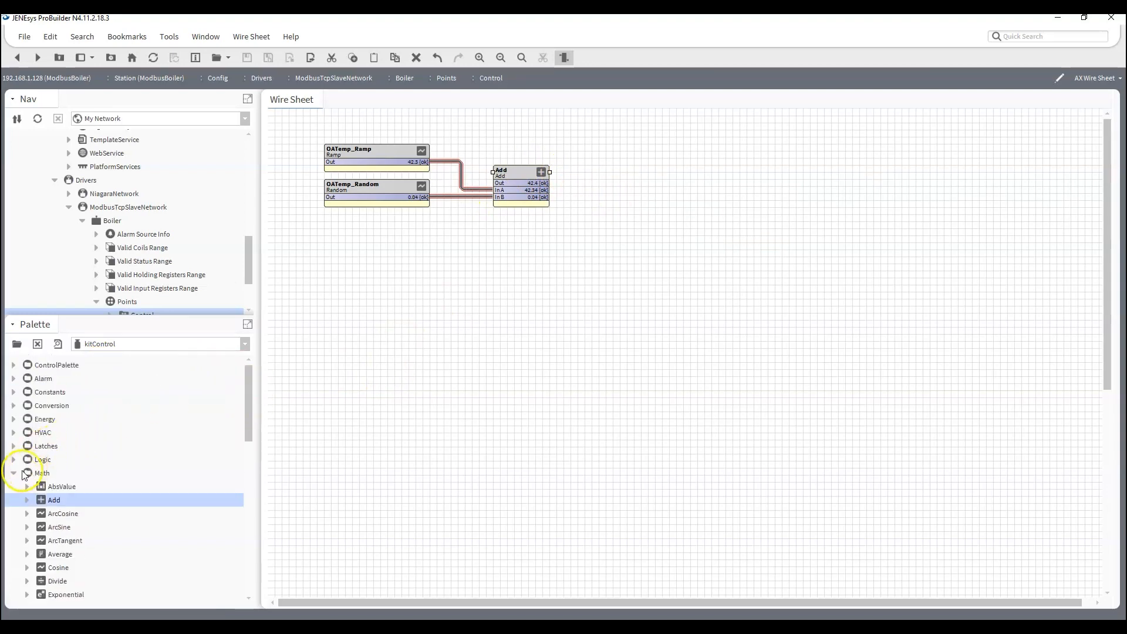
pyautogui.click(13, 472)
pyautogui.click(143, 345)
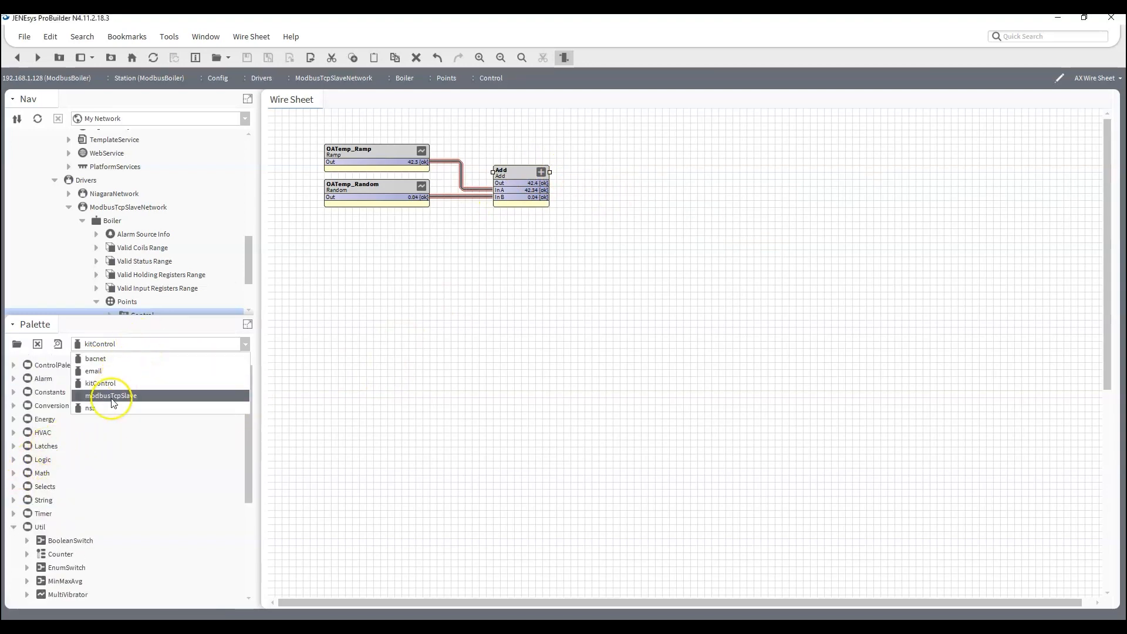
pyautogui.click(112, 397)
# Add a ModbusServerNumericPoint named OATemp to the wire sheet beyond the Add block and adjust its position.
pyautogui.moveTo(82, 473); pyautogui.dragTo(484, 311)
pyautogui.moveTo(643, 168); pyautogui.dragTo(638, 181)
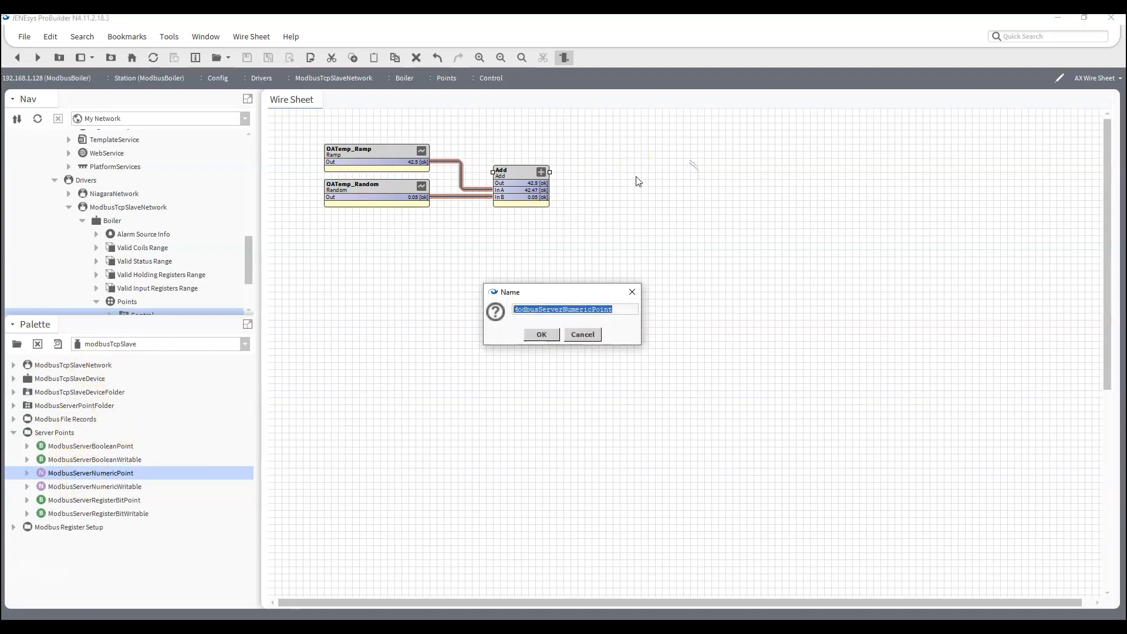
pyautogui.write('P')
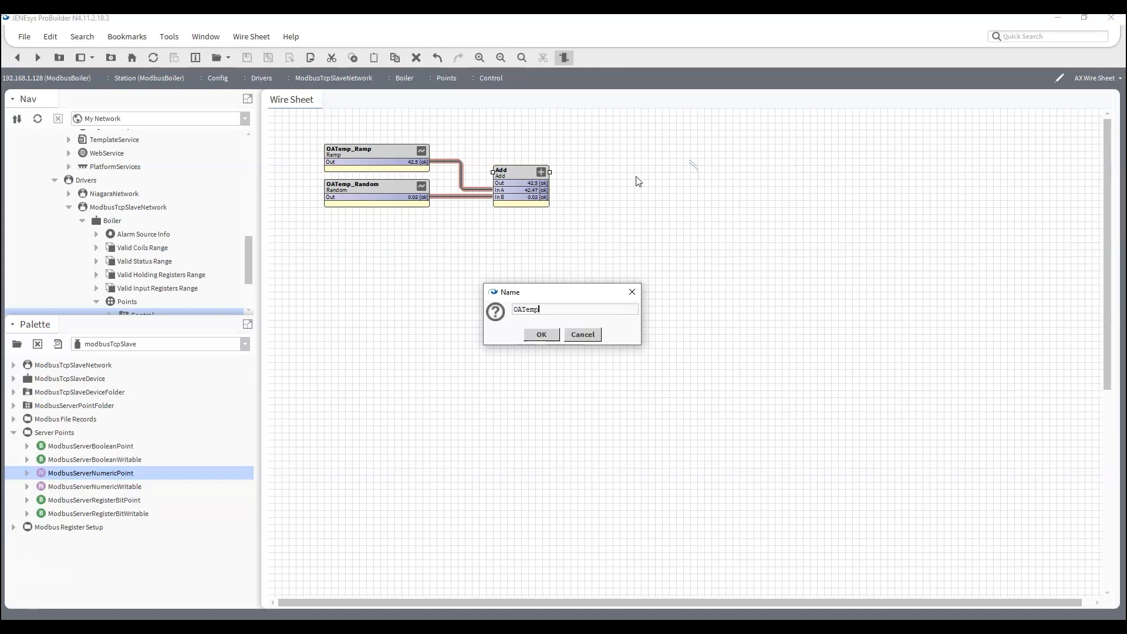
pyautogui.write('ATemp')
pyautogui.press('Return')
pyautogui.click(657, 162)
pyautogui.moveTo(657, 162); pyautogui.dragTo(635, 176)
# Try to link the Add block's Out to the OATemp numeric point, cancel the link and delete the point.
pyautogui.moveTo(541, 183); pyautogui.dragTo(624, 197)
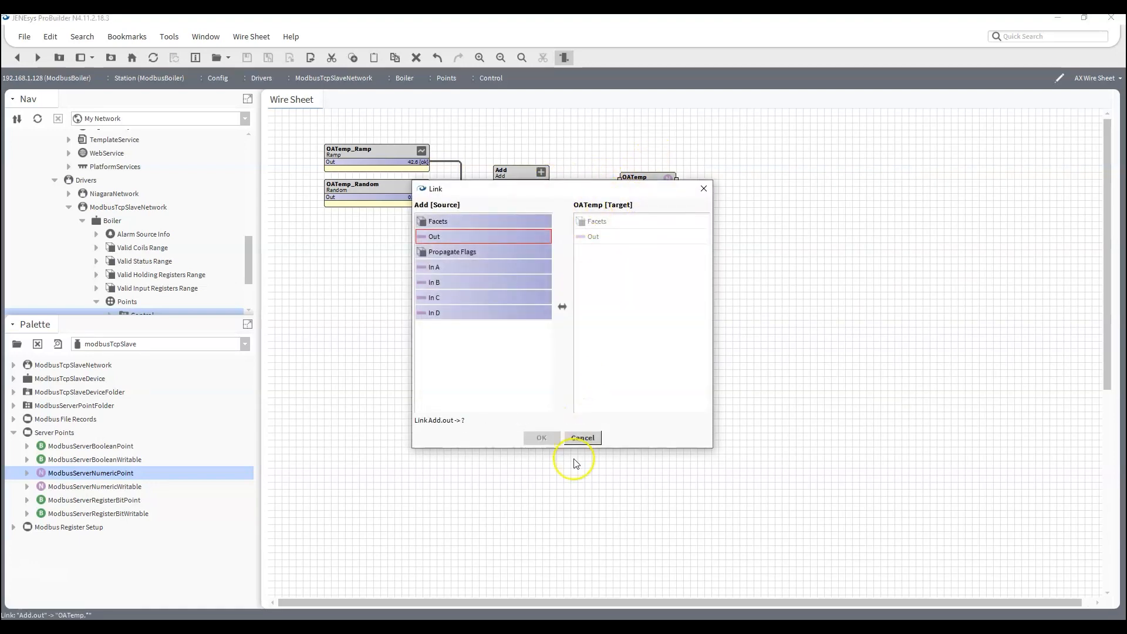
pyautogui.click(581, 440)
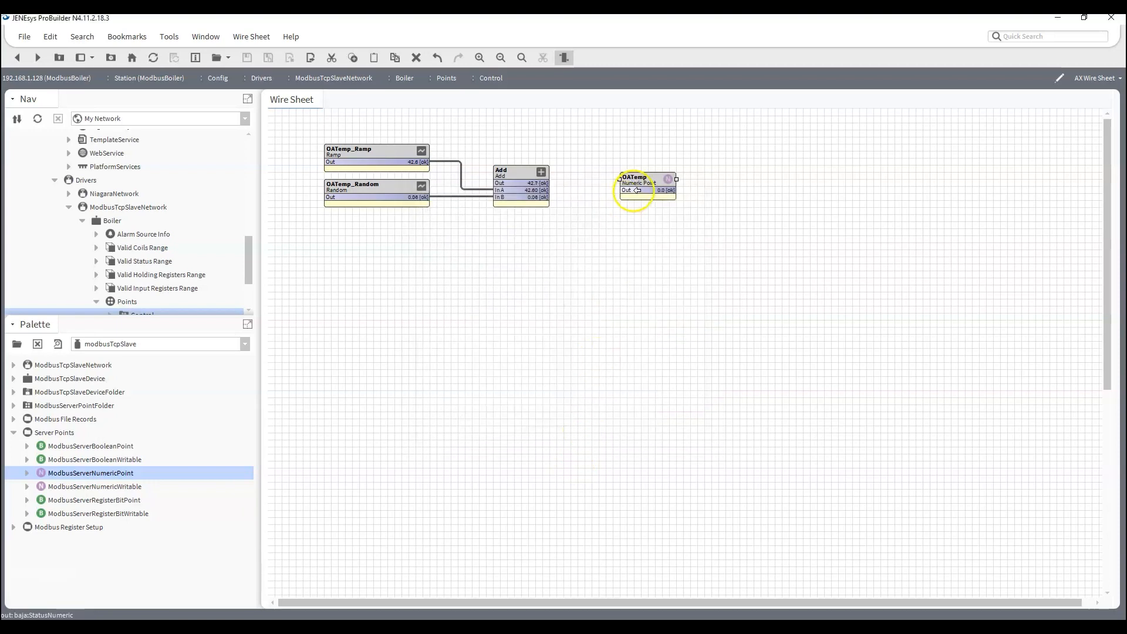
pyautogui.press('Delete')
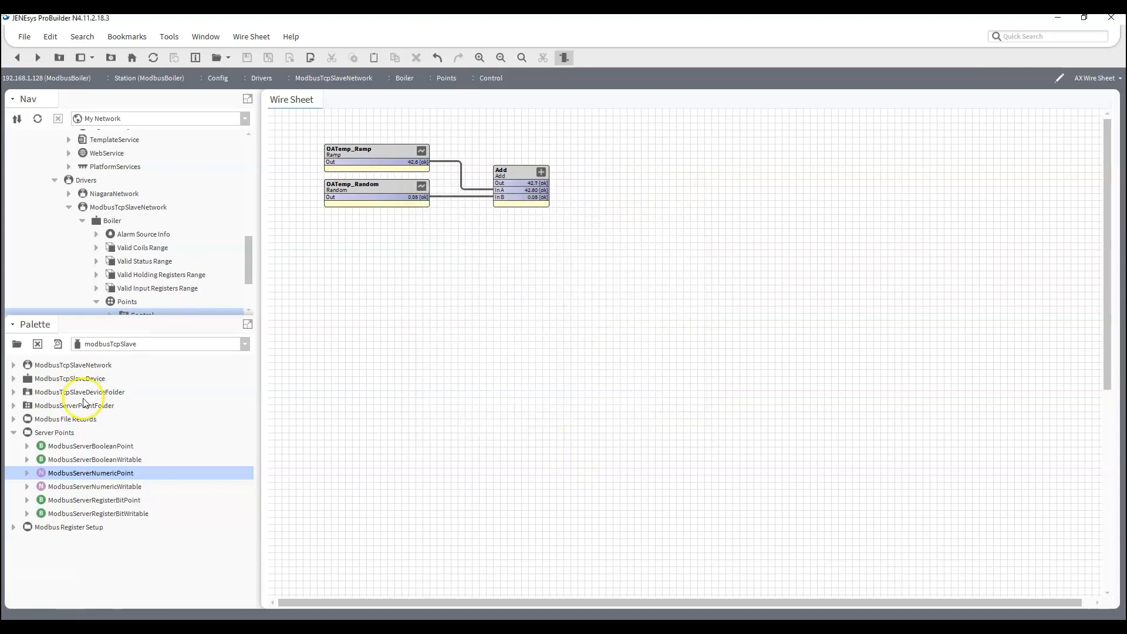
# Add a ModbusServerNumericWritable named OATemp to the wire sheet beyond the Add block.
pyautogui.moveTo(82, 487); pyautogui.dragTo(607, 167)
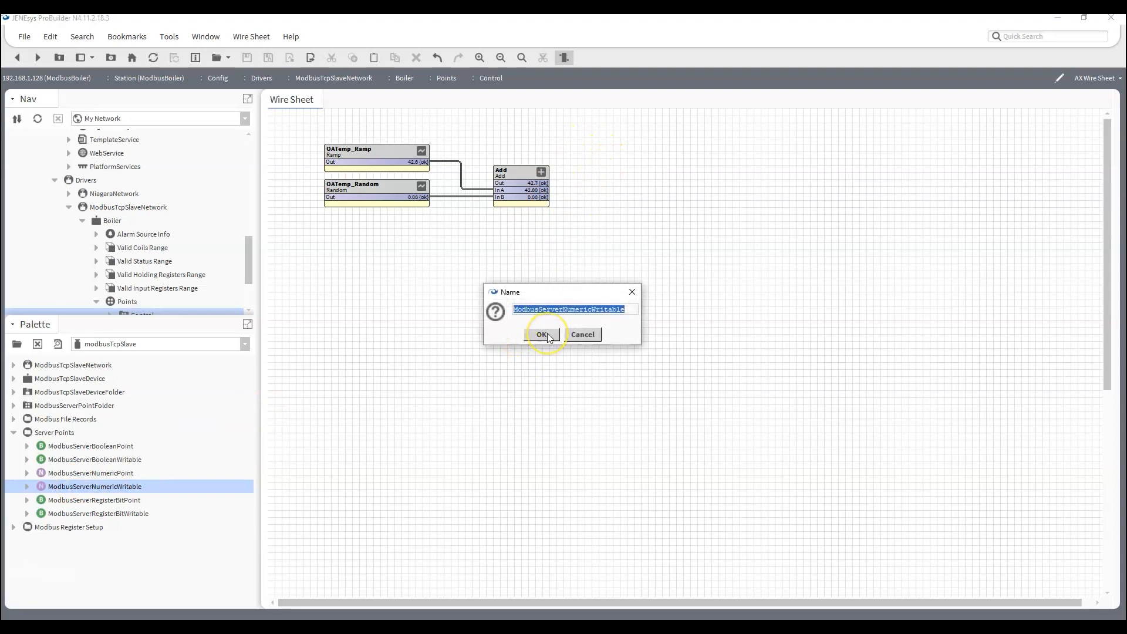
pyautogui.write('OATemp')
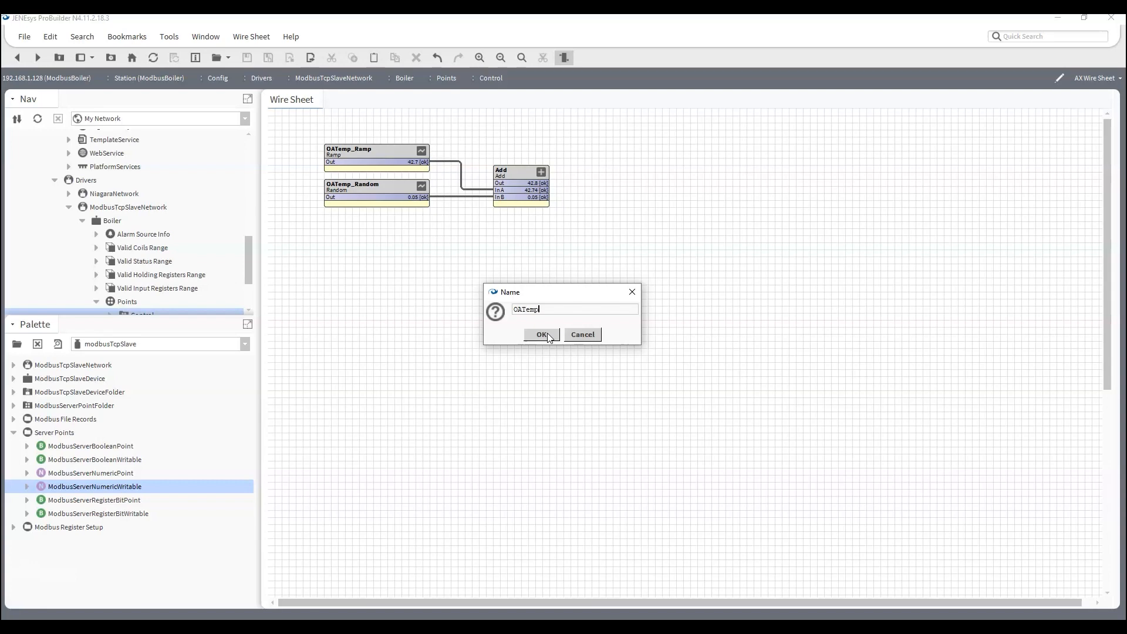
pyautogui.click(542, 335)
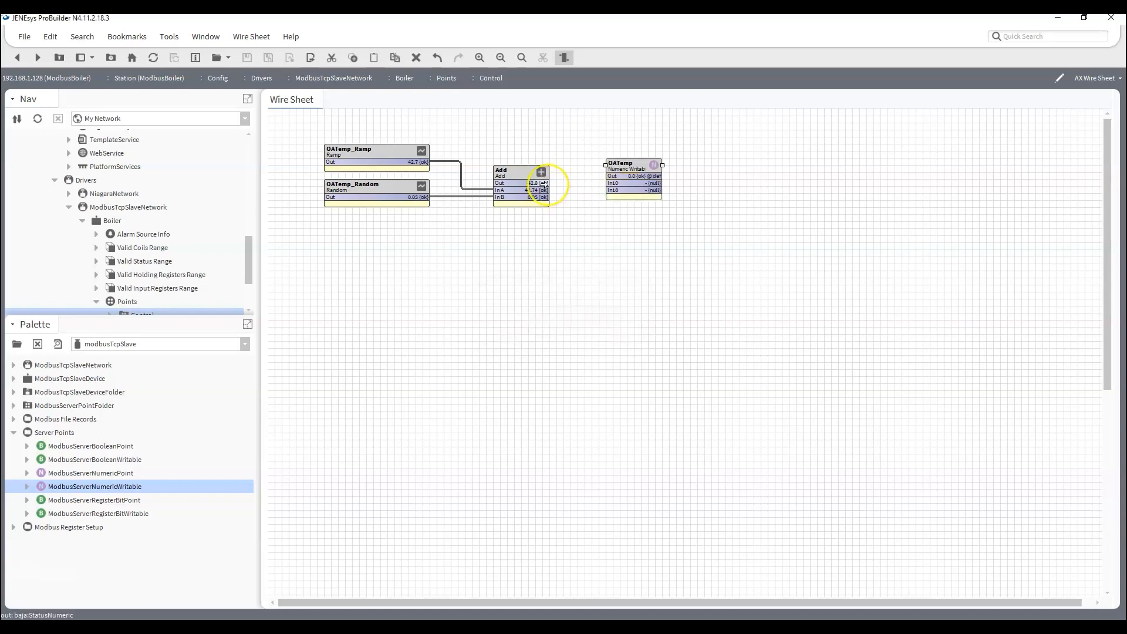
# Link the Add block's Out to In16 of OATemp and widen the OATemp block.
pyautogui.moveTo(544, 184); pyautogui.dragTo(611, 189)
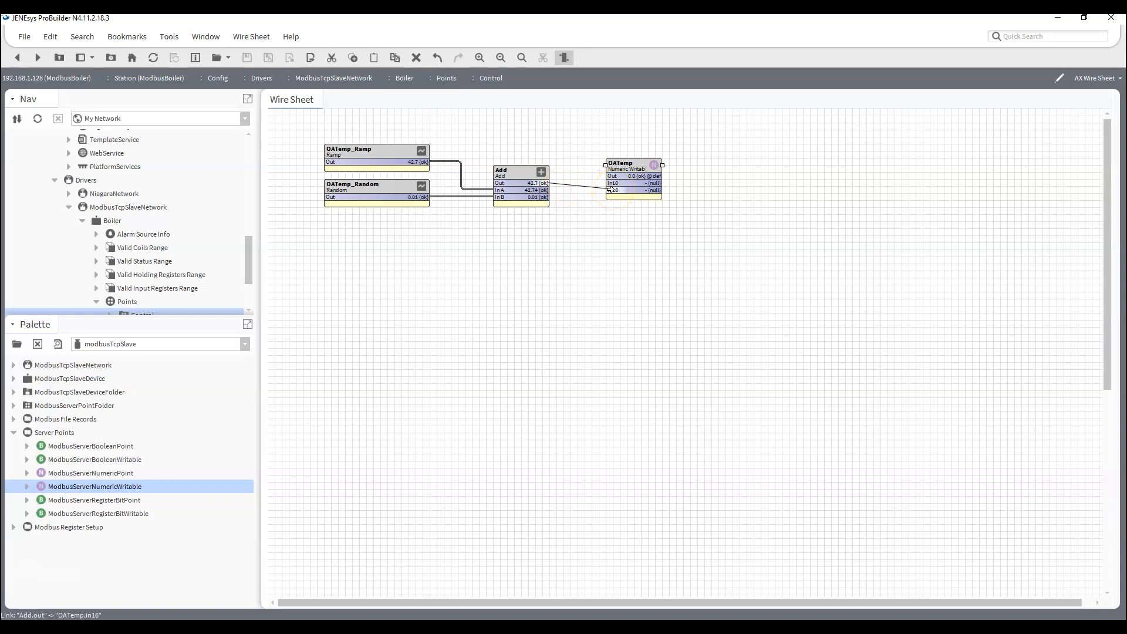
pyautogui.moveTo(611, 189); pyautogui.dragTo(610, 189)
pyautogui.click(665, 164)
# Open OATemp's properties and set the units in its facets to temperature in °F.
pyautogui.doubleClick(638, 170)
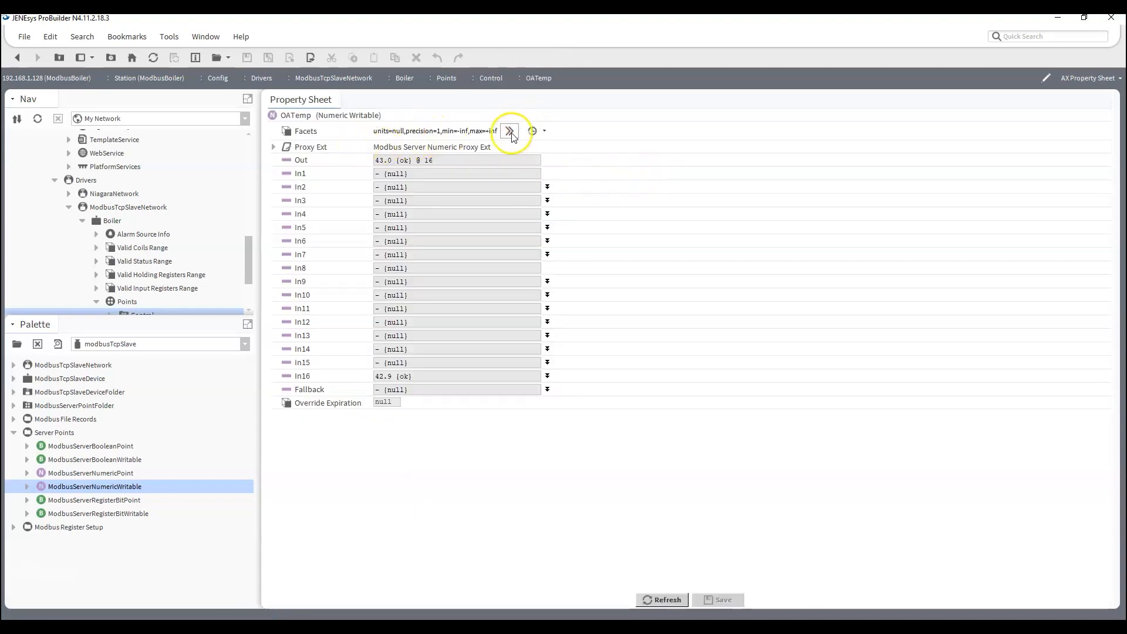
pyautogui.click(509, 131)
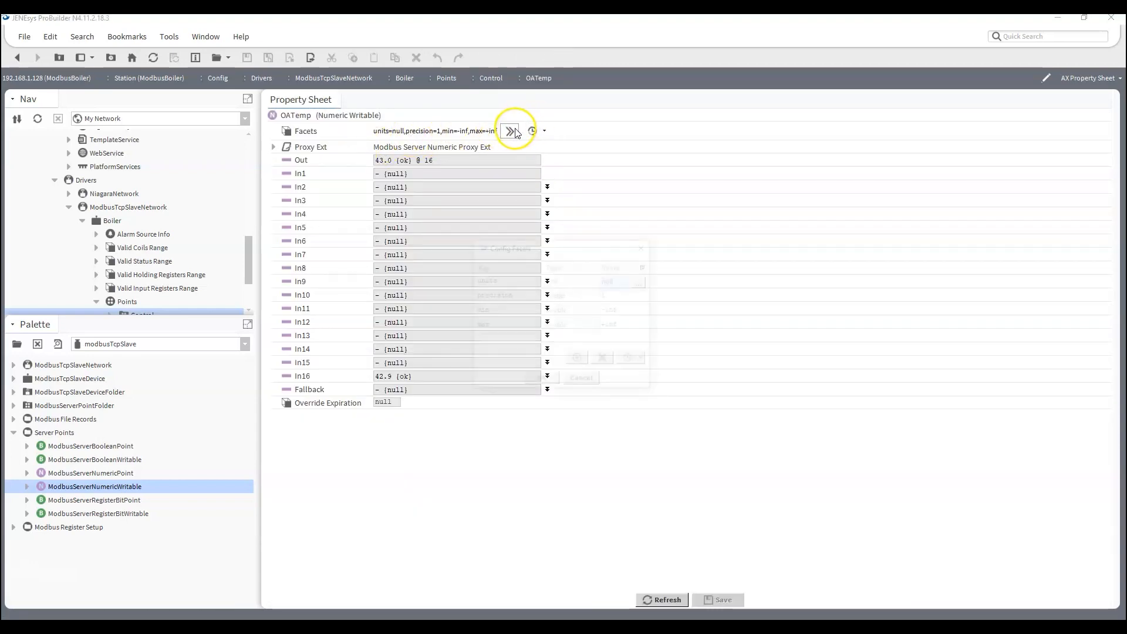
pyautogui.click(643, 283)
pyautogui.click(528, 314)
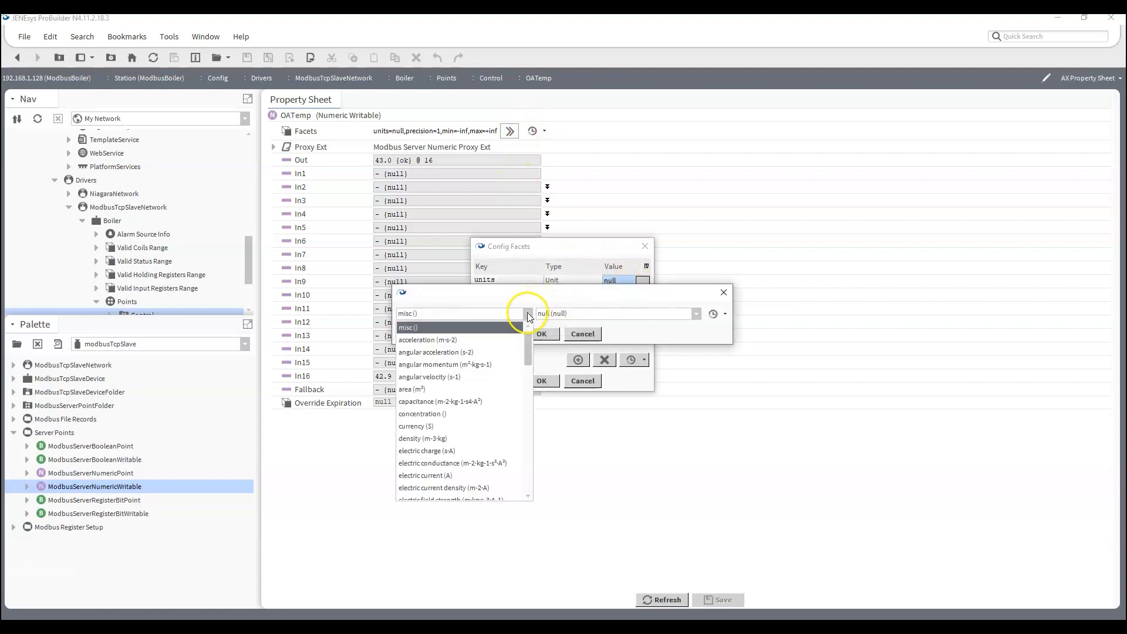
pyautogui.moveTo(535, 356); pyautogui.dragTo(526, 469)
pyautogui.click(435, 439)
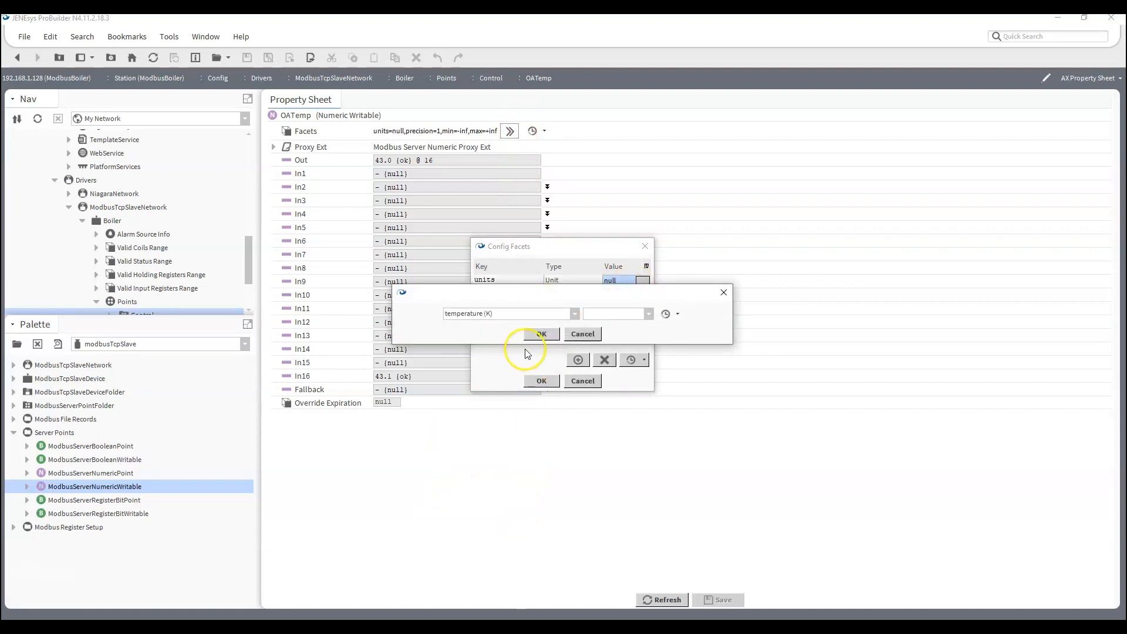
pyautogui.click(623, 314)
pyautogui.click(613, 327)
pyautogui.click(541, 335)
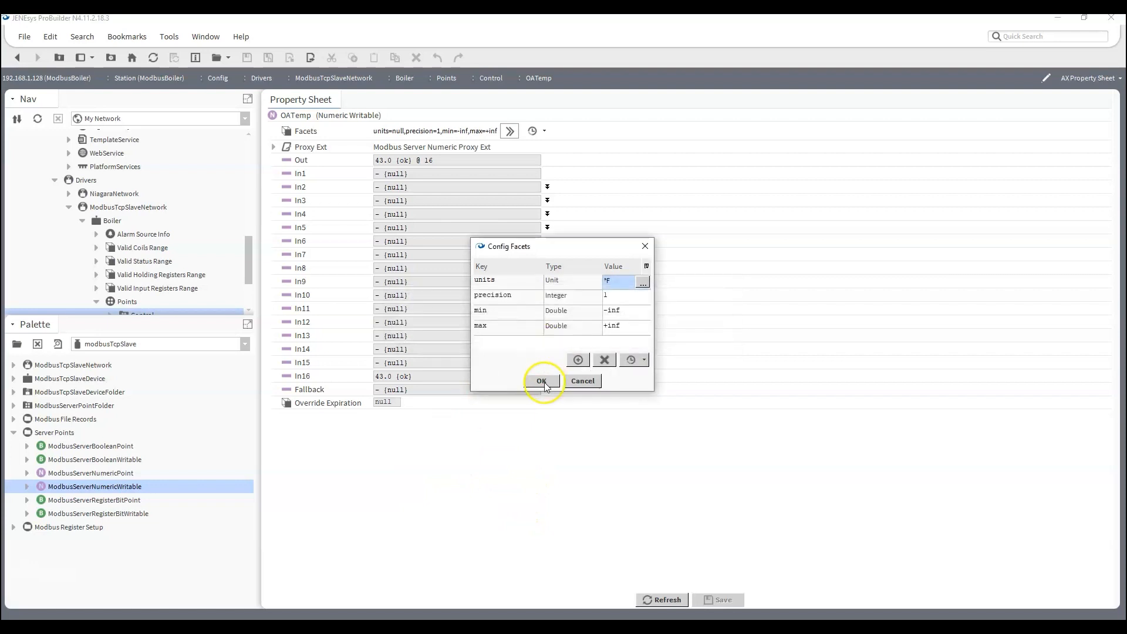
pyautogui.click(542, 381)
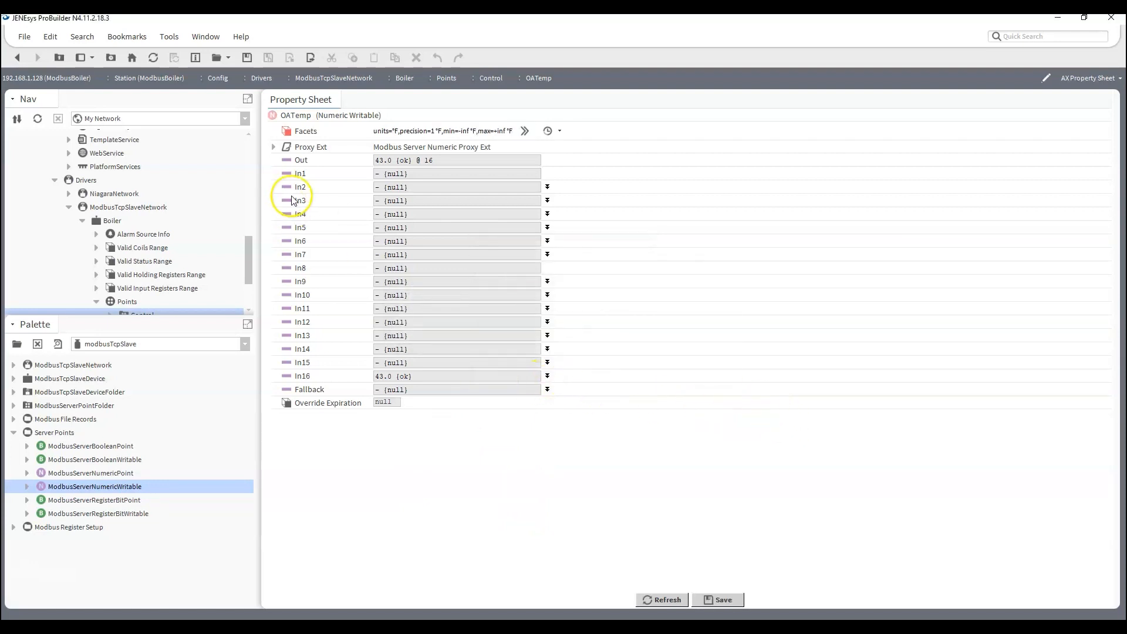
# Set OATemp's proxy extension to Input register type with Modbus data address 30001, save and return to the wire sheet.
pyautogui.click(273, 146)
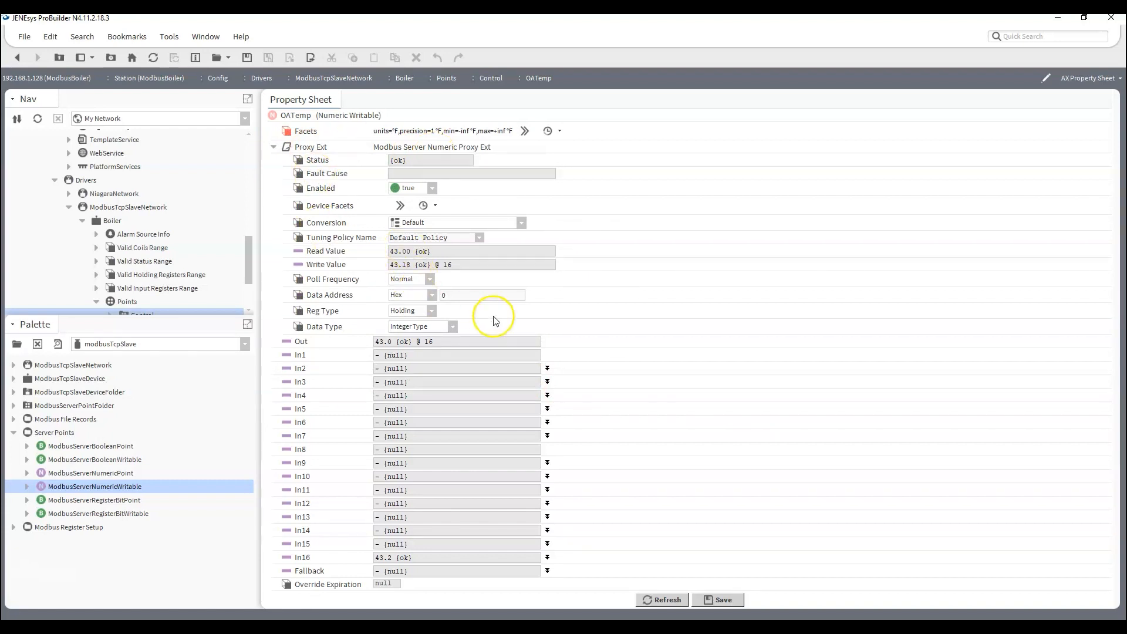
pyautogui.click(431, 313)
pyautogui.click(405, 337)
pyautogui.click(432, 295)
pyautogui.click(414, 334)
pyautogui.click(466, 295)
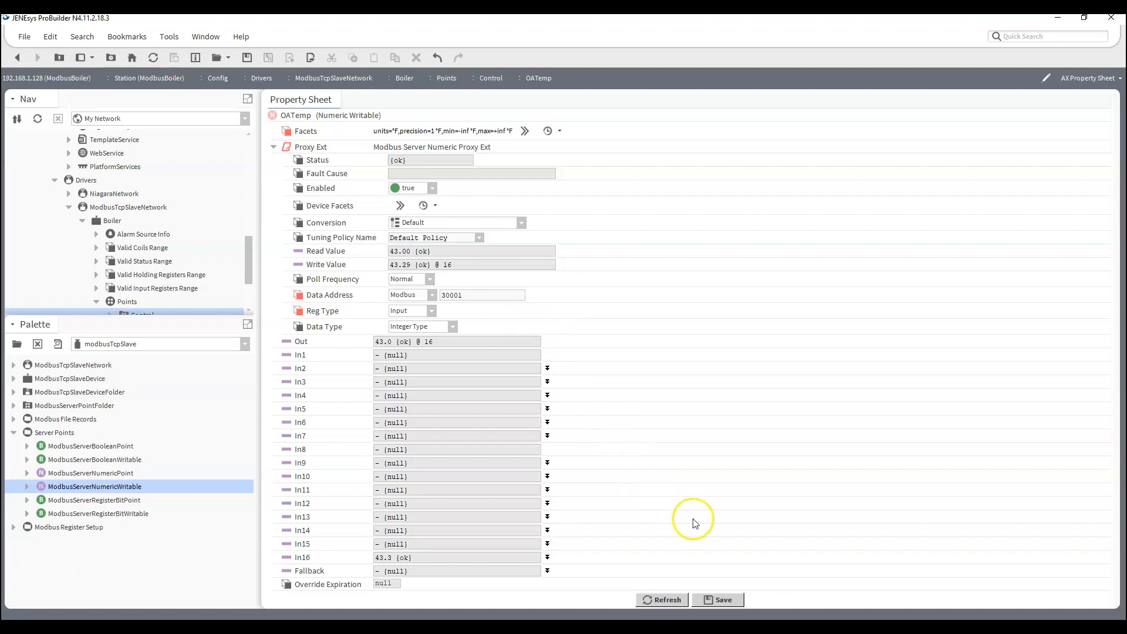
pyautogui.click(724, 599)
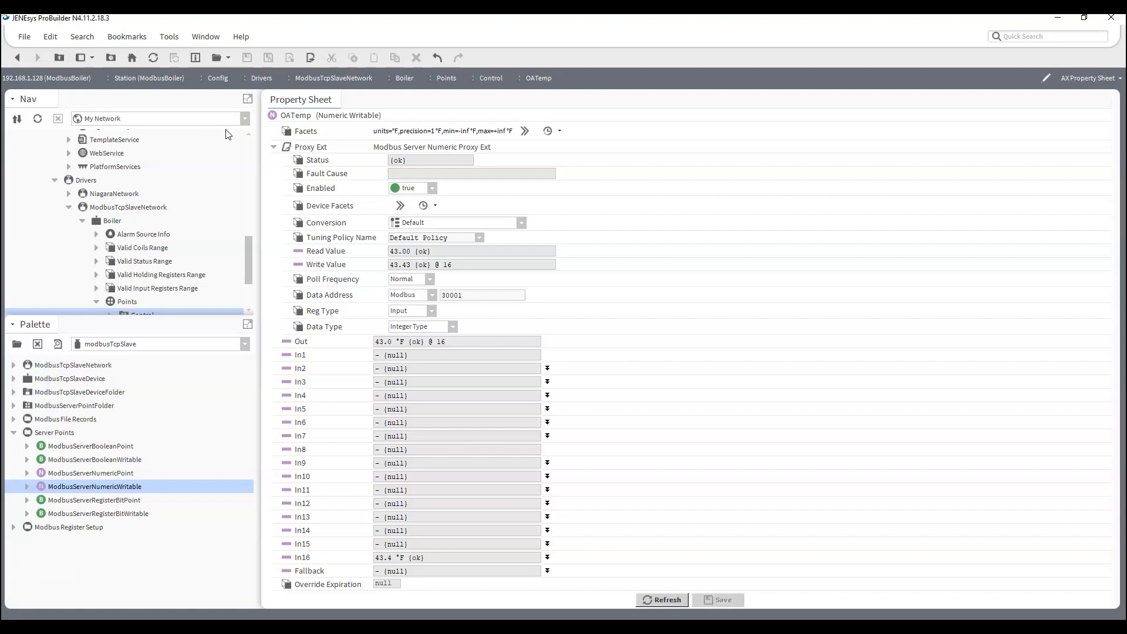
pyautogui.click(176, 29)
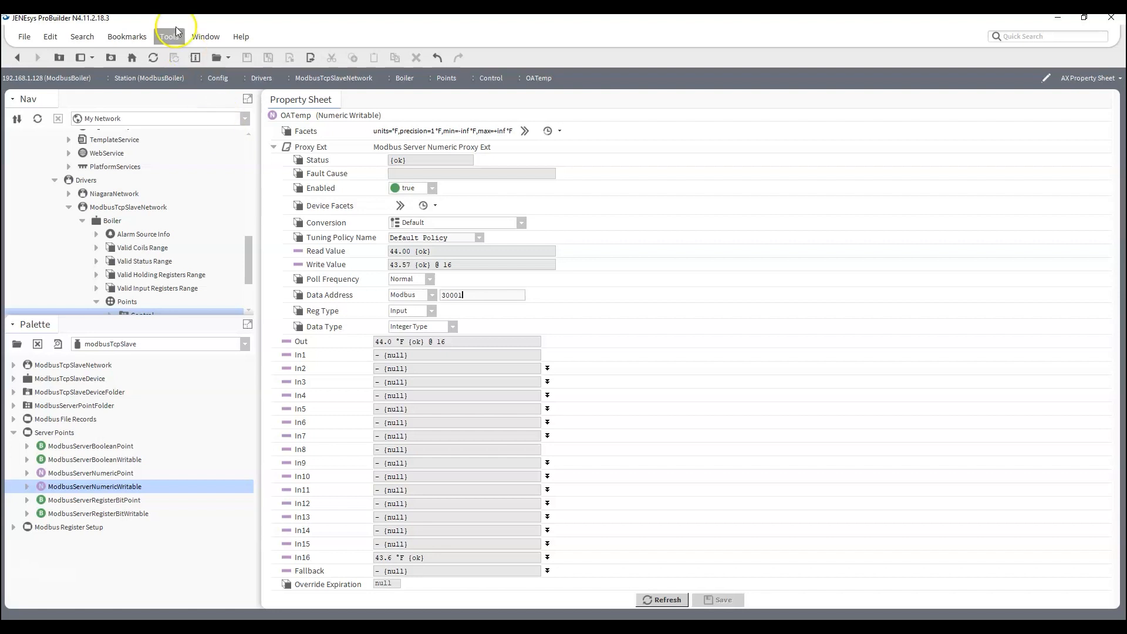
pyautogui.click(17, 61)
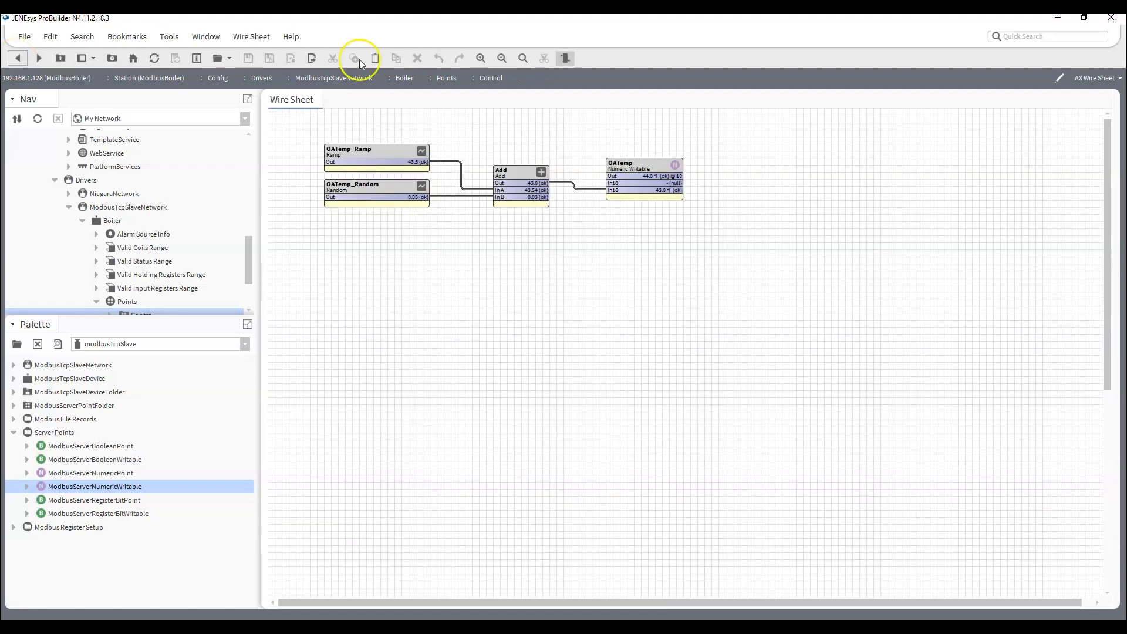
# Straighten the link into OATemp, then duplicate the linked OATemp_Ramp, OATemp_Random and Add blocks and place the copies directly beneath the originals.
pyautogui.moveTo(629, 167); pyautogui.dragTo(629, 160)
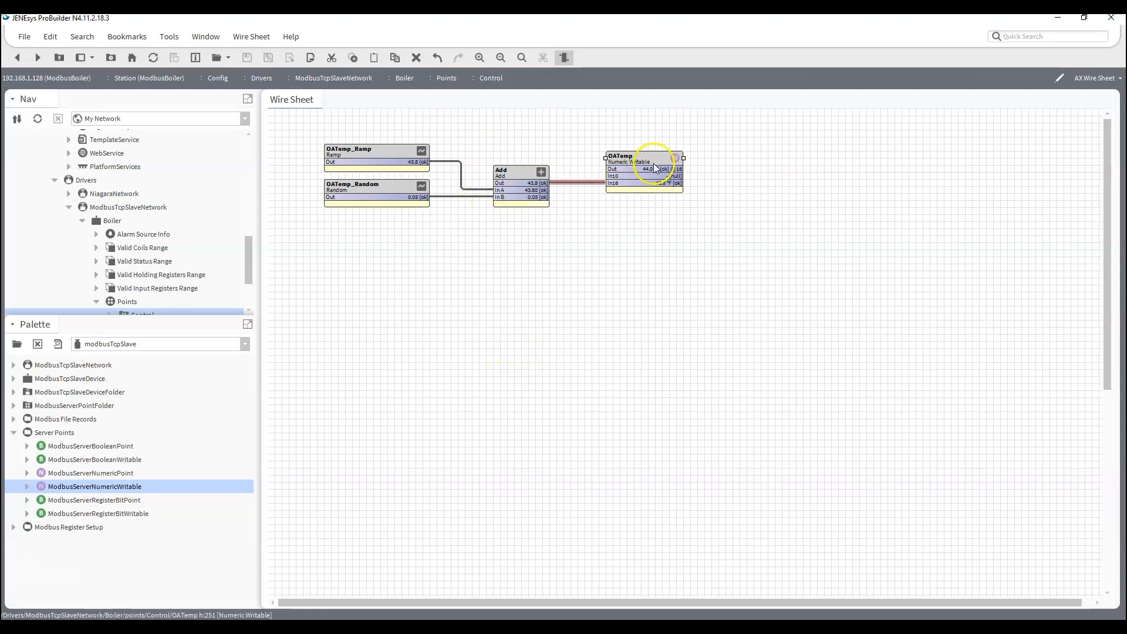
pyautogui.moveTo(307, 135); pyautogui.dragTo(566, 239)
pyautogui.rightClick(526, 172)
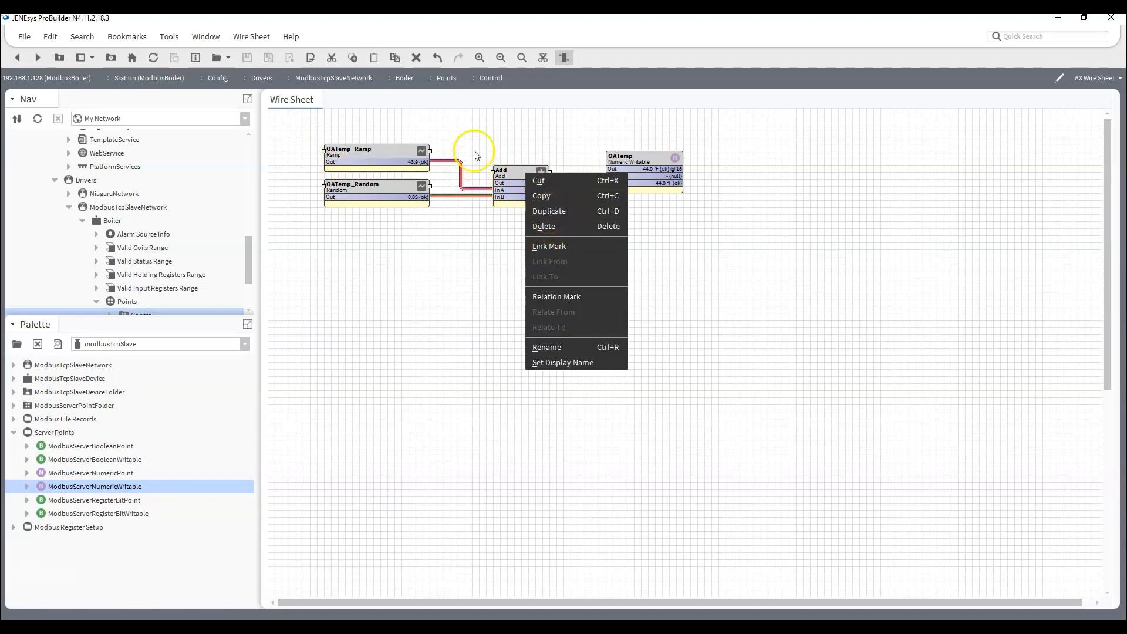
pyautogui.click(546, 213)
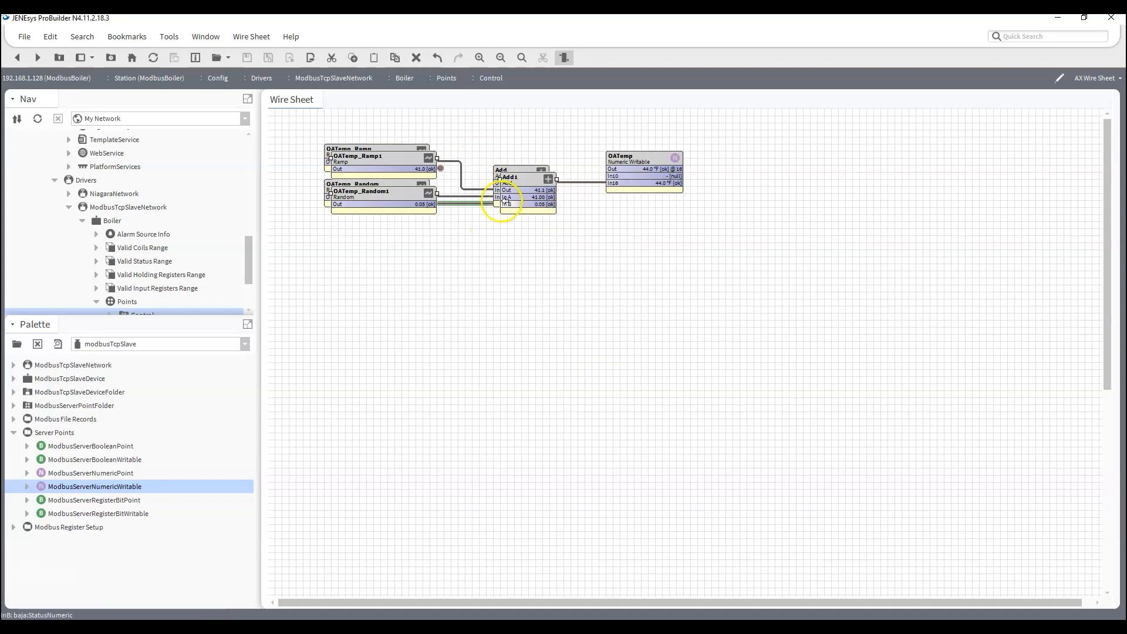
pyautogui.moveTo(519, 189); pyautogui.dragTo(512, 260)
# Set the duplicated ramp block's offset to 170, save and return to the wire sheet.
pyautogui.doubleClick(371, 231)
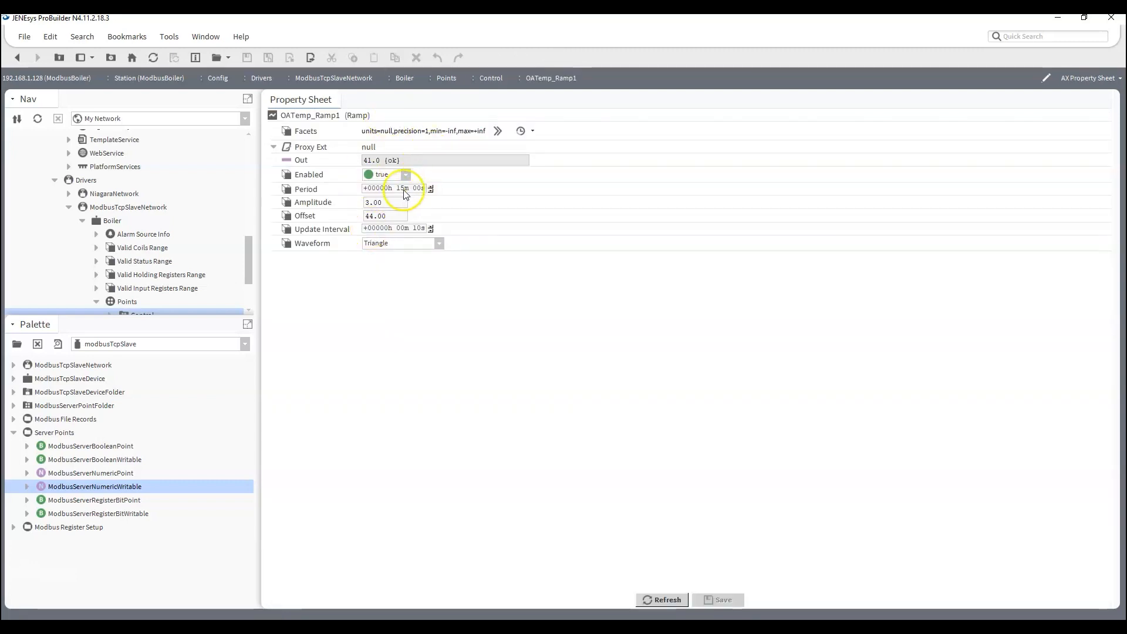
pyautogui.doubleClick(391, 218)
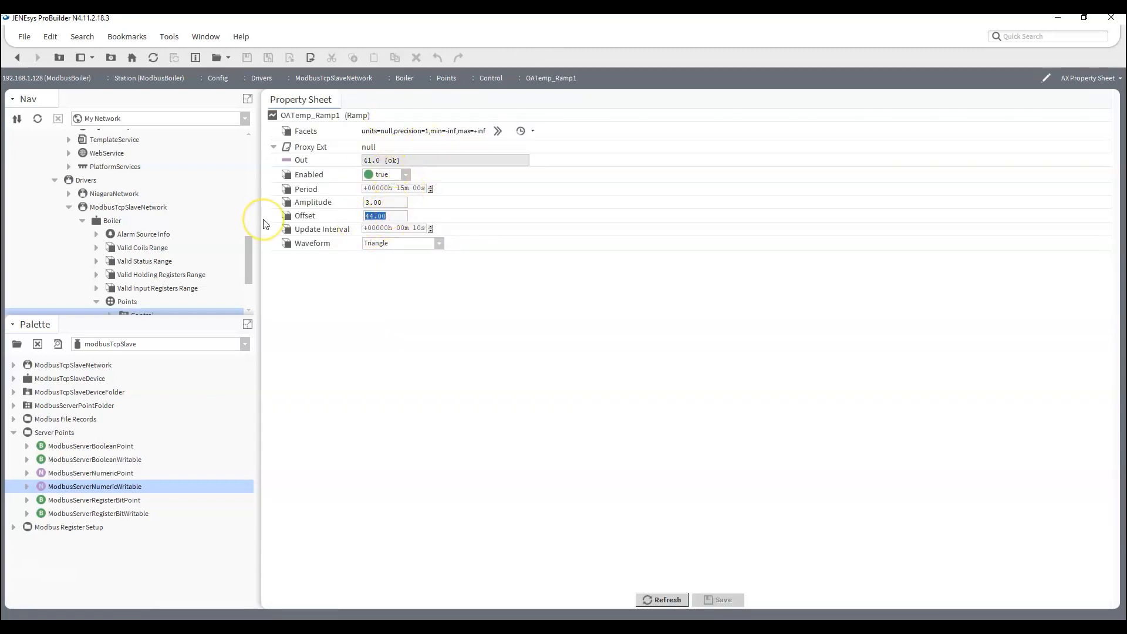
pyautogui.write('170')
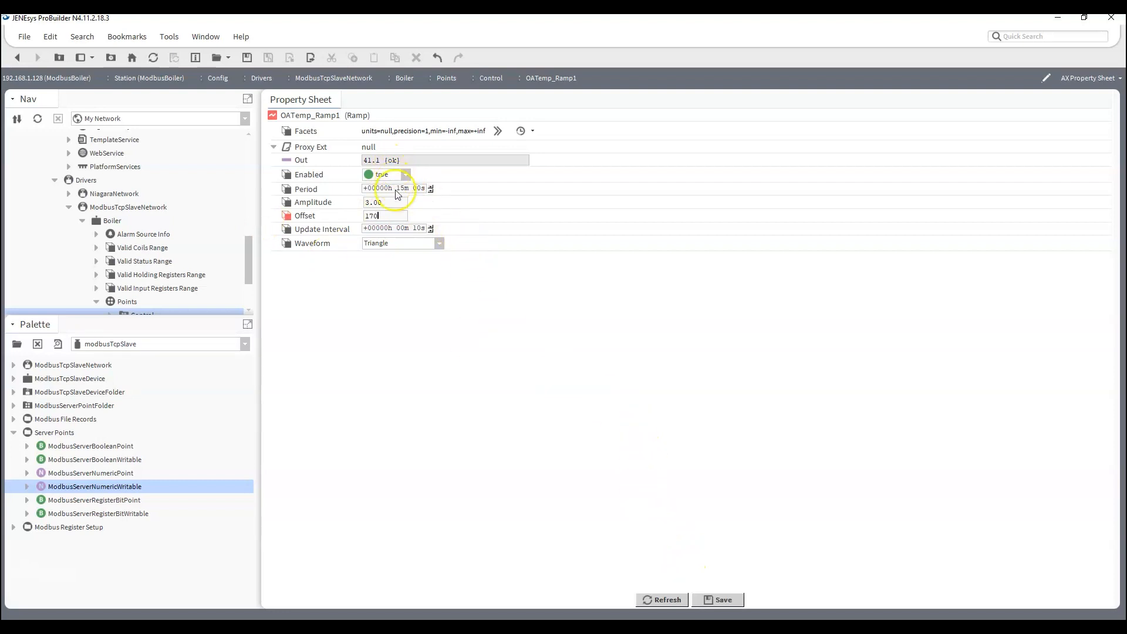
pyautogui.click(724, 600)
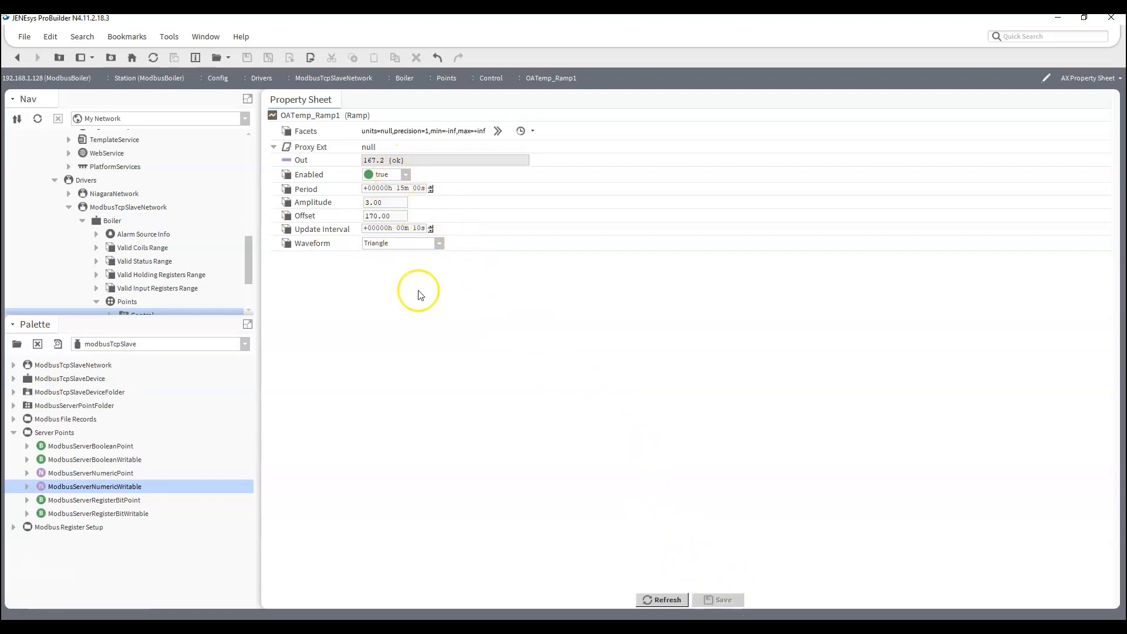
pyautogui.click(17, 56)
# Rename the duplicated ramp block HWSTemp_Ramp and the duplicated random block HWSTemp_Random.
pyautogui.rightClick(339, 228)
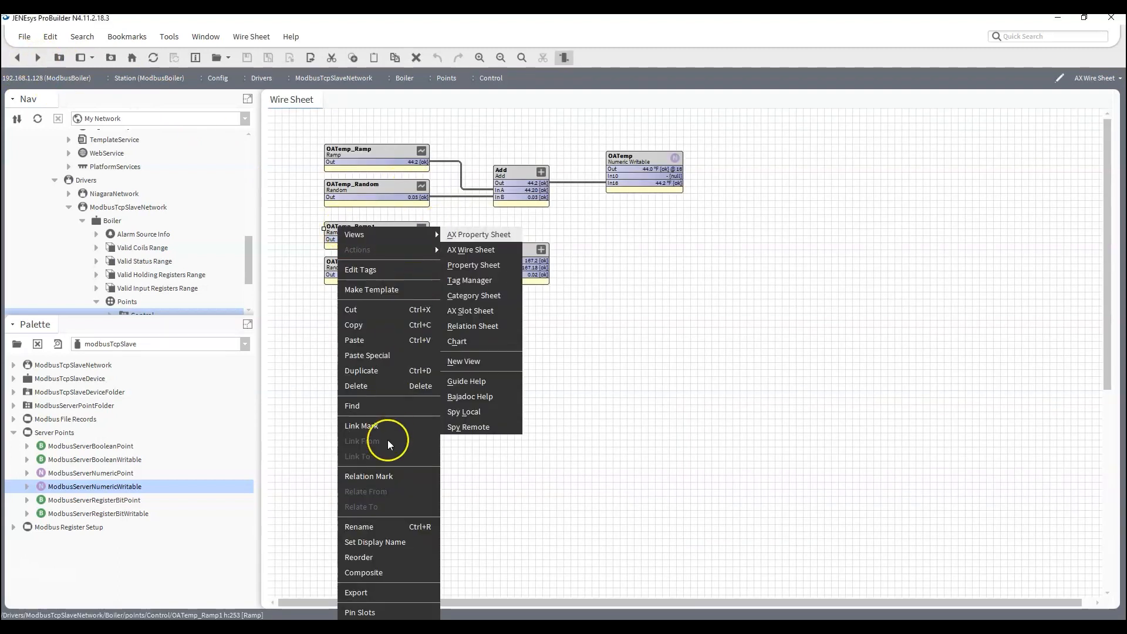
pyautogui.click(381, 528)
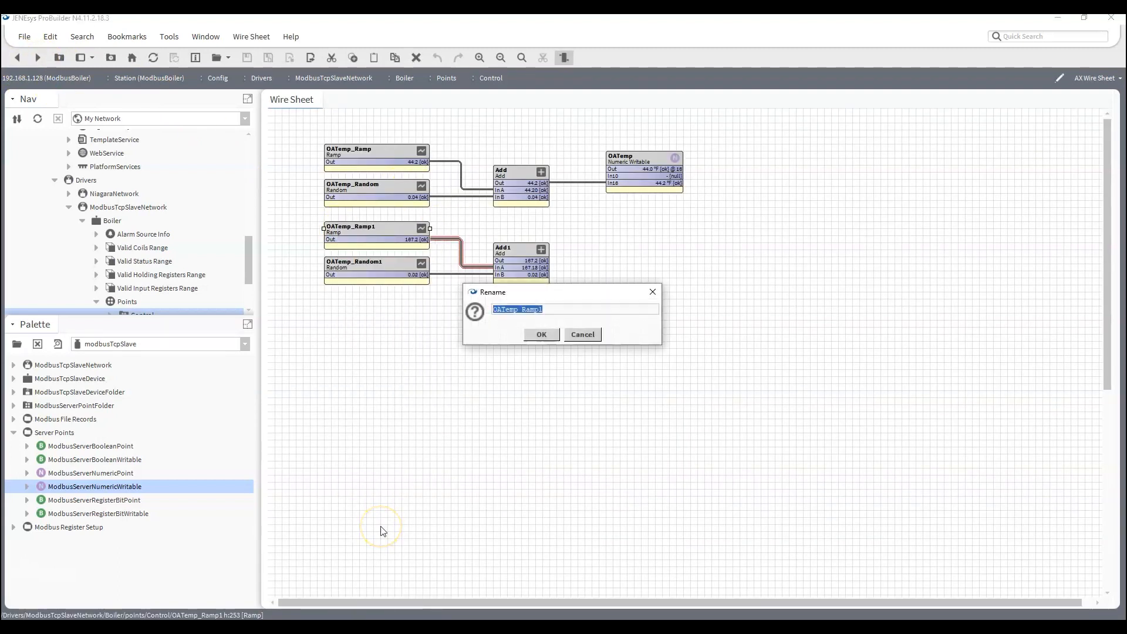
pyautogui.write('E')
pyautogui.write('WSTe')
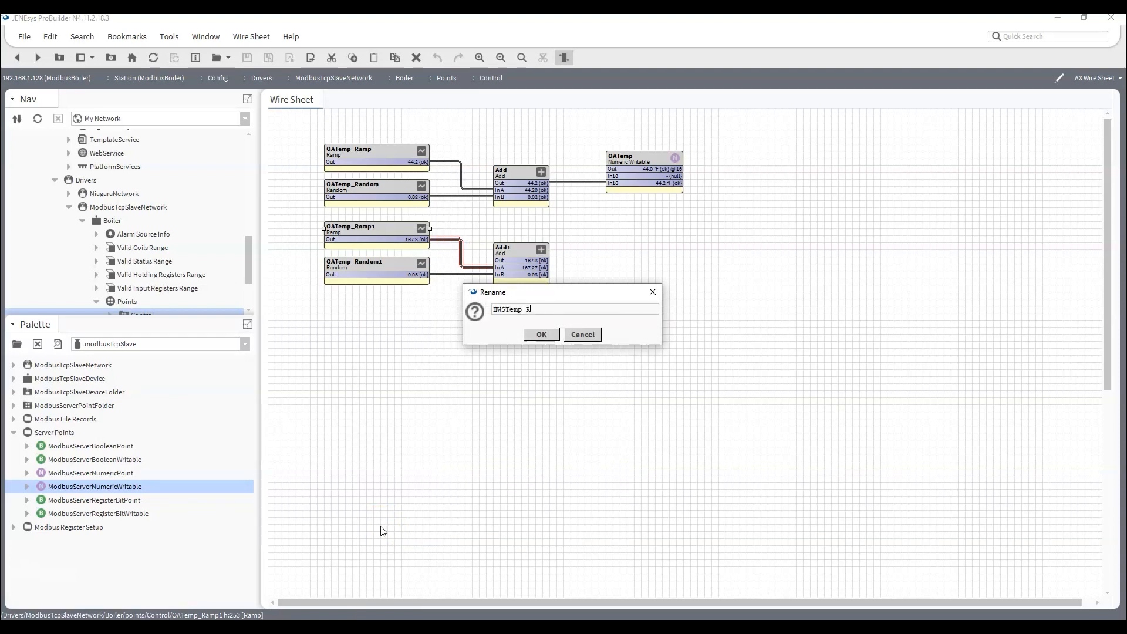
pyautogui.press('Return')
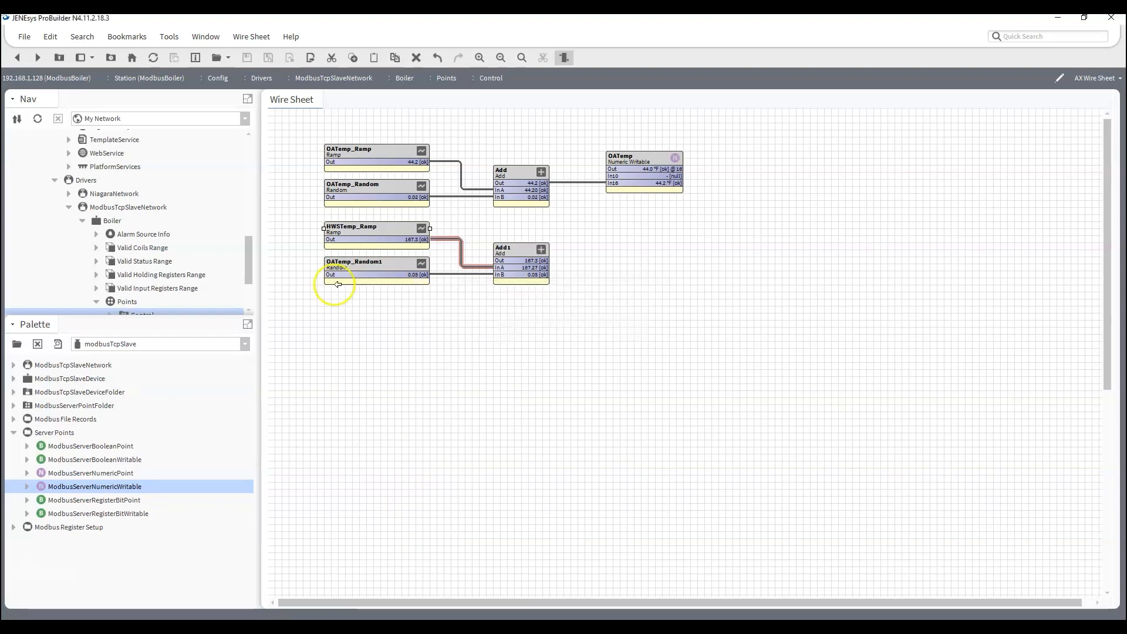
pyautogui.rightClick(350, 271)
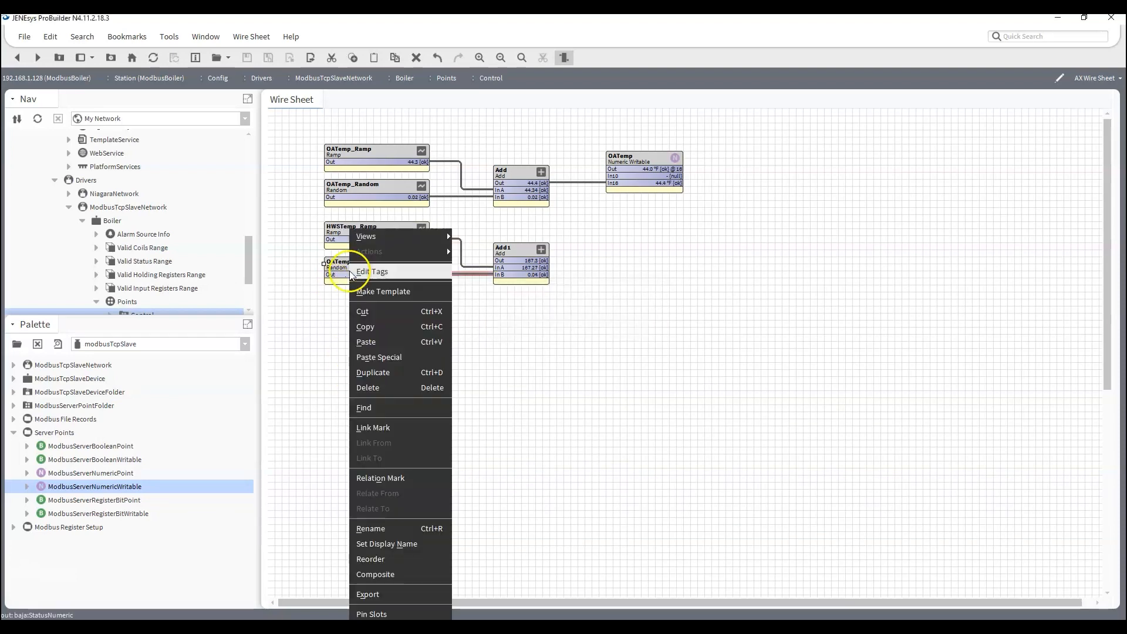
pyautogui.click(383, 530)
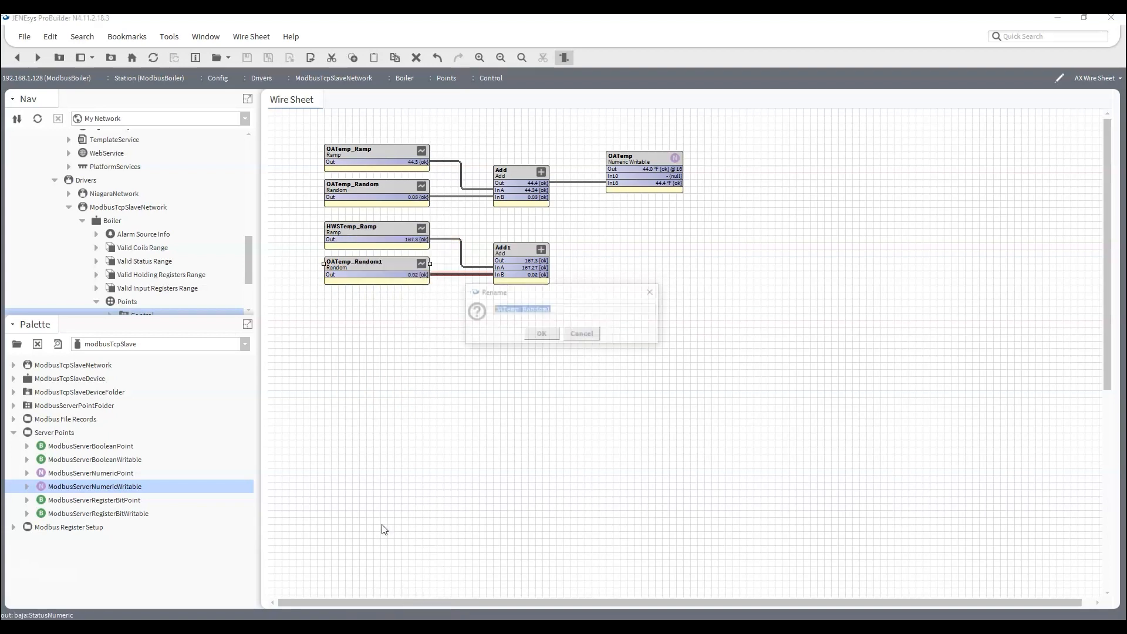
pyautogui.write('HWST')
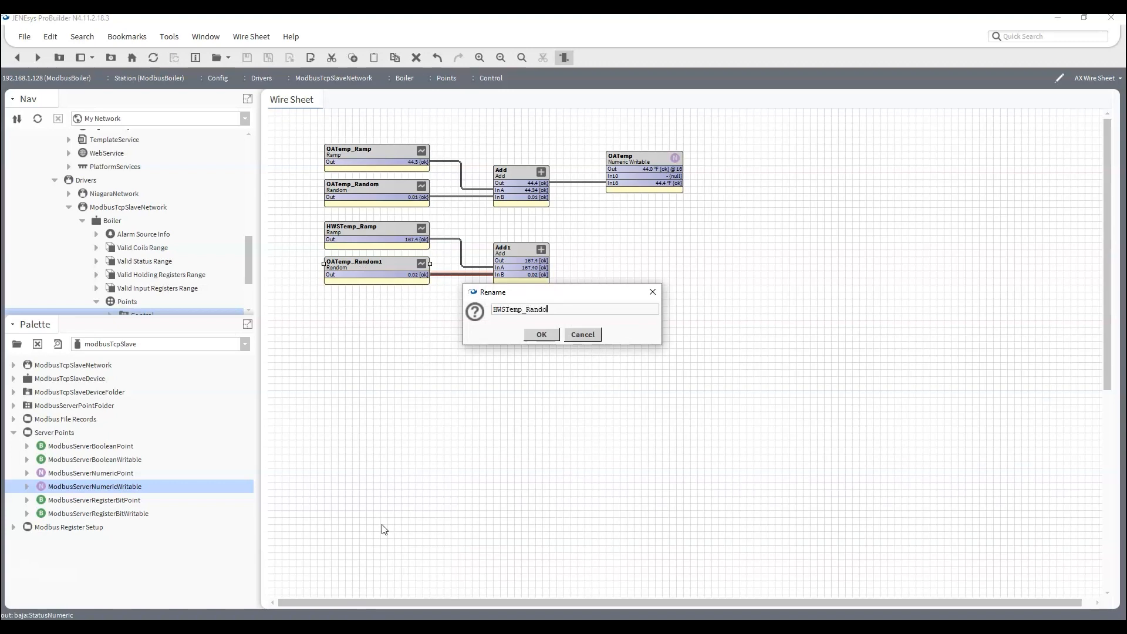
pyautogui.click(542, 335)
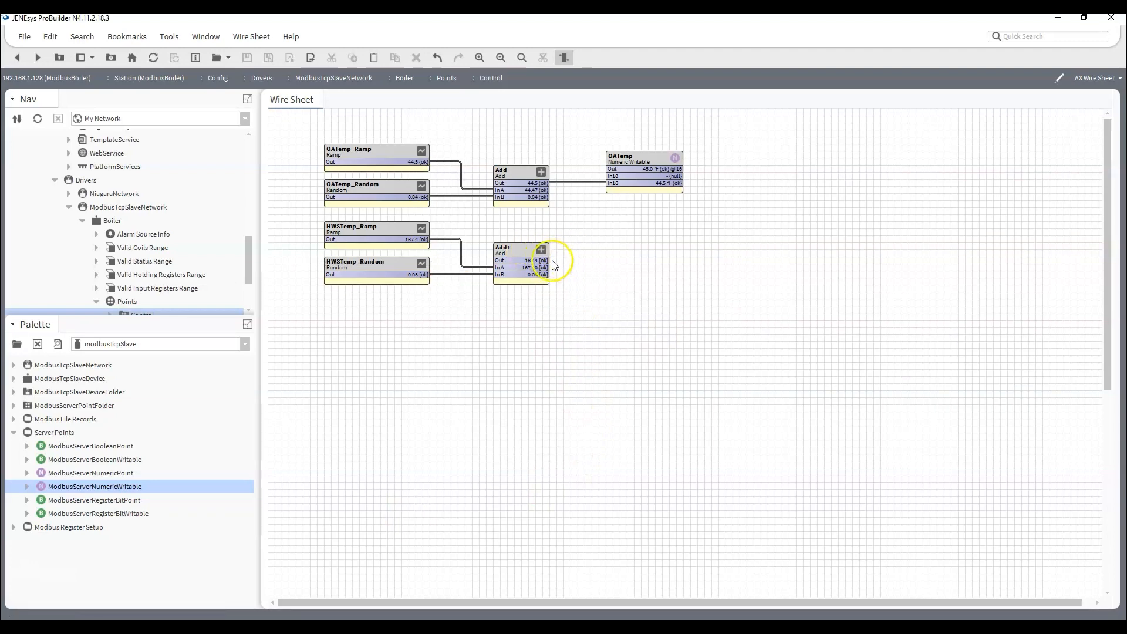
# Add a widened ModbusServerNumericWritable named HWSTemp below OATemp and link Add1's Out to its In16.
pyautogui.moveTo(96, 488); pyautogui.dragTo(615, 245)
pyautogui.write('HWSTemp')
pyautogui.press('Return')
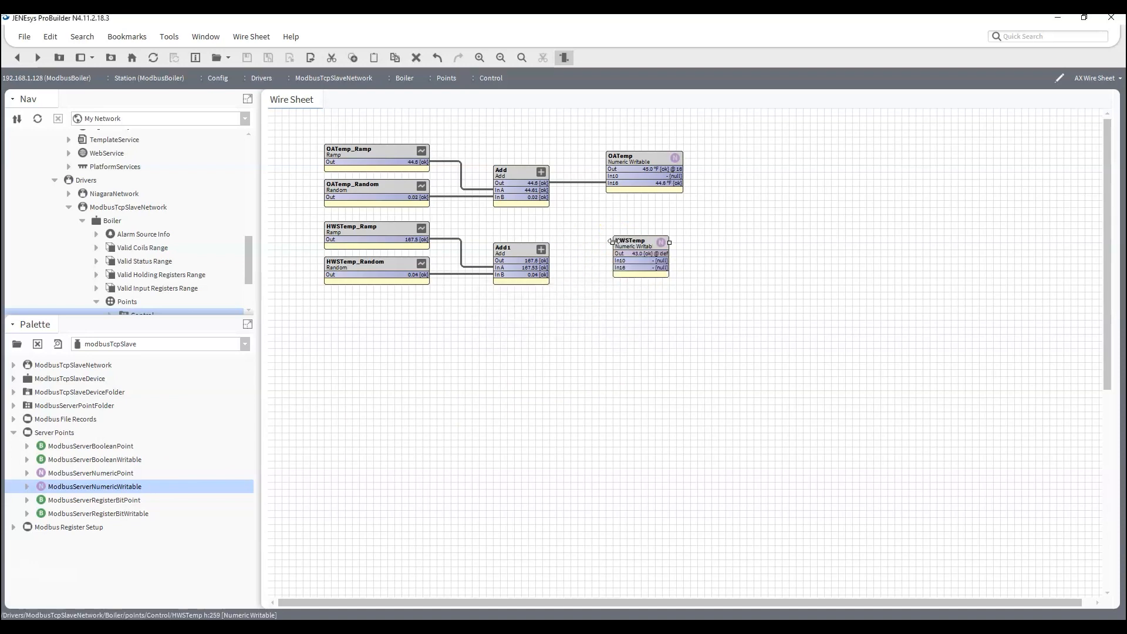
pyautogui.moveTo(653, 243); pyautogui.dragTo(684, 241)
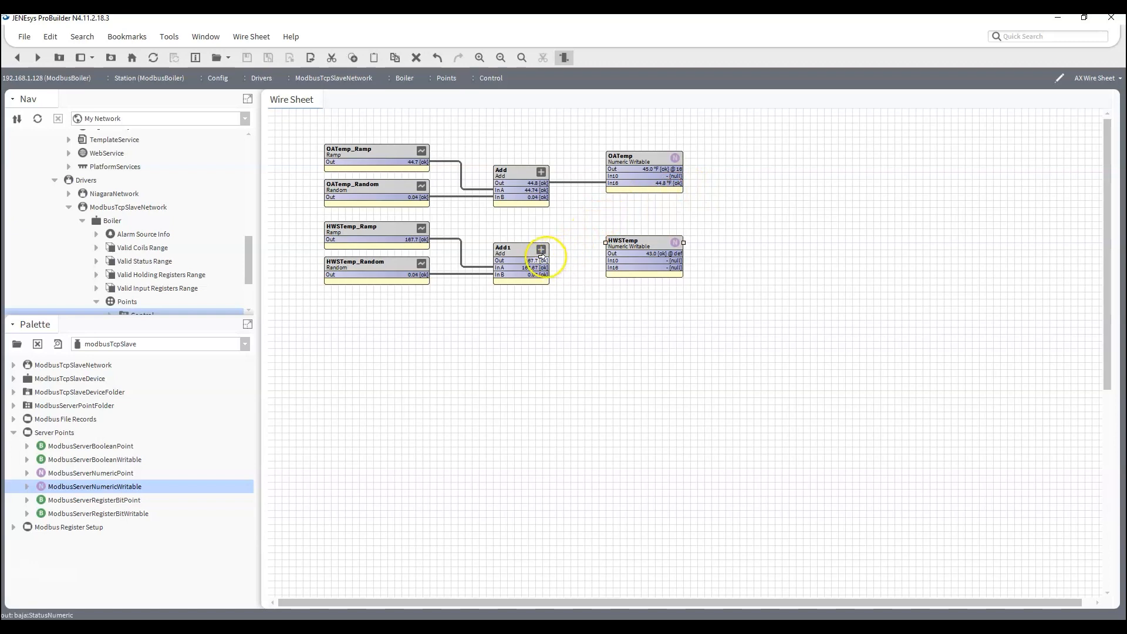
pyautogui.moveTo(538, 260); pyautogui.dragTo(646, 248)
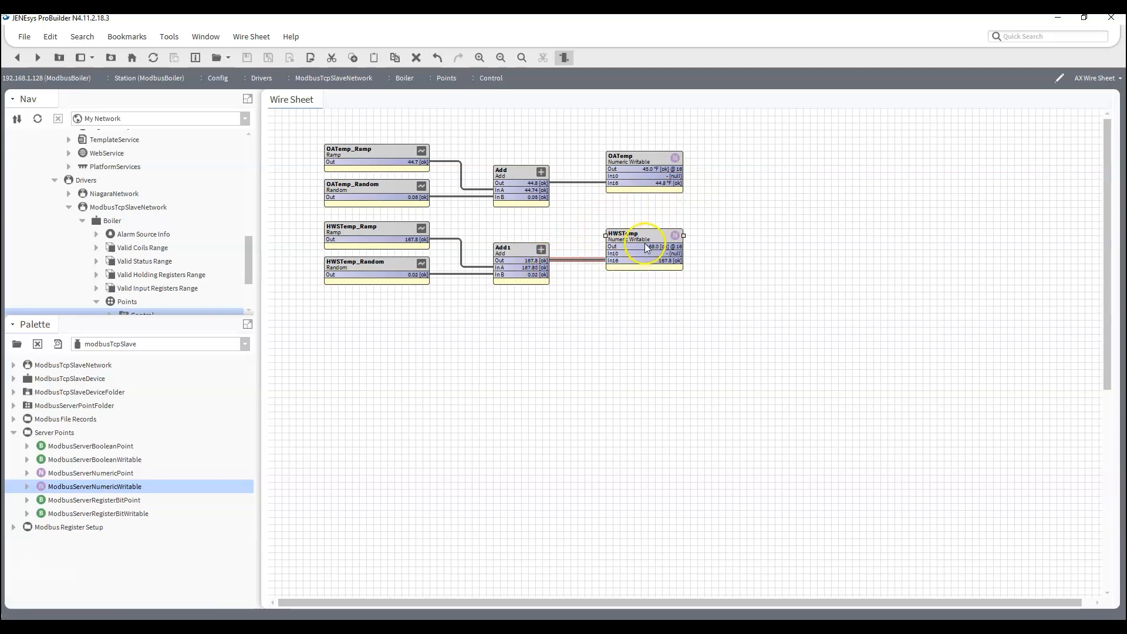
# Set HWSTemp's proxy extension to Modbus data address 30002, Input register type and Integer Type data, and save.
pyautogui.doubleClick(646, 248)
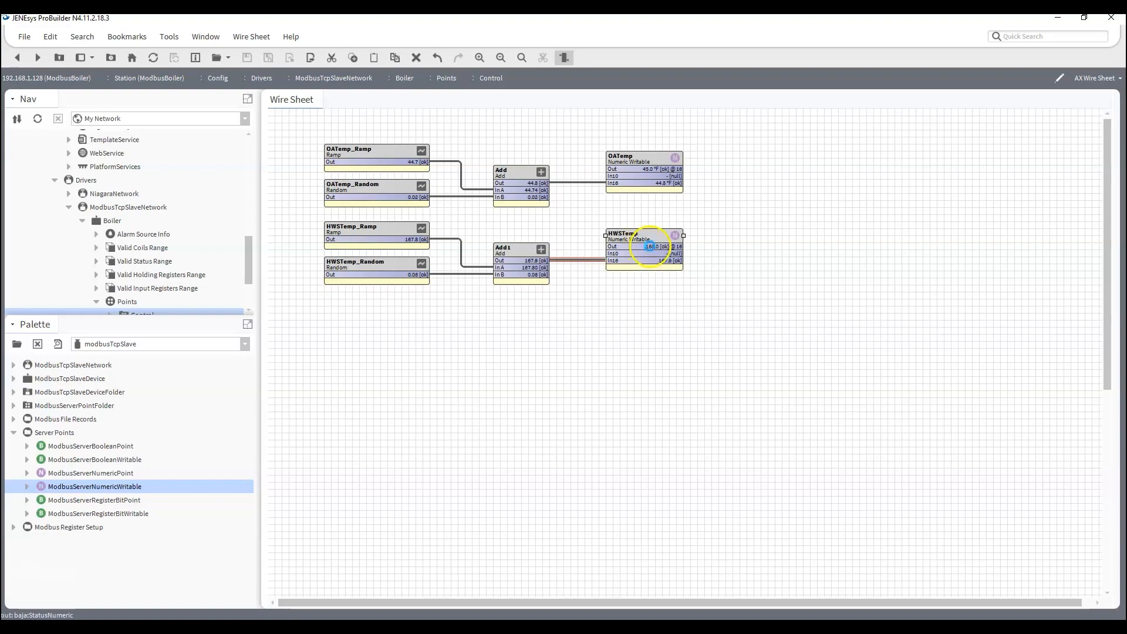
pyautogui.click(432, 295)
pyautogui.click(404, 333)
pyautogui.click(461, 294)
pyautogui.click(433, 311)
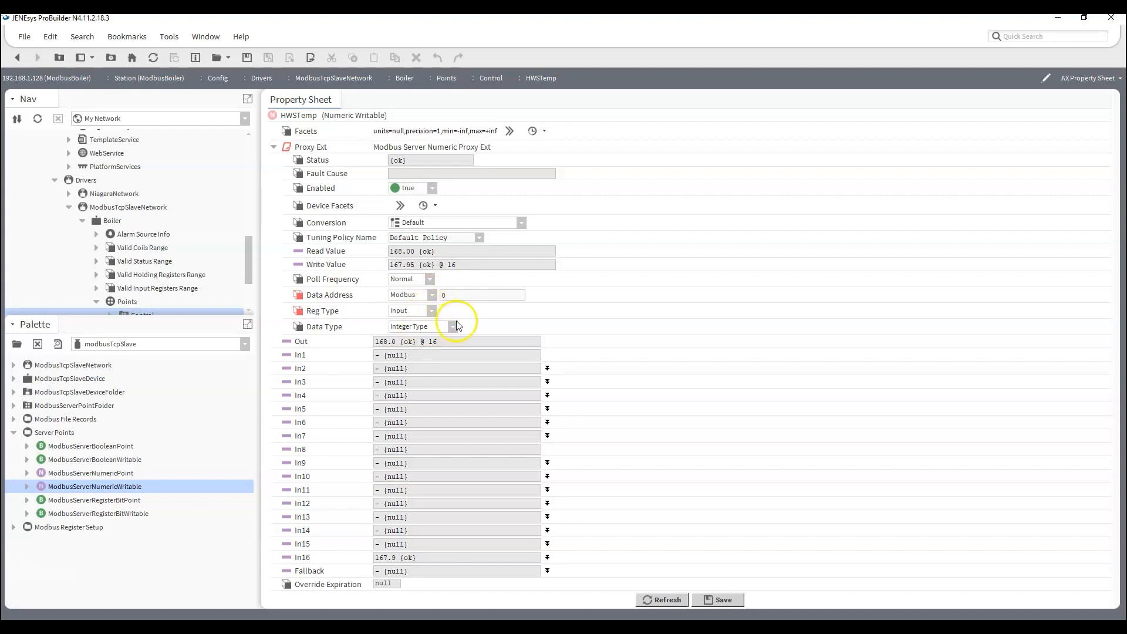
pyautogui.click(453, 326)
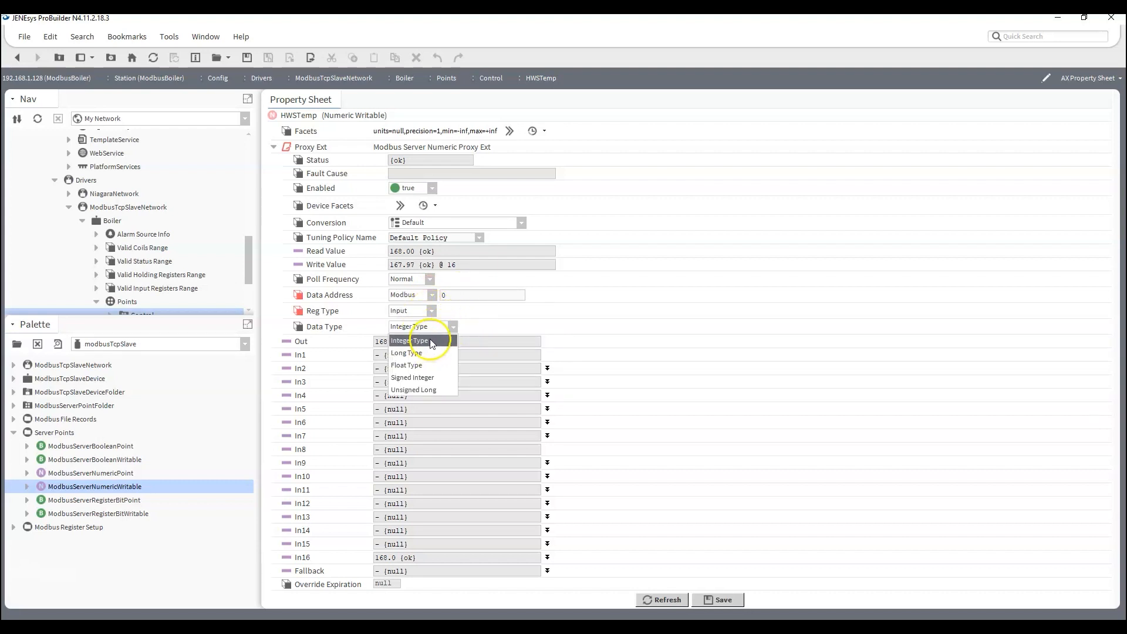
pyautogui.click(437, 332)
pyautogui.doubleClick(465, 295)
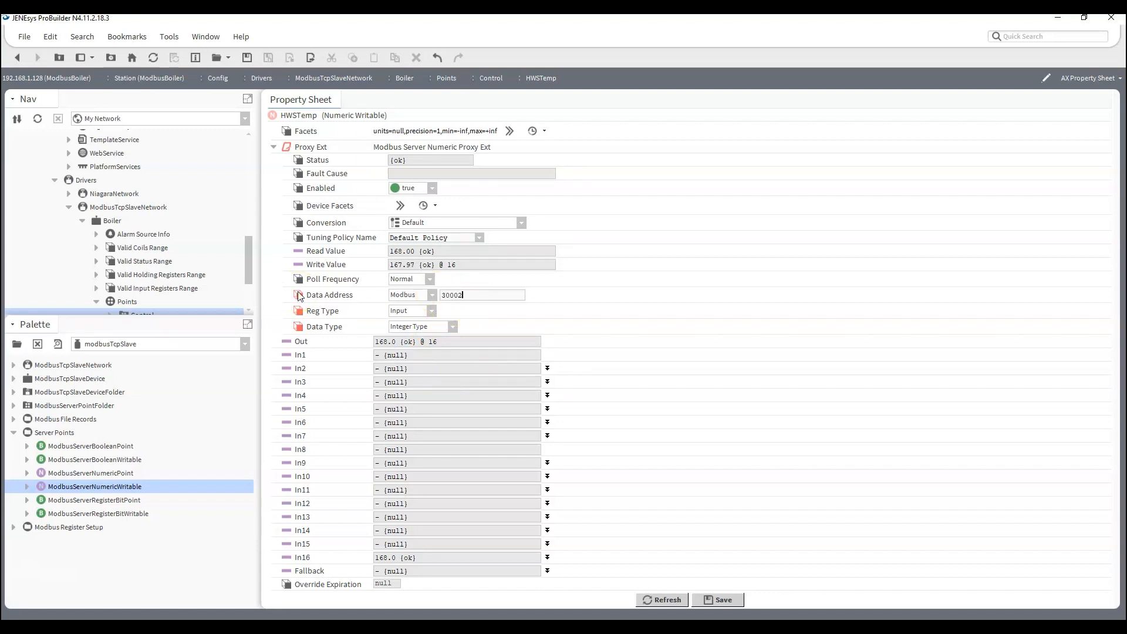
pyautogui.hotkey('ctrl', 's')
# Apply the recently used °F facets to HWSTemp, save and return to the wire sheet.
pyautogui.click(660, 599)
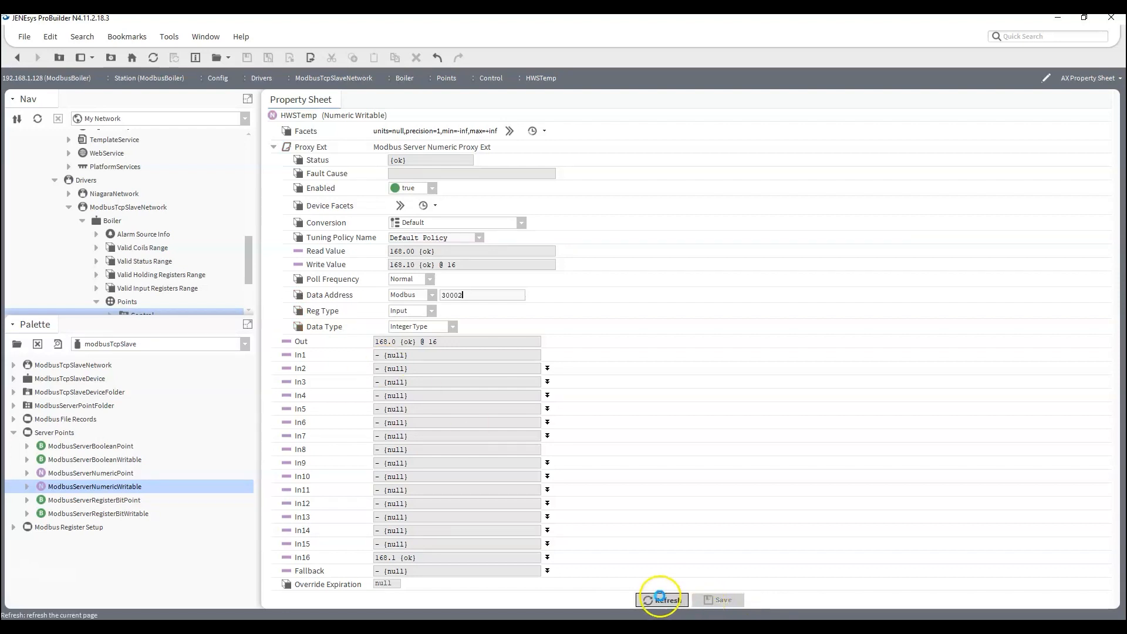
pyautogui.click(544, 130)
pyautogui.click(536, 146)
pyautogui.click(724, 600)
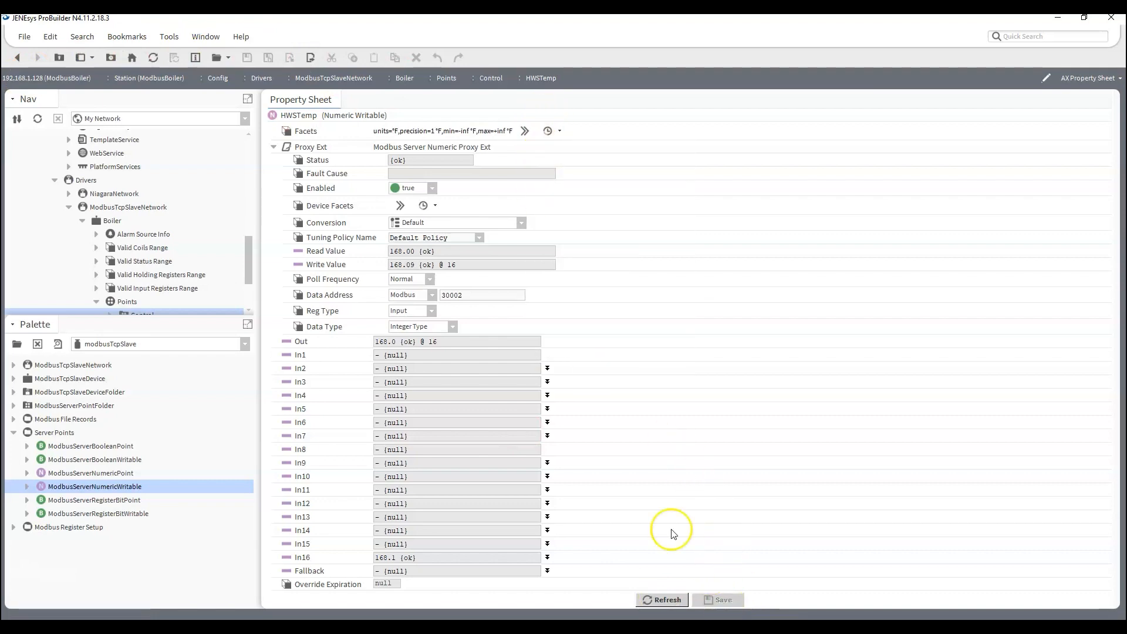
pyautogui.click(18, 59)
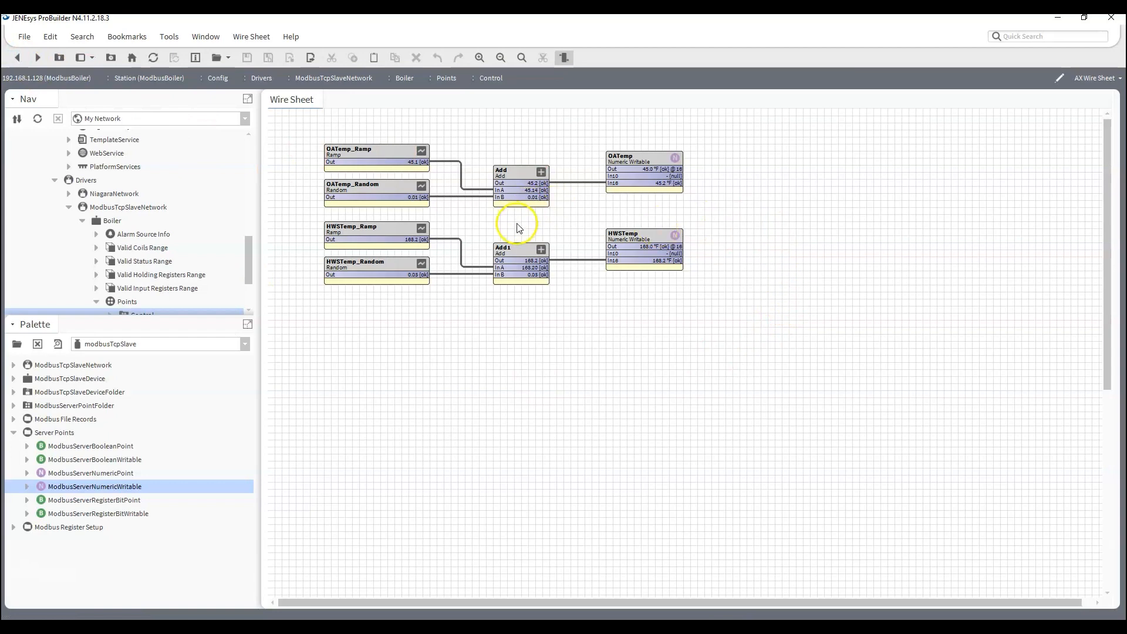
# Add a ModbusServerNumericWritable named HWRTemp below HWSTemp, matching its width and alignment.
pyautogui.moveTo(94, 486); pyautogui.dragTo(613, 324)
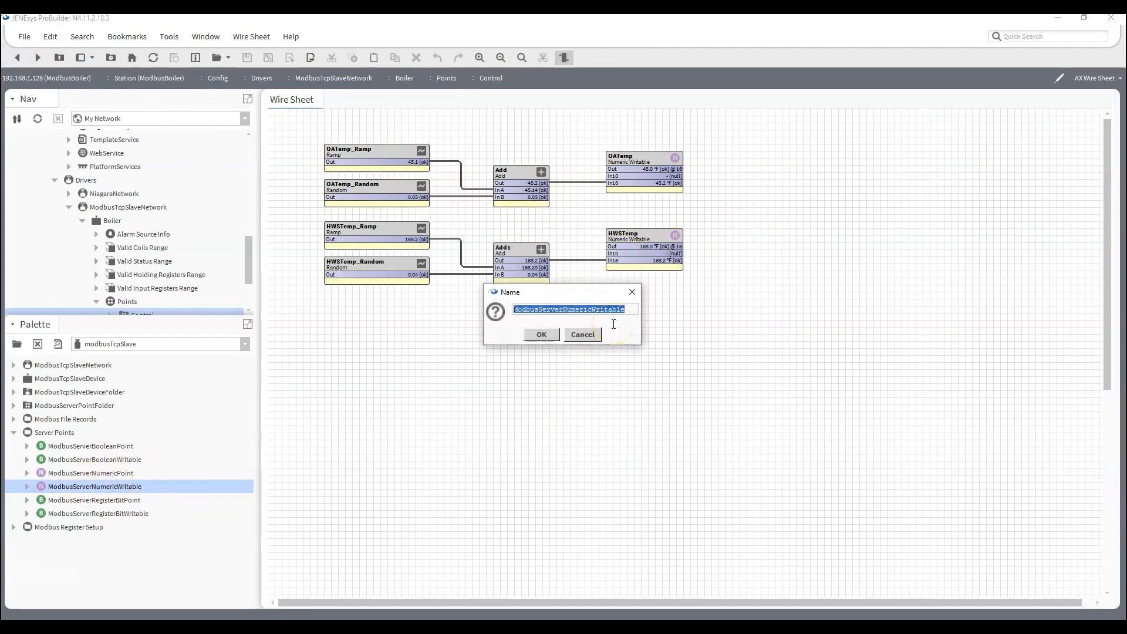
pyautogui.write('B')
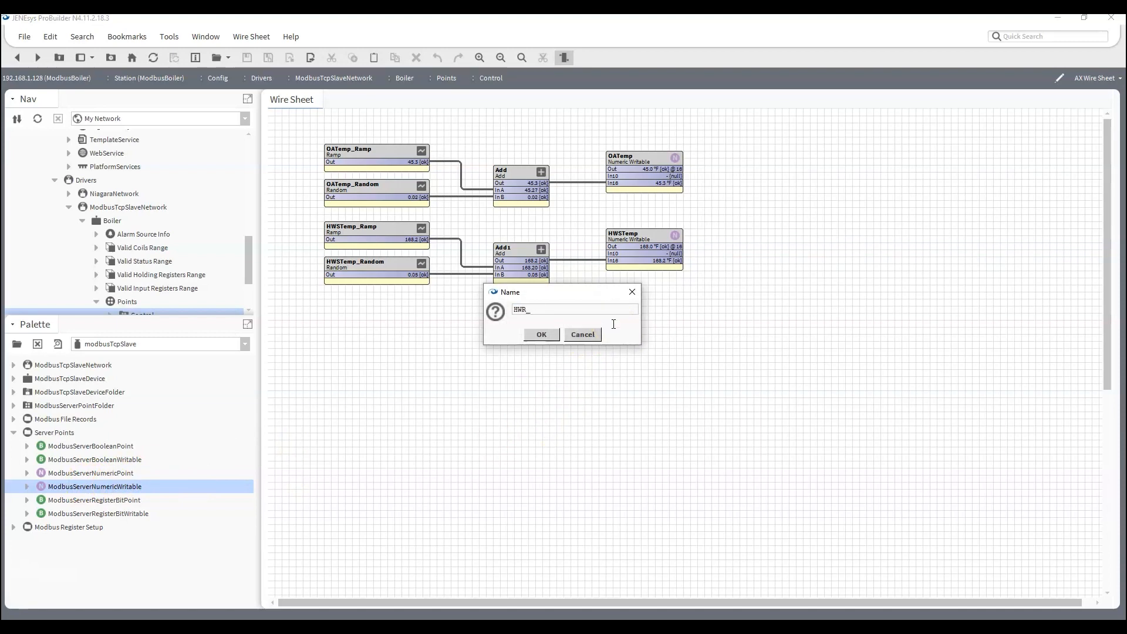
pyautogui.write('WRTemp')
pyautogui.press('Return')
pyautogui.click(657, 328)
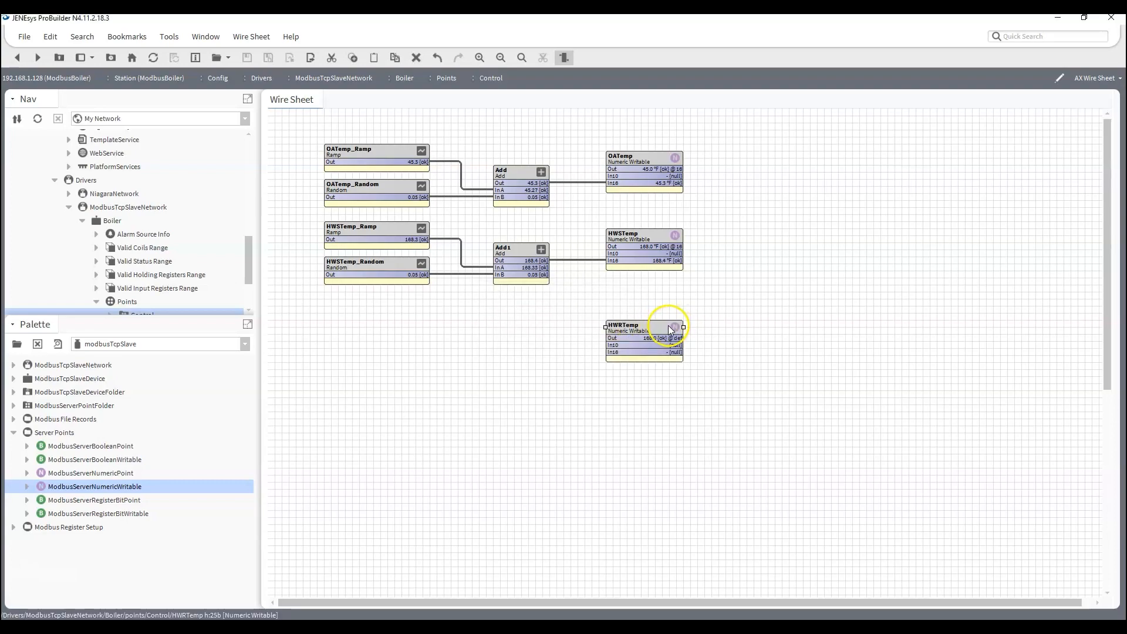
# Set HWRTemp's proxy extension to Modbus data address 30003 with the Input register type.
pyautogui.doubleClick(634, 328)
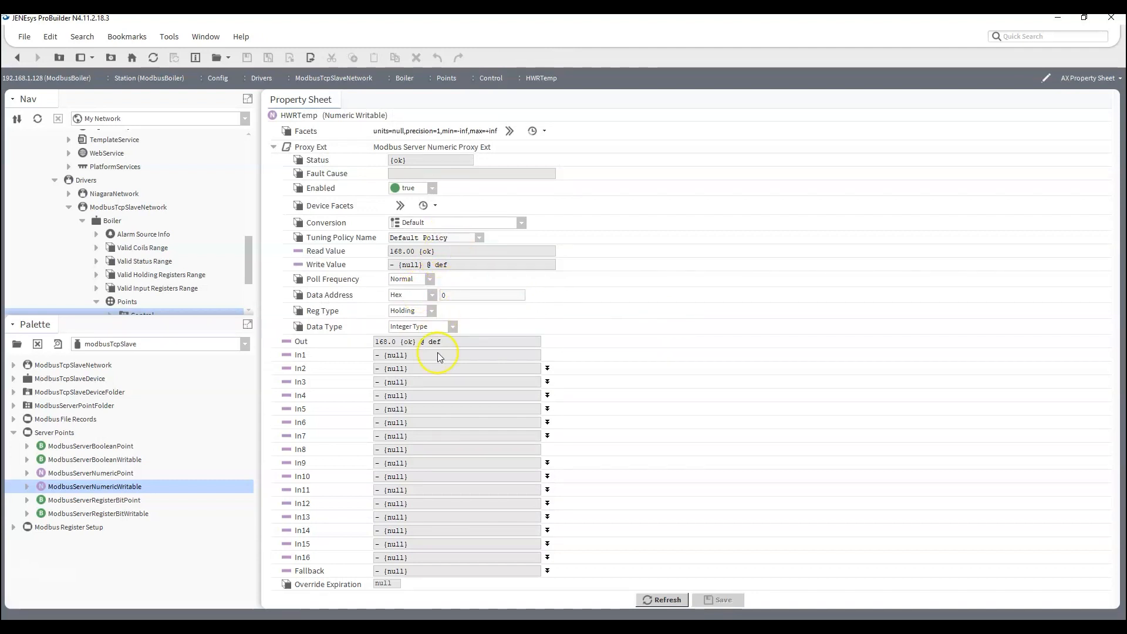
pyautogui.click(433, 295)
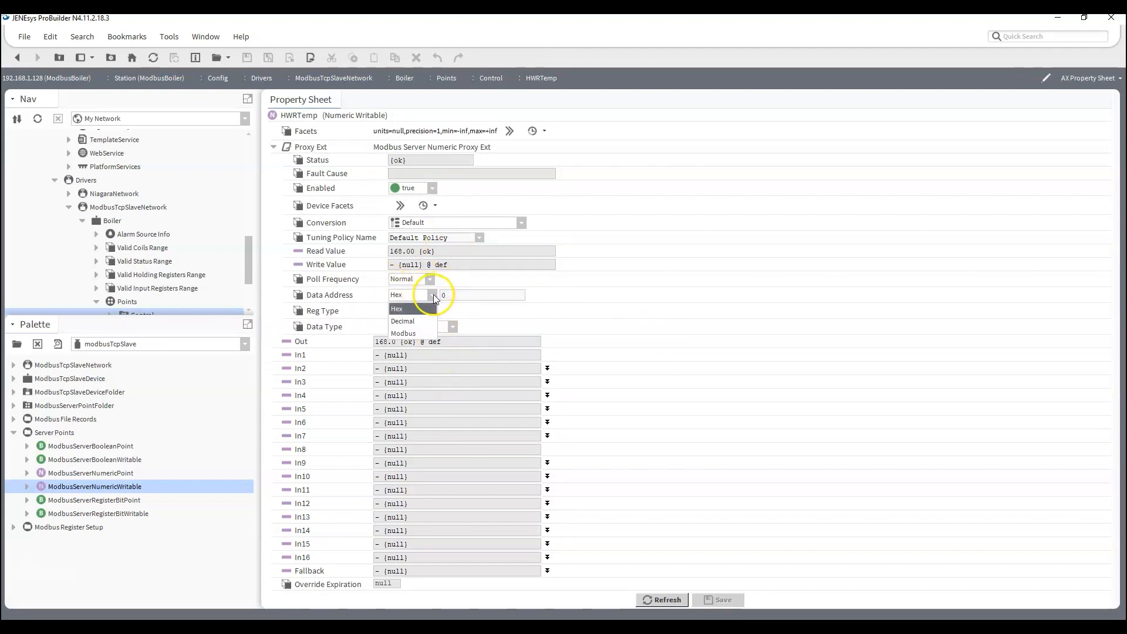
pyautogui.click(417, 327)
pyautogui.write('30003')
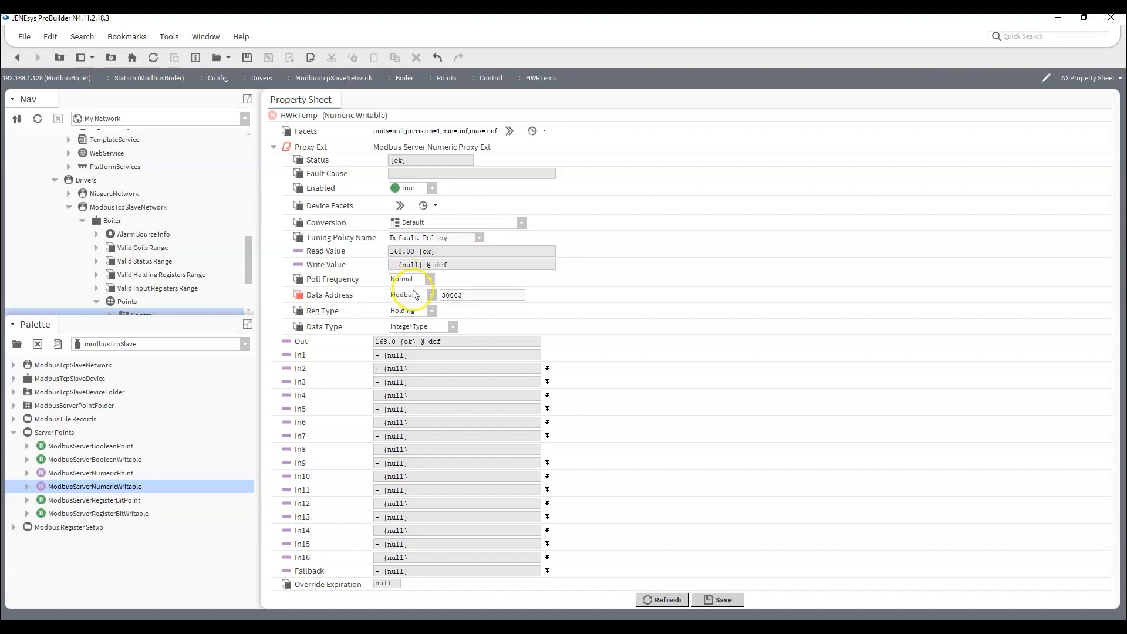
pyautogui.click(424, 337)
# Apply the recently used °F facets to HWRTemp, save its properties and return to the wire sheet.
pyautogui.click(534, 130)
pyautogui.click(537, 147)
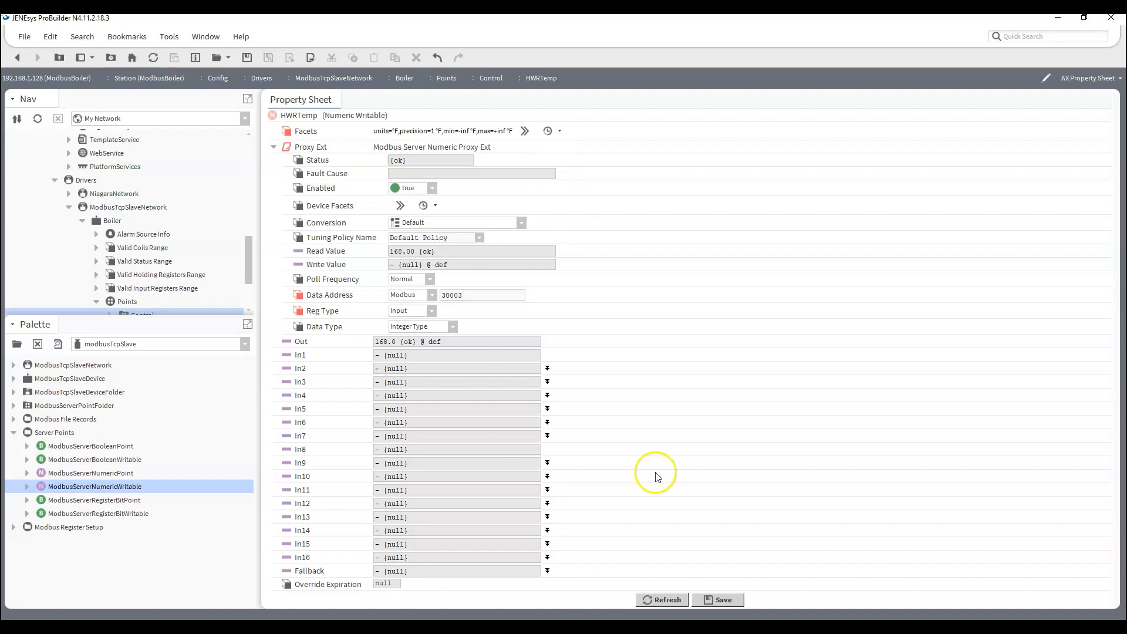
pyautogui.click(716, 600)
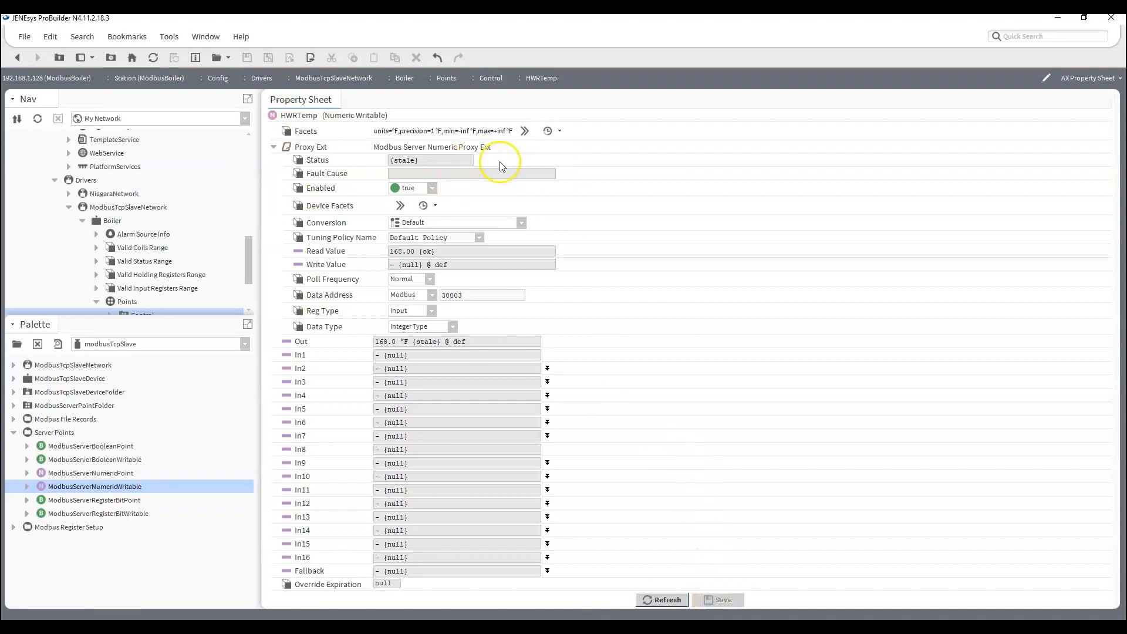
pyautogui.click(17, 58)
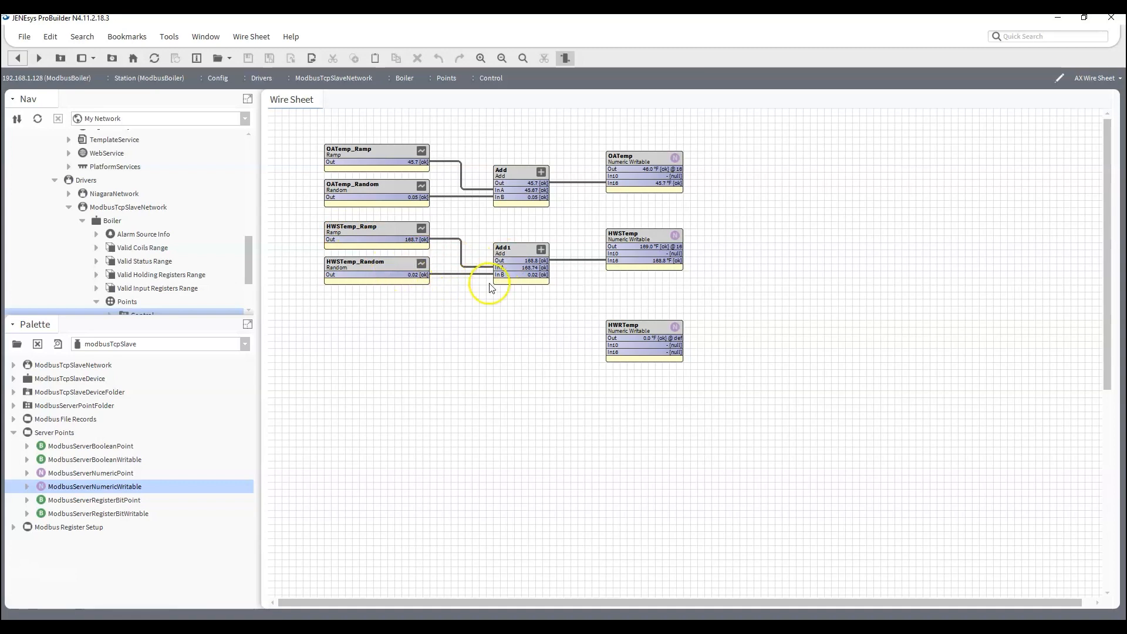
# Switch the palette to kitControl, collapse its Util folder and expand the Math folder down to the Subtract component.
pyautogui.click(139, 344)
pyautogui.click(111, 383)
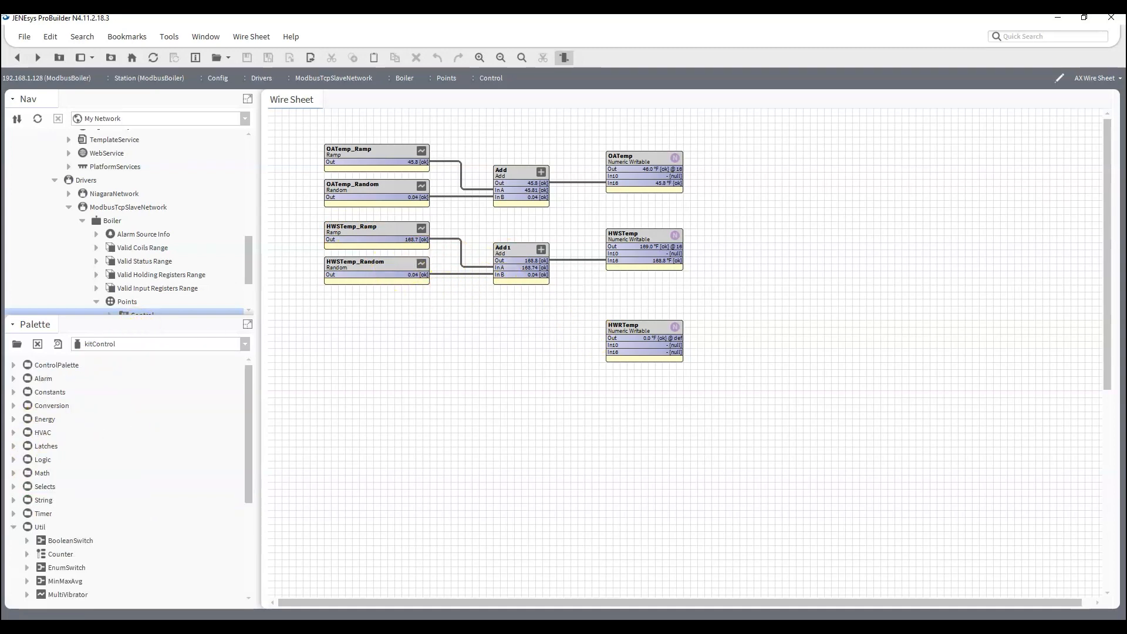
pyautogui.scroll(-4, 28, 517)
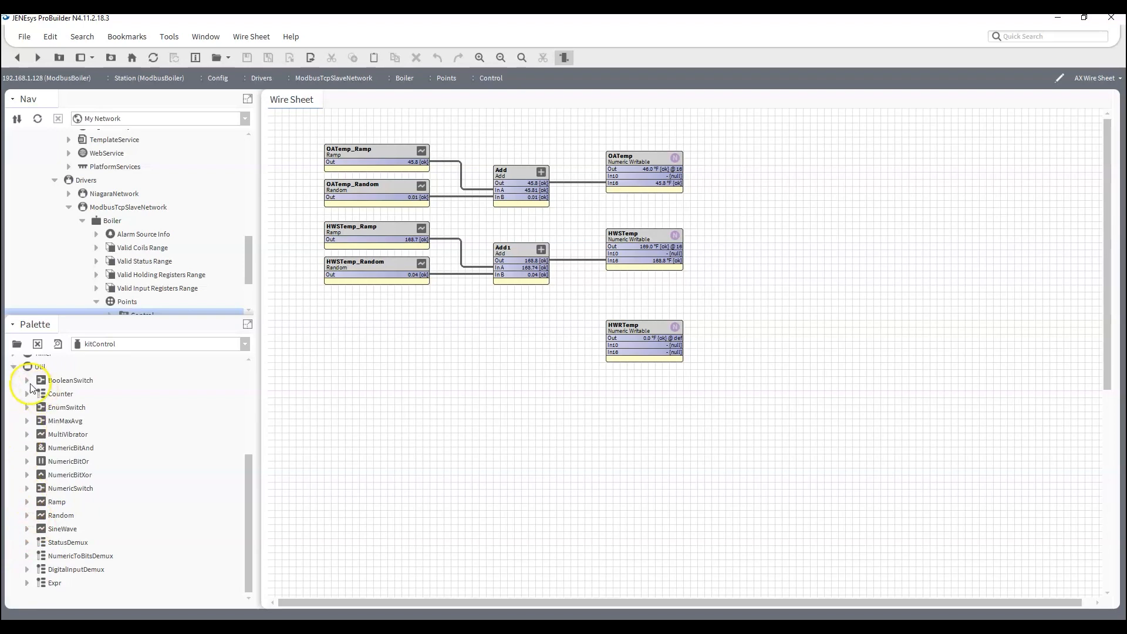
pyautogui.click(14, 367)
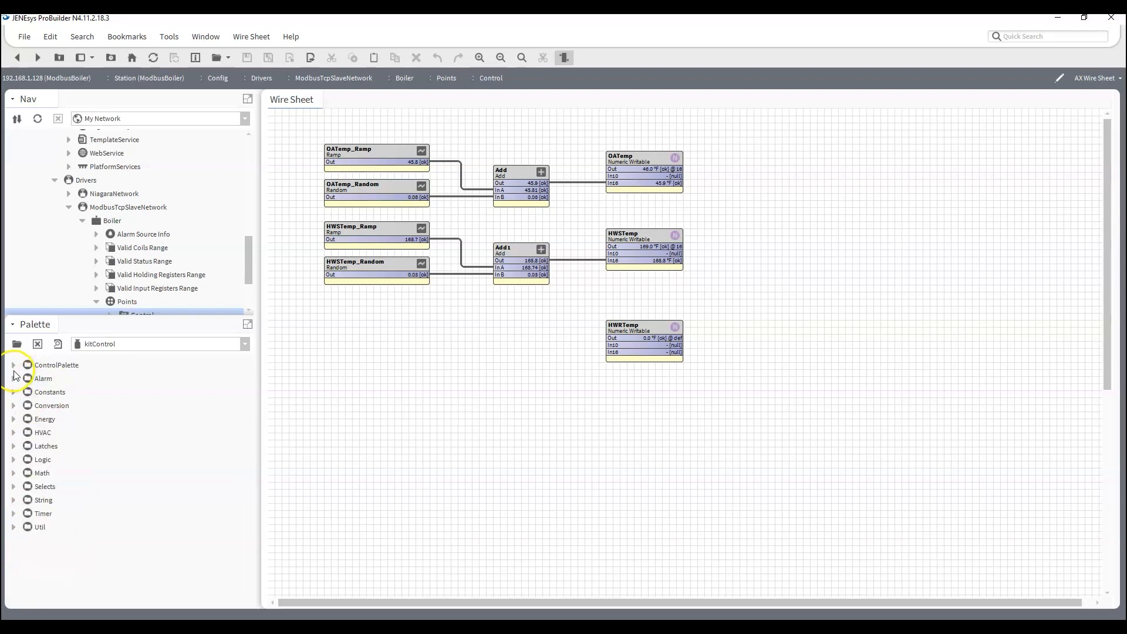
pyautogui.click(15, 474)
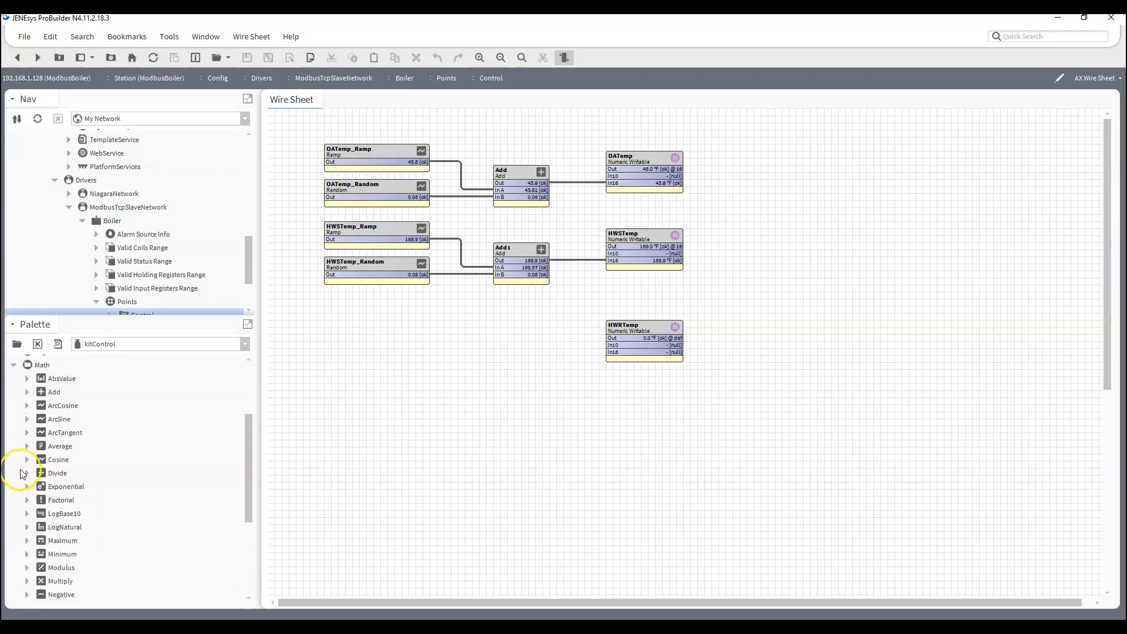
pyautogui.scroll(-5, 148, 447)
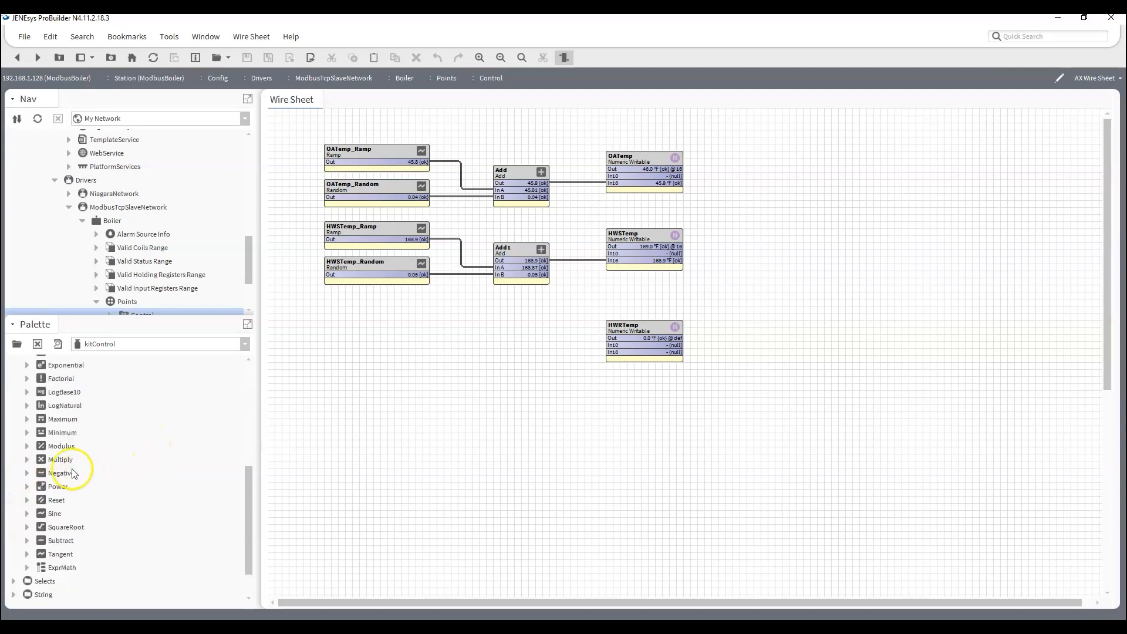
# Add a Subtract block named Subtract to the wire sheet below Add1, aligned with it.
pyautogui.click(52, 542)
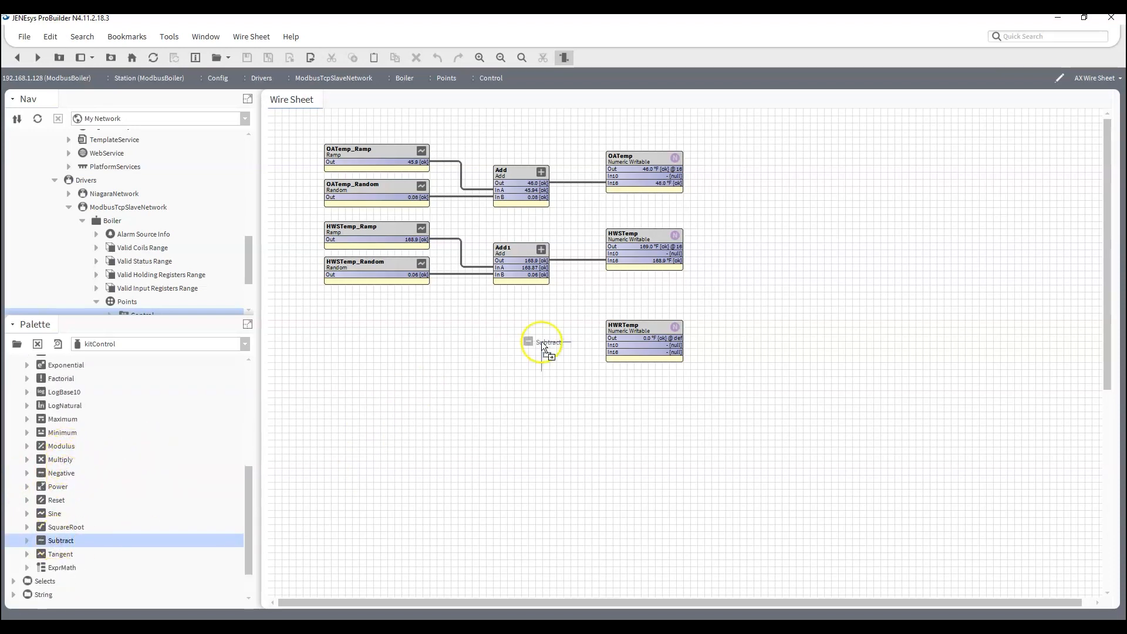
pyautogui.moveTo(497, 316); pyautogui.dragTo(497, 316)
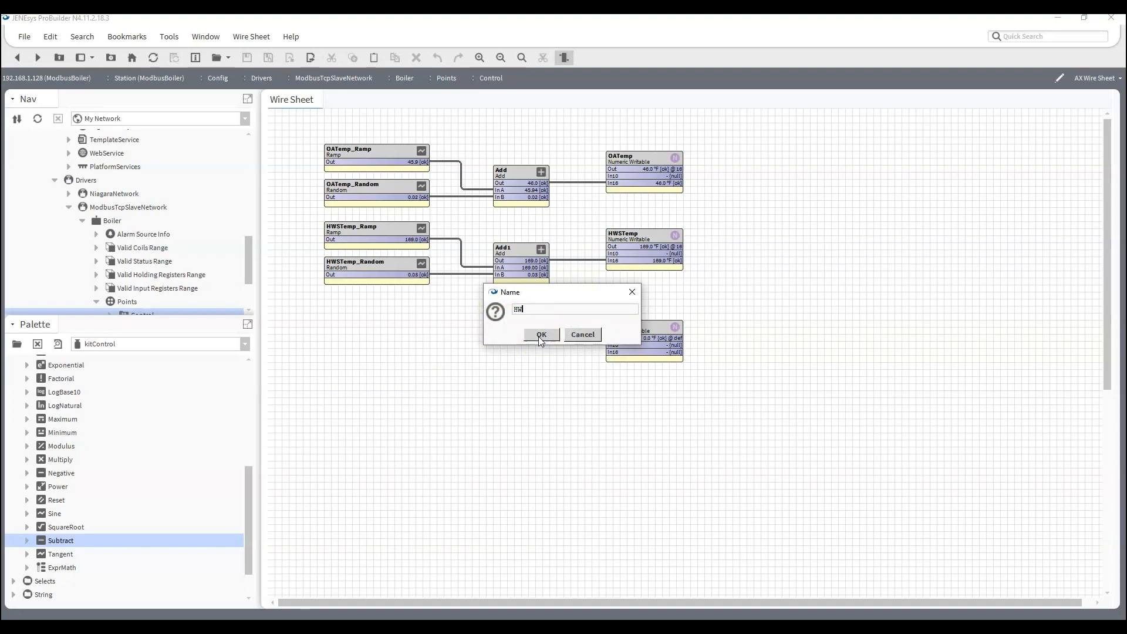
pyautogui.write('HW')
pyautogui.press('BackSpace')
pyautogui.press('BackSpace')
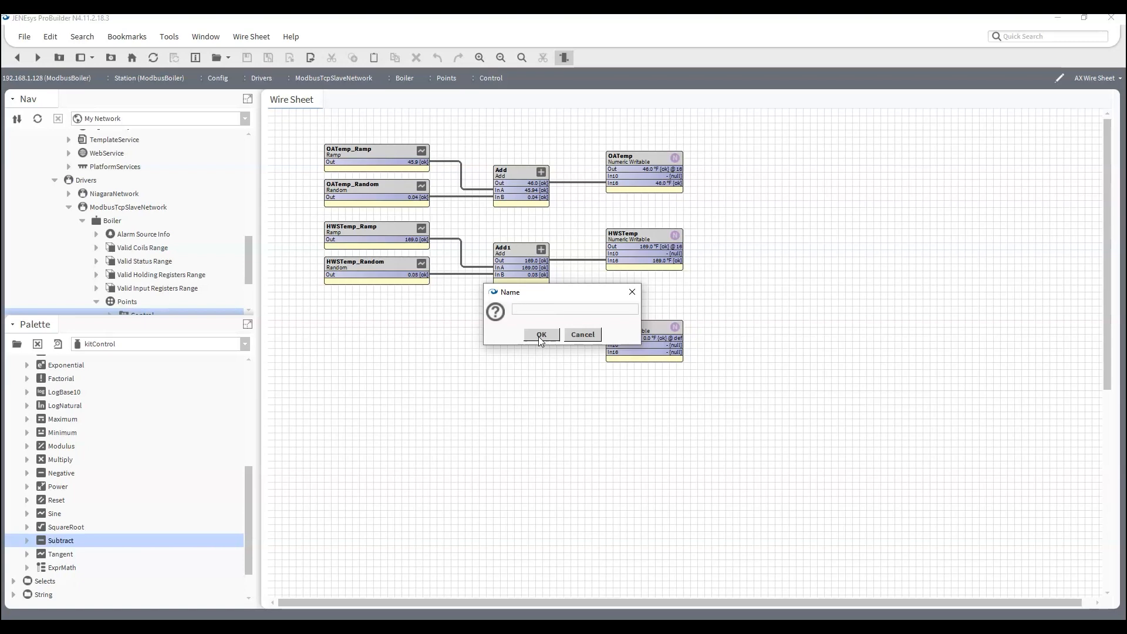
pyautogui.write('Subtract')
pyautogui.click(539, 335)
pyautogui.click(508, 323)
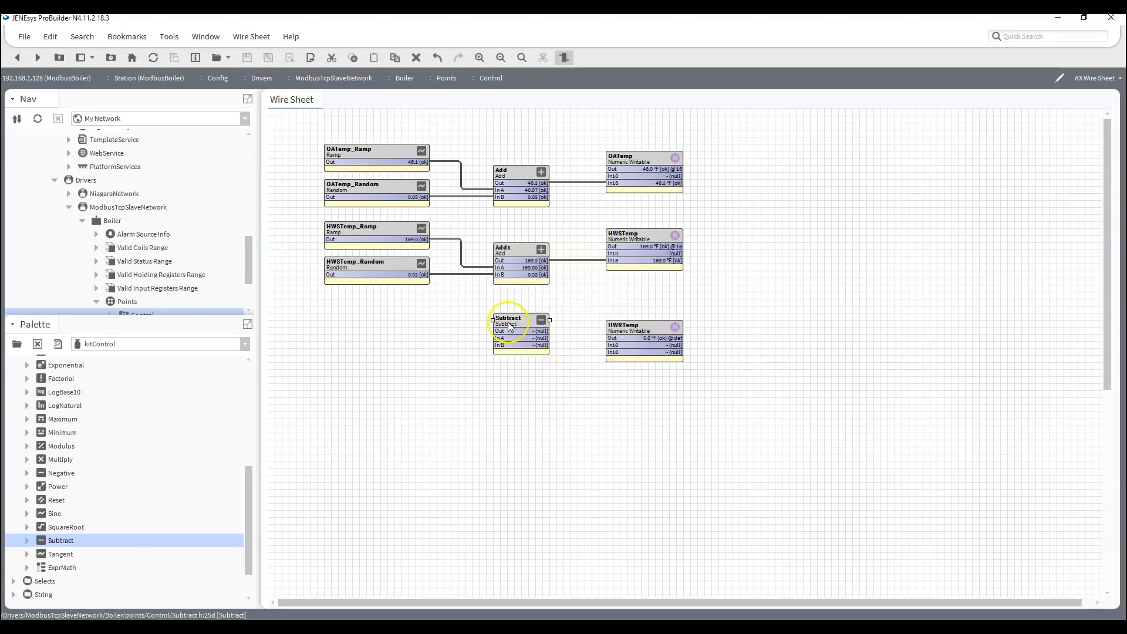
pyautogui.moveTo(509, 324); pyautogui.dragTo(508, 318)
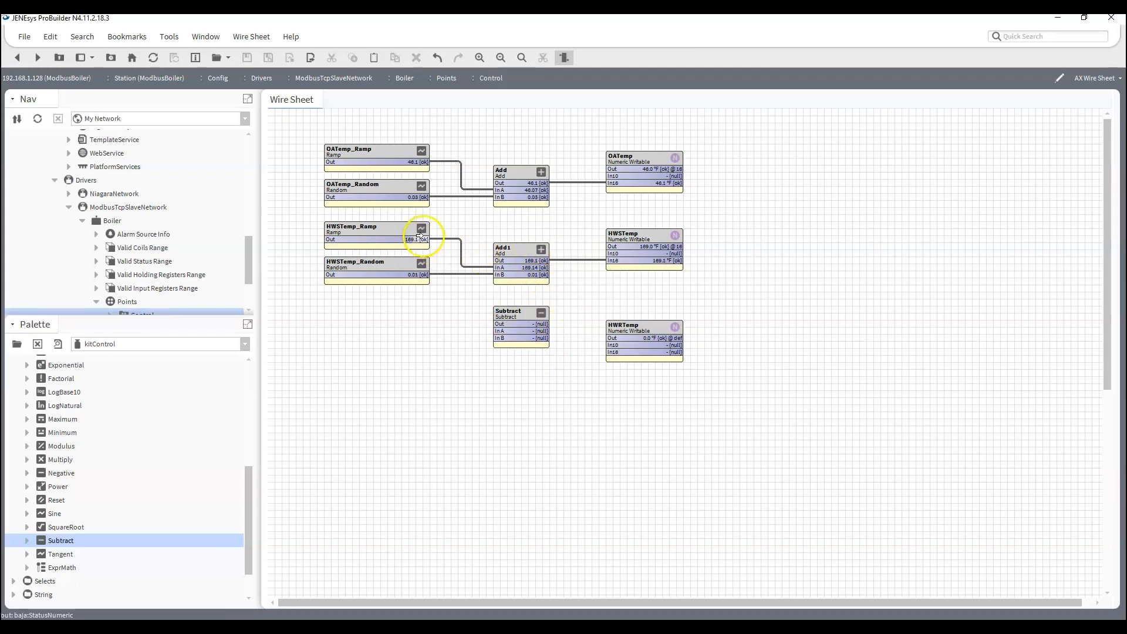
# Link Add1's output to Subtract's In A, set its In B to 20 and save before returning to the wire sheet.
pyautogui.moveTo(544, 259); pyautogui.dragTo(495, 331)
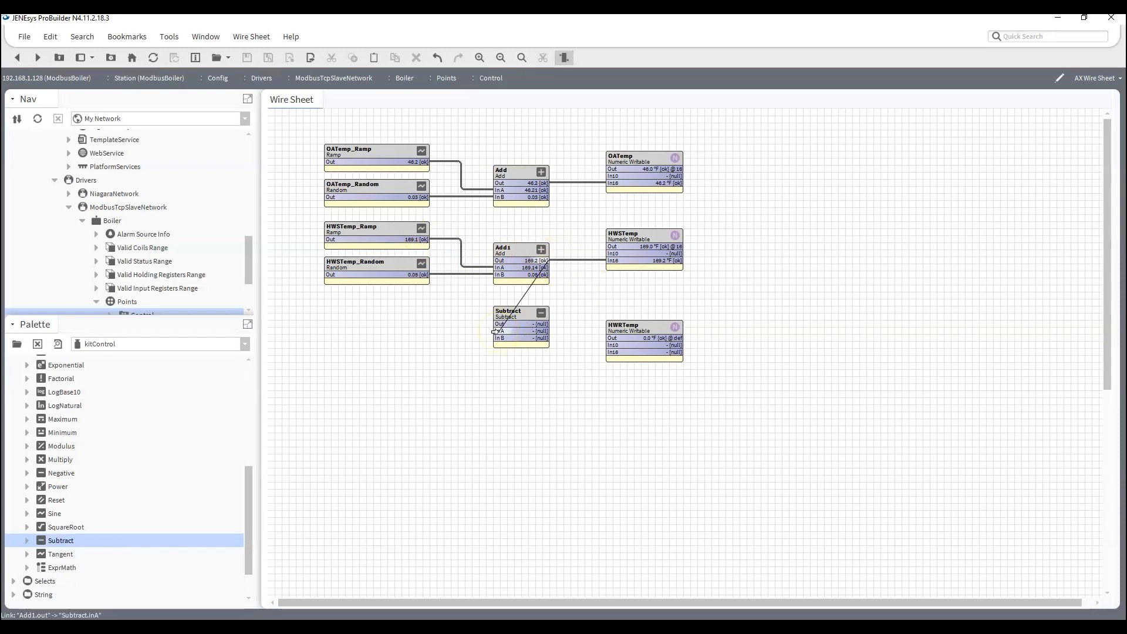
pyautogui.moveTo(496, 331); pyautogui.dragTo(495, 331)
pyautogui.click(530, 326)
pyautogui.doubleClick(530, 326)
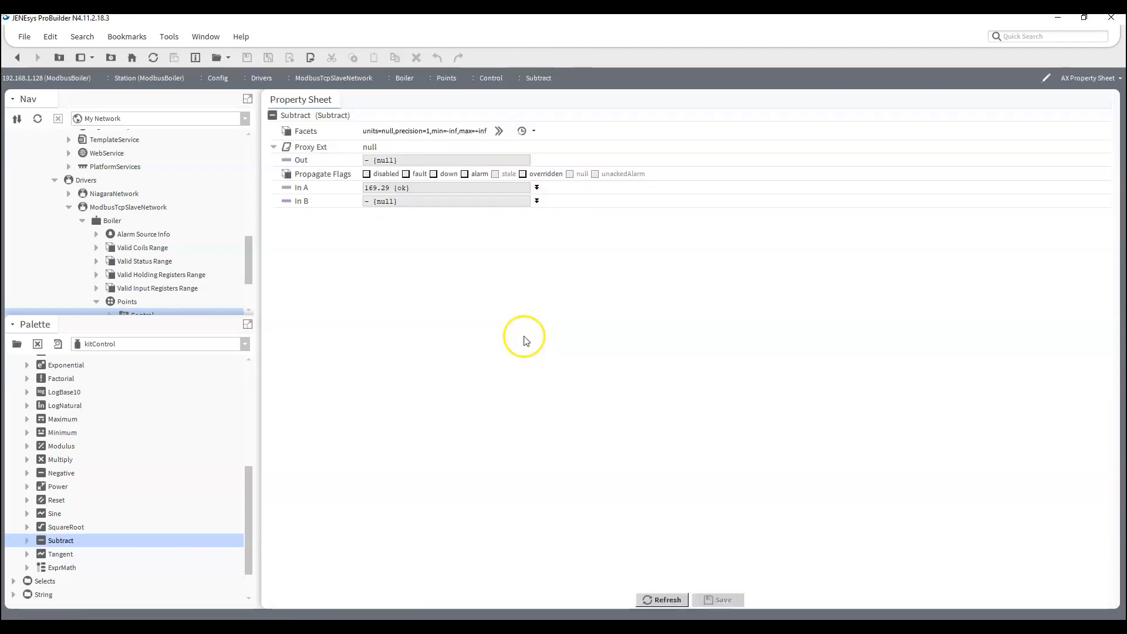
pyautogui.click(537, 201)
pyautogui.click(366, 212)
pyautogui.moveTo(417, 214); pyautogui.dragTo(335, 218)
pyautogui.hotkey('ctrl', 's')
pyautogui.click(17, 58)
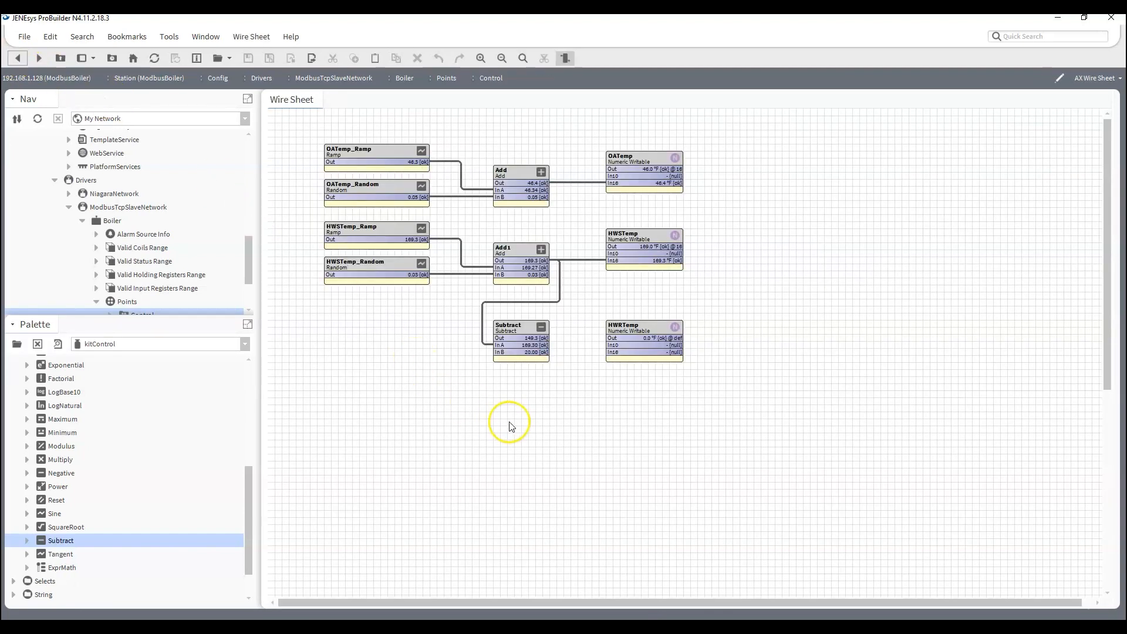
# Link Subtract's output to HWRTemp's In16 and move HWRTemp up under HWSTemp, checking its properties.
pyautogui.moveTo(545, 339); pyautogui.dragTo(647, 313)
pyautogui.click(647, 386)
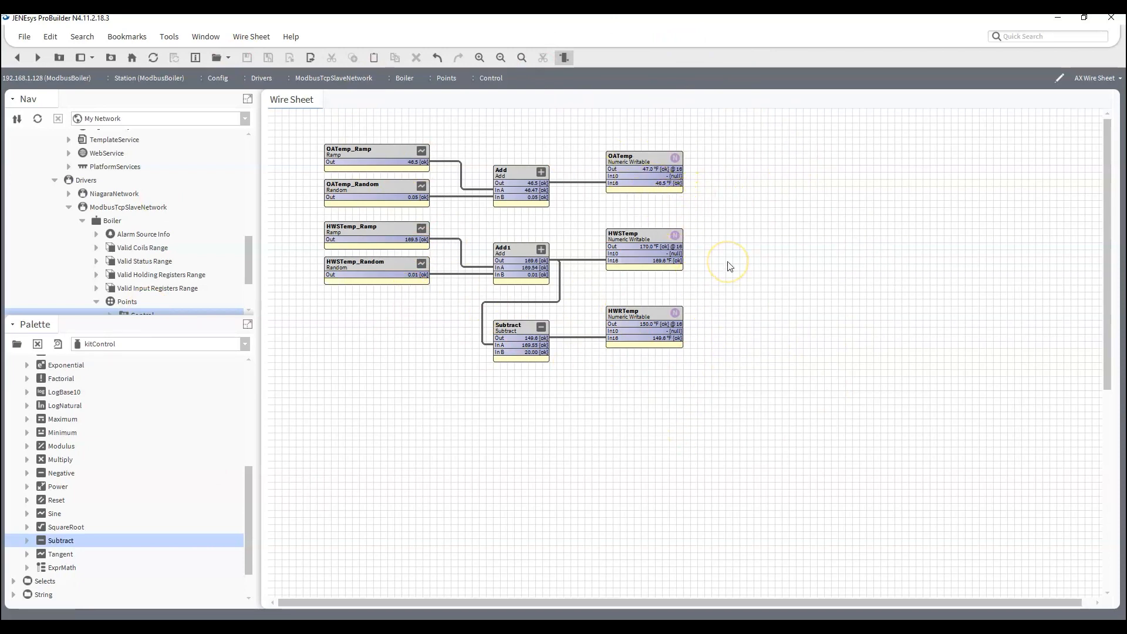
pyautogui.click(633, 326)
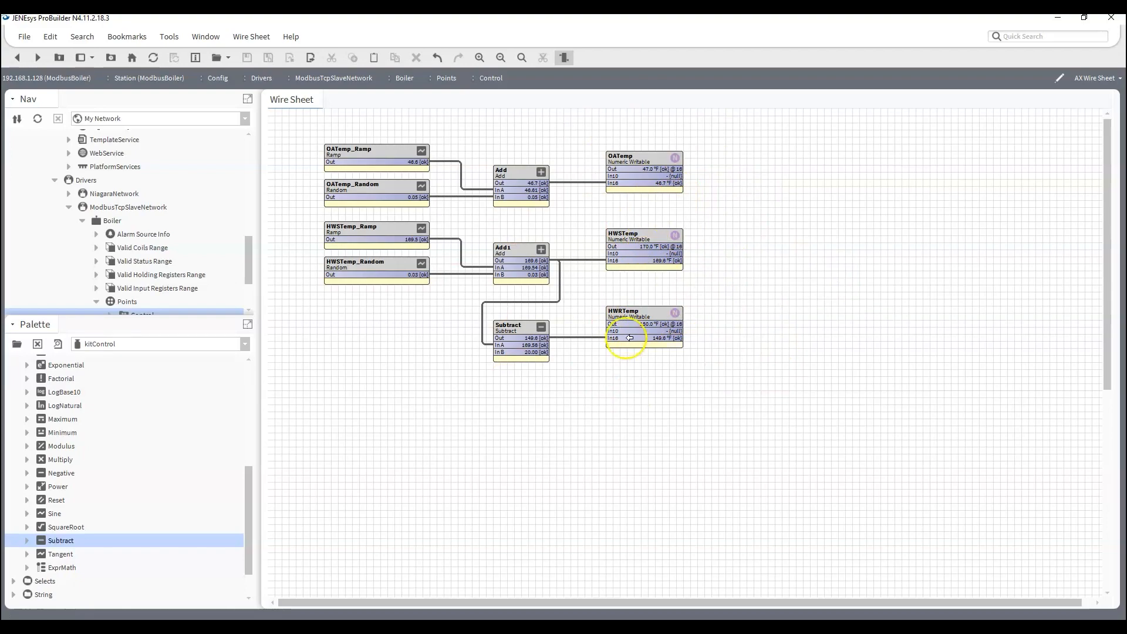
pyautogui.doubleClick(632, 326)
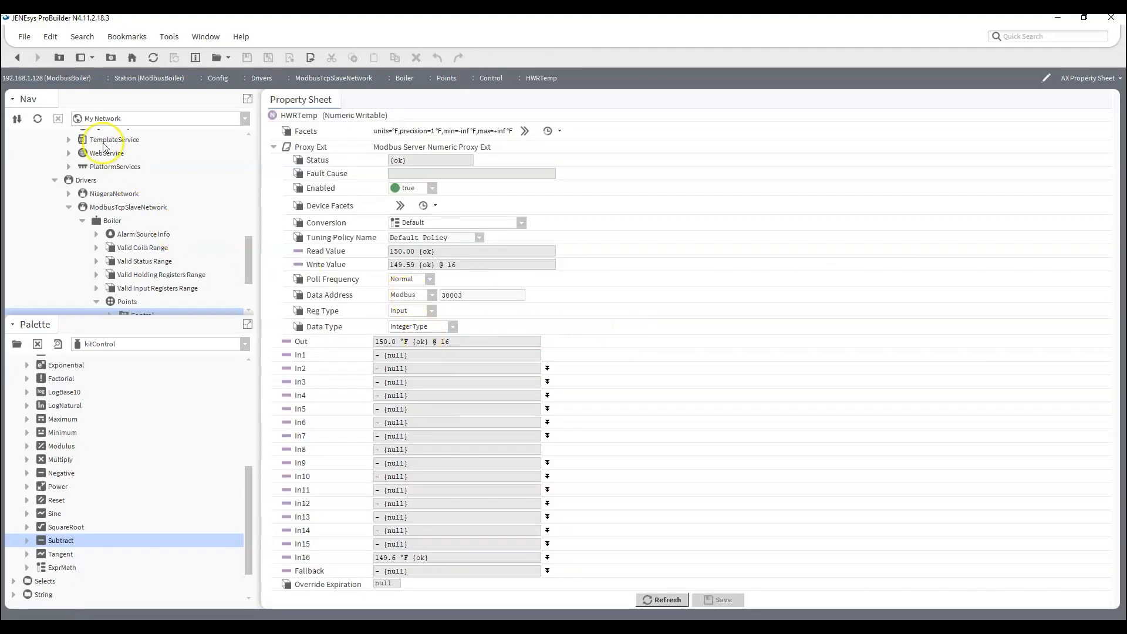
pyautogui.click(17, 57)
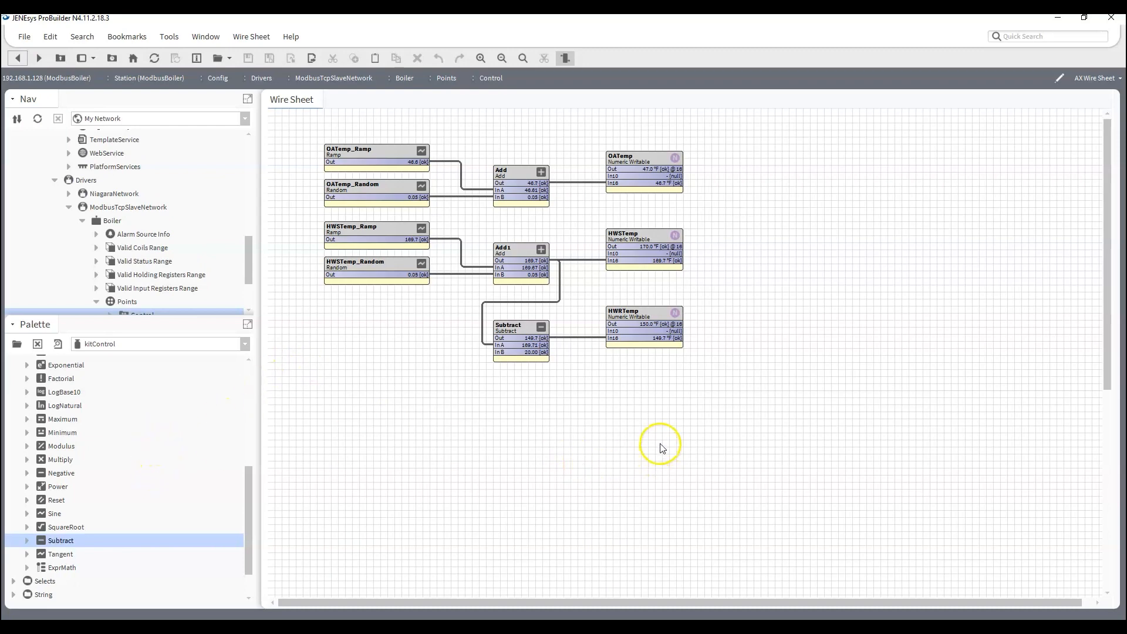
# Switch the palette back to modbusTcpSlave to reach its server points.
pyautogui.click(133, 345)
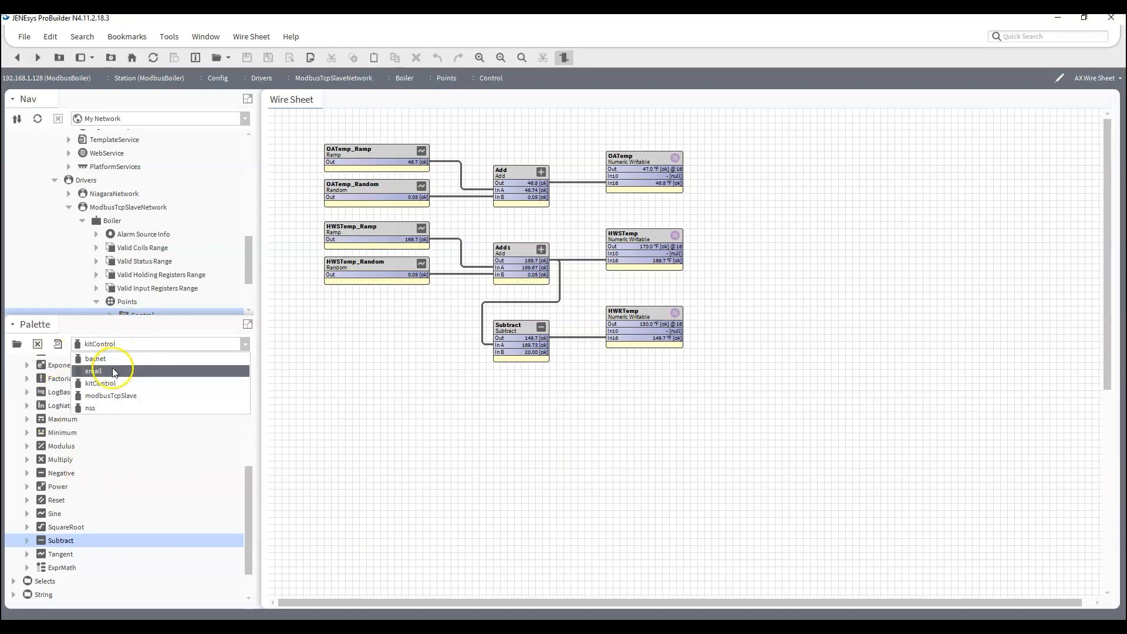
pyautogui.click(18, 346)
pyautogui.click(115, 344)
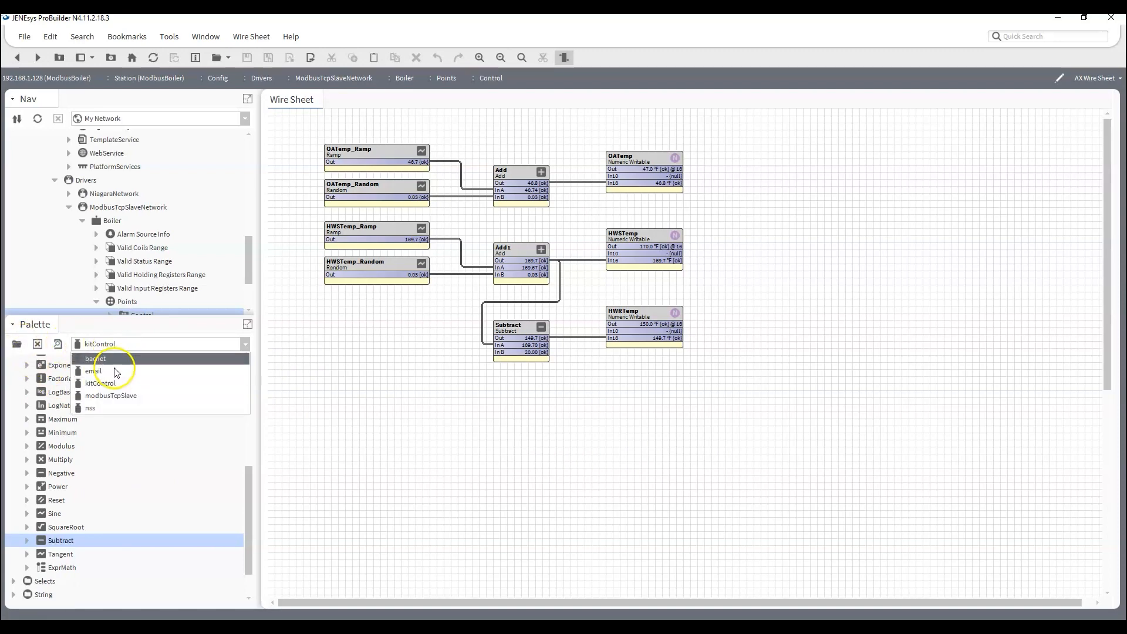
pyautogui.click(120, 401)
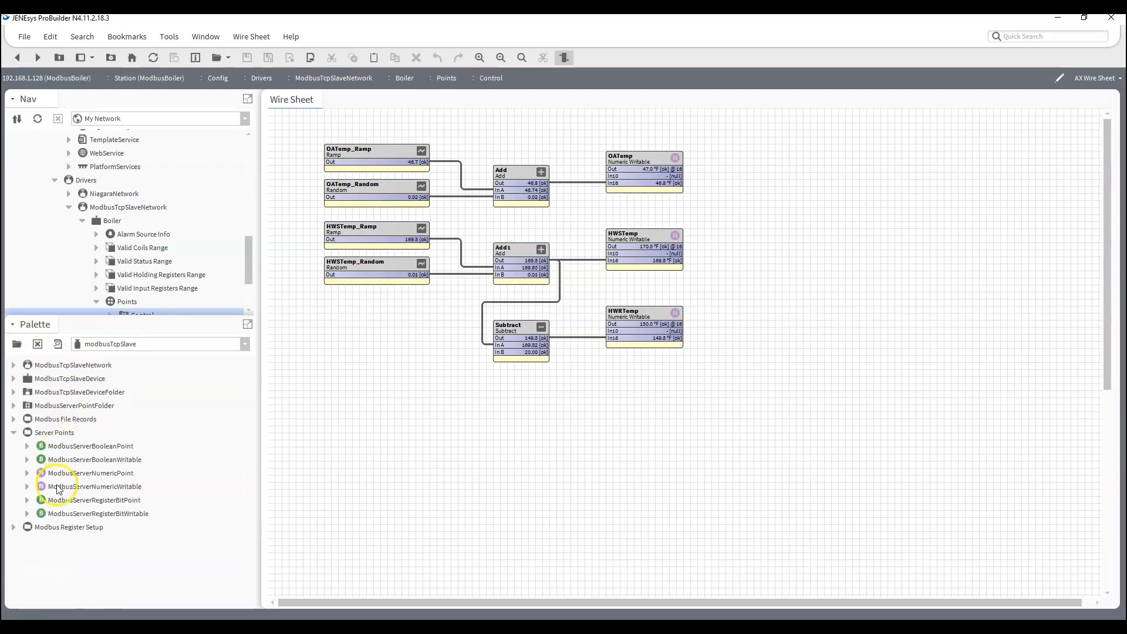
pyautogui.moveTo(76, 473); pyautogui.dragTo(512, 456)
pyautogui.moveTo(597, 397); pyautogui.dragTo(604, 392)
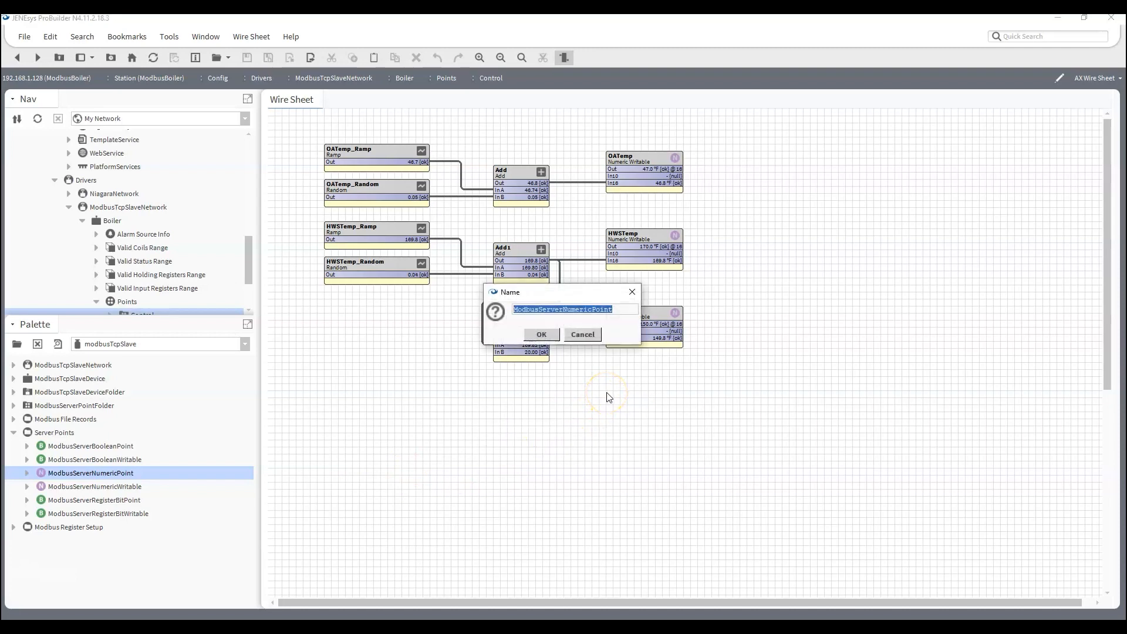
pyautogui.write('HwValveC')
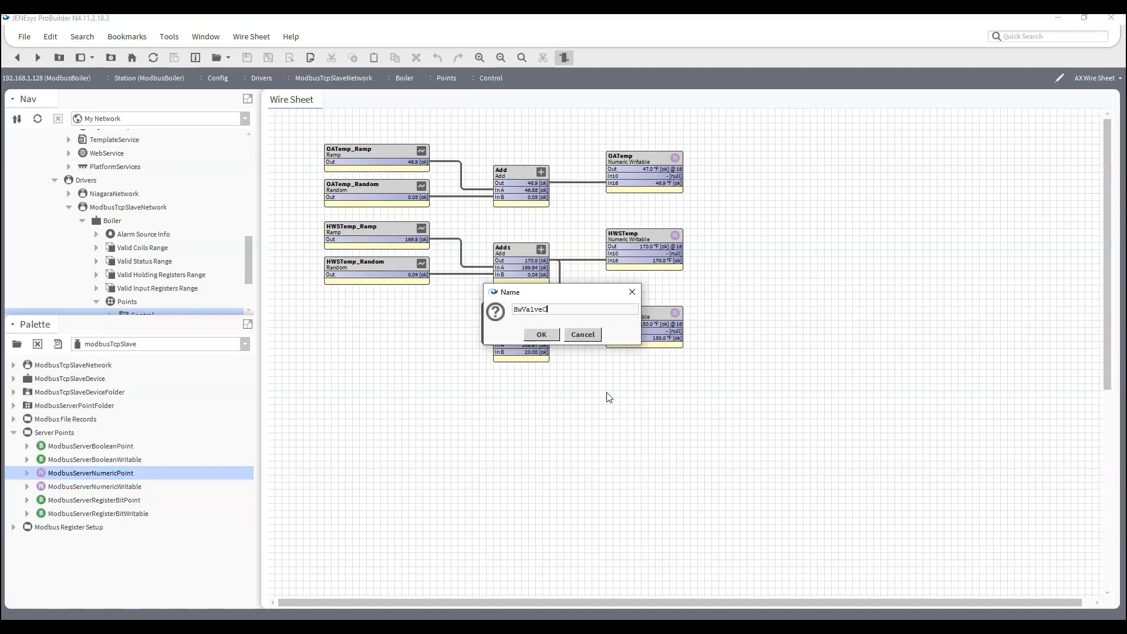
pyautogui.write('md')
pyautogui.press('Return')
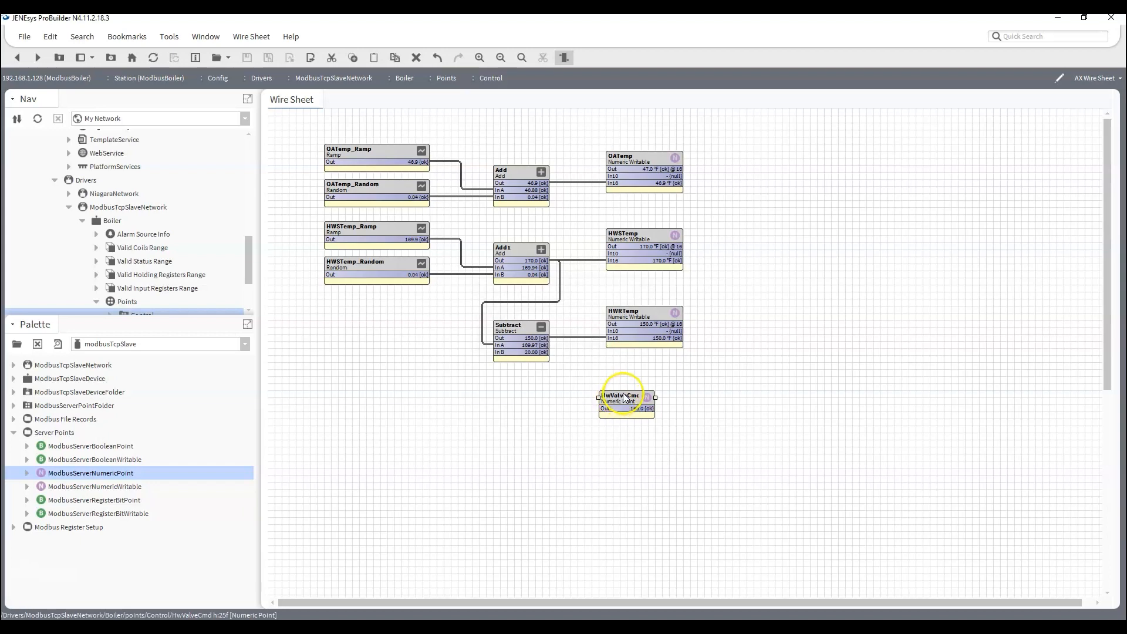
pyautogui.press('Delete')
# Add a ModbusServerNumericWritable named HwValveCmd below HWRTemp and widen it to match the points above.
pyautogui.moveTo(136, 487); pyautogui.dragTo(608, 387)
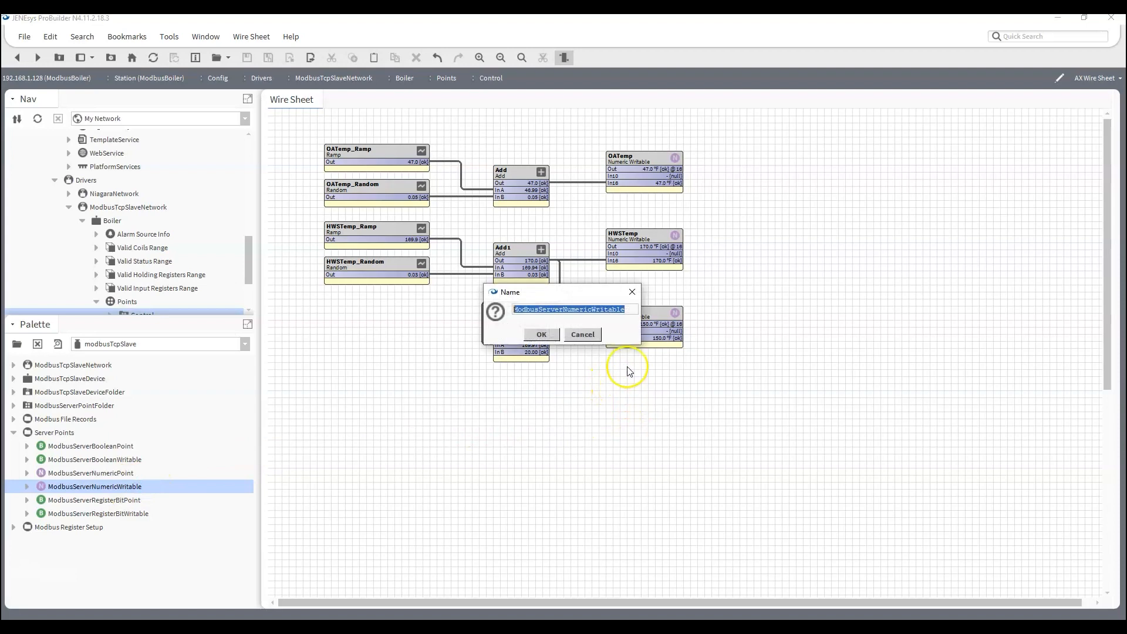
pyautogui.write('HwV')
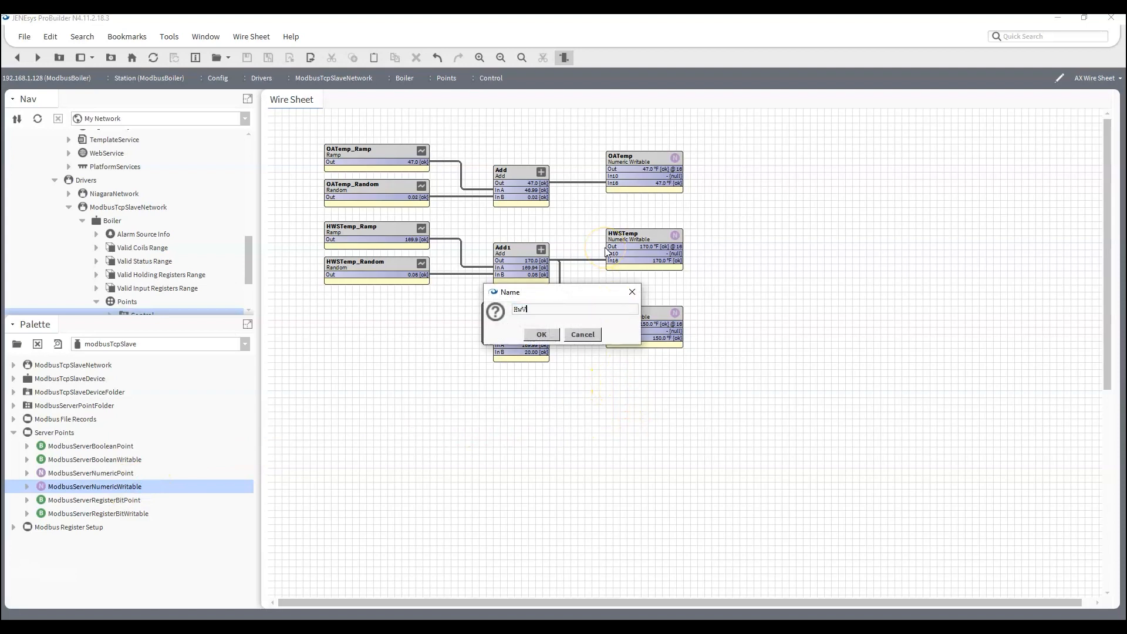
pyautogui.write('alveCmd')
pyautogui.press('Return')
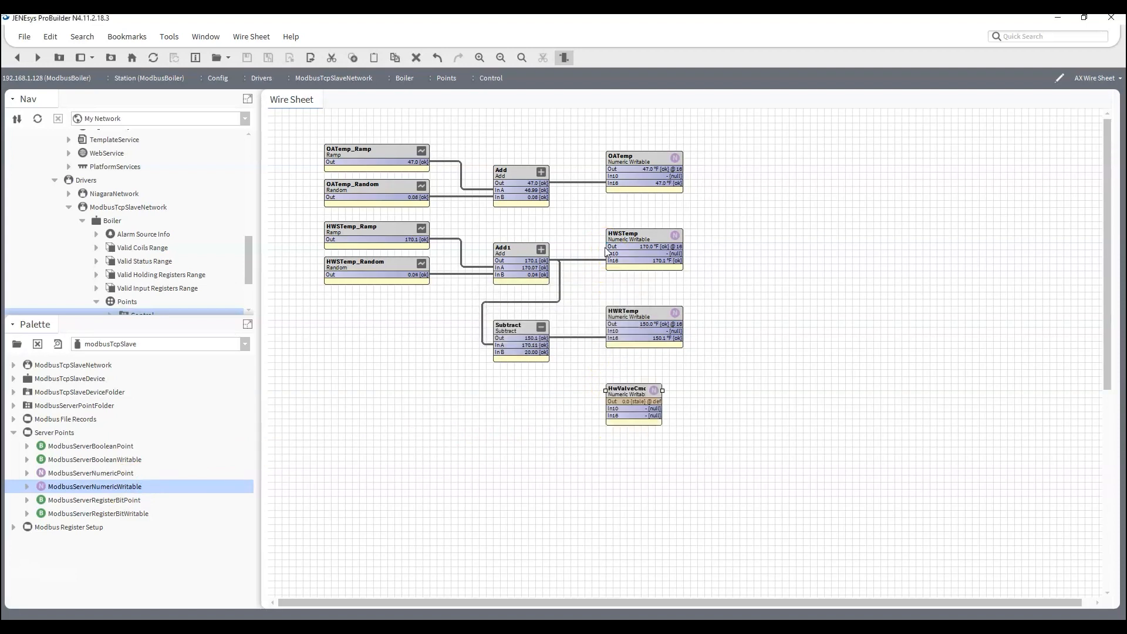
pyautogui.moveTo(663, 391); pyautogui.dragTo(685, 390)
# Set HwValveCmd's proxy extension to Modbus data address 40001, keeping the Holding register type.
pyautogui.doubleClick(667, 392)
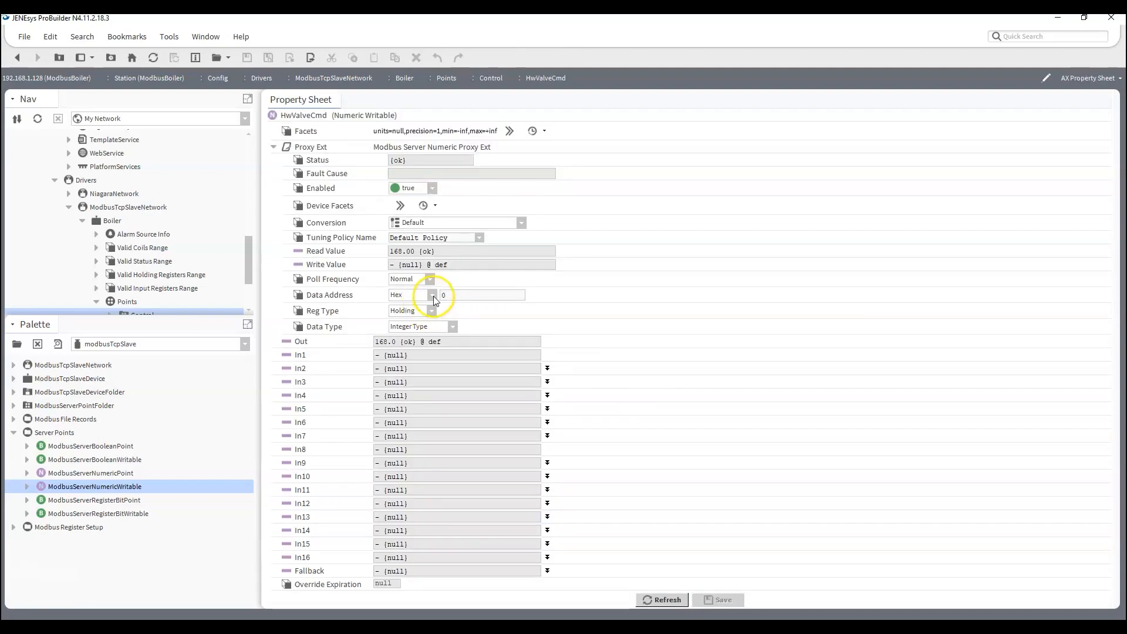
pyautogui.click(453, 328)
pyautogui.click(451, 328)
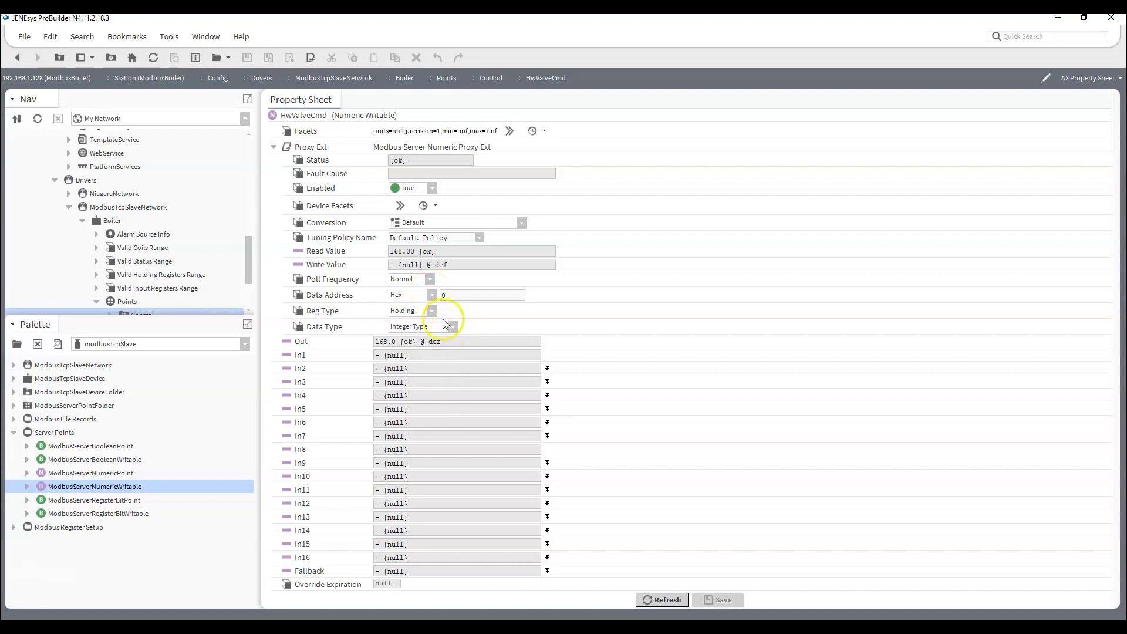
pyautogui.click(432, 296)
pyautogui.click(405, 326)
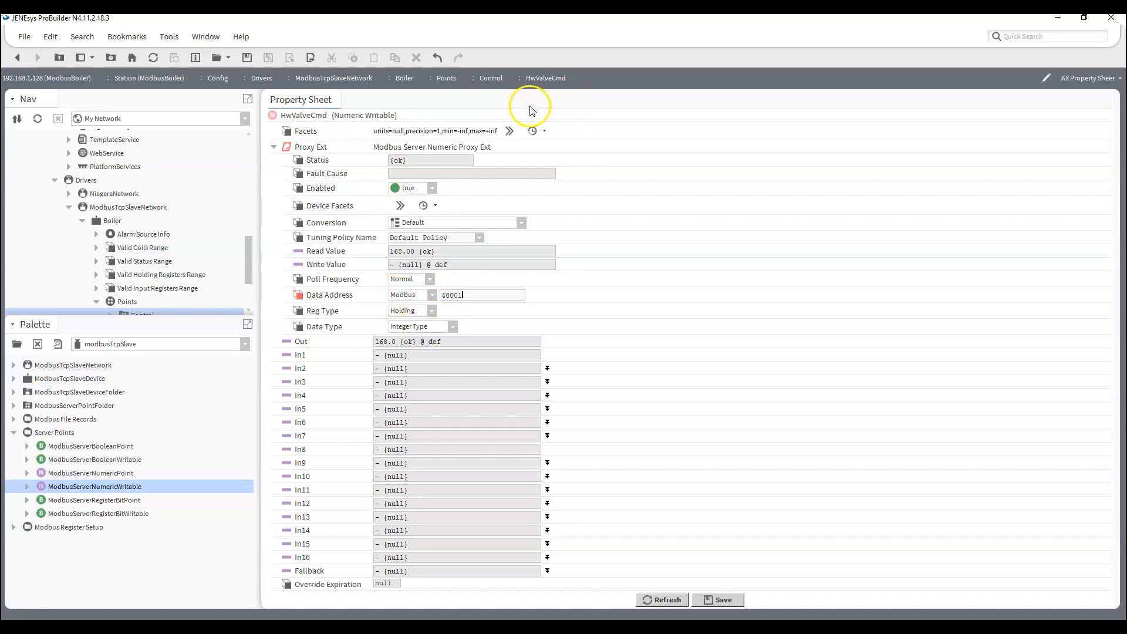
# Set HwValveCmd's facet units to percent (%), save its properties and return to the wire sheet.
pyautogui.click(511, 131)
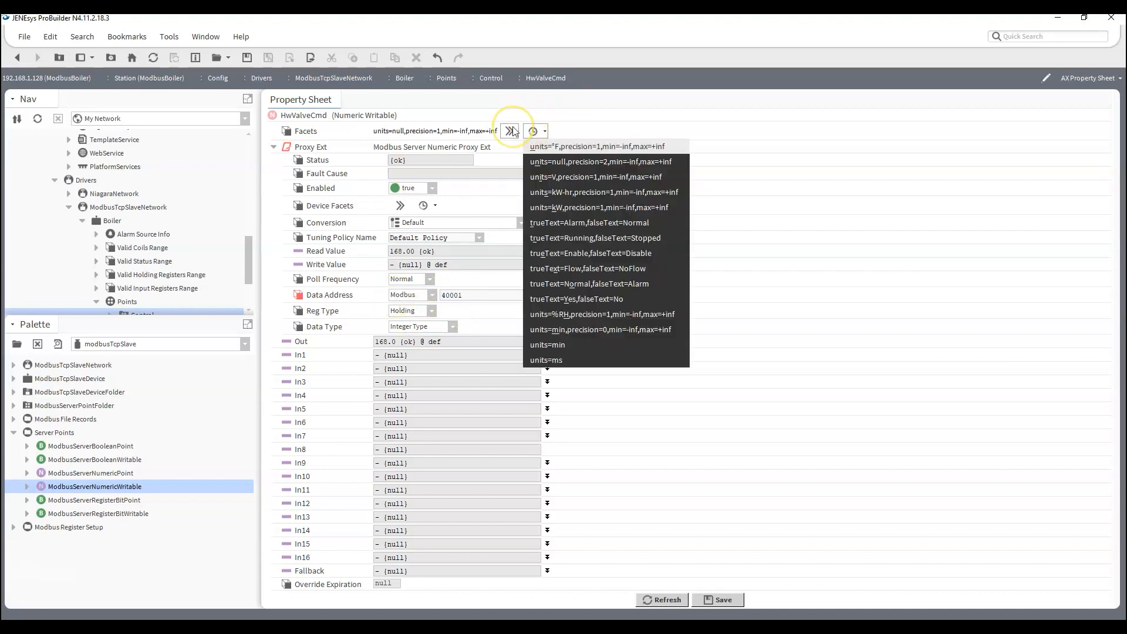
pyautogui.click(511, 130)
pyautogui.doubleClick(611, 280)
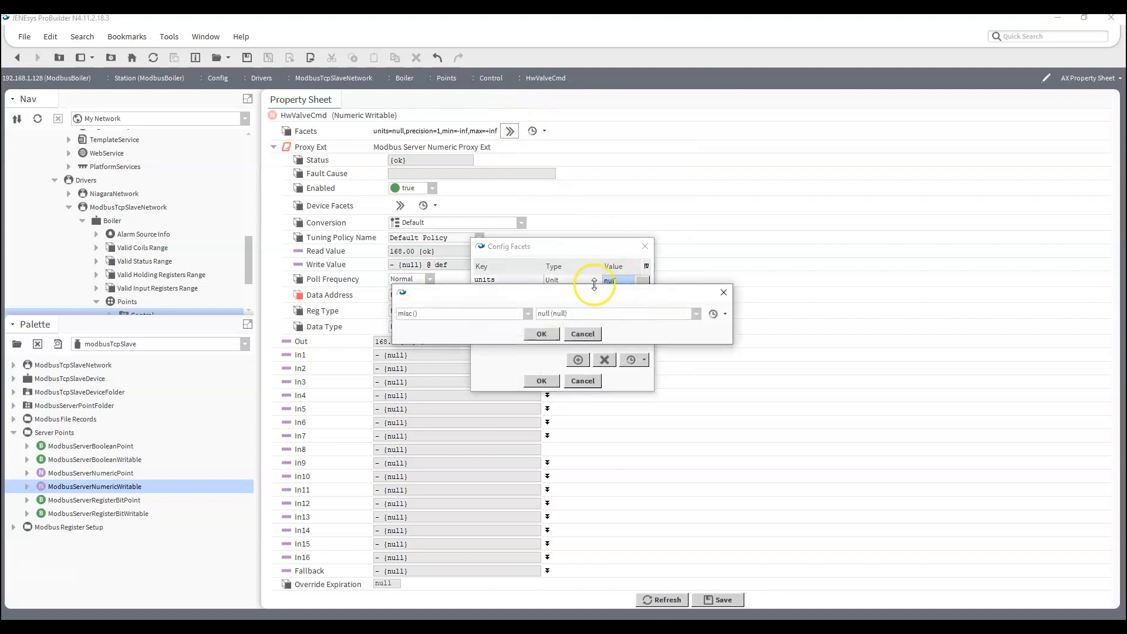
pyautogui.click(565, 314)
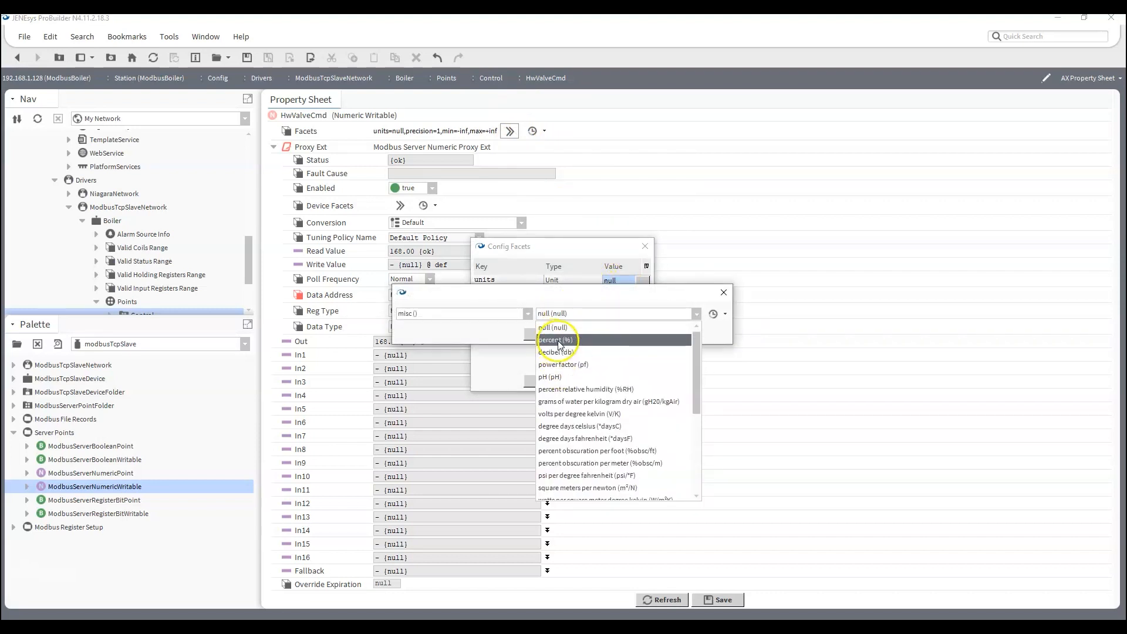
pyautogui.click(558, 341)
pyautogui.click(535, 334)
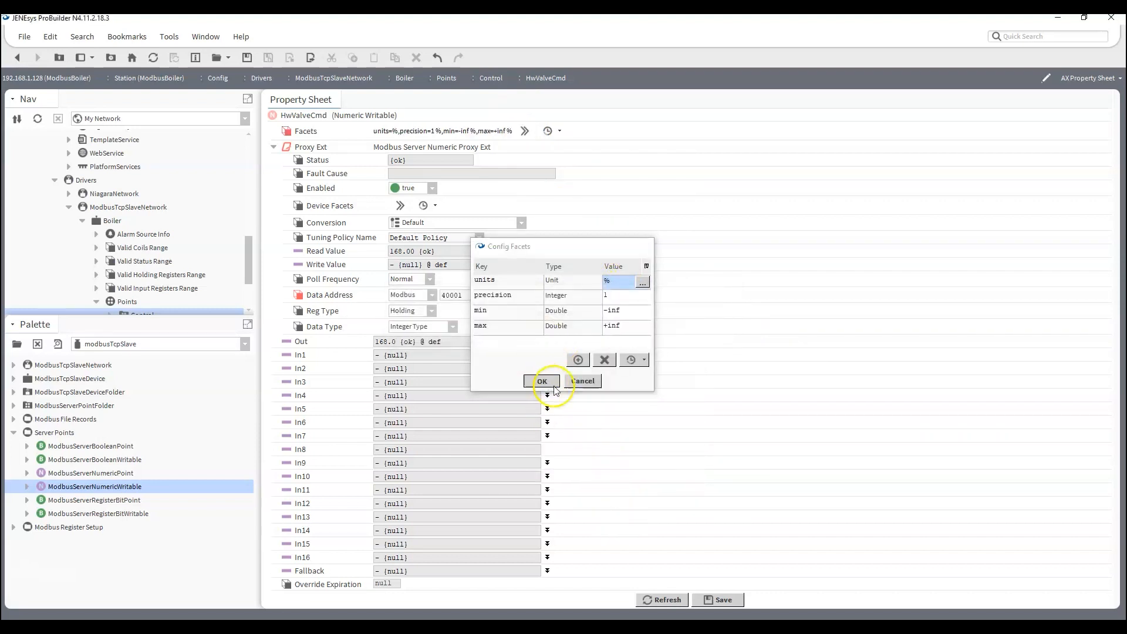
pyautogui.click(542, 381)
pyautogui.click(720, 599)
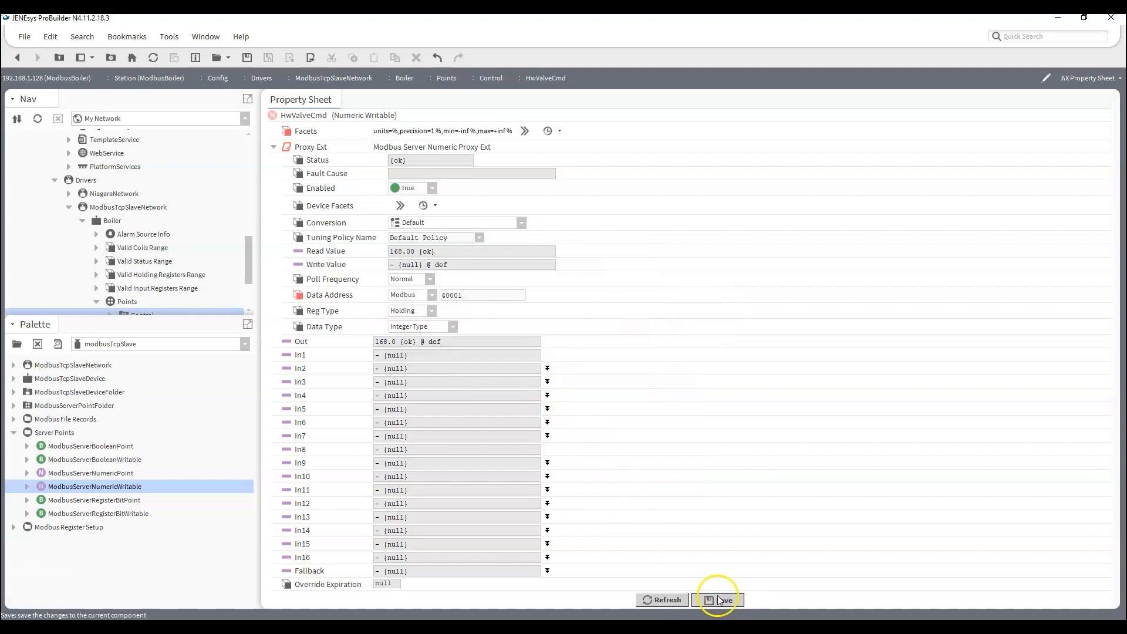
pyautogui.click(16, 57)
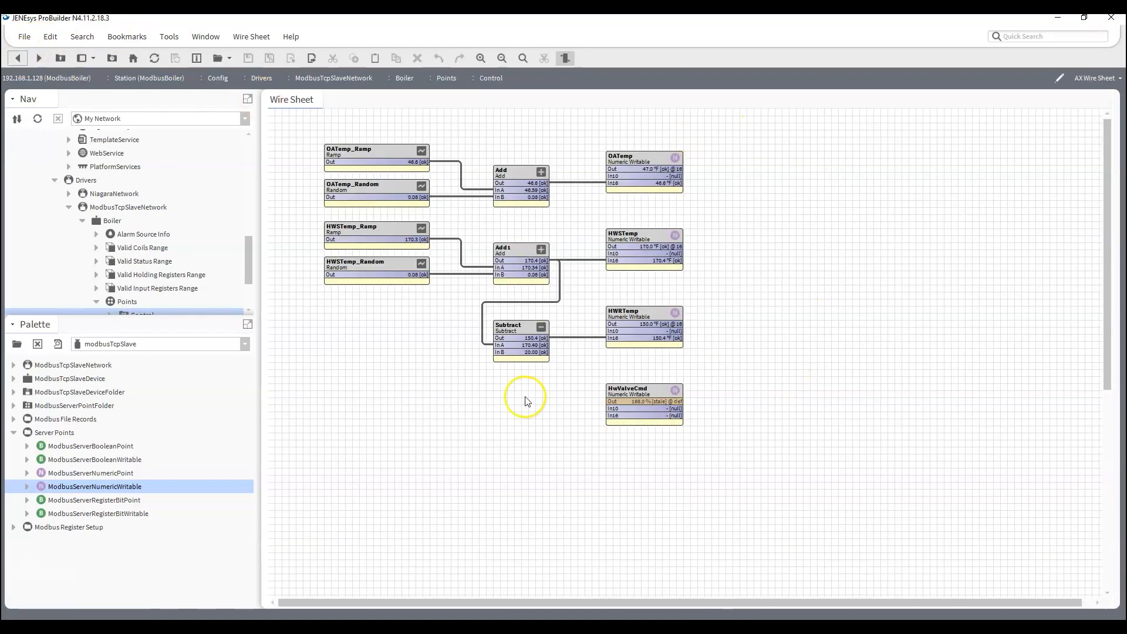
# Give HwValveCmd a non-null fallback value of 0.0 %, save its properties and return to the wire sheet.
pyautogui.doubleClick(648, 395)
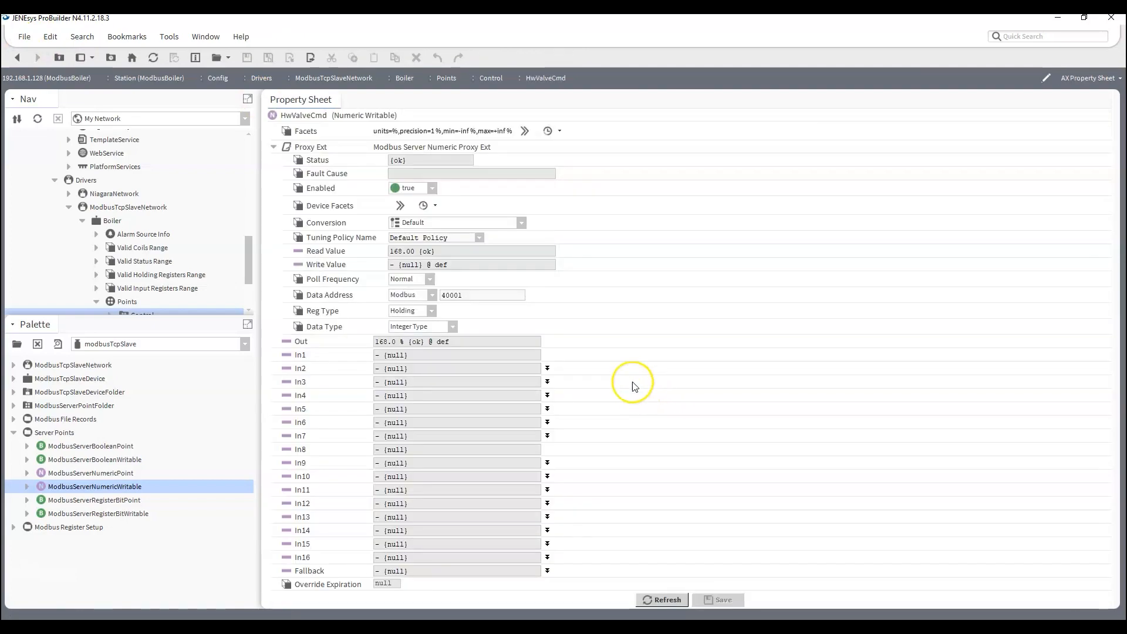
pyautogui.click(547, 570)
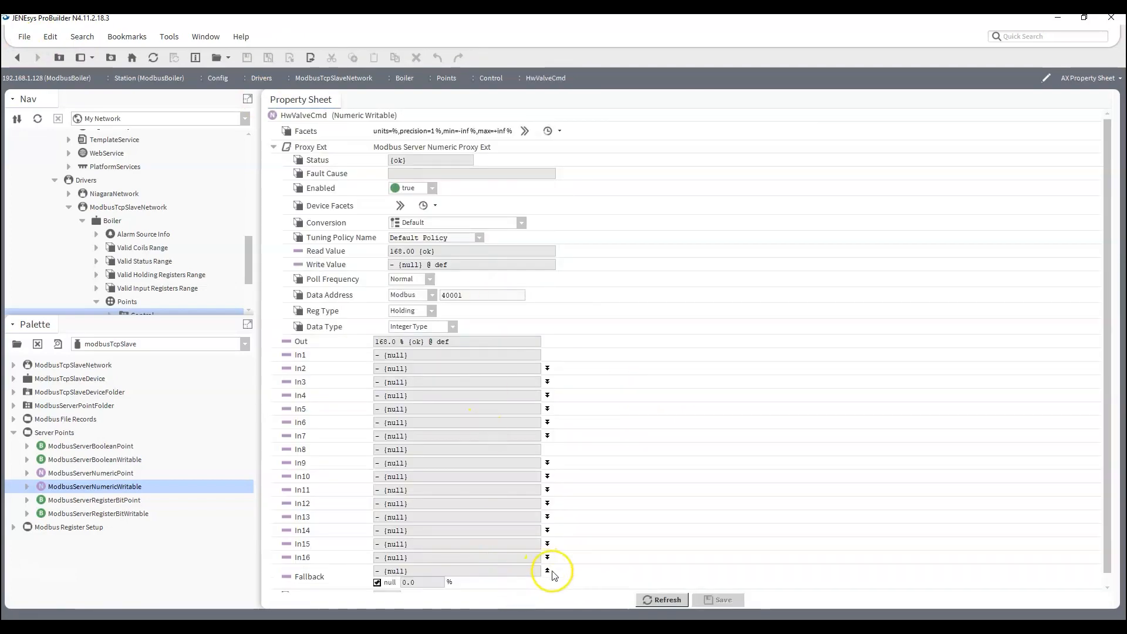
pyautogui.click(378, 583)
pyautogui.click(719, 600)
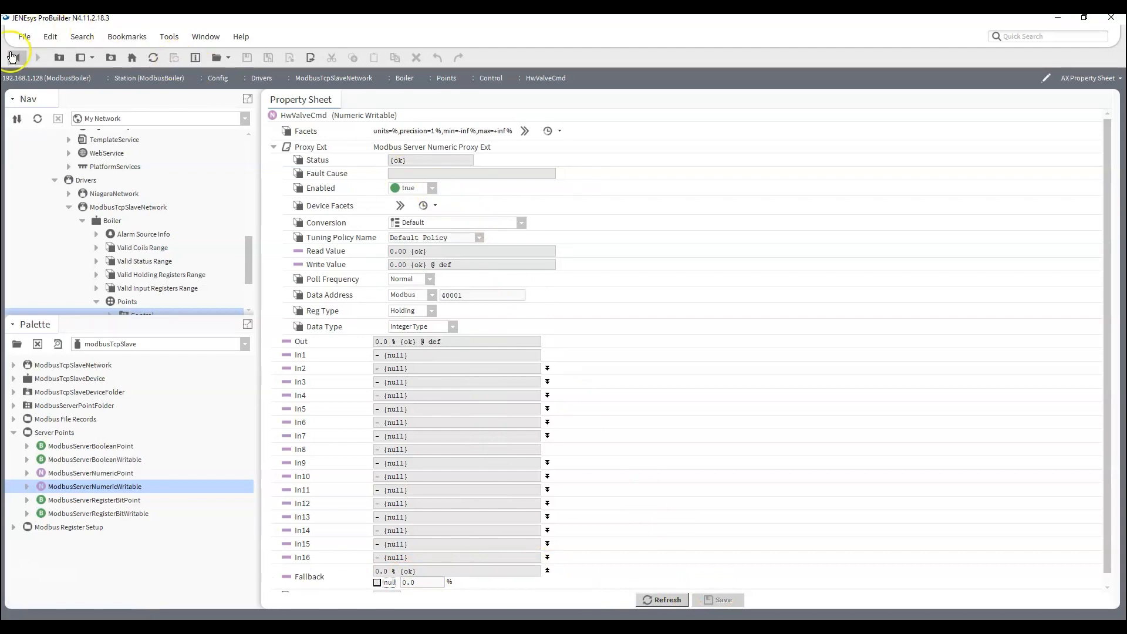
pyautogui.click(17, 57)
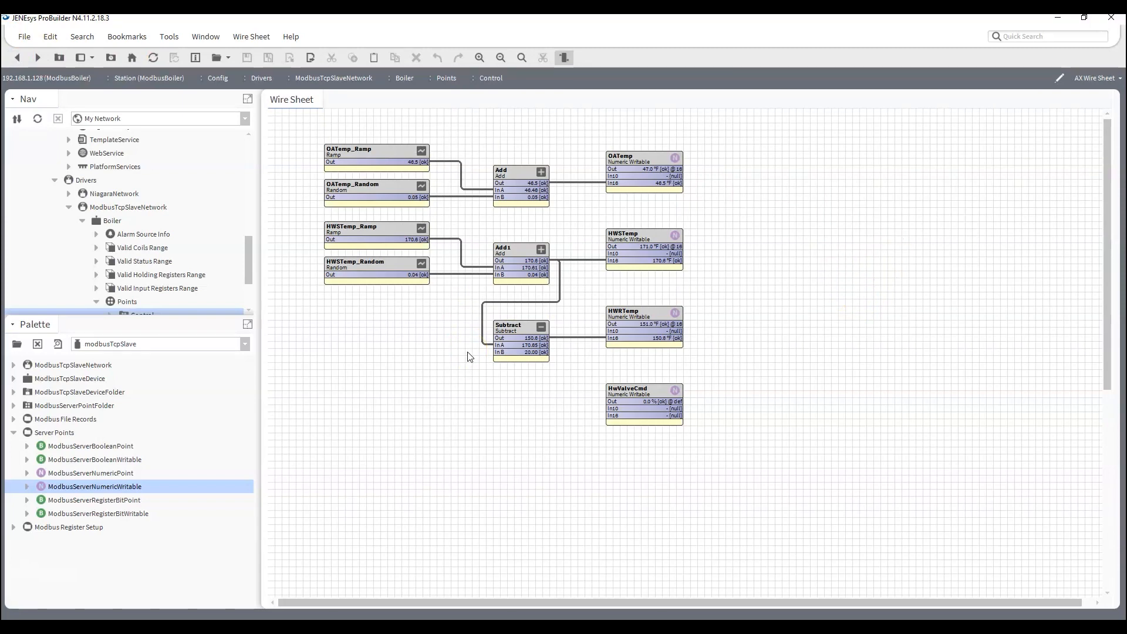
pyautogui.scroll(-2, 449, 352)
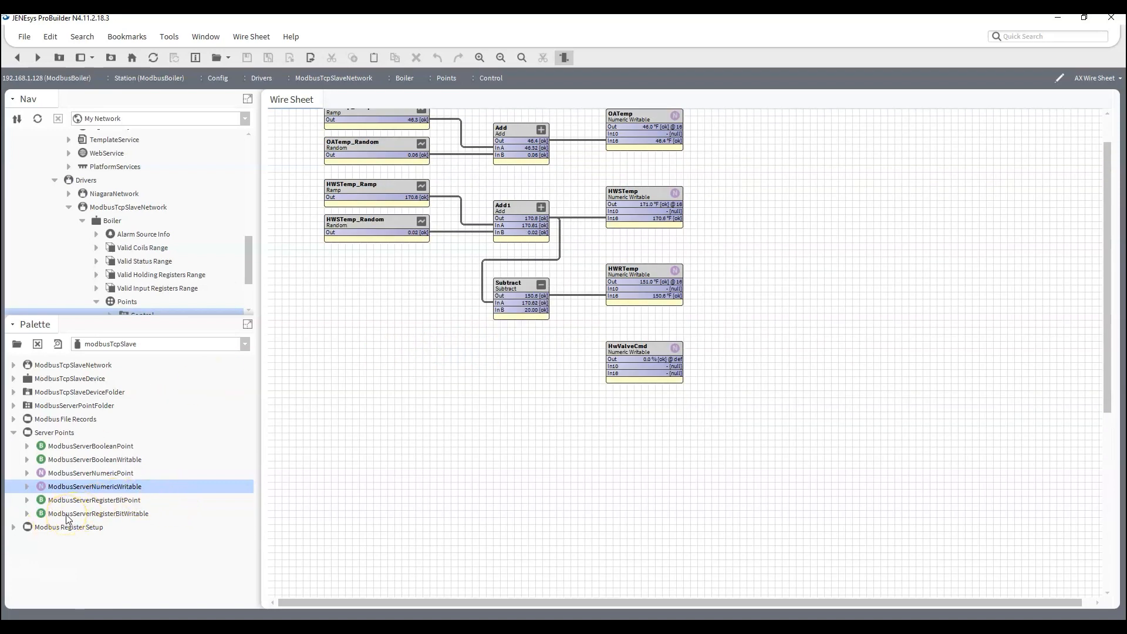
pyautogui.moveTo(68, 515); pyautogui.dragTo(531, 415)
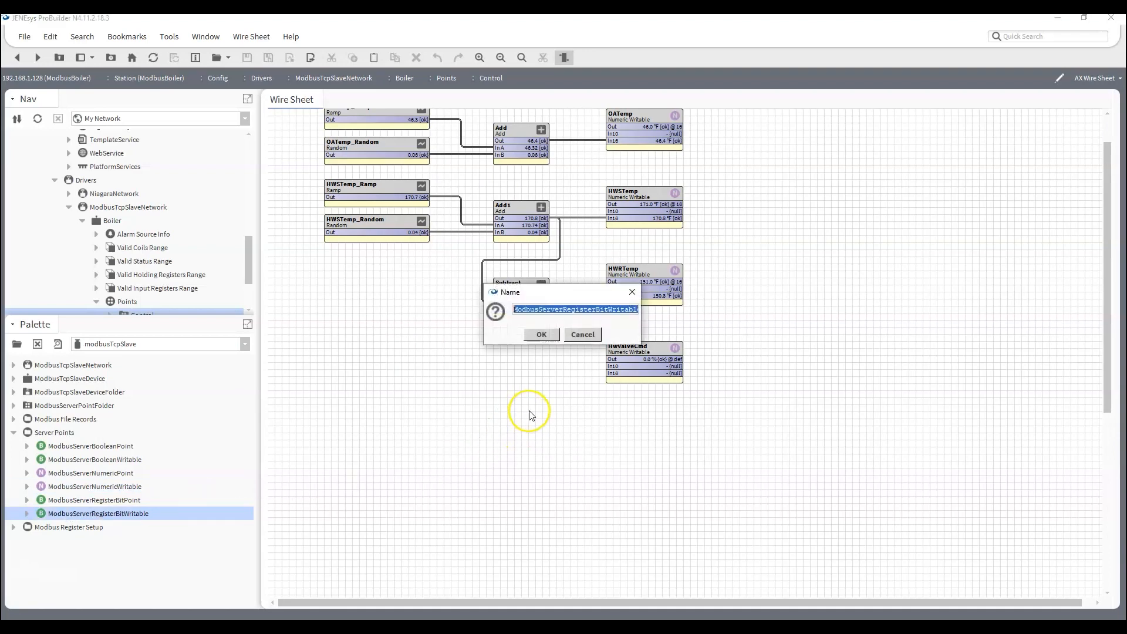
pyautogui.write('HWP1_Cmd')
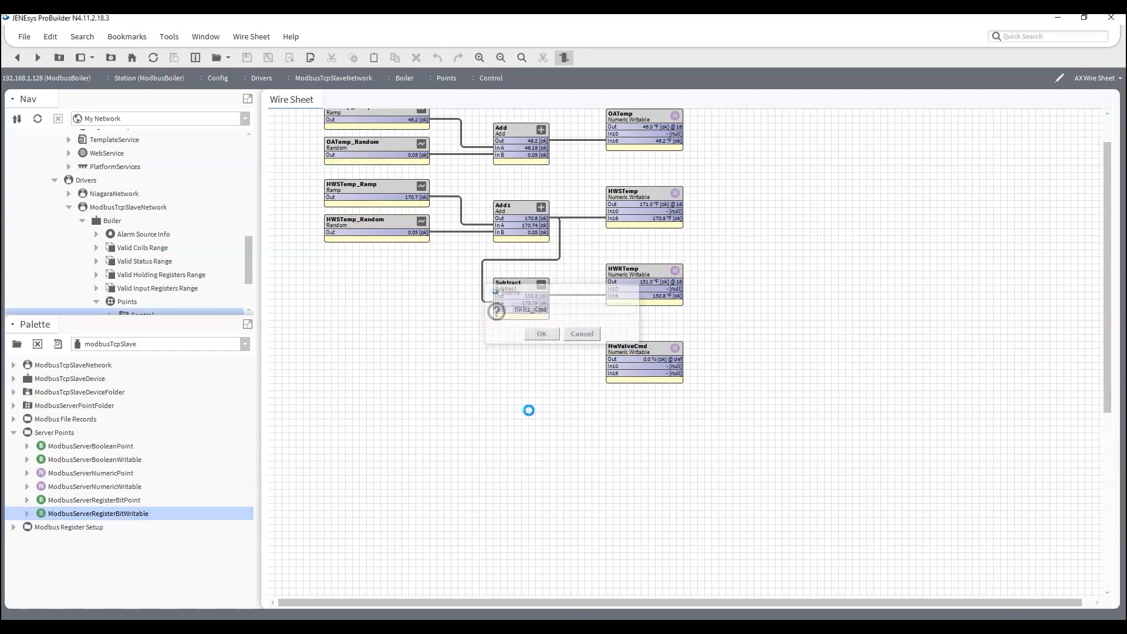
pyautogui.press('Return')
pyautogui.moveTo(122, 515); pyautogui.dragTo(527, 464)
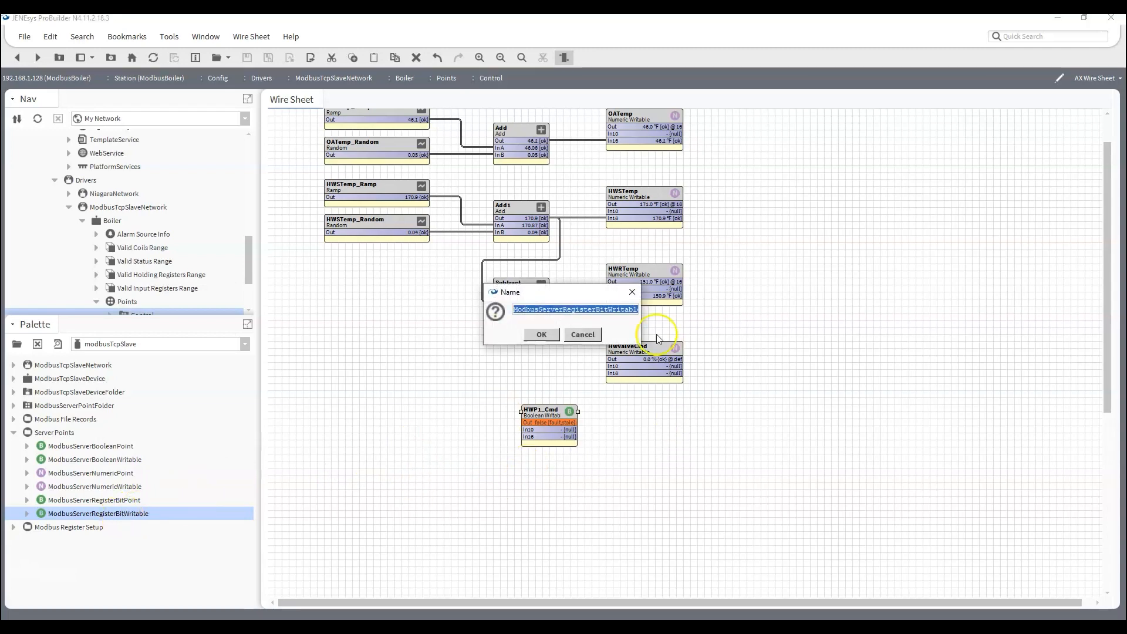
pyautogui.click(569, 336)
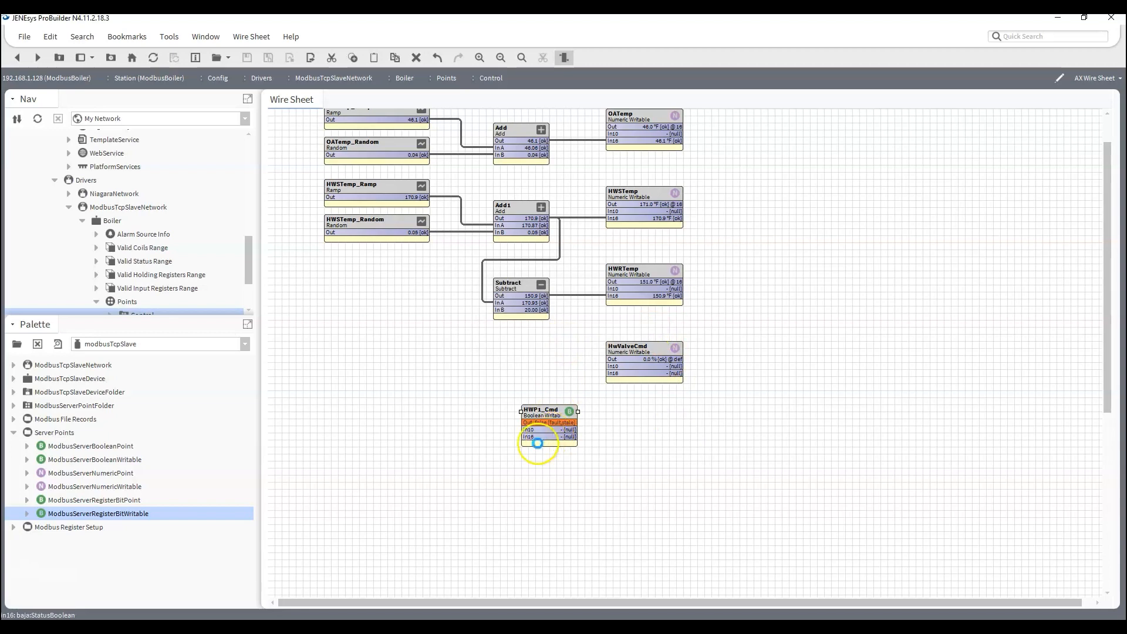
pyautogui.press('Delete')
# Add a ModbusServerBooleanWritable named HWP1Cmd to the wire sheet below HwValveCmd.
pyautogui.moveTo(70, 460); pyautogui.dragTo(576, 457)
pyautogui.write('HWP')
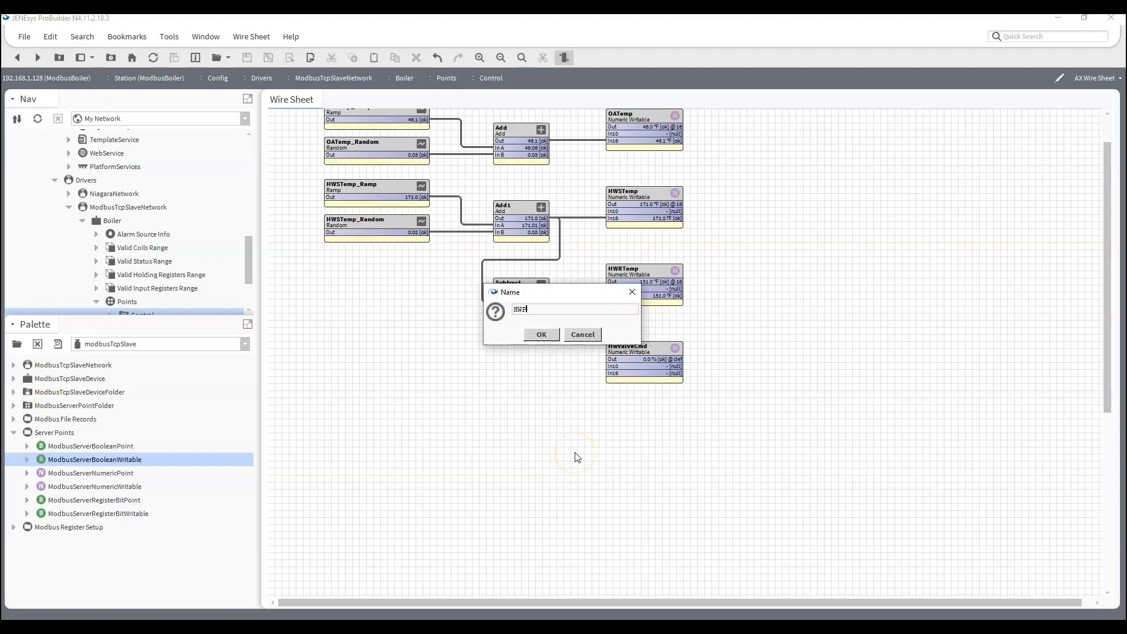
pyautogui.write('1Cmd')
pyautogui.press('Return')
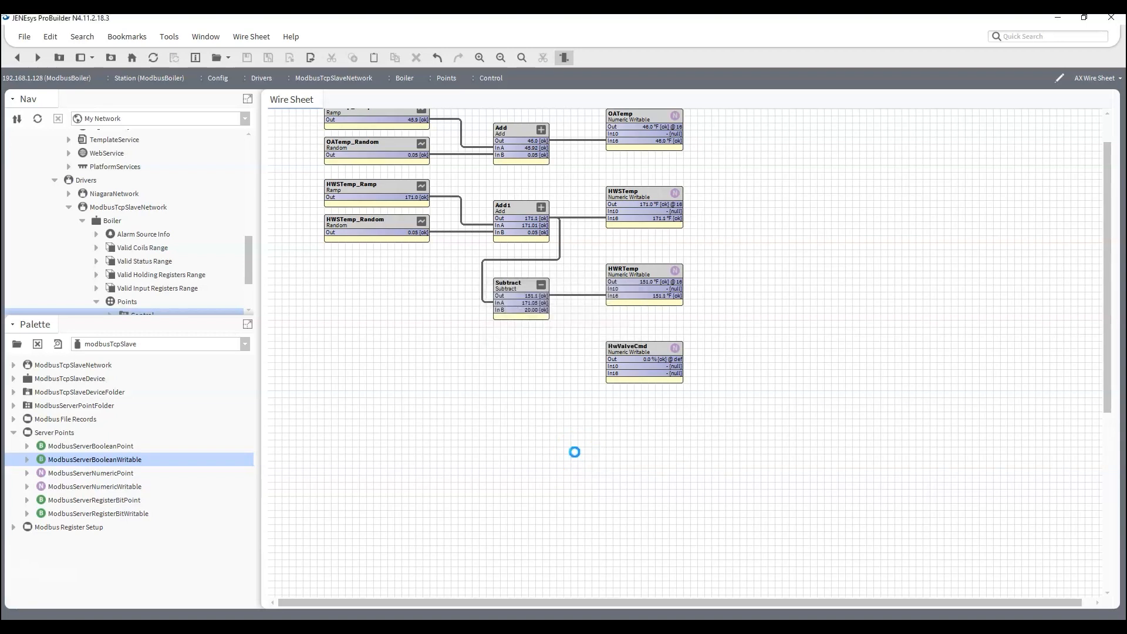
# Add a second ModbusServerBooleanWritable named HWP2Cmd directly below HWP1Cmd.
pyautogui.moveTo(72, 451); pyautogui.dragTo(574, 505)
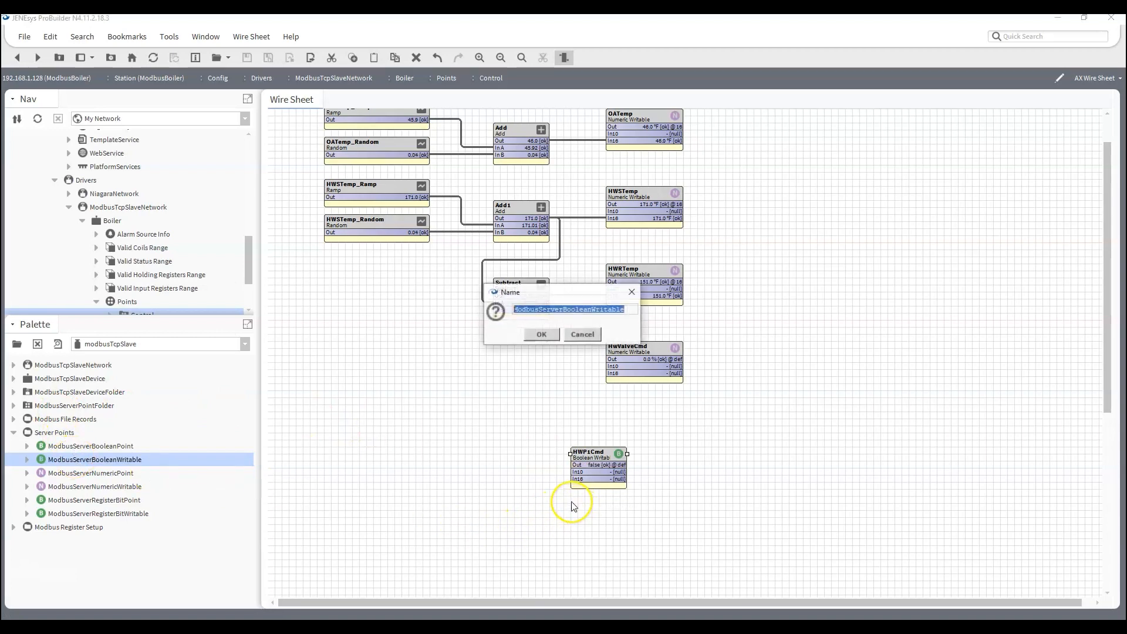
pyautogui.write('B')
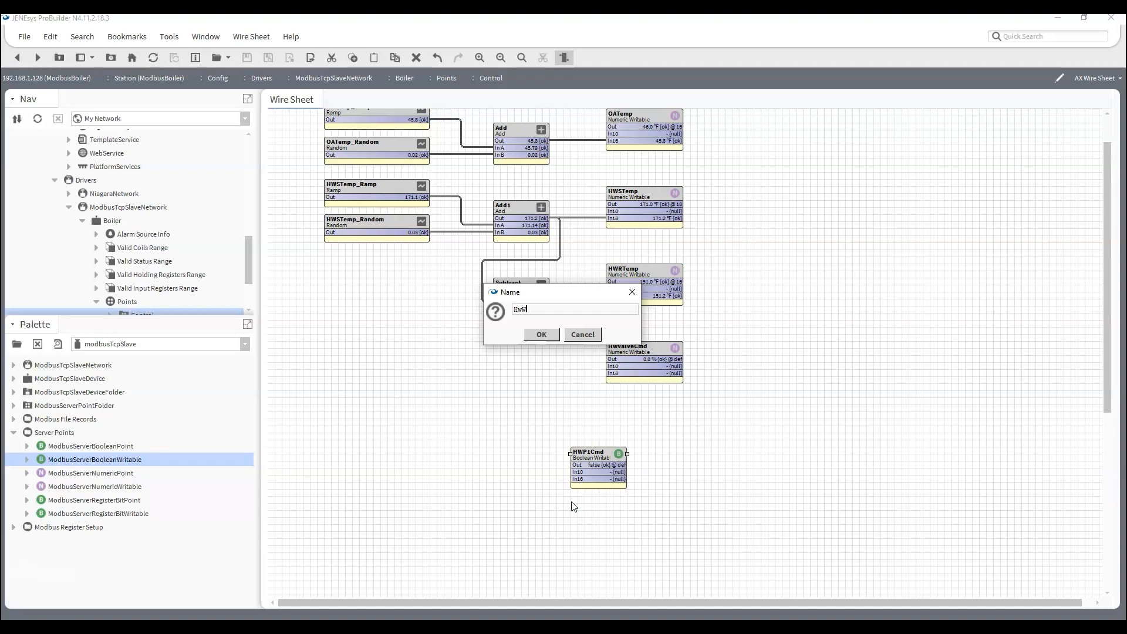
pyautogui.write('WP2Cmd')
pyautogui.press('Return')
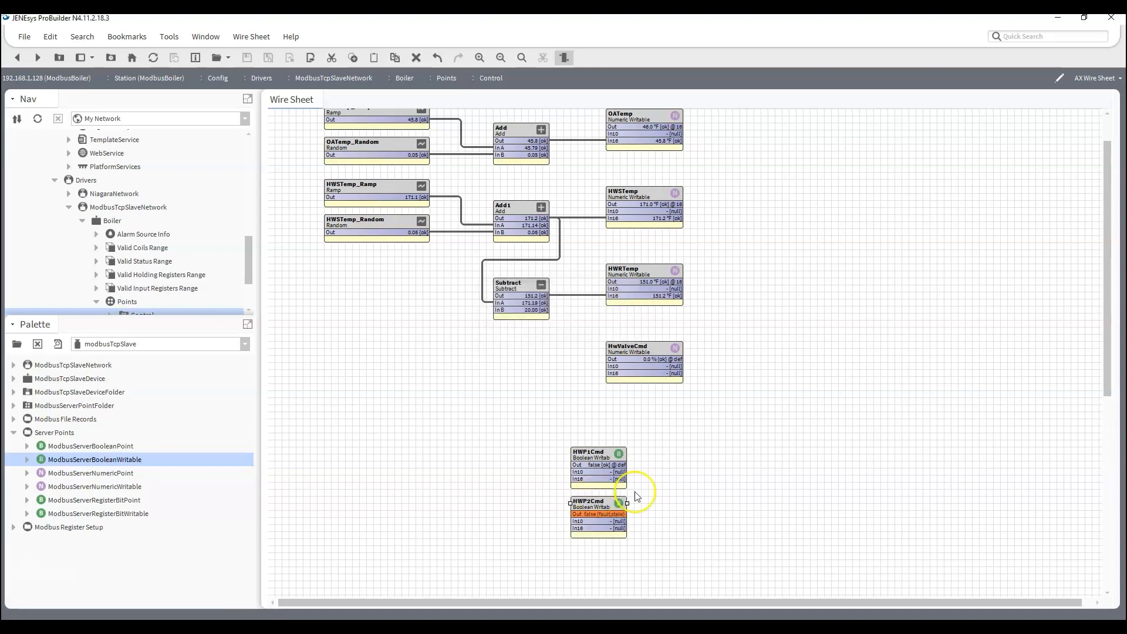
# Move HWP1Cmd and HWP2Cmd closer to HwValveCmd, stacked in one column with a gap between them.
pyautogui.moveTo(592, 475); pyautogui.dragTo(599, 454)
pyautogui.moveTo(594, 502); pyautogui.dragTo(609, 481)
pyautogui.moveTo(599, 437); pyautogui.dragTo(607, 416)
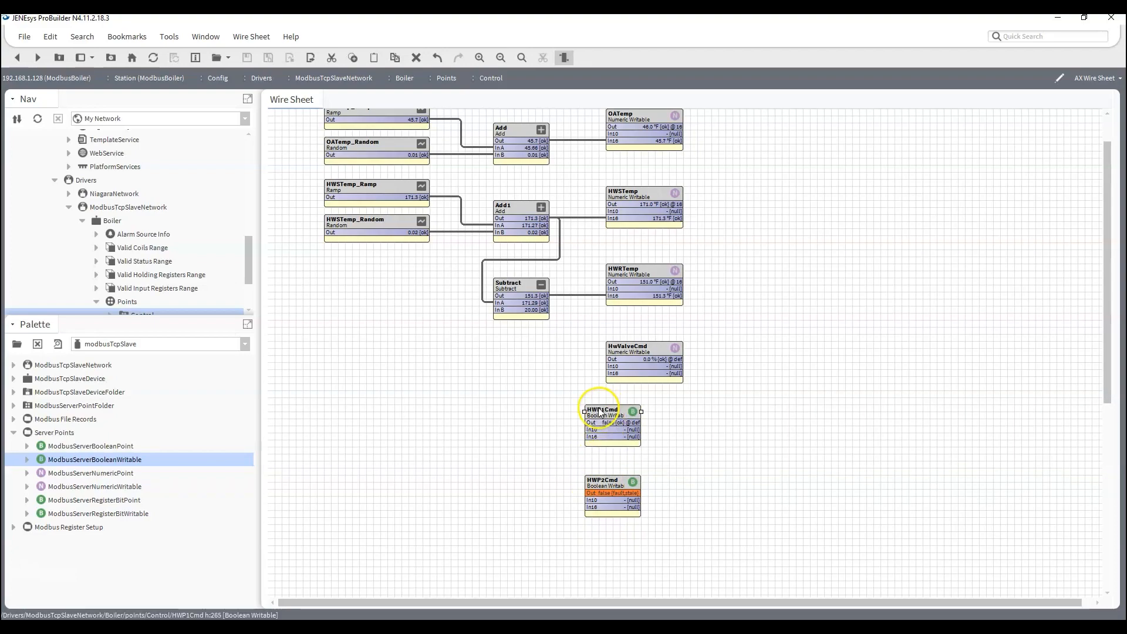
# Switch HWP1Cmd's data address to Modbus format, keeping the Coil status type, and save its properties.
pyautogui.doubleClick(600, 413)
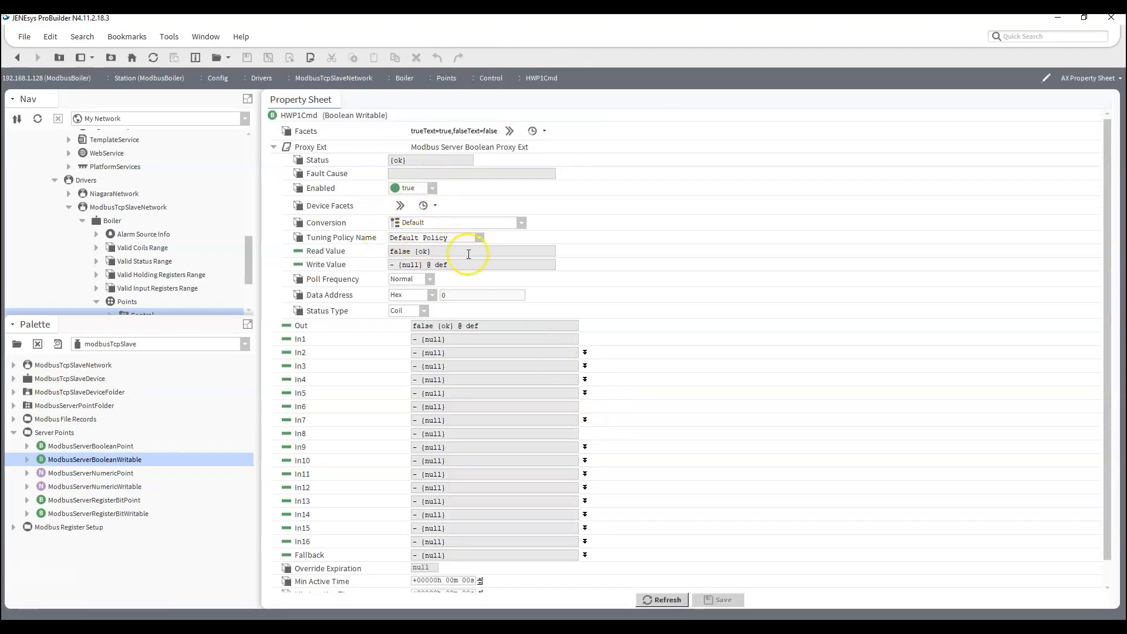
pyautogui.click(430, 279)
pyautogui.click(431, 281)
pyautogui.click(431, 295)
pyautogui.click(416, 326)
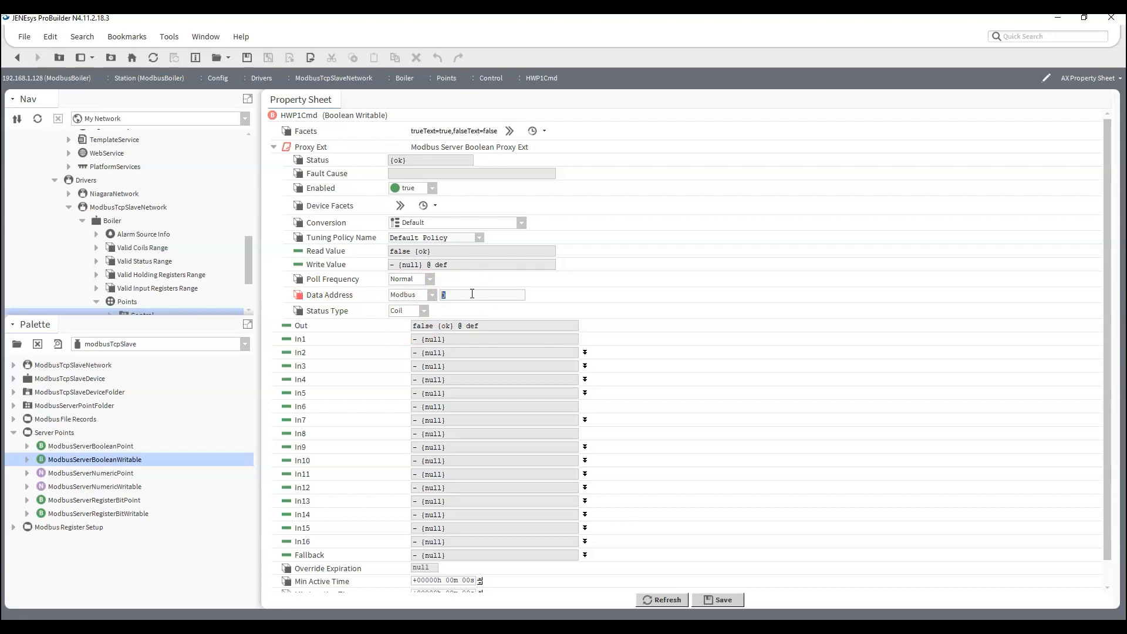
pyautogui.hotkey('ctrl', 's')
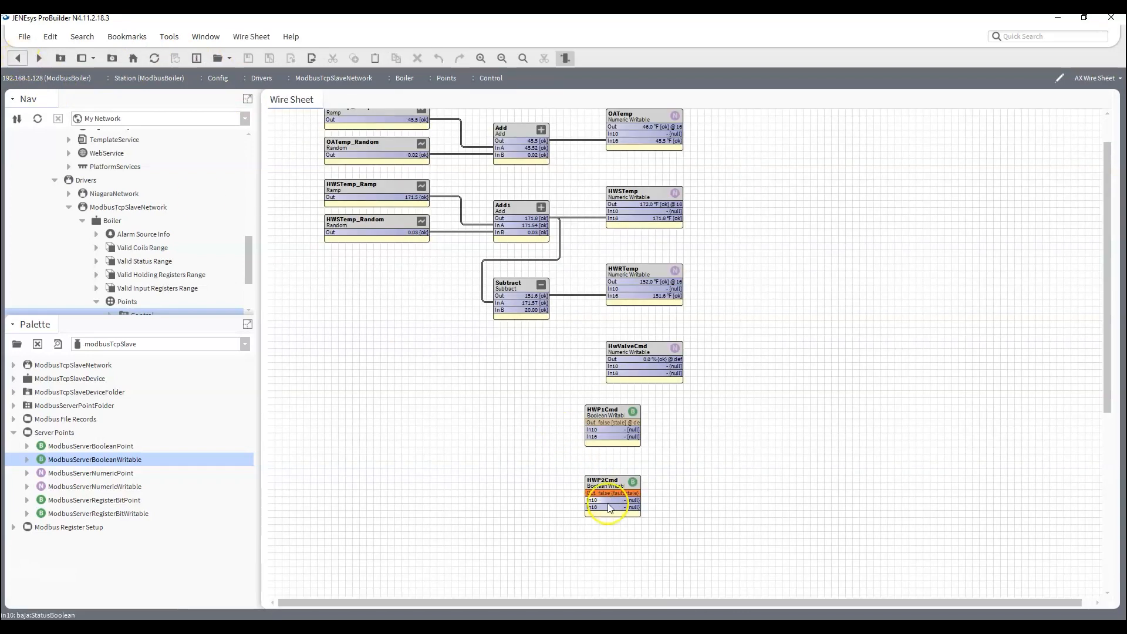
# Set HWP2Cmd's proxy extension to Modbus data address 2, save it and return to the wire sheet.
pyautogui.doubleClick(614, 486)
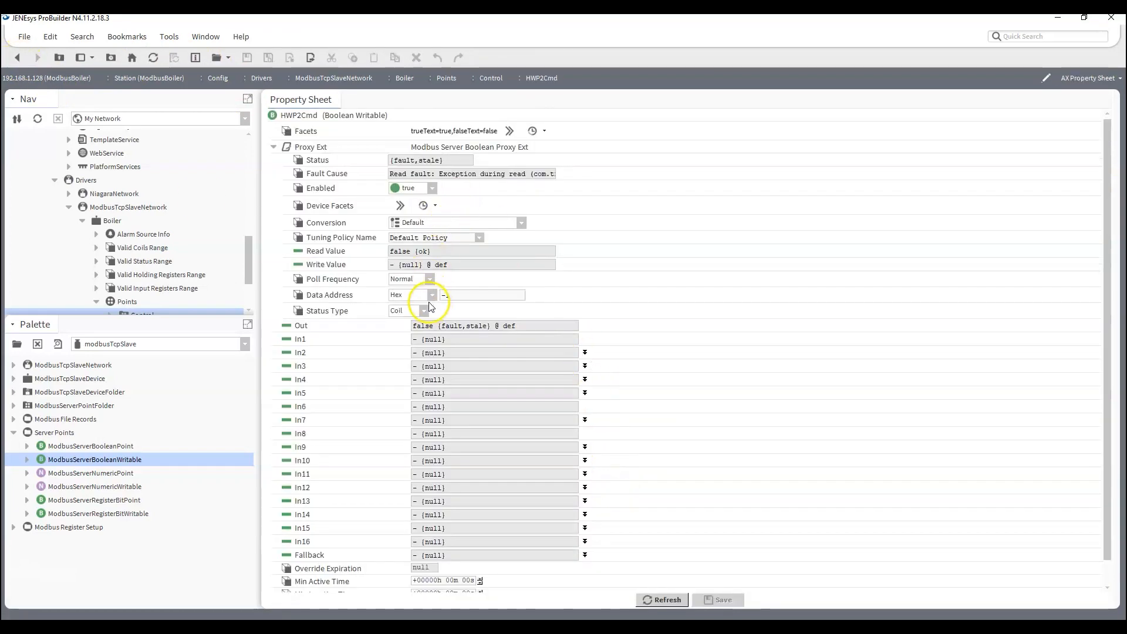
pyautogui.click(431, 295)
pyautogui.click(420, 329)
pyautogui.moveTo(470, 296); pyautogui.dragTo(382, 300)
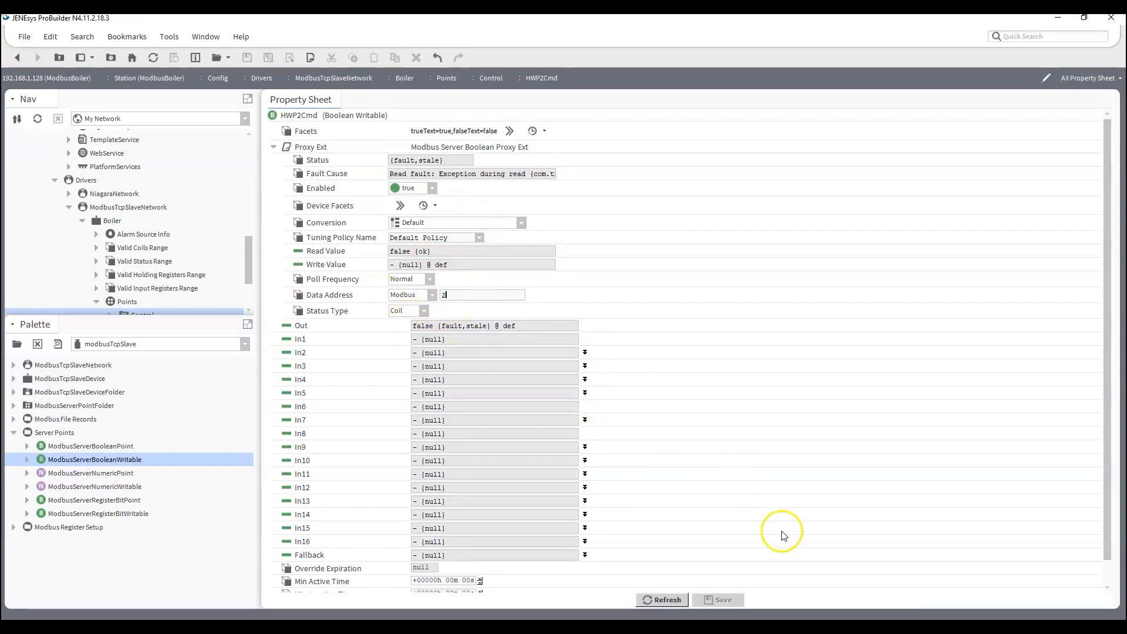
pyautogui.click(468, 294)
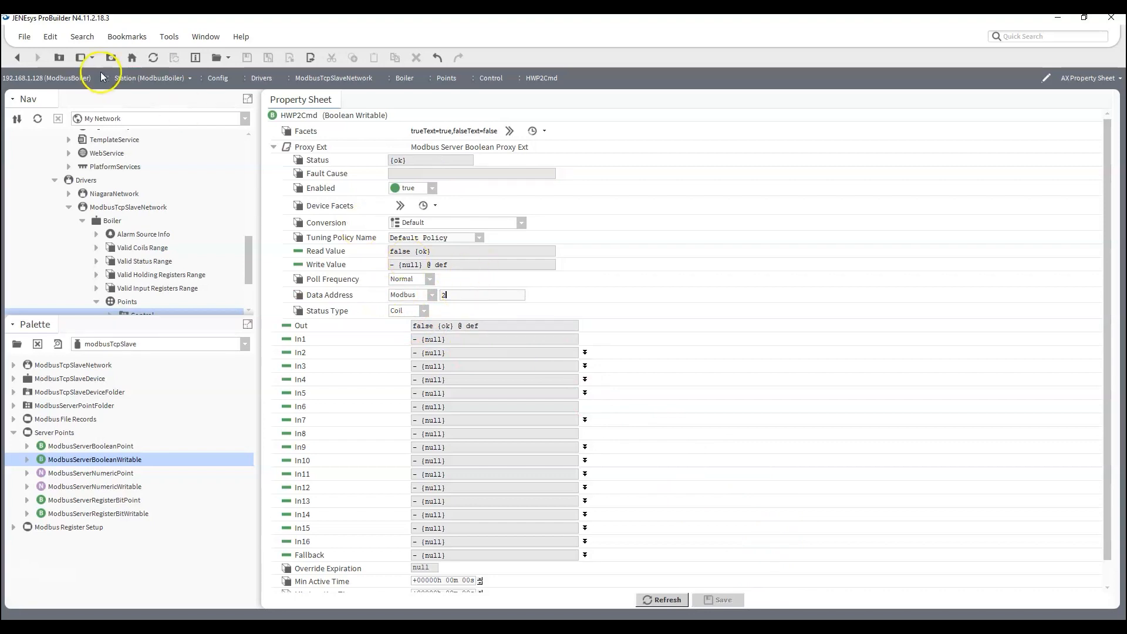
pyautogui.click(18, 57)
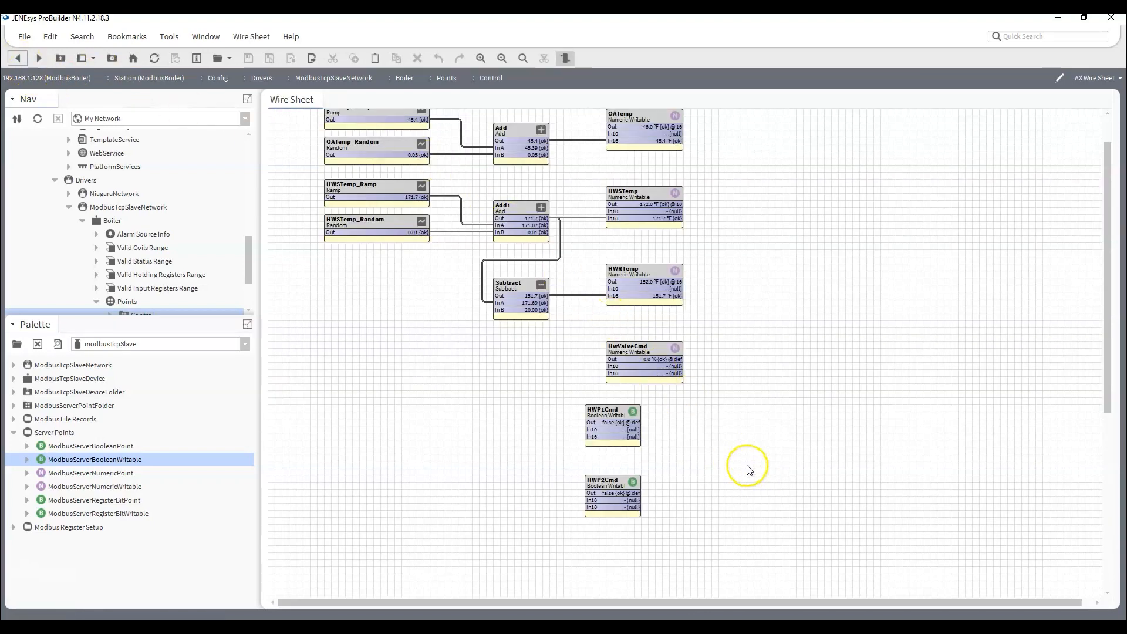
# Align HWP1Cmd and HWP2Cmd under HwValveCmd, widen both to match it and tighten the spacing between them.
pyautogui.moveTo(597, 408); pyautogui.dragTo(678, 412)
pyautogui.moveTo(610, 482); pyautogui.dragTo(681, 481)
pyautogui.scroll(-3, 546, 407)
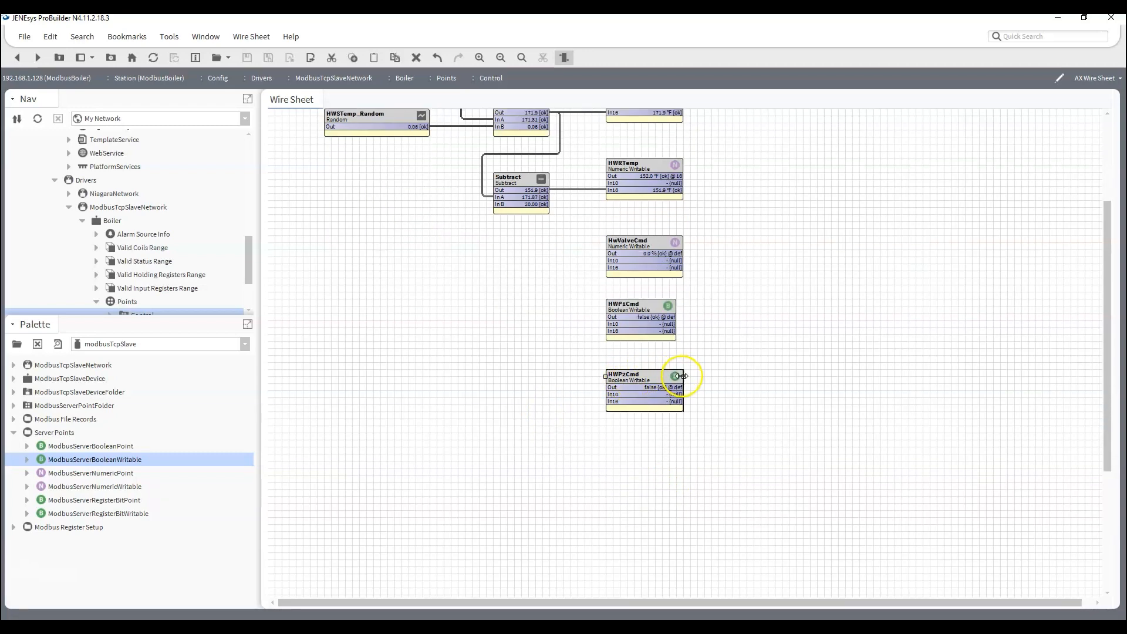
pyautogui.click(668, 306)
pyautogui.moveTo(676, 306); pyautogui.dragTo(683, 307)
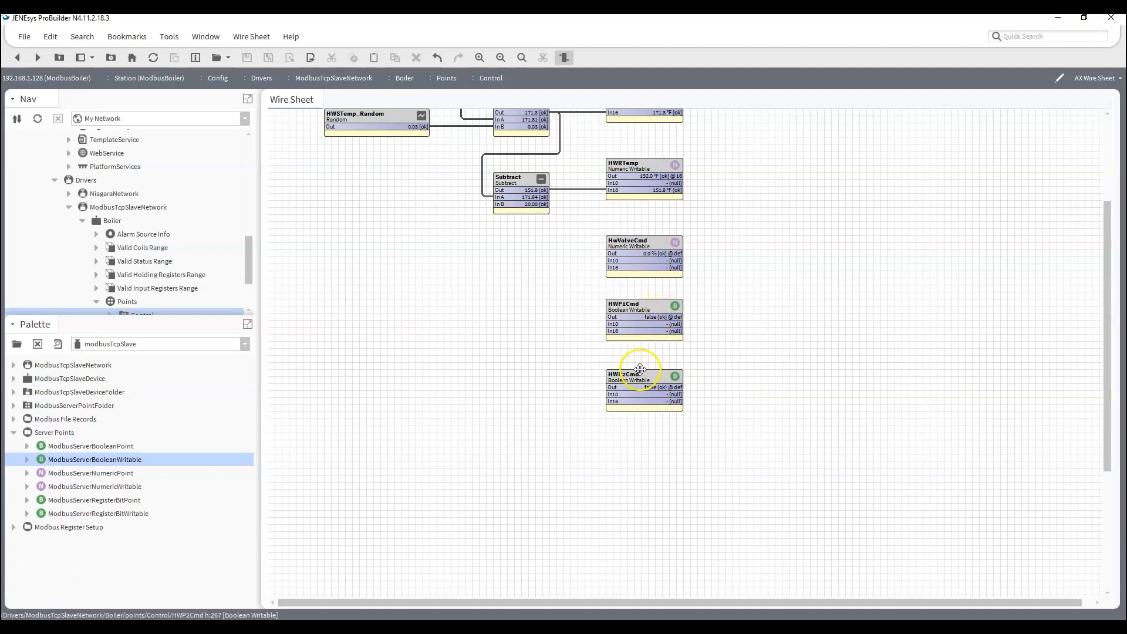
pyautogui.scroll(-3, 333, 395)
pyautogui.scroll(4, 461, 375)
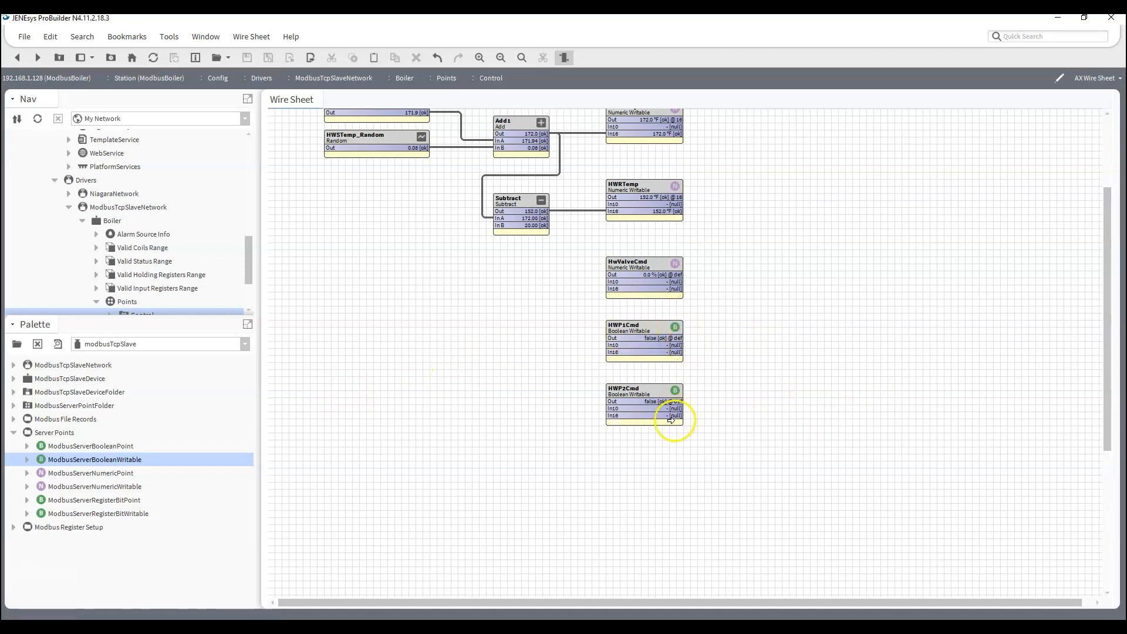
# Add a ModbusServerBooleanWritable named Boiler1Cmd below HWP2Cmd and widen it to match the points above.
pyautogui.moveTo(69, 464); pyautogui.dragTo(615, 464)
pyautogui.write('Boiler1Cmd')
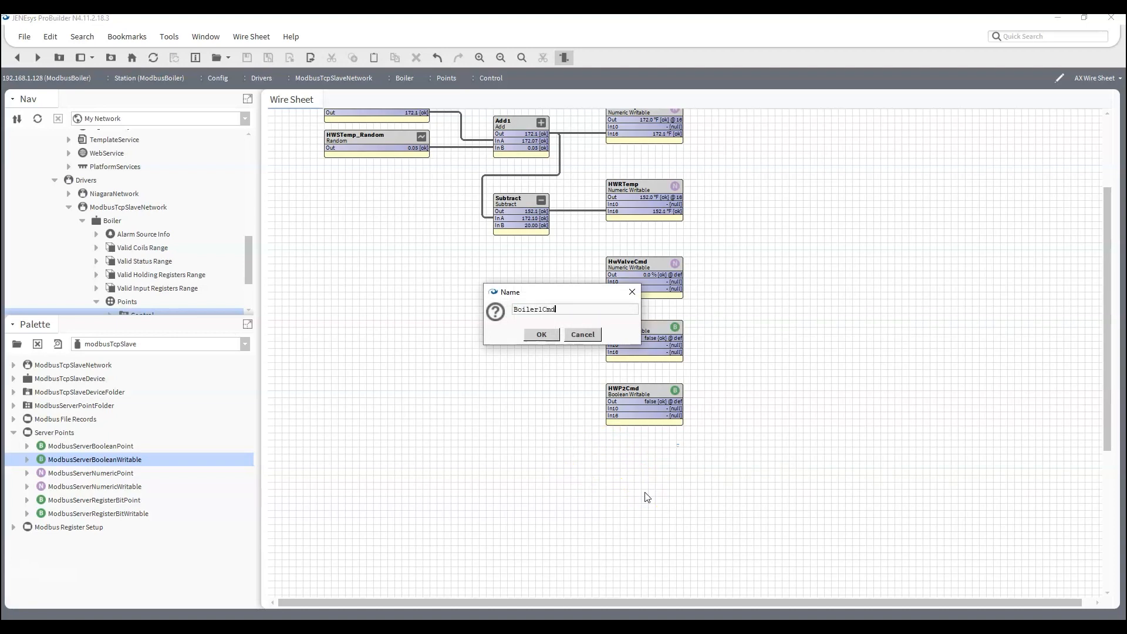
pyautogui.press('Return')
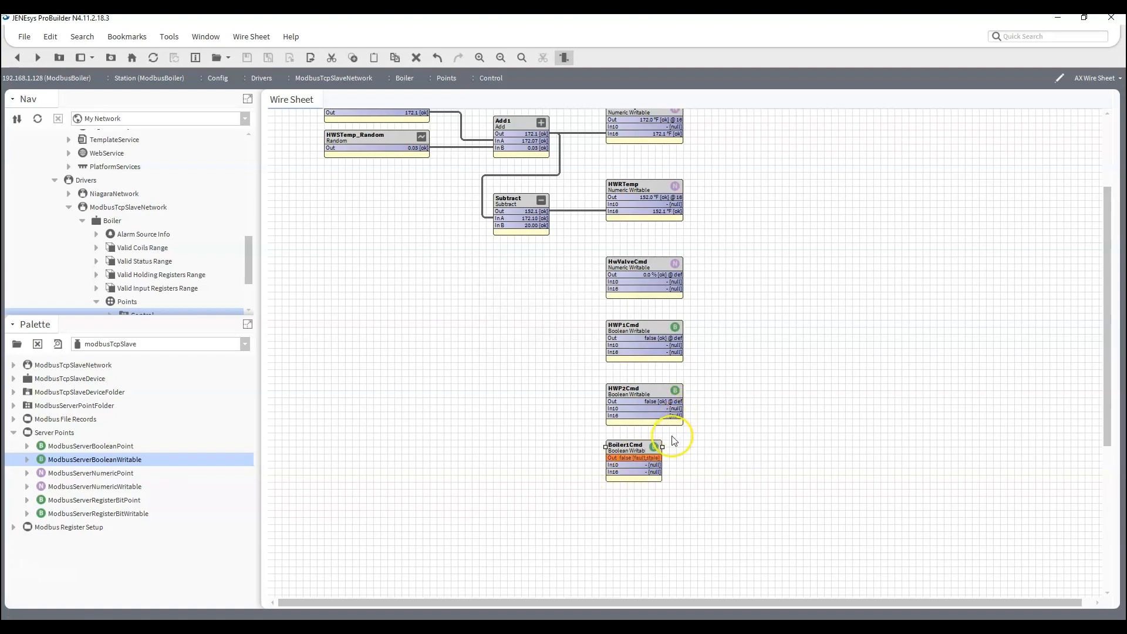
pyautogui.moveTo(663, 447); pyautogui.dragTo(684, 447)
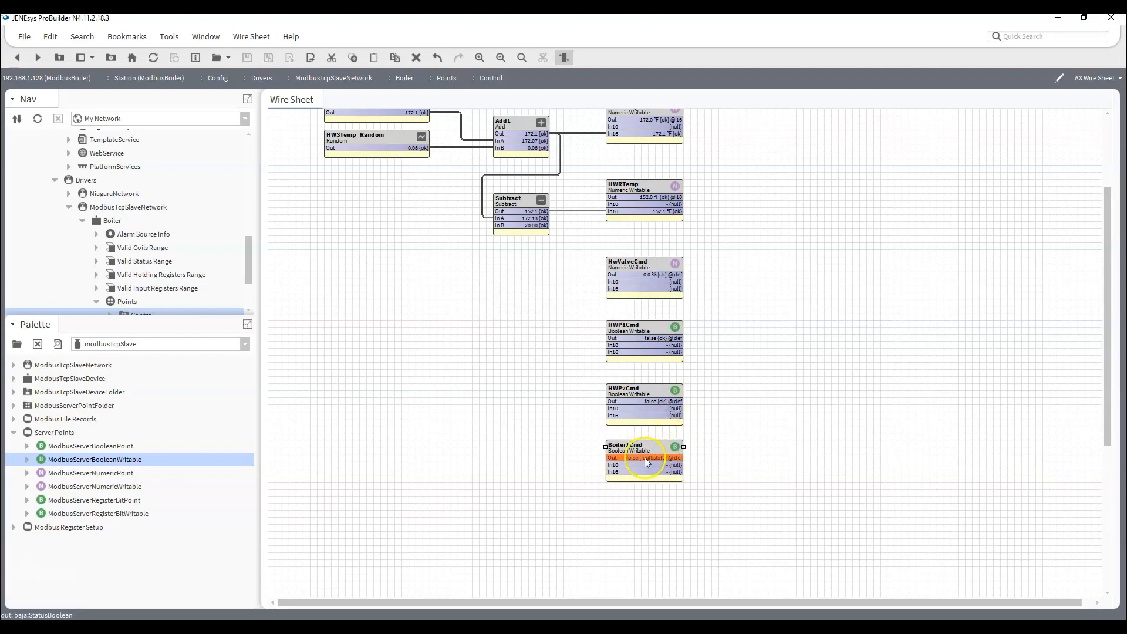
# Set Boiler1Cmd's proxy extension to Modbus data address 3, save it and return to the wire sheet.
pyautogui.doubleClick(635, 461)
pyautogui.click(430, 294)
pyautogui.click(420, 334)
pyautogui.doubleClick(463, 299)
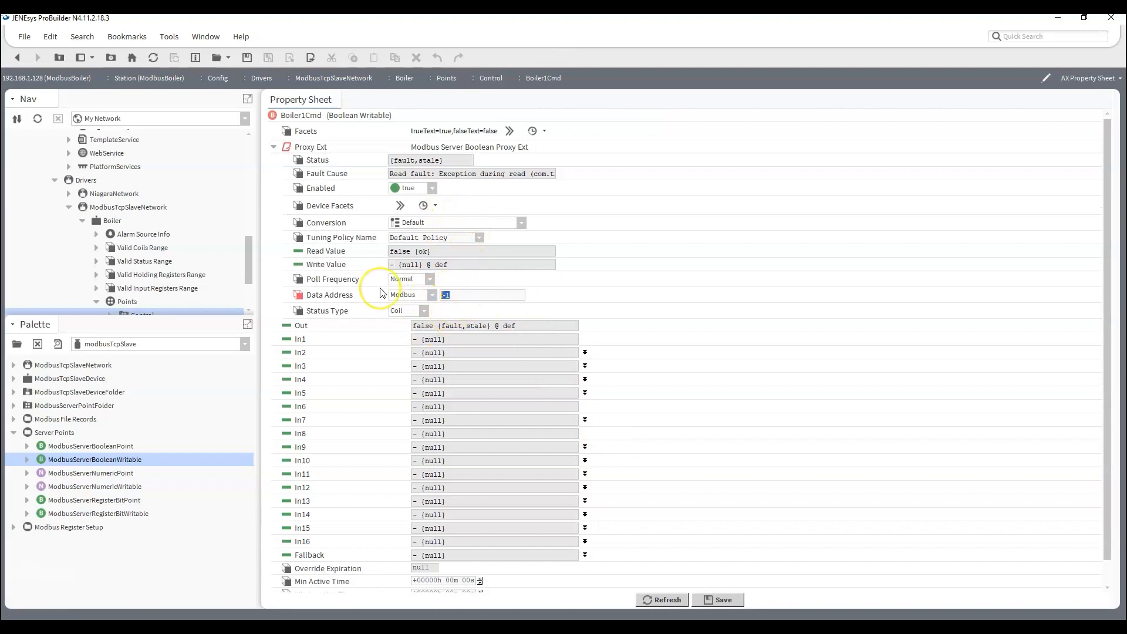
pyautogui.click(718, 599)
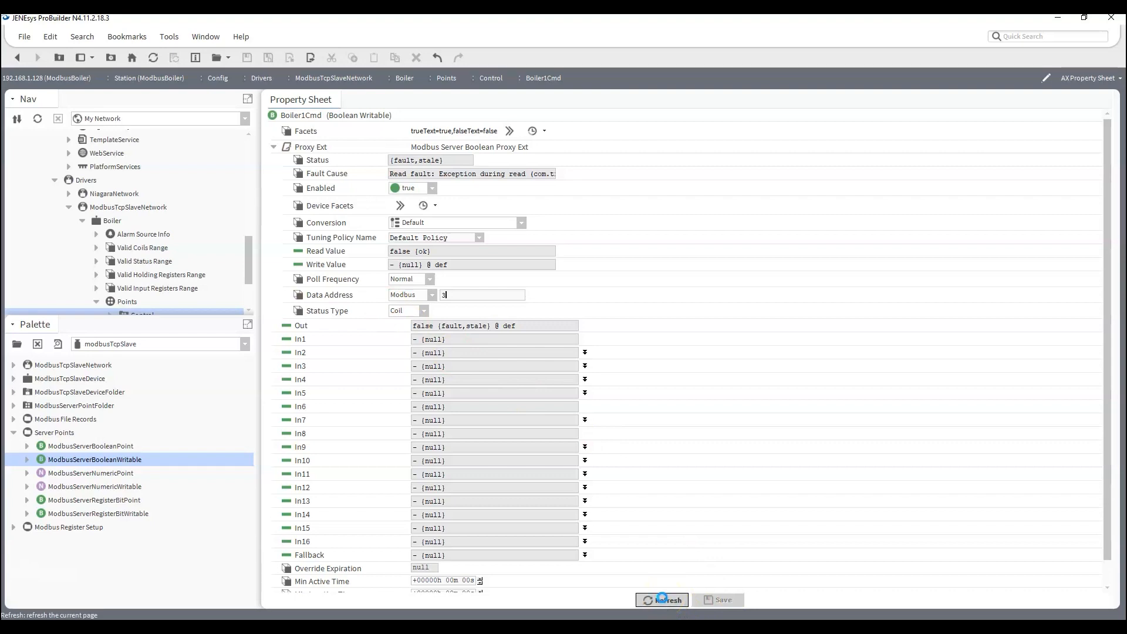
pyautogui.click(18, 59)
# Add a ModbusServerBooleanWritable point named HWP1Status to the Control wire sheet, beside and slightly below Boiler1Cmd.
pyautogui.scroll(-5, 663, 350)
pyautogui.scroll(2, 772, 357)
pyautogui.scroll(1, 772, 357)
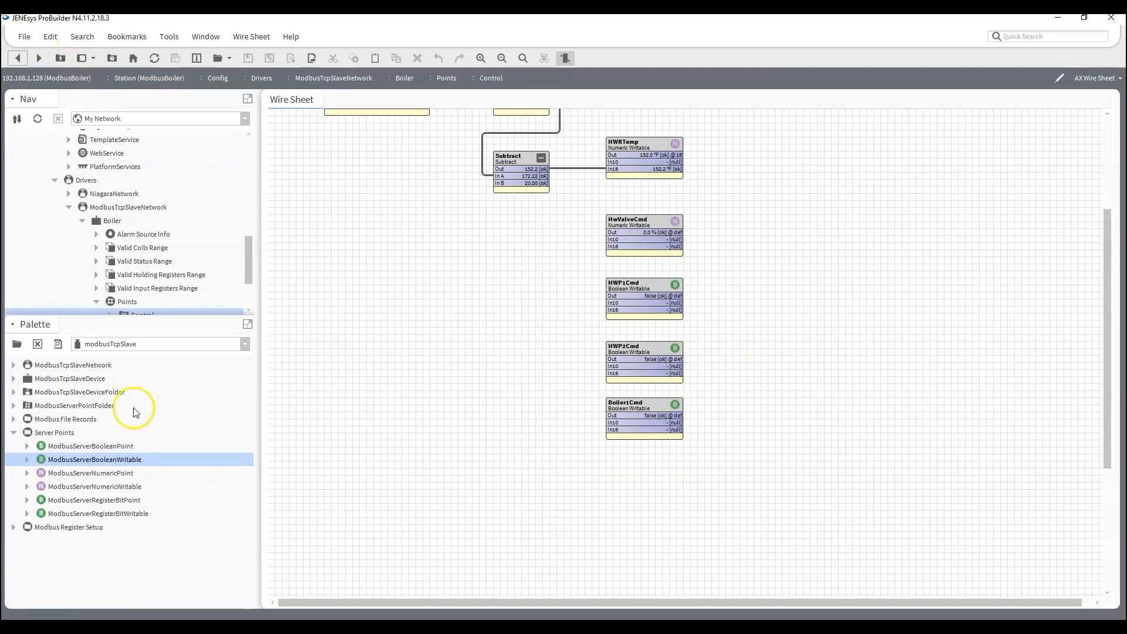
pyautogui.click(98, 447)
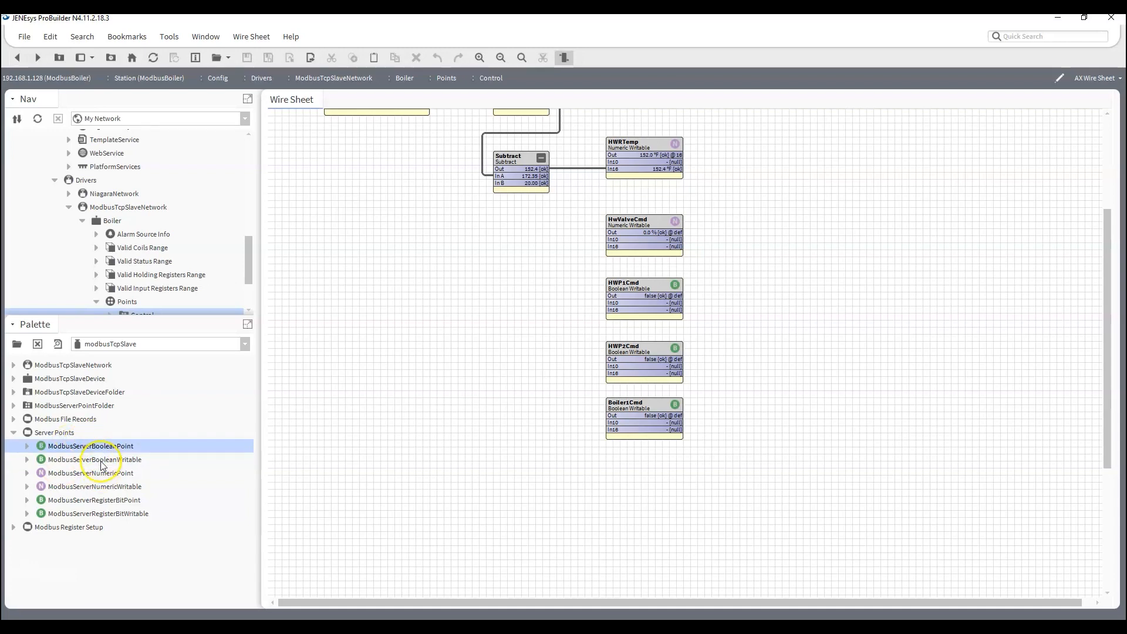
pyautogui.click(102, 461)
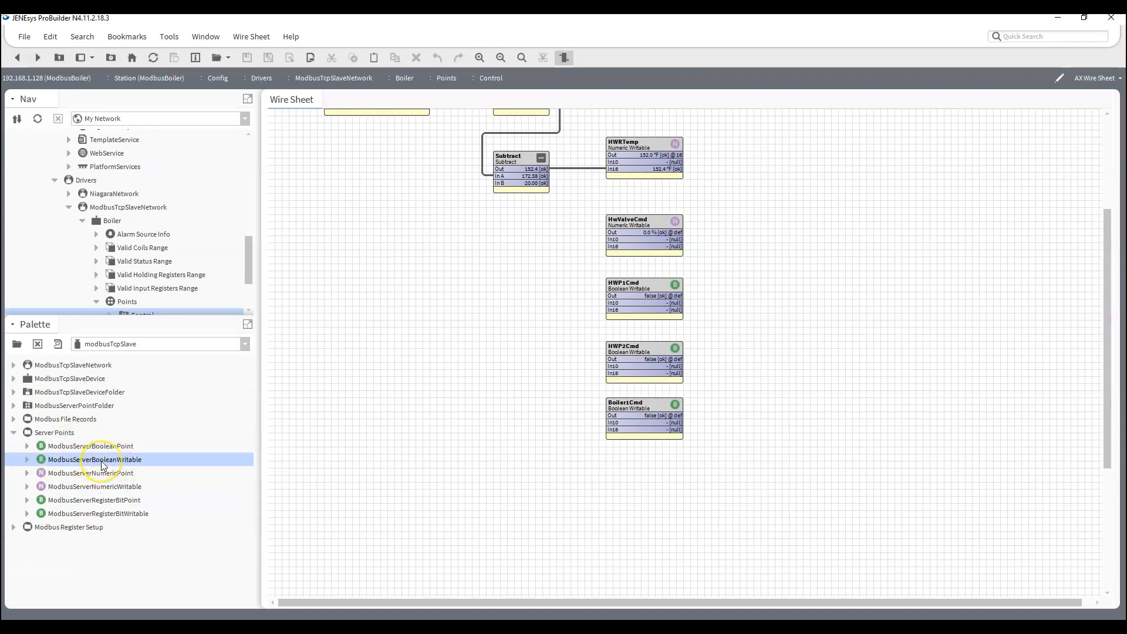
pyautogui.moveTo(102, 465); pyautogui.dragTo(794, 452)
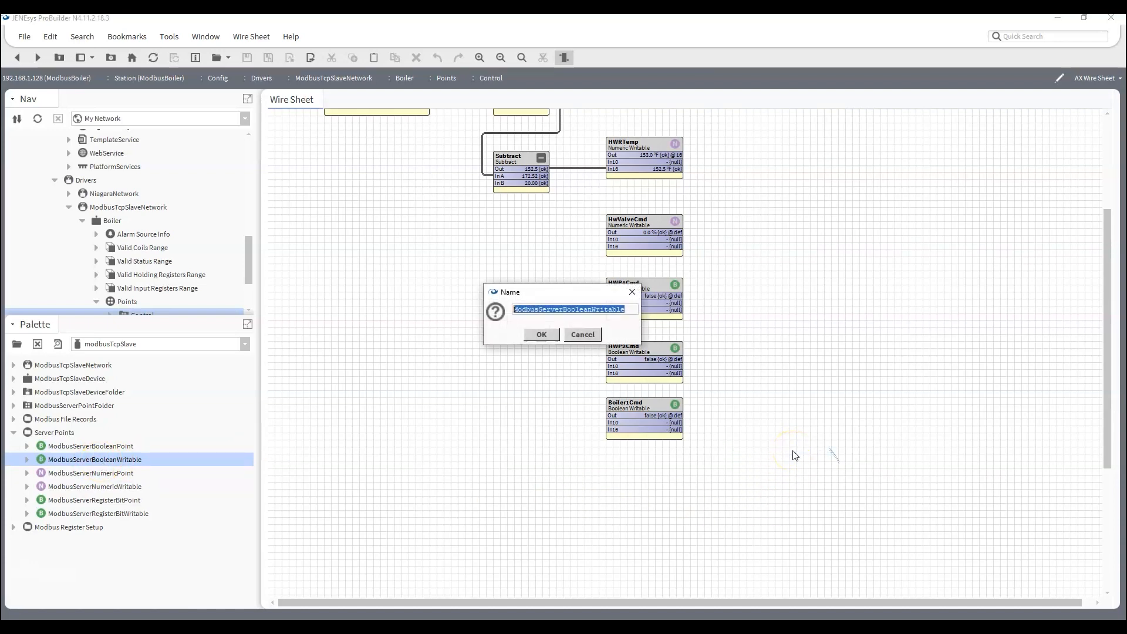
pyautogui.write('B')
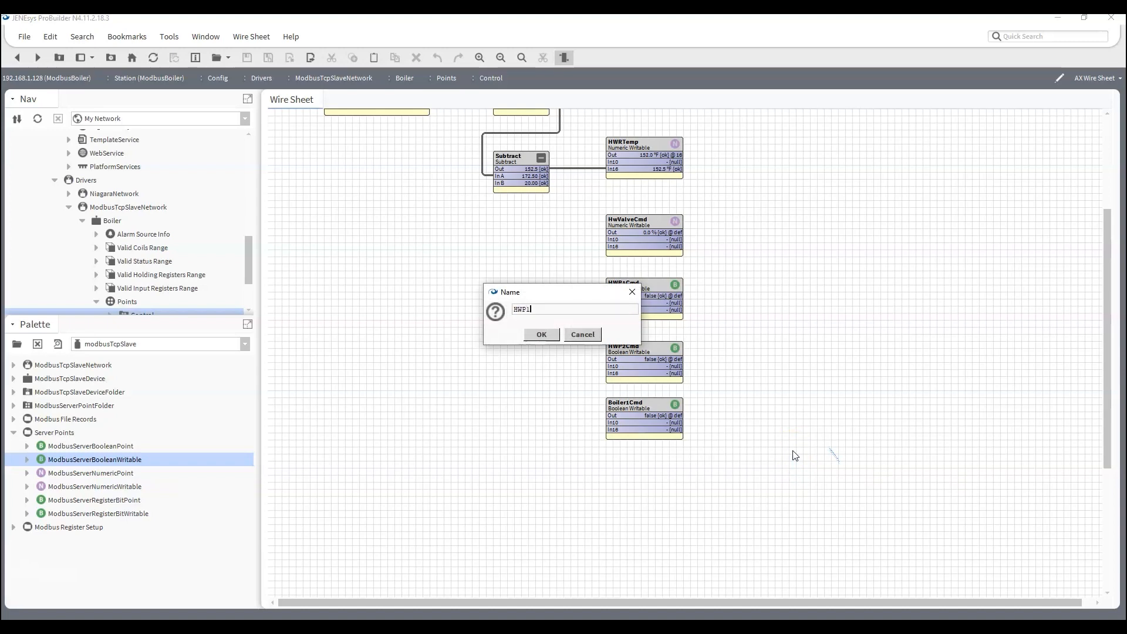
pyautogui.write('WP1Status')
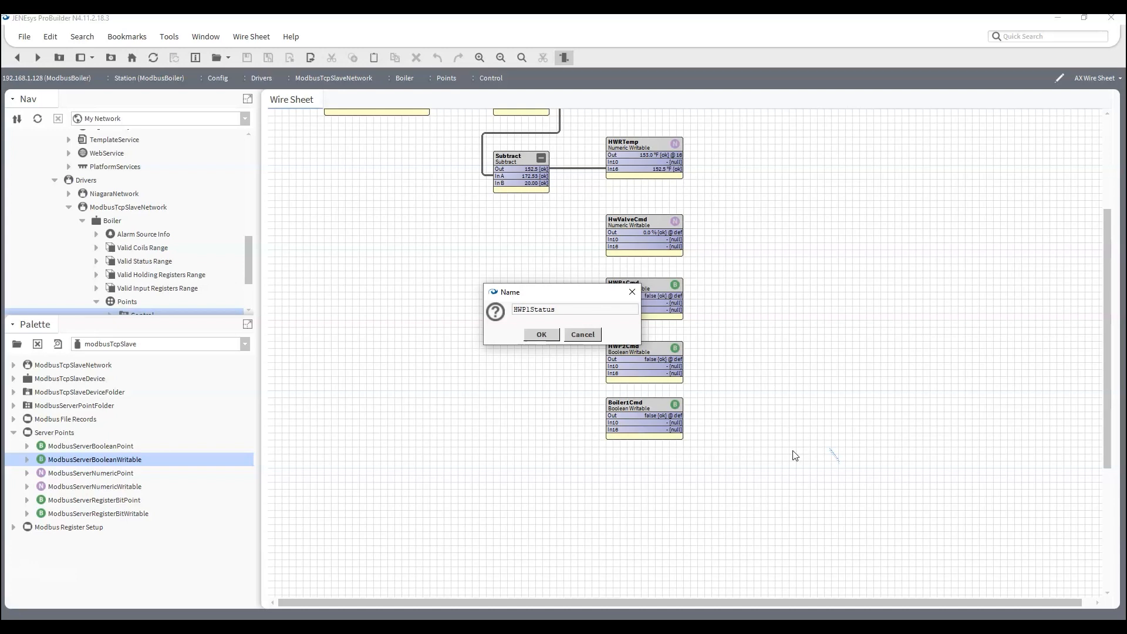
pyautogui.press('Return')
# Add a ModbusServerBooleanWritable point named HWP2Status and align it directly below HWP1Status.
pyautogui.moveTo(125, 464); pyautogui.dragTo(802, 506)
pyautogui.write('HW')
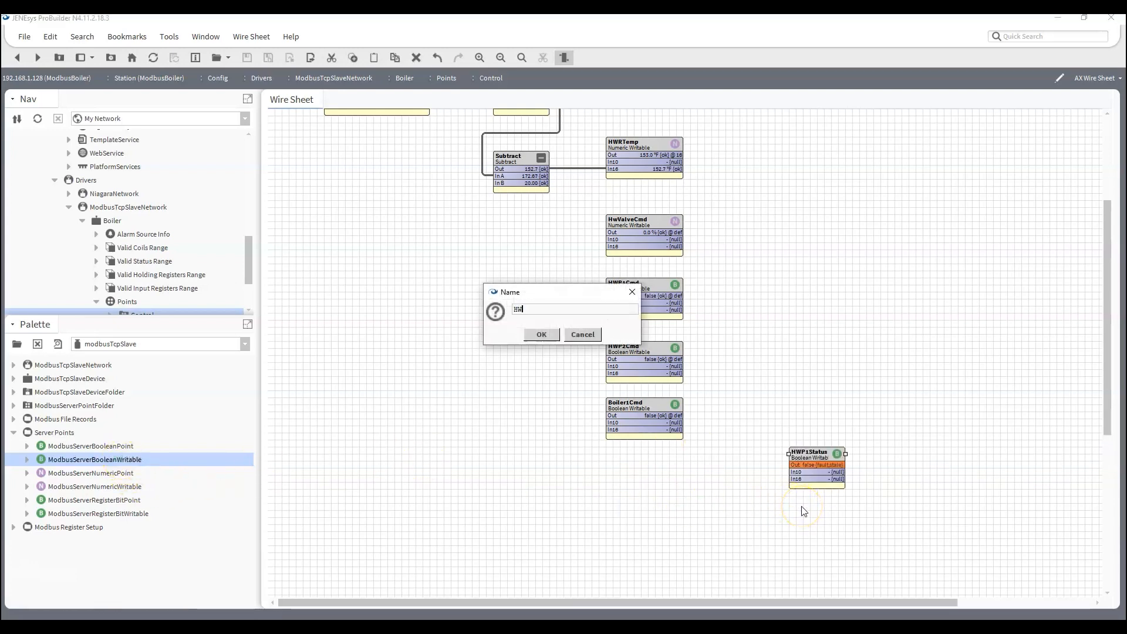
pyautogui.write('P2Status')
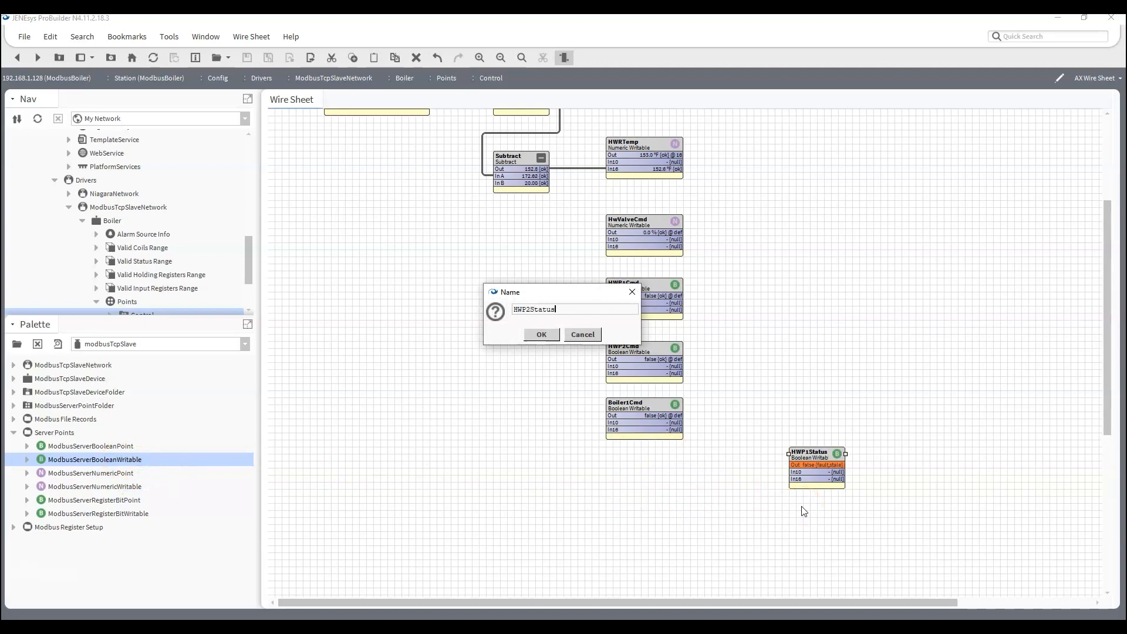
pyautogui.press('Return')
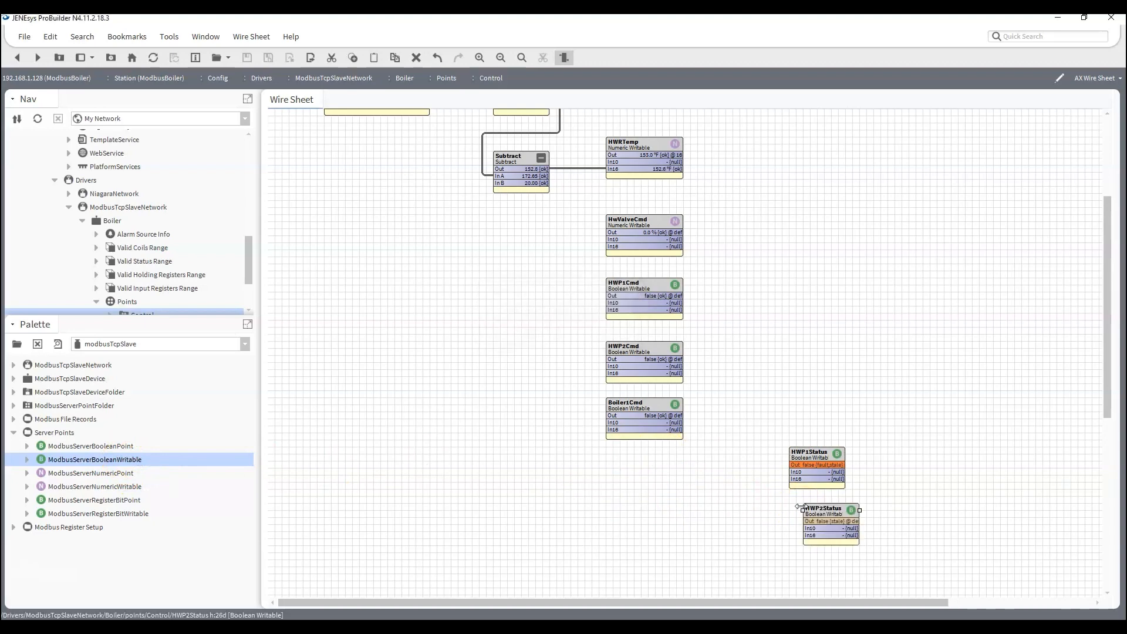
pyautogui.moveTo(802, 506); pyautogui.dragTo(788, 507)
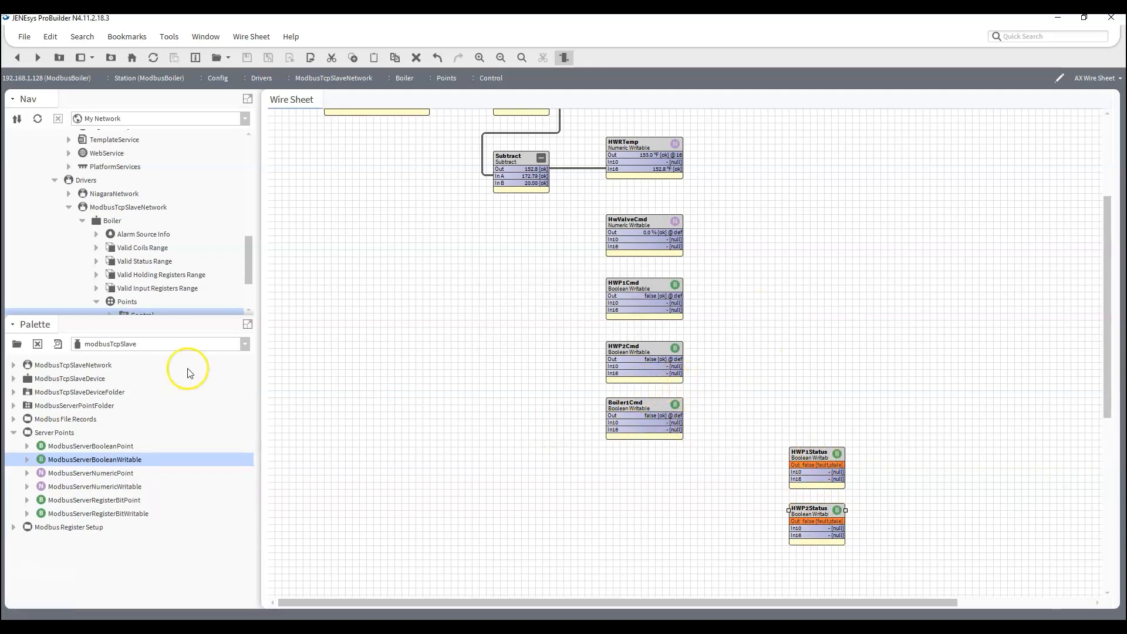
# Add a BooleanDelay from the kitControl palette's Timer group between the command points and the status points, keeping its default name.
pyautogui.click(136, 344)
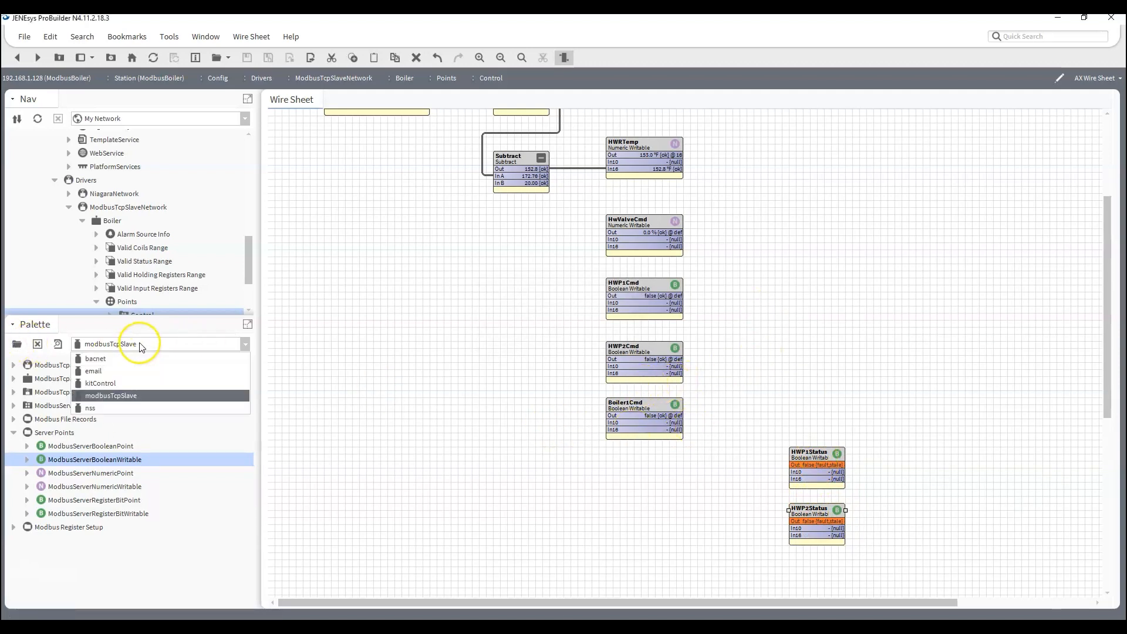
pyautogui.click(124, 384)
pyautogui.scroll(-2, 115, 435)
pyautogui.click(15, 401)
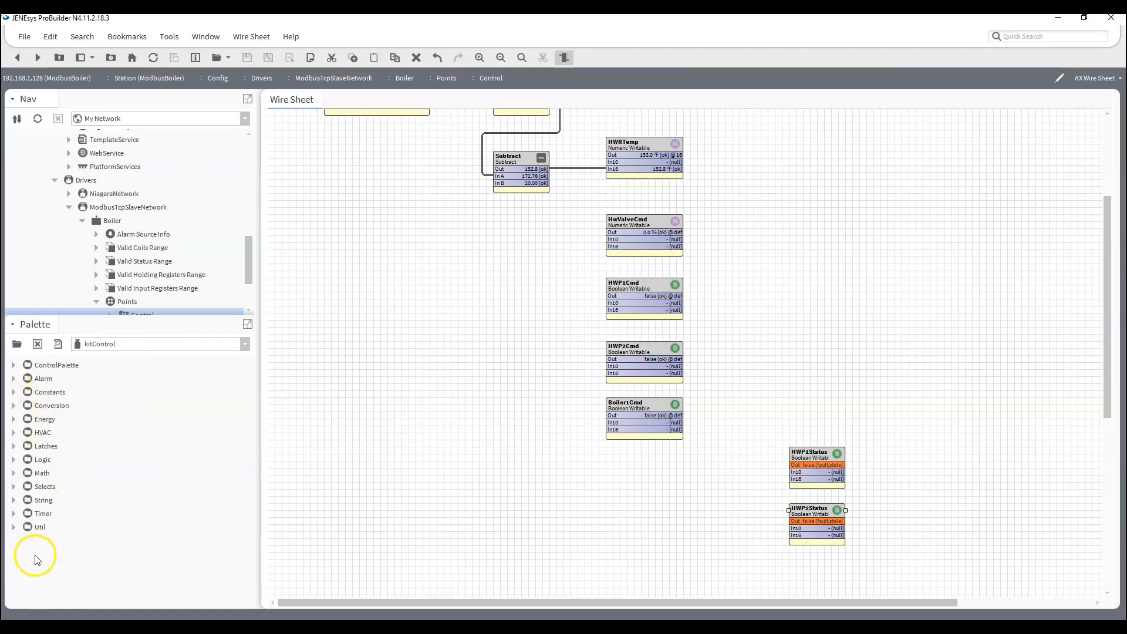
pyautogui.click(12, 513)
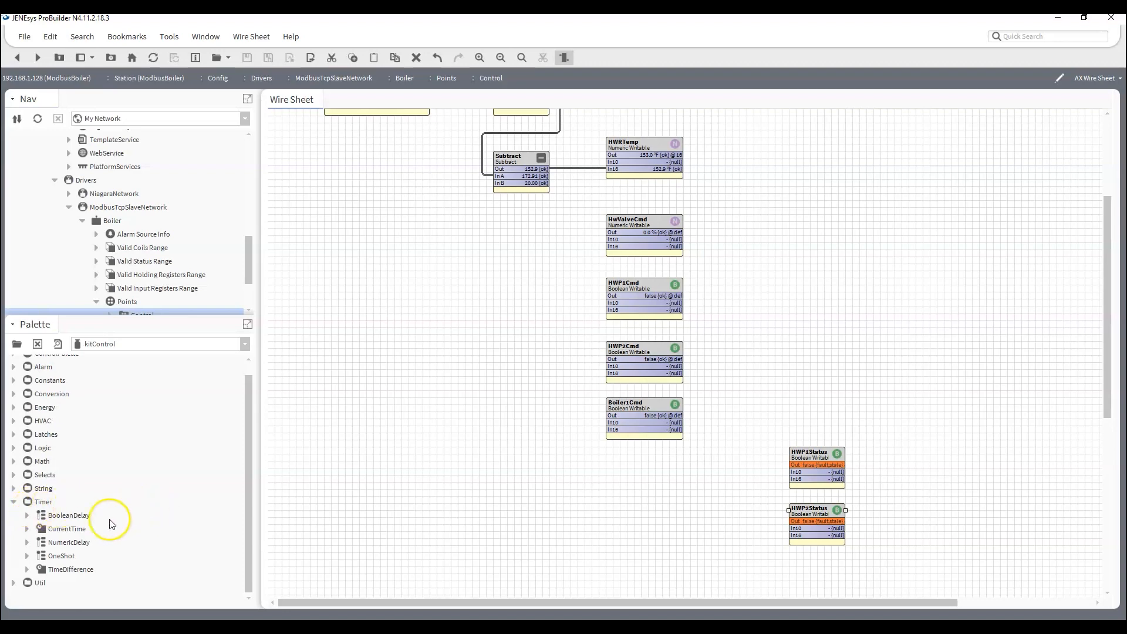
pyautogui.moveTo(69, 515); pyautogui.dragTo(694, 473)
pyautogui.click(541, 335)
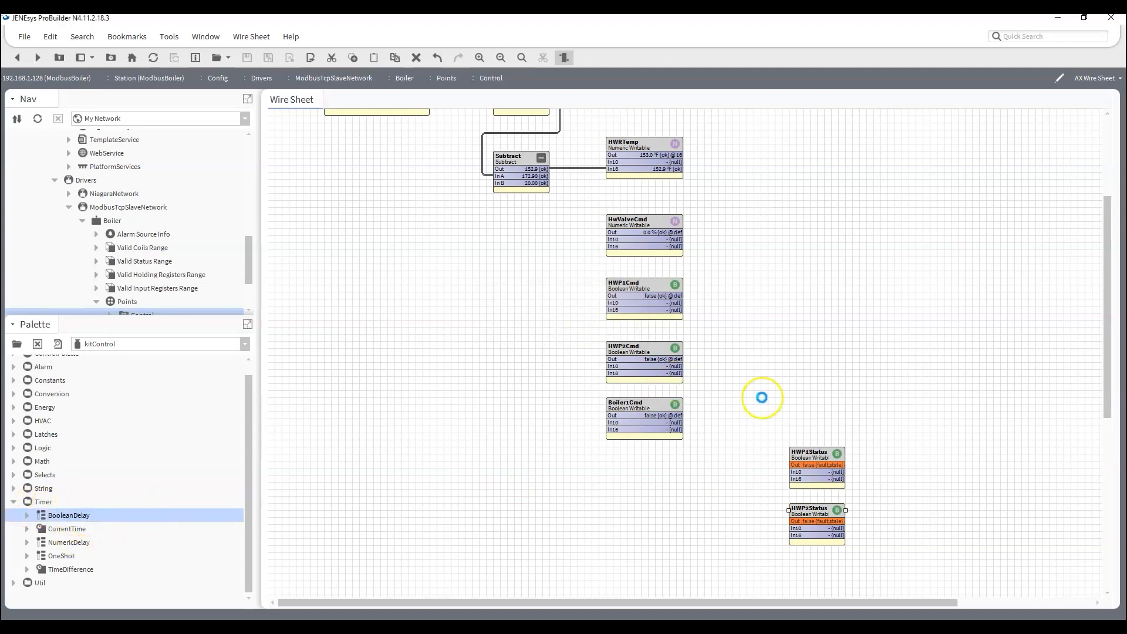
# Move HWP1Status and HWP2Status farther from the command points and line up the BooleanDelay beside HWP1Status.
pyautogui.moveTo(822, 466); pyautogui.dragTo(850, 452)
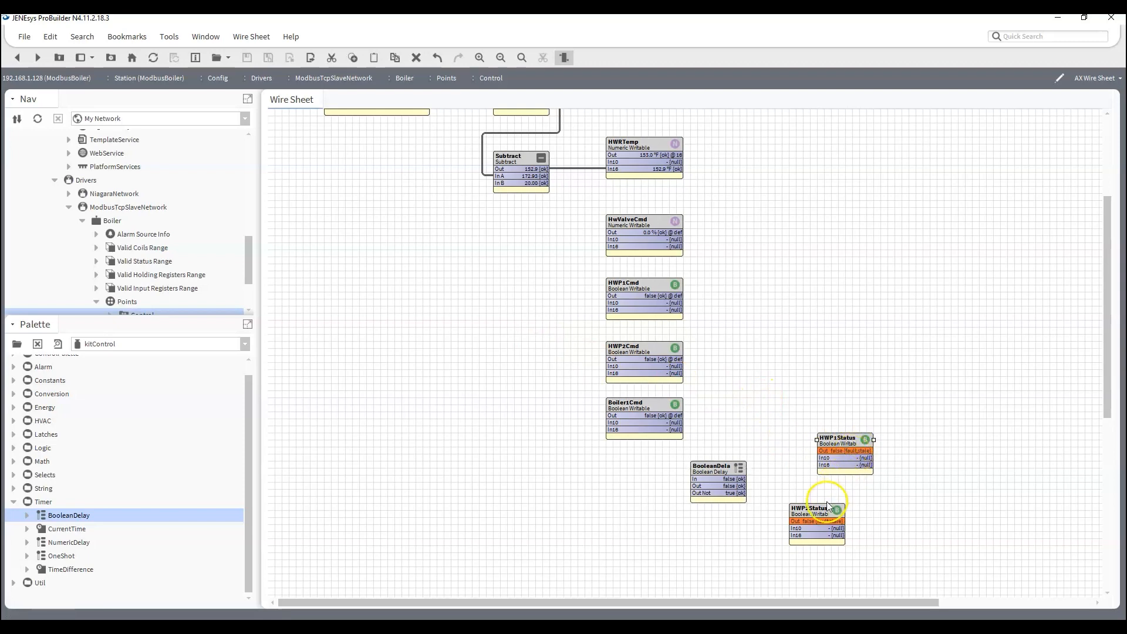
pyautogui.moveTo(843, 509); pyautogui.dragTo(892, 502)
pyautogui.moveTo(698, 474); pyautogui.dragTo(721, 445)
# Set the BooleanDelay's On Delay to 03m 01s, adjust the minutes of its Off Delay, save and return to the wire sheet.
pyautogui.doubleClick(721, 445)
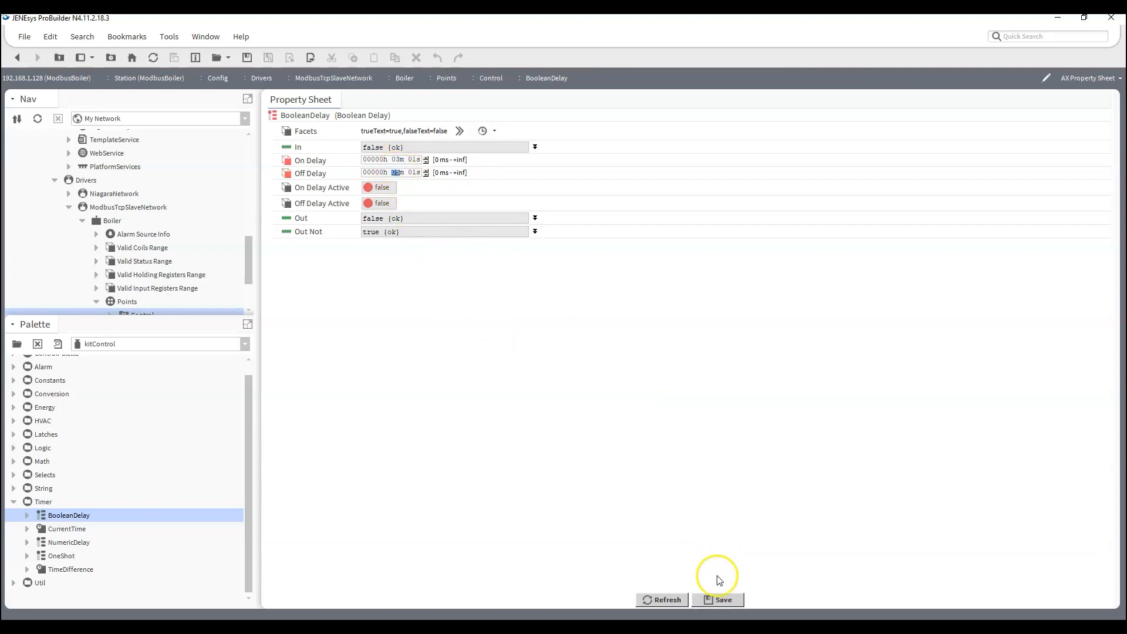
pyautogui.click(724, 599)
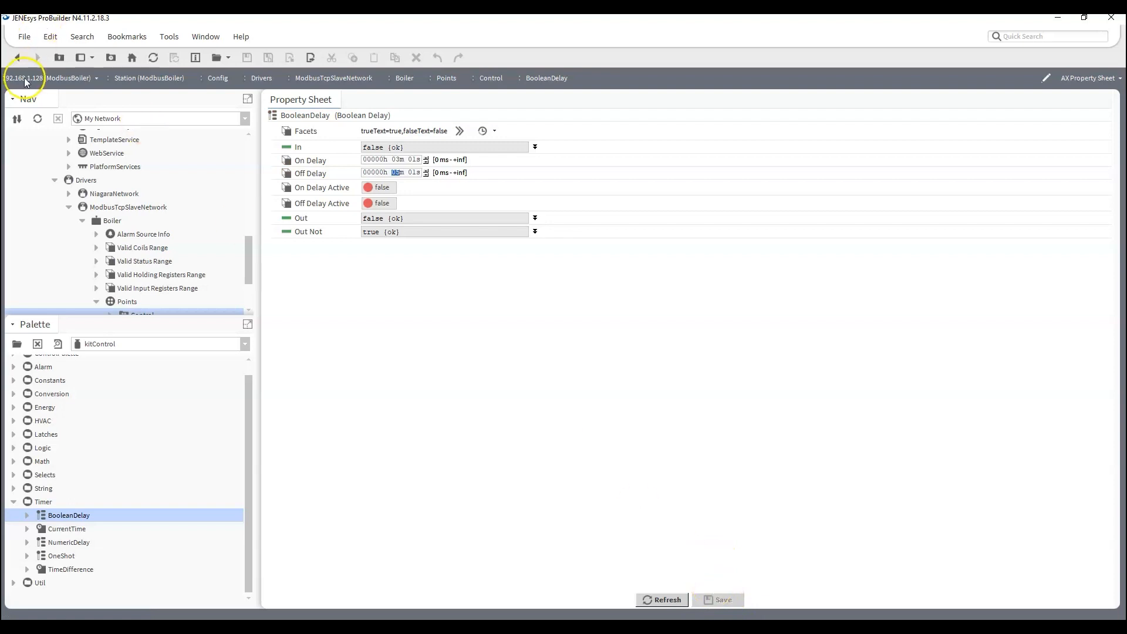
pyautogui.click(17, 57)
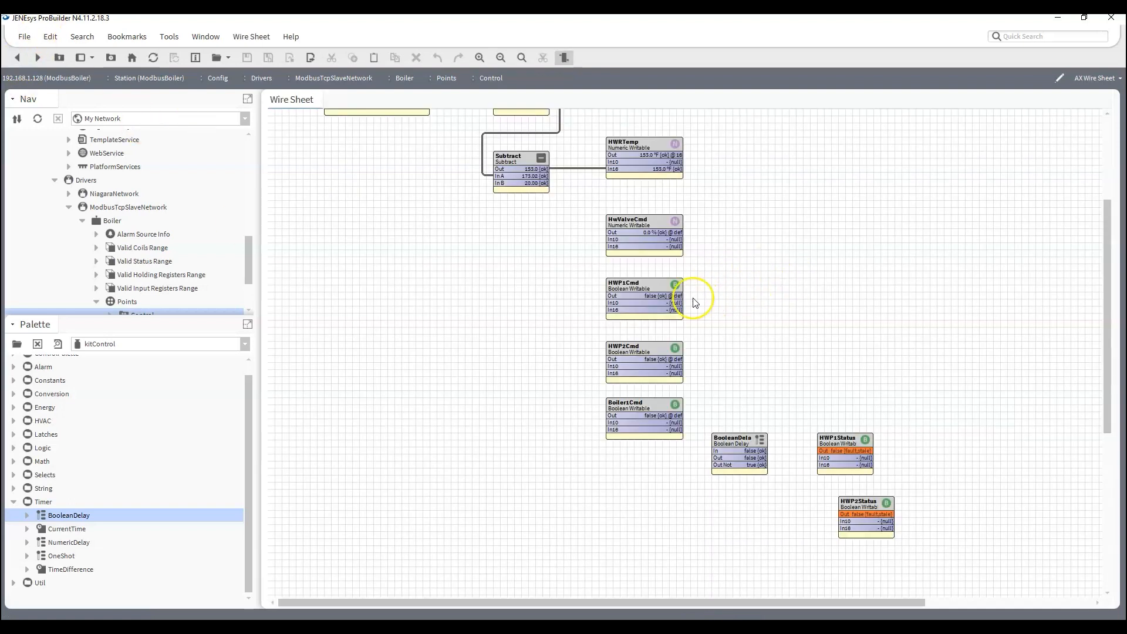
# Link HWP1Cmd's Out to the BooleanDelay's In and the delay's Out to HWP1Status In16.
pyautogui.moveTo(682, 296); pyautogui.dragTo(832, 453)
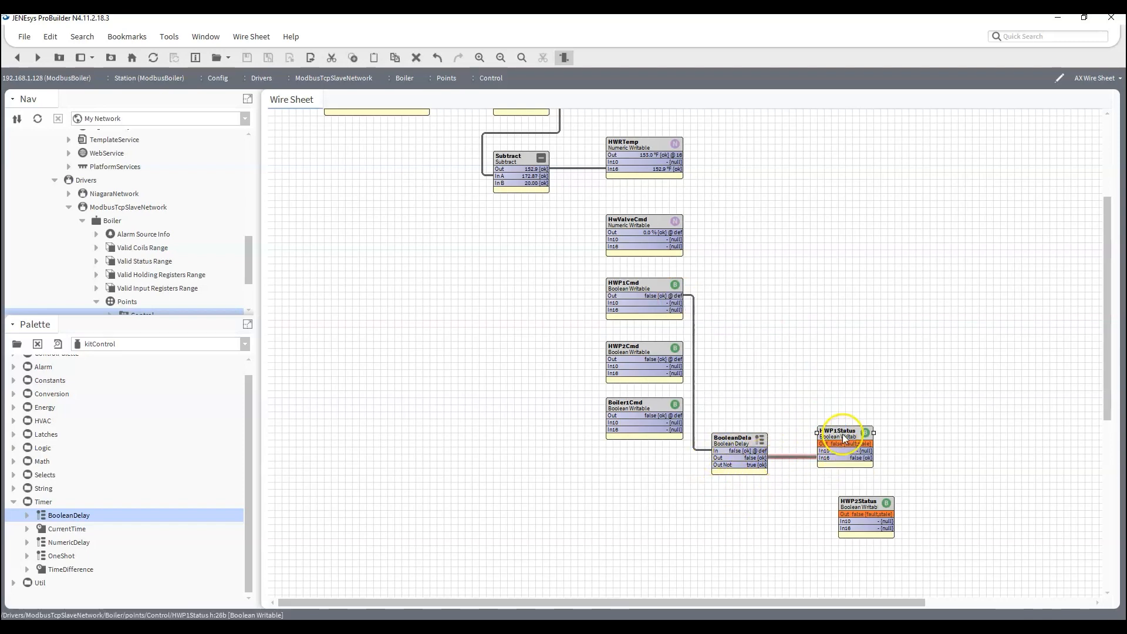
# Duplicate the BooleanDelay, place the copy directly below the original and link HWP2Cmd's Out to the copy's In.
pyautogui.rightClick(754, 448)
pyautogui.click(770, 376)
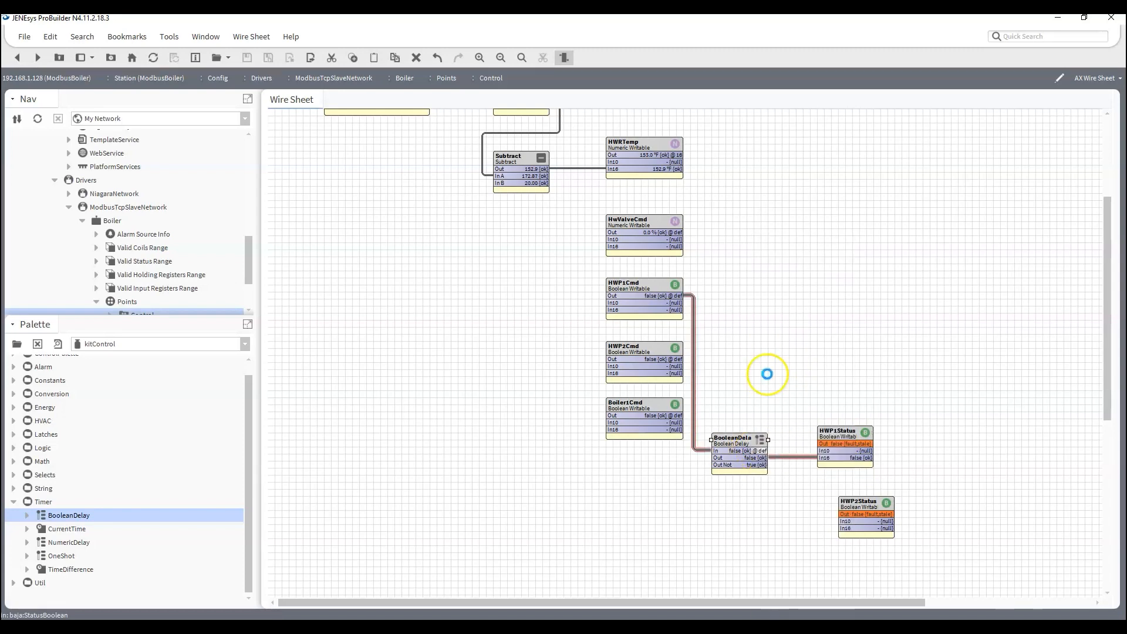
pyautogui.click(537, 332)
pyautogui.moveTo(752, 451); pyautogui.dragTo(744, 494)
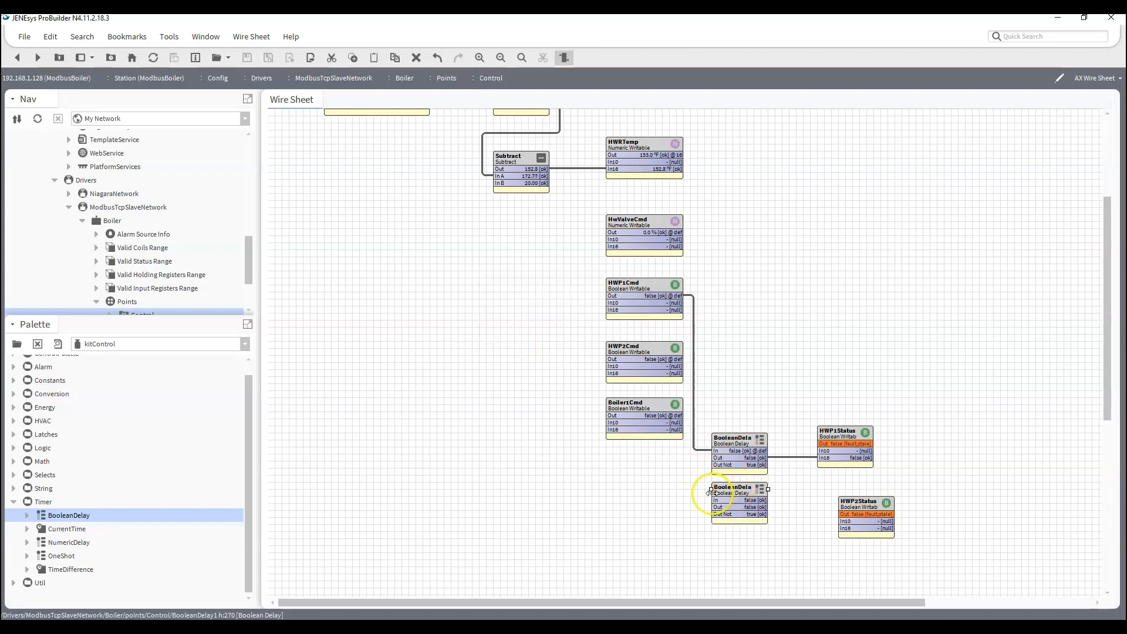
pyautogui.moveTo(661, 361); pyautogui.dragTo(711, 499)
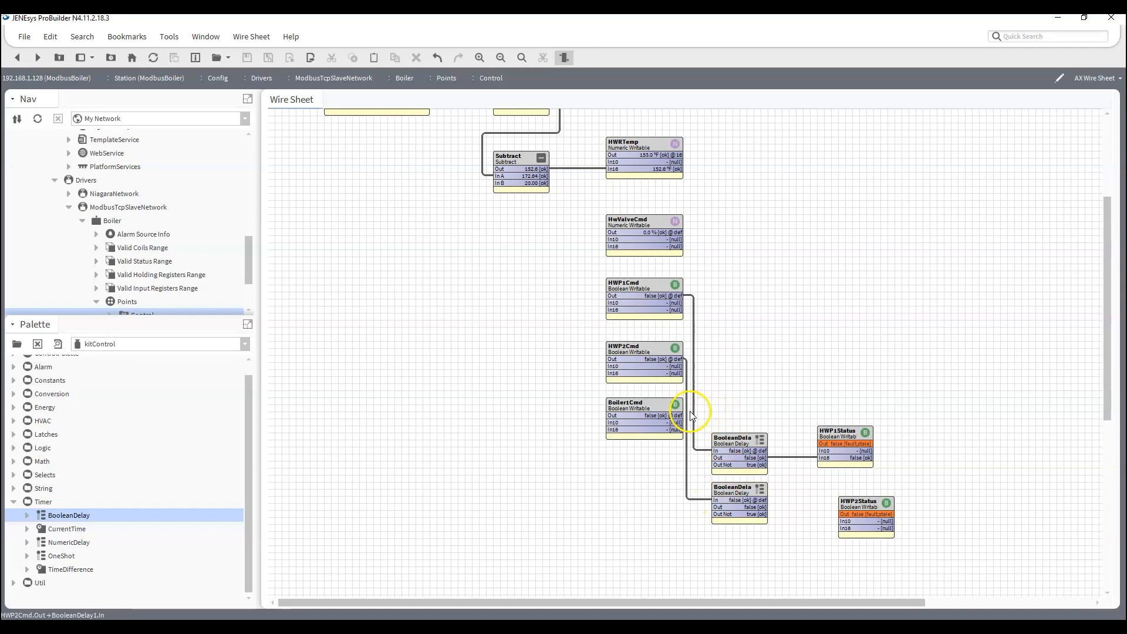
# Line up the delay and status blocks beside HWP1Cmd and HWP2Cmd, and link the second delay's Out to HWP2Status In16.
pyautogui.moveTo(897, 484); pyautogui.dragTo(664, 406)
pyautogui.moveTo(753, 445); pyautogui.dragTo(759, 297)
pyautogui.click(864, 503)
pyautogui.moveTo(851, 442); pyautogui.dragTo(850, 349)
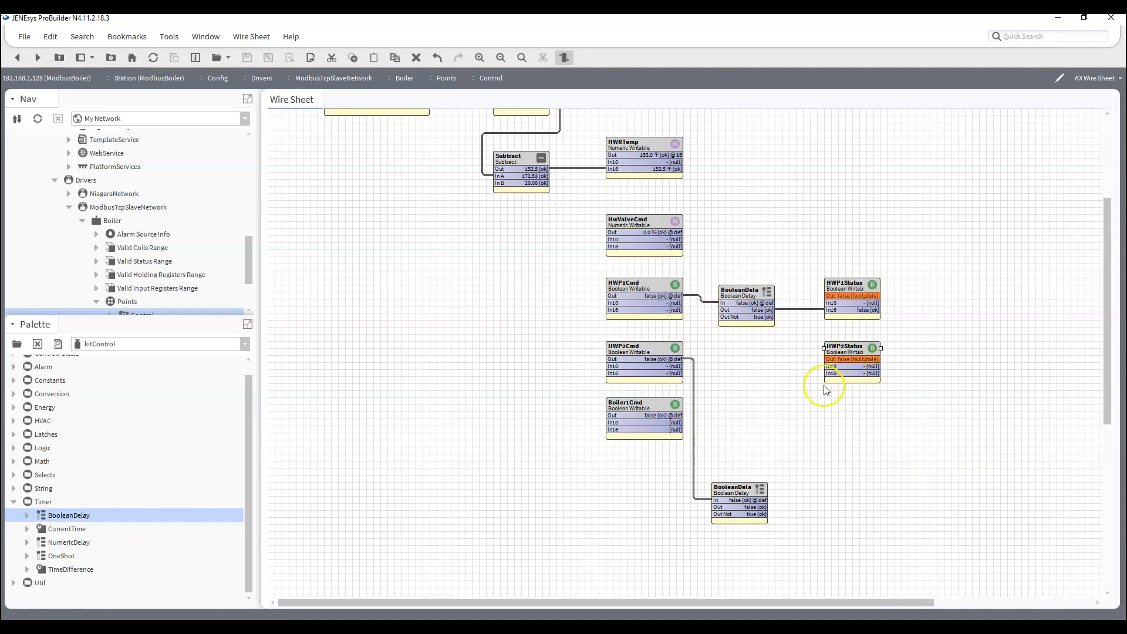
pyautogui.moveTo(743, 493); pyautogui.dragTo(744, 353)
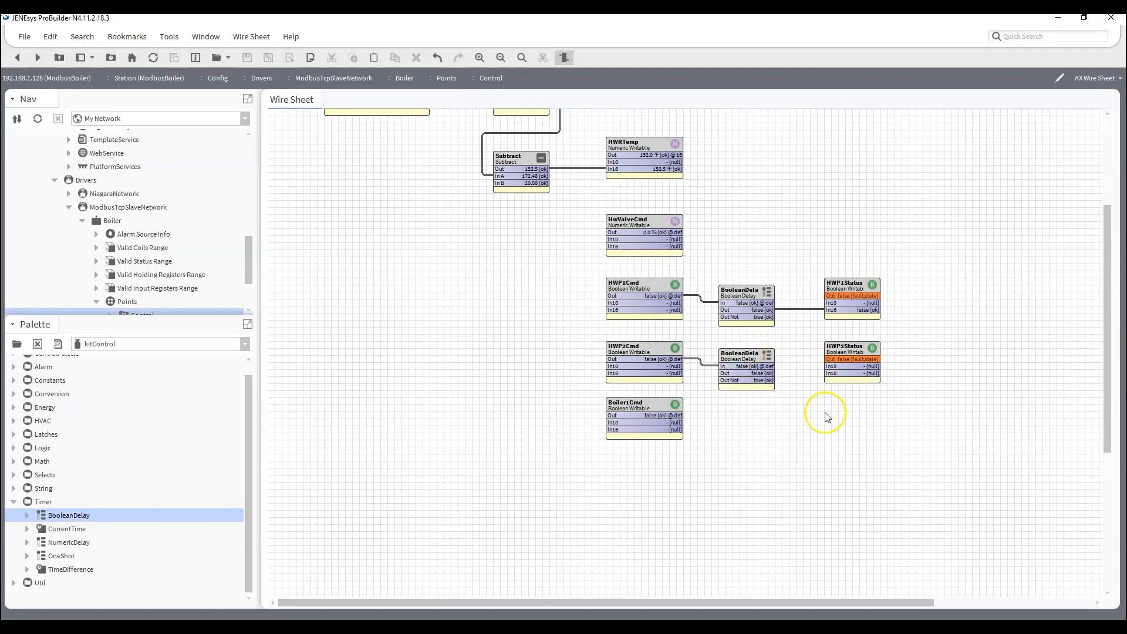
pyautogui.moveTo(746, 357); pyautogui.dragTo(744, 350)
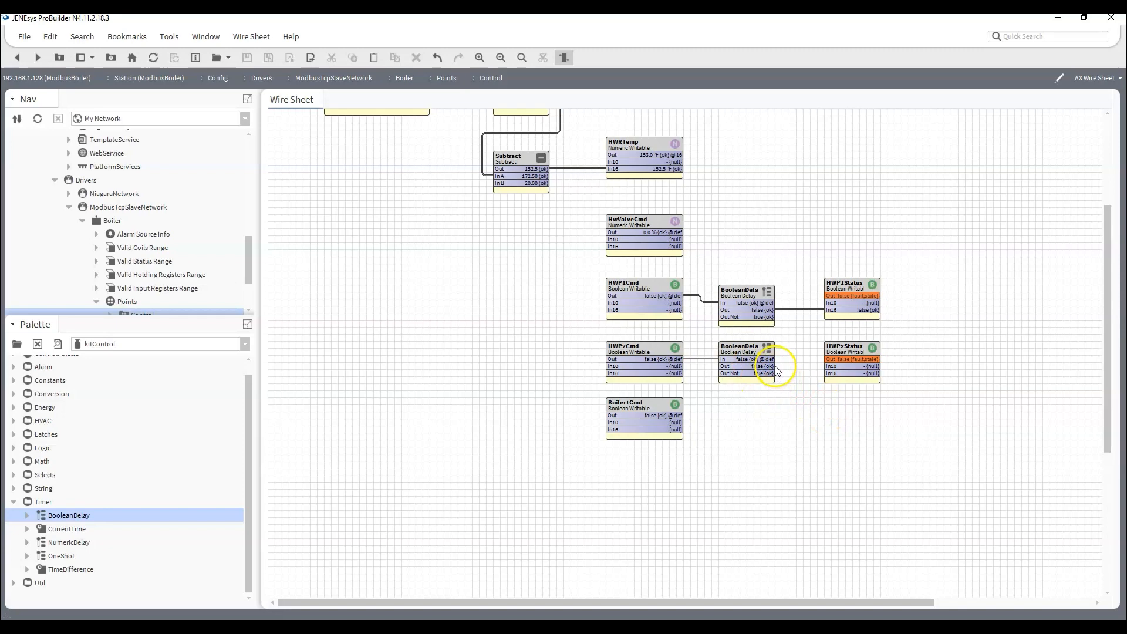
pyautogui.moveTo(760, 367); pyautogui.dragTo(850, 344)
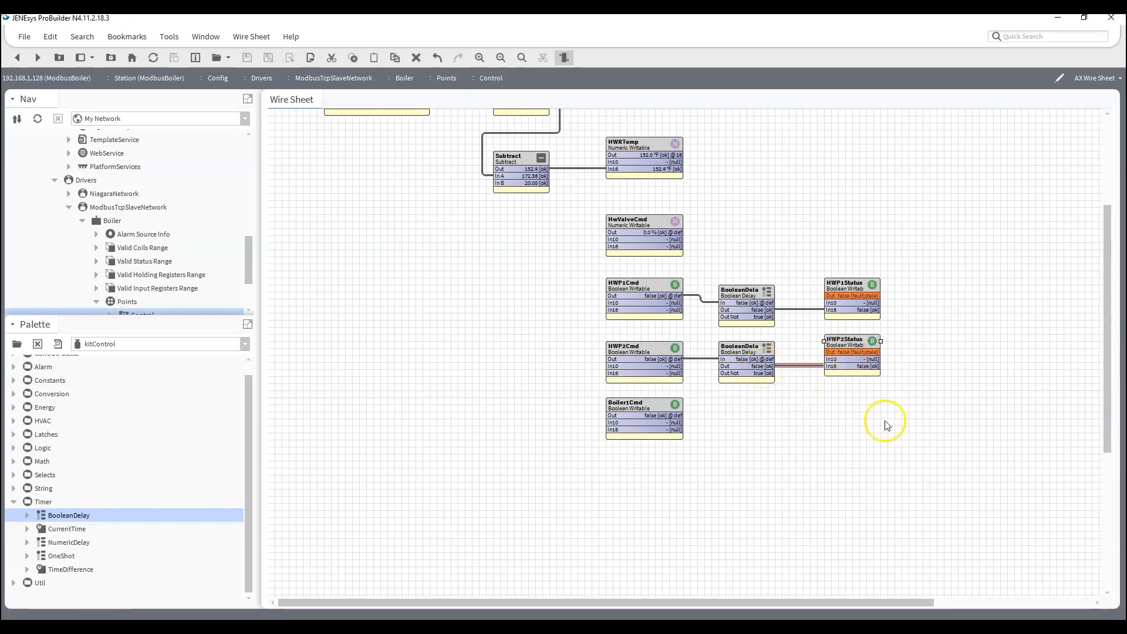
# Set HWP1Status's proxy extension to status type Input and Modbus data address 10001, save it and return to the wire sheet.
pyautogui.click(850, 298)
pyautogui.doubleClick(850, 297)
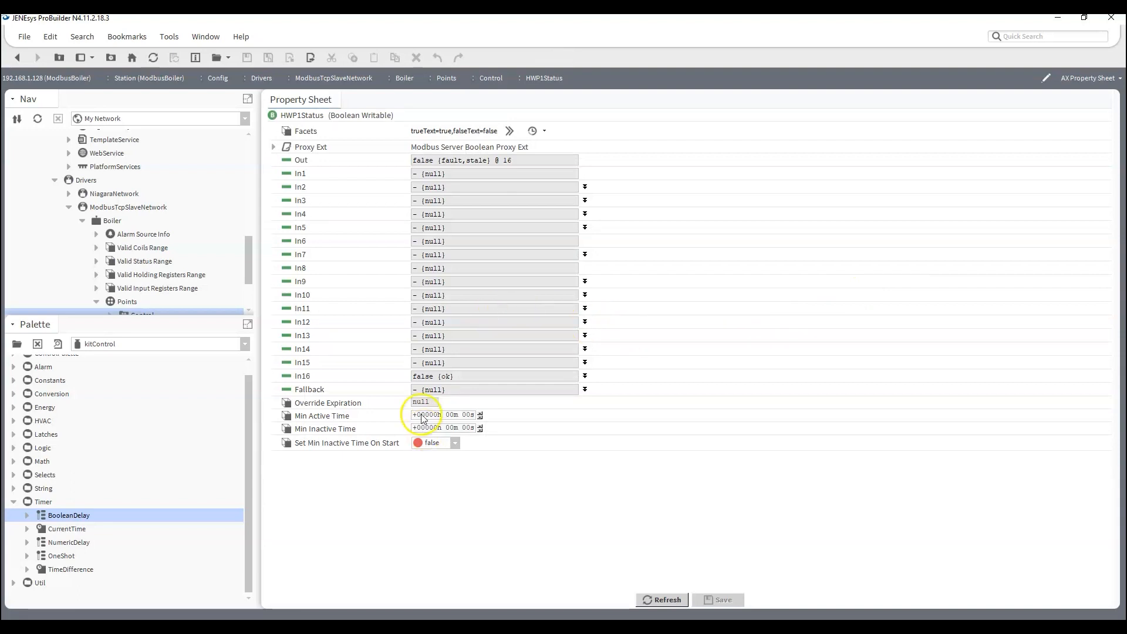
pyautogui.click(274, 147)
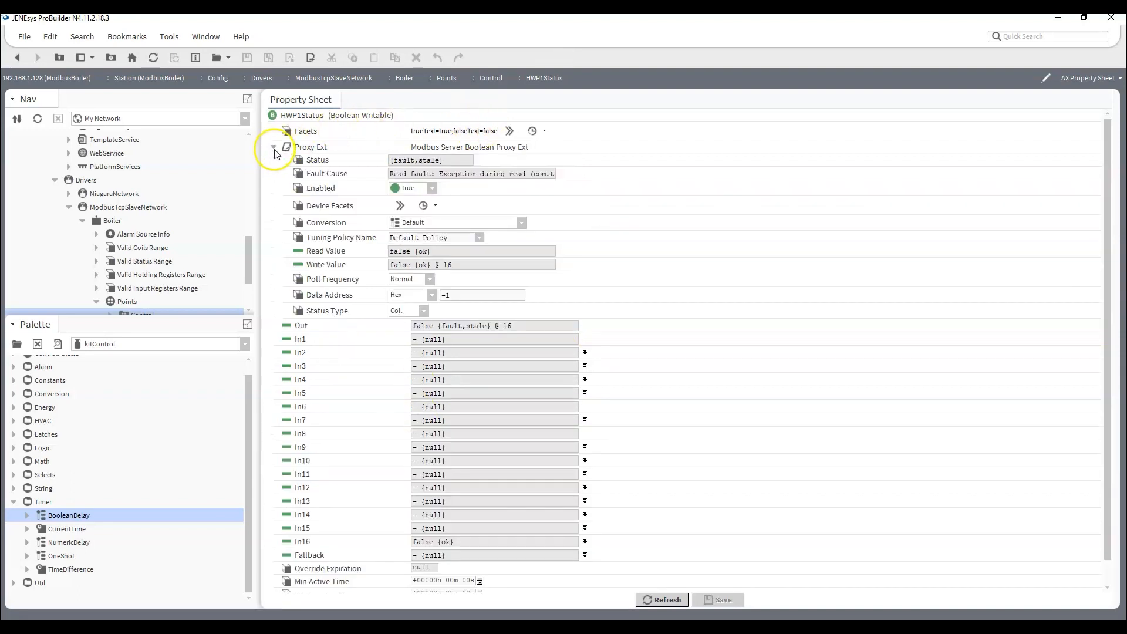
pyautogui.click(417, 336)
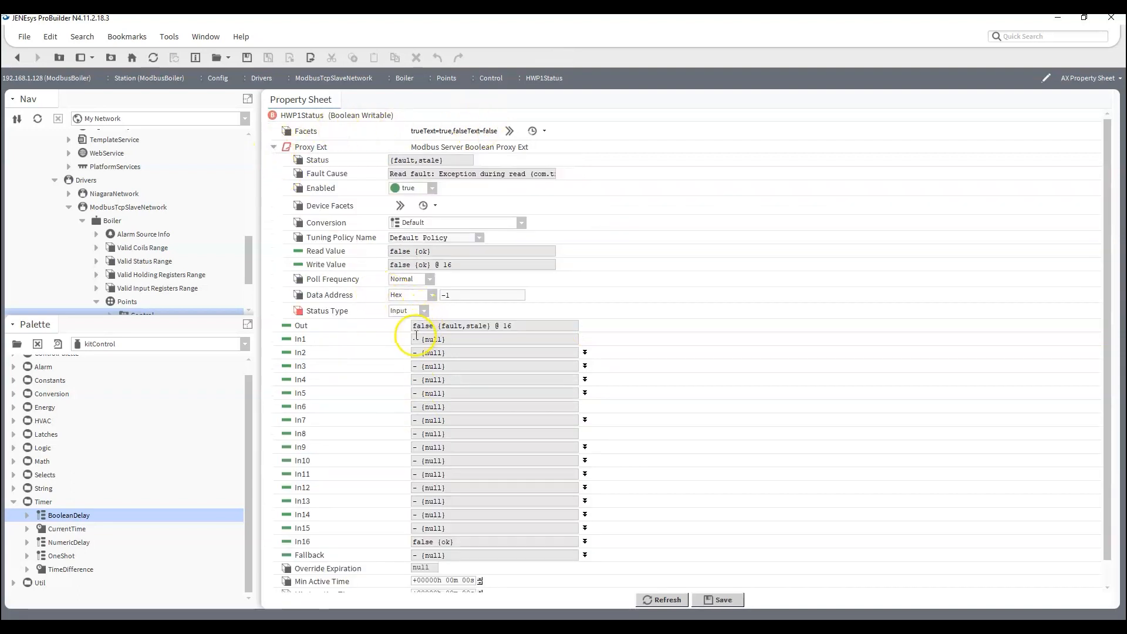
pyautogui.click(432, 295)
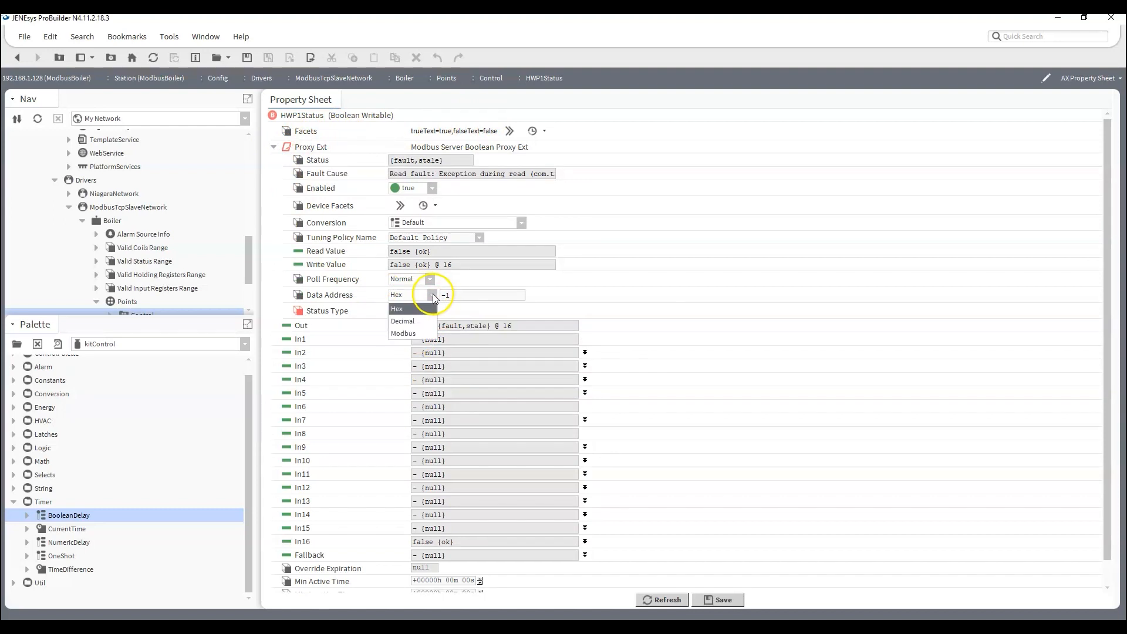
pyautogui.click(415, 333)
pyautogui.doubleClick(463, 296)
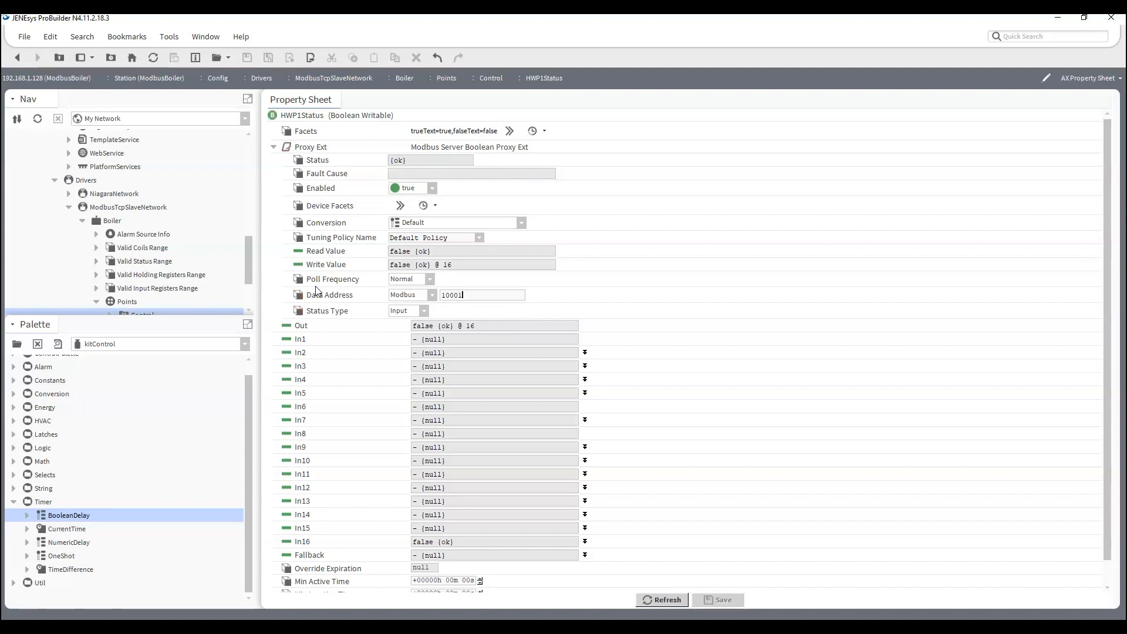
pyautogui.click(19, 57)
# Set HWP2Status's proxy extension to Modbus data address 10002 and status type Input, save it and return to the wire sheet.
pyautogui.doubleClick(764, 346)
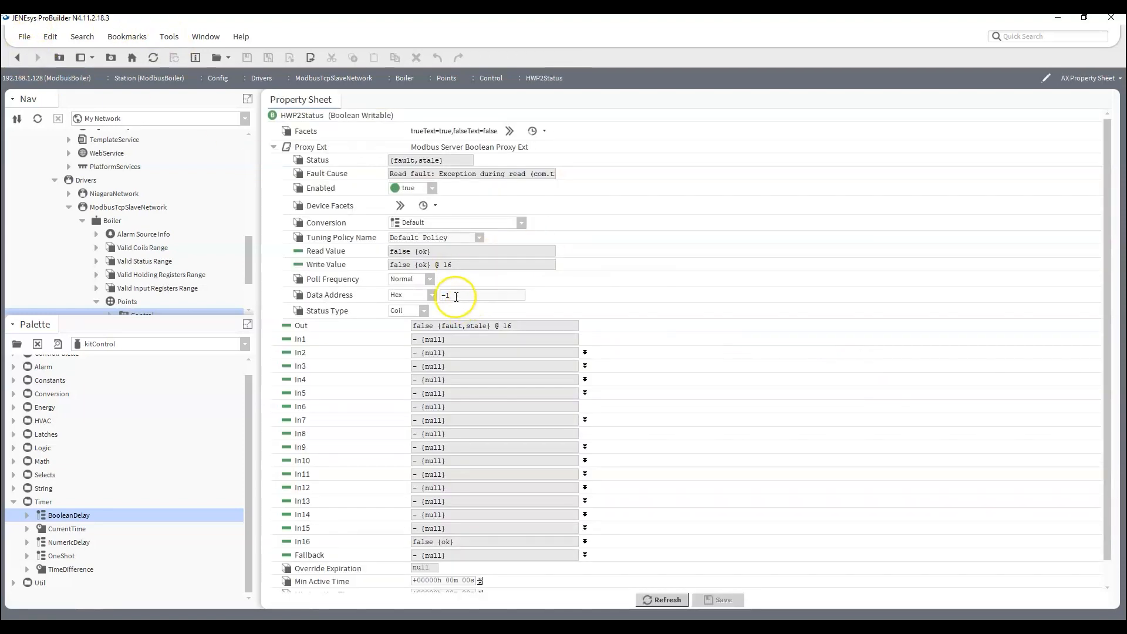
pyautogui.click(432, 294)
pyautogui.click(411, 322)
pyautogui.click(470, 296)
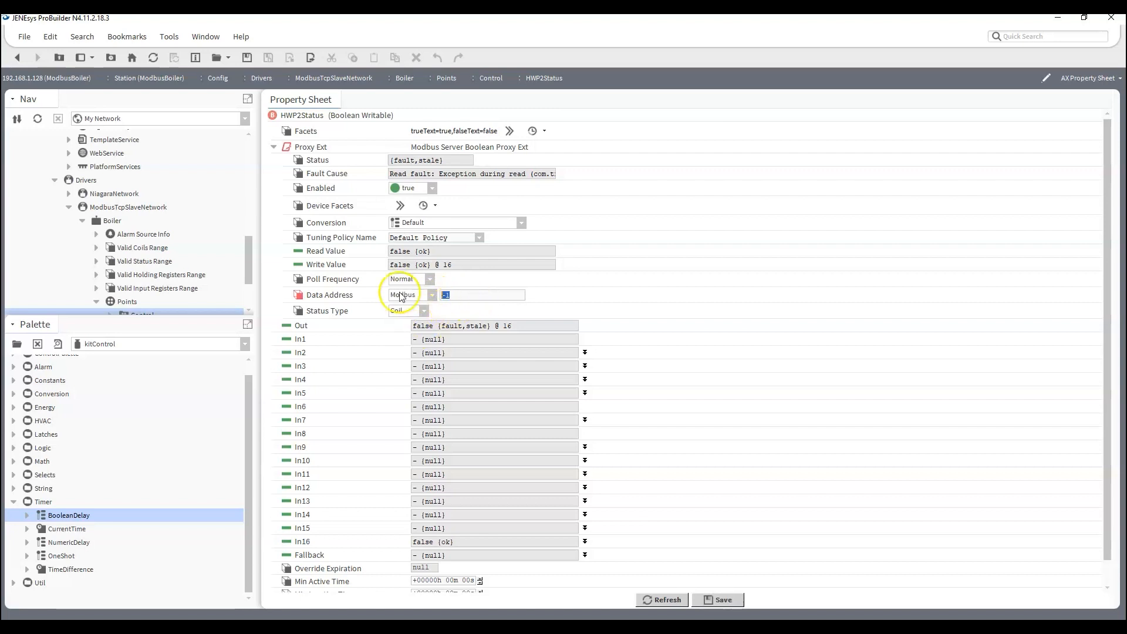
pyautogui.press('Return')
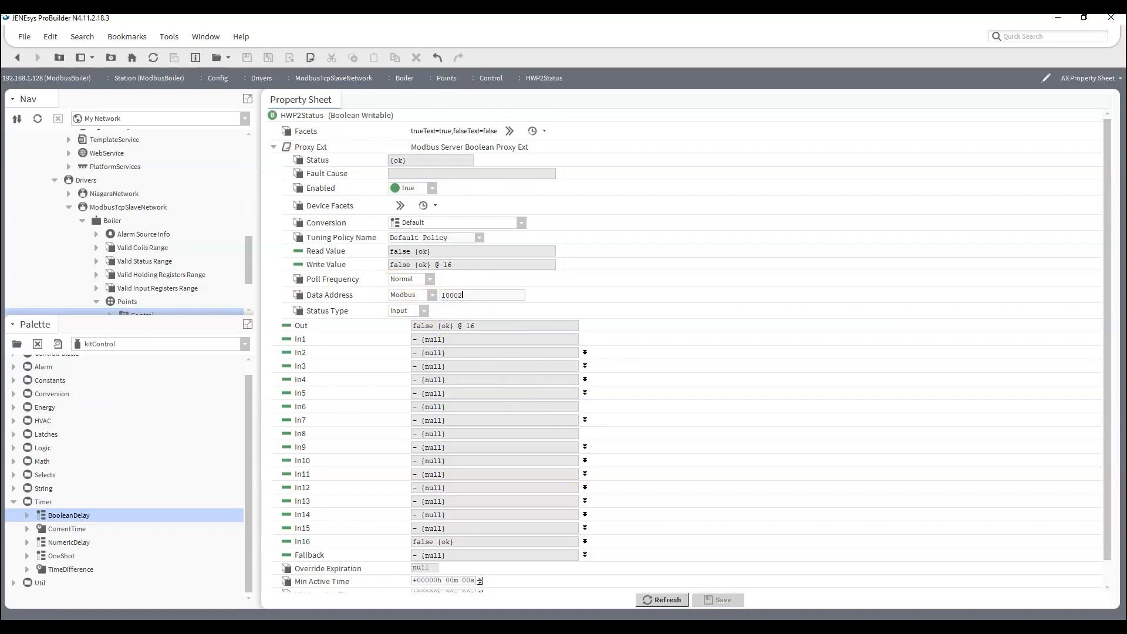
pyautogui.click(20, 59)
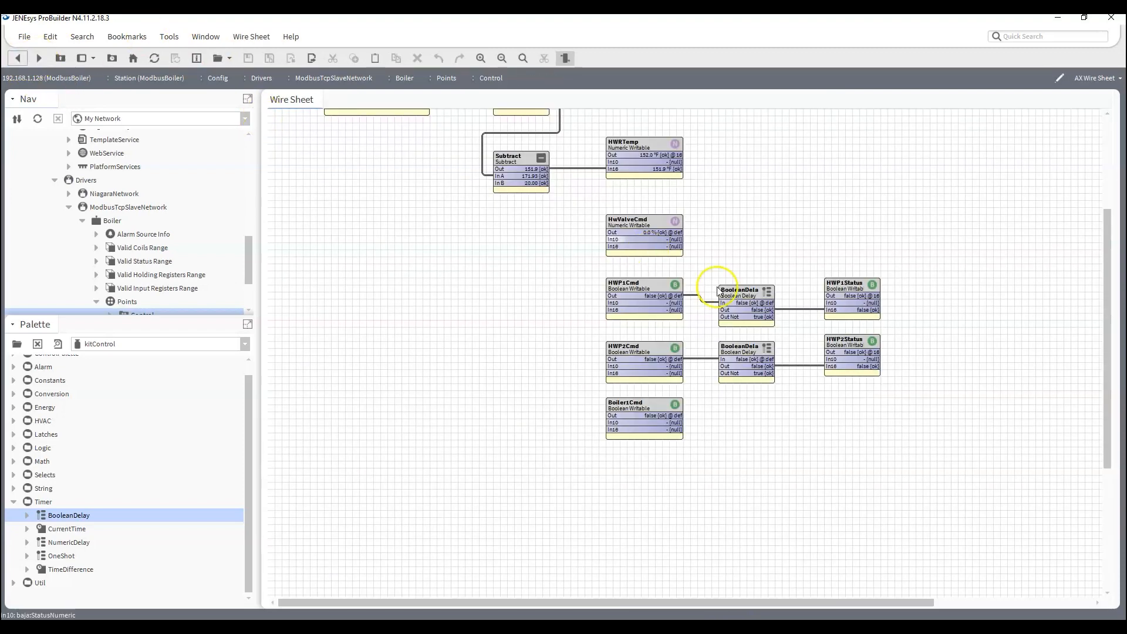
# Move the first BooleanDelay and the HWP1Status and HWP2Status blocks so they line up with their pump commands.
pyautogui.click(741, 286)
pyautogui.moveTo(741, 286); pyautogui.dragTo(741, 289)
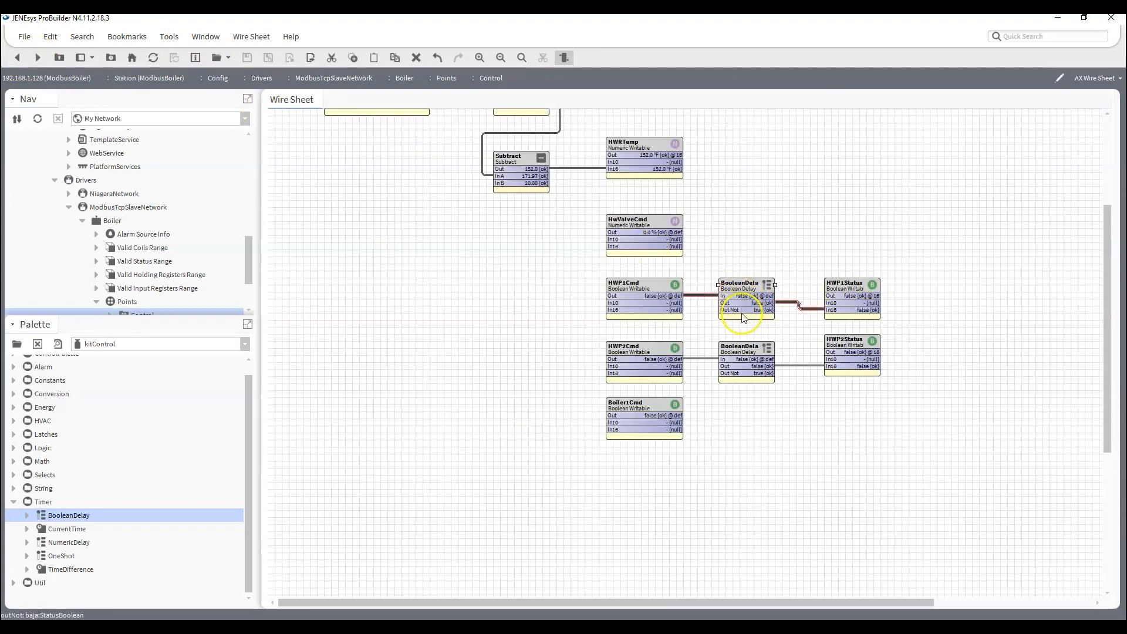
pyautogui.moveTo(845, 281); pyautogui.dragTo(846, 274)
pyautogui.click(849, 353)
pyautogui.scroll(3, 646, 258)
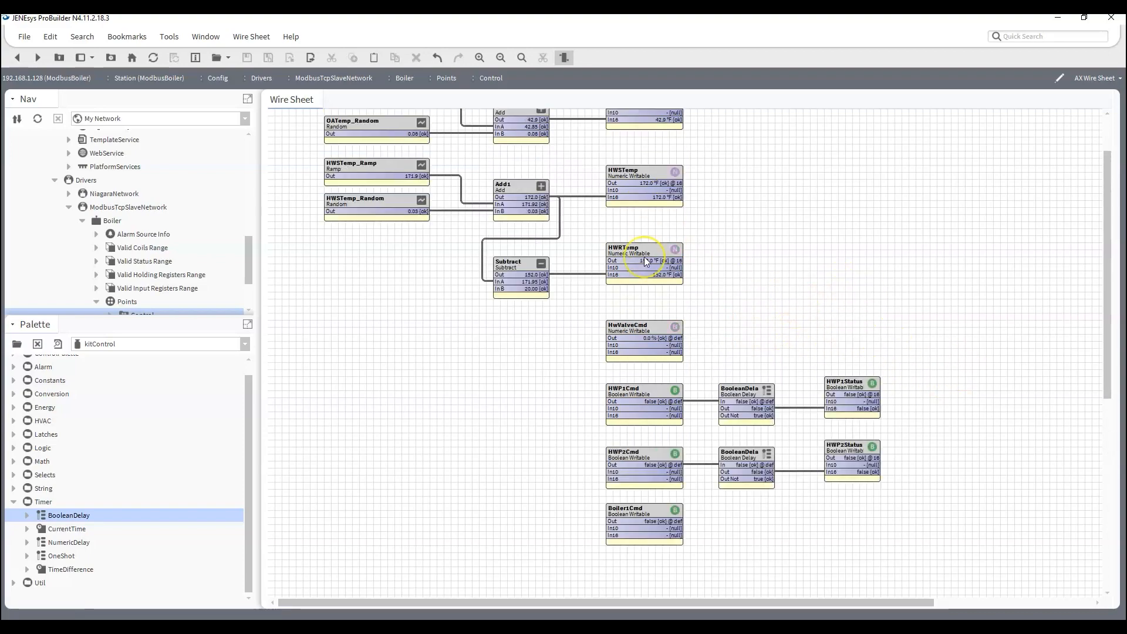
pyautogui.scroll(1, 644, 261)
pyautogui.scroll(5, 638, 254)
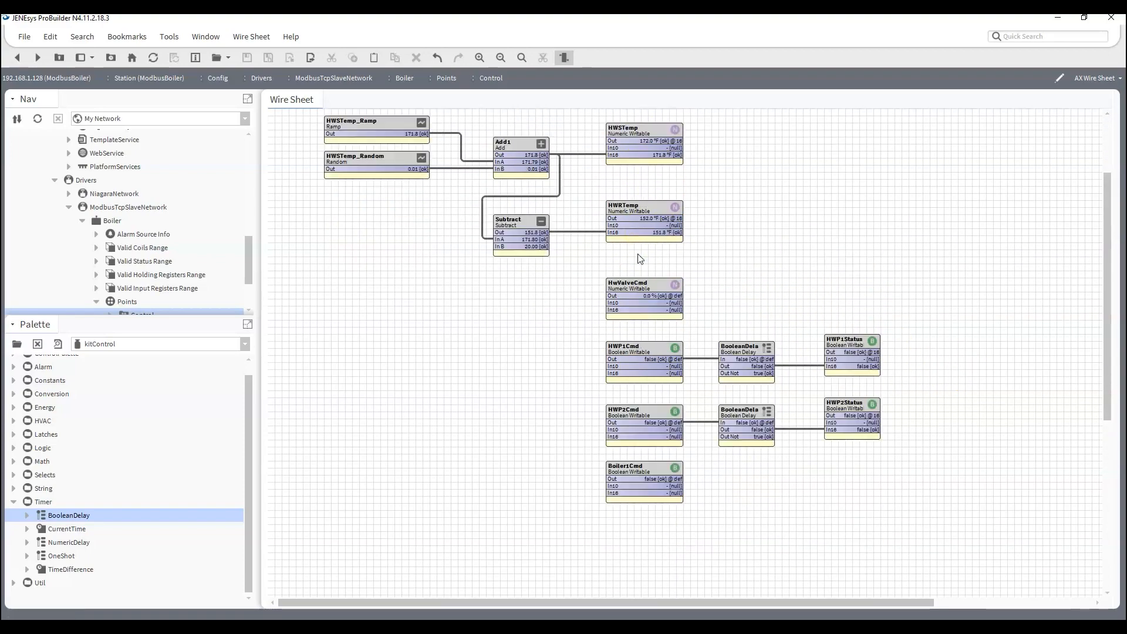
pyautogui.scroll(-3, 479, 426)
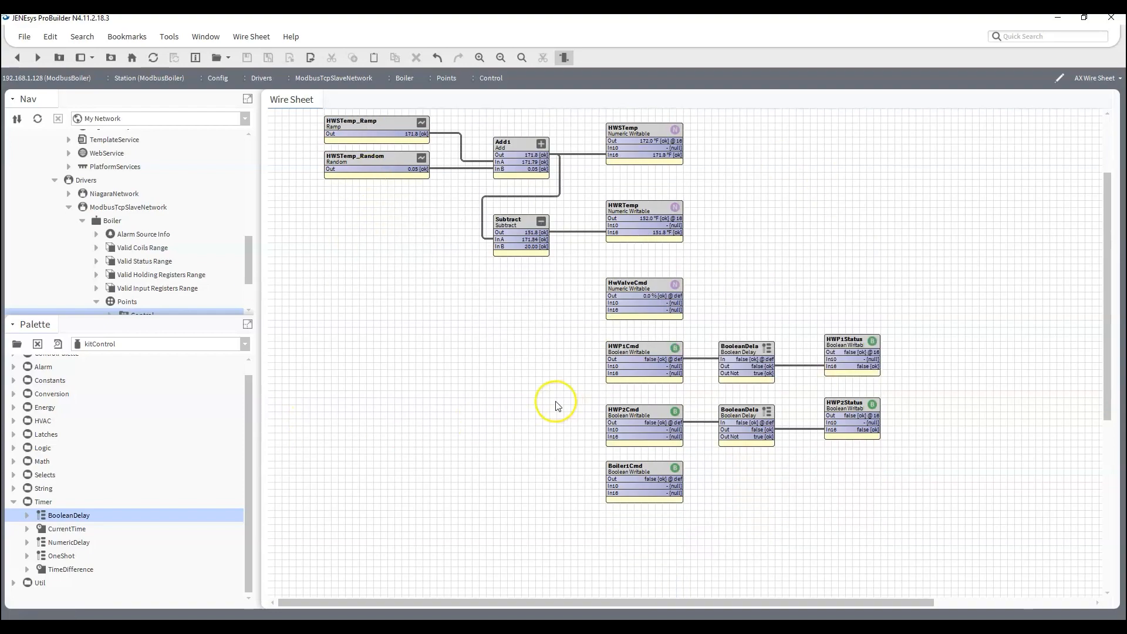
# Check the Modbus data addresses and status types of HWP1Status and HWP1Cmd, returning to the wire sheet after each.
pyautogui.doubleClick(850, 341)
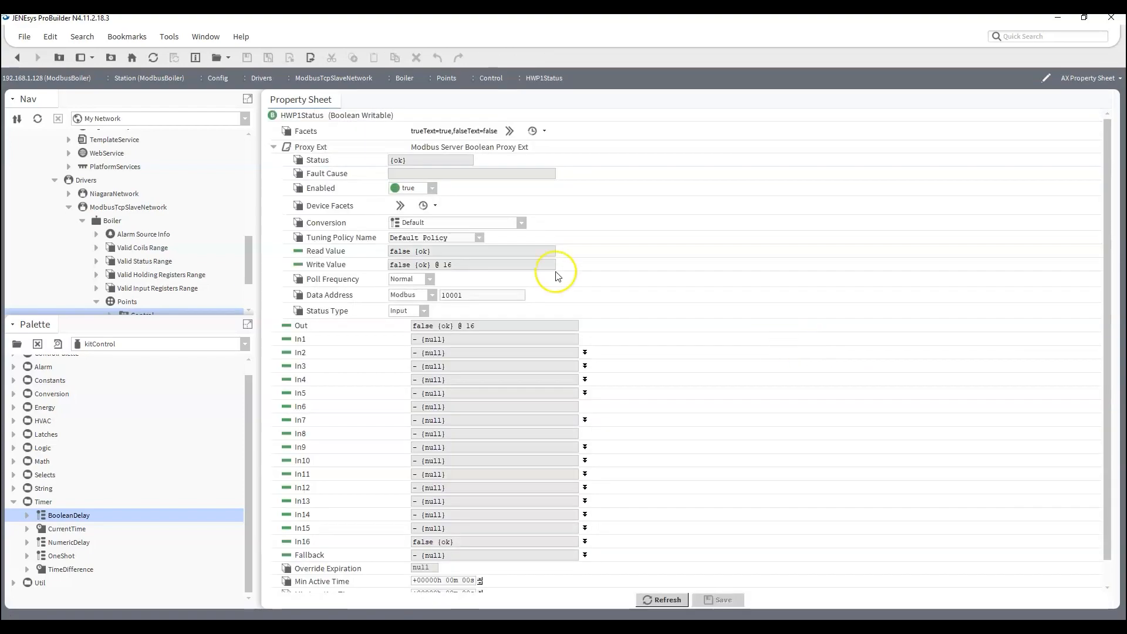
pyautogui.doubleClick(503, 294)
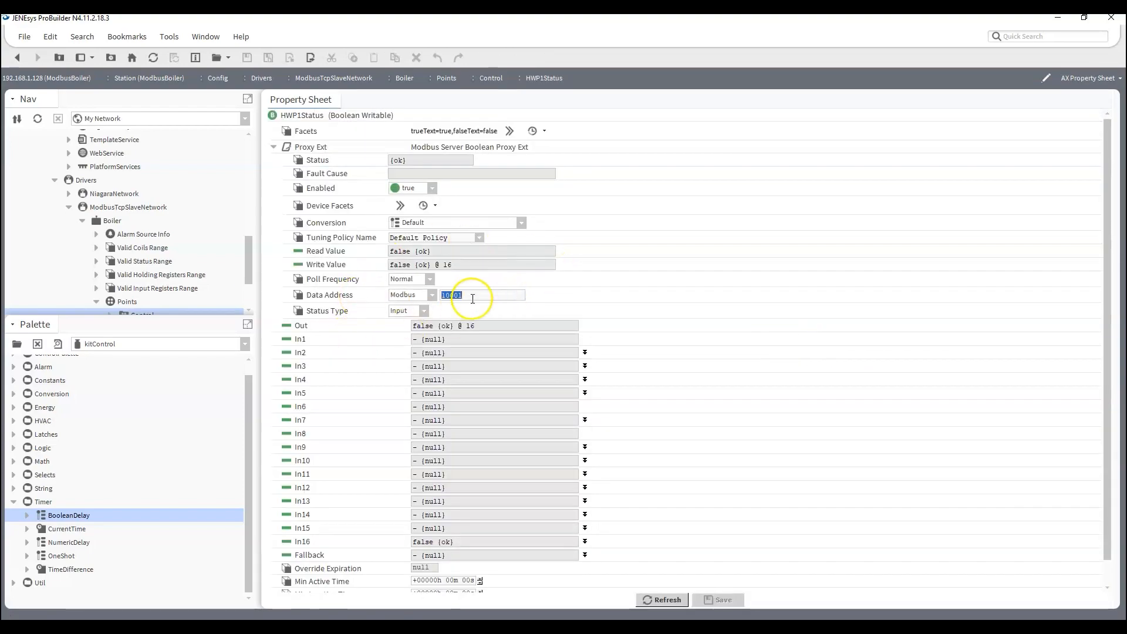
pyautogui.click(17, 57)
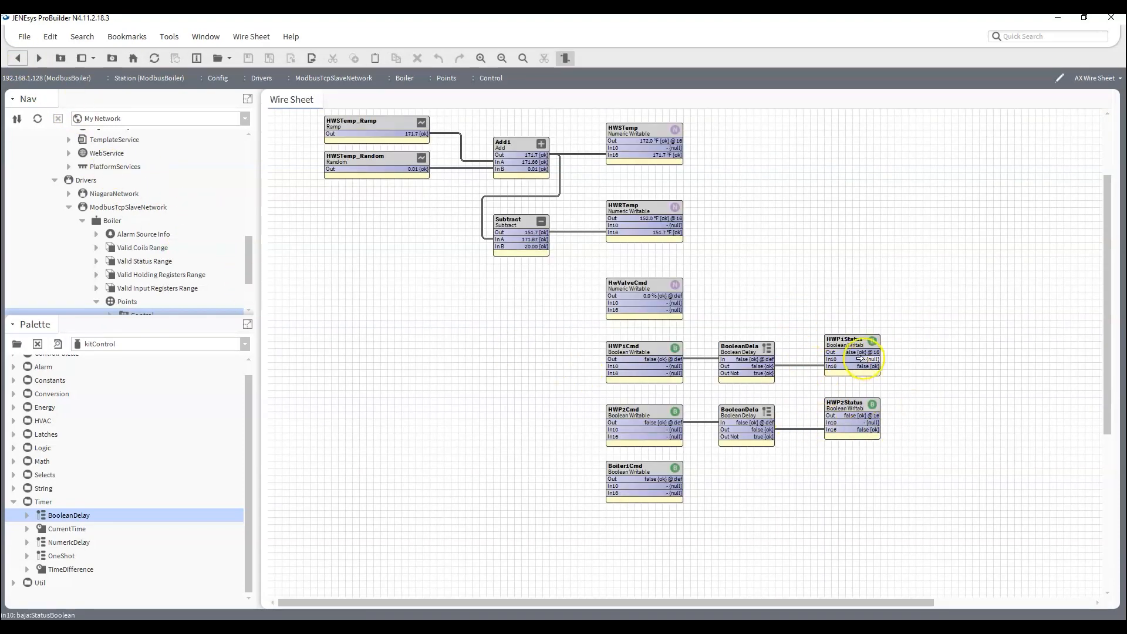
pyautogui.click(856, 355)
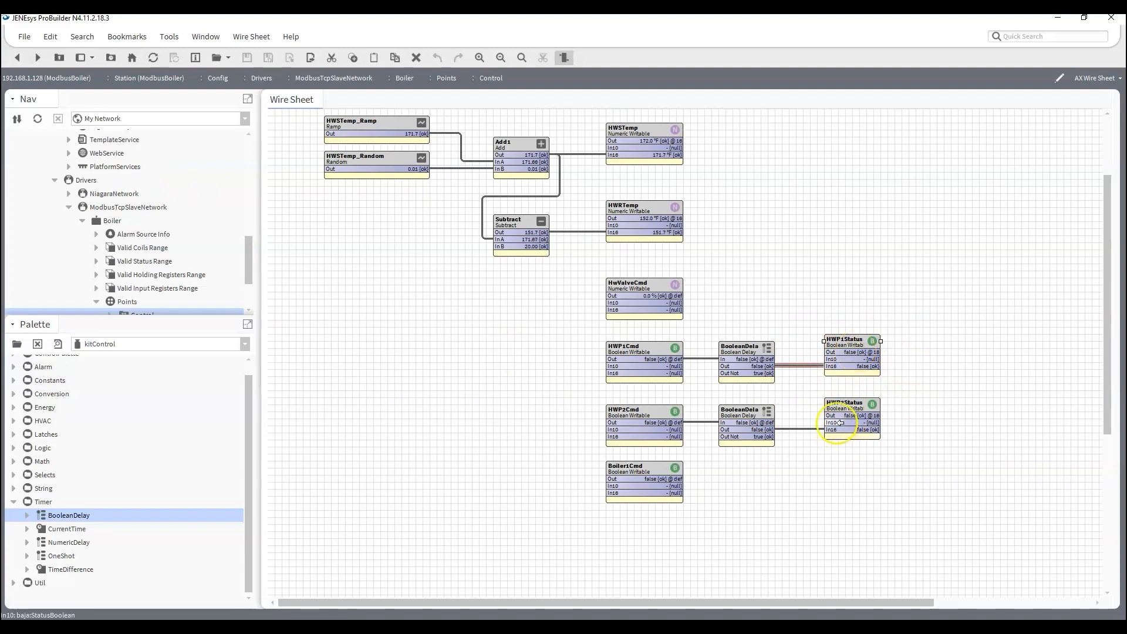
pyautogui.doubleClick(619, 347)
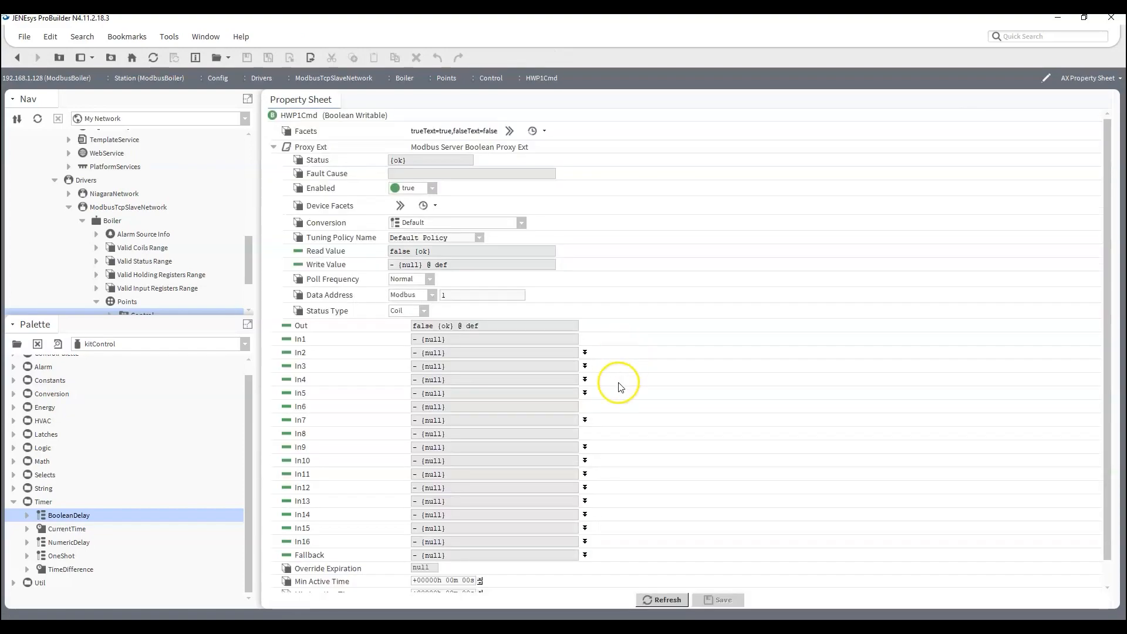
pyautogui.click(17, 57)
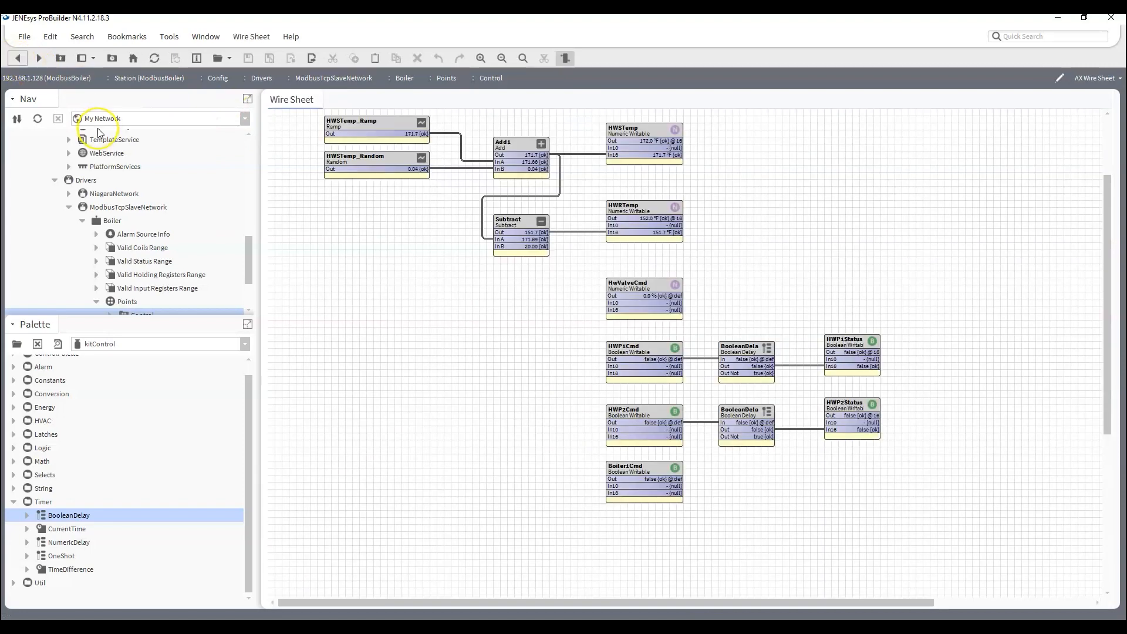
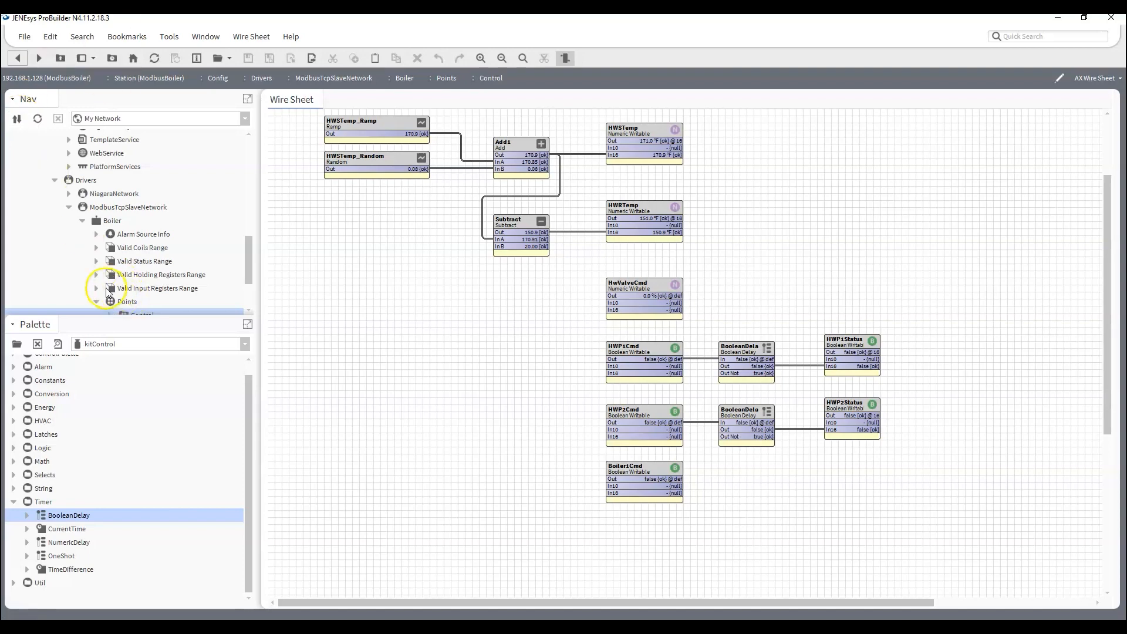
# Open HWSTemp's properties and examine its proxy extension's data address, register type and data type.
pyautogui.scroll(-2, 93, 294)
pyautogui.scroll(2, 88, 235)
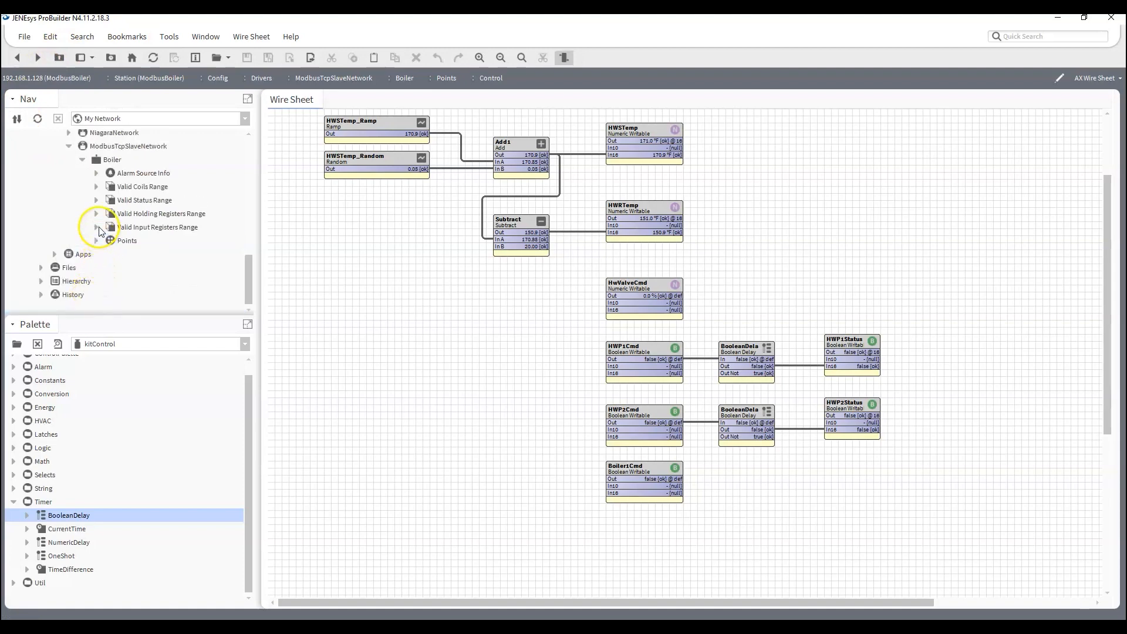
pyautogui.scroll(3, 100, 231)
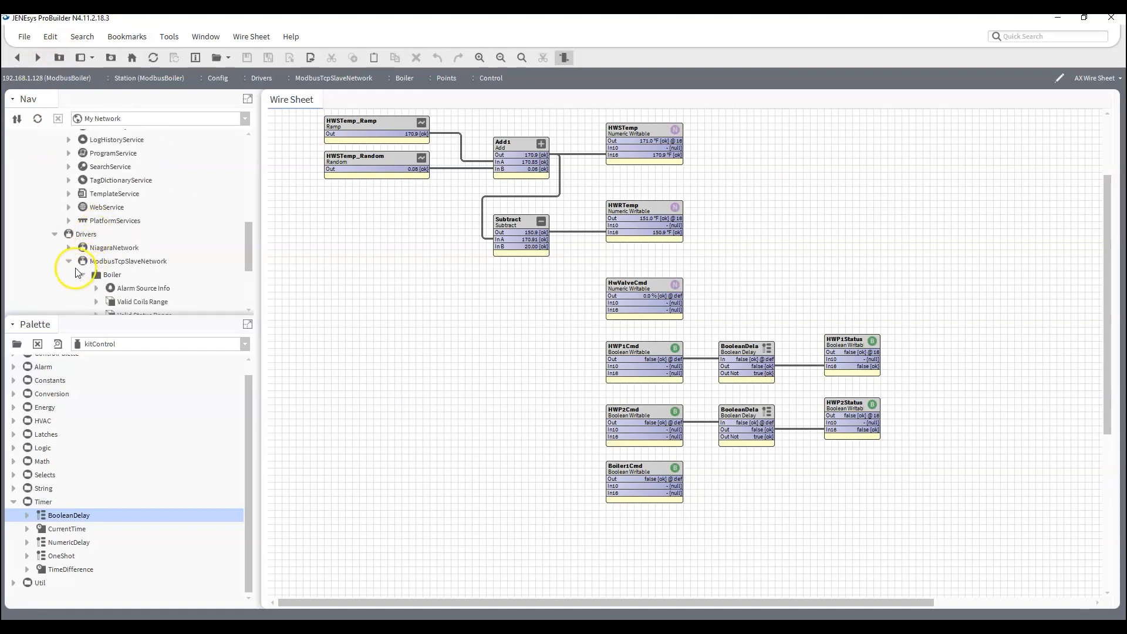
pyautogui.click(654, 130)
pyautogui.doubleClick(653, 130)
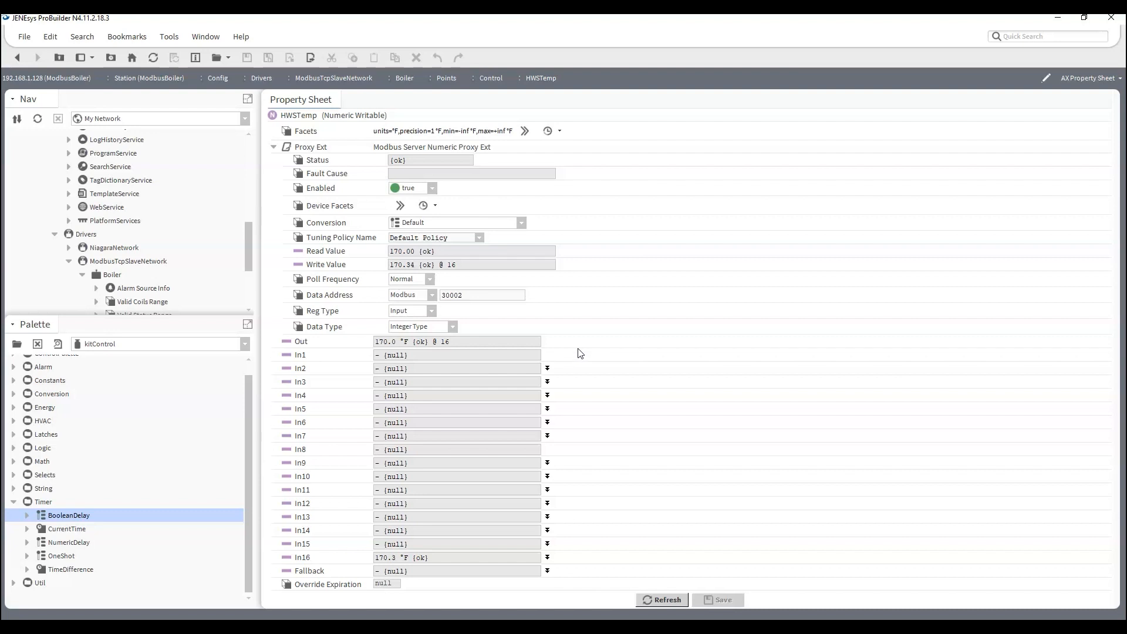
# Collapse the ModbusBoiler host, connect to the AHU_101 station with the remembered credentials and expand its Config down to Drivers.
pyautogui.scroll(5, 58, 228)
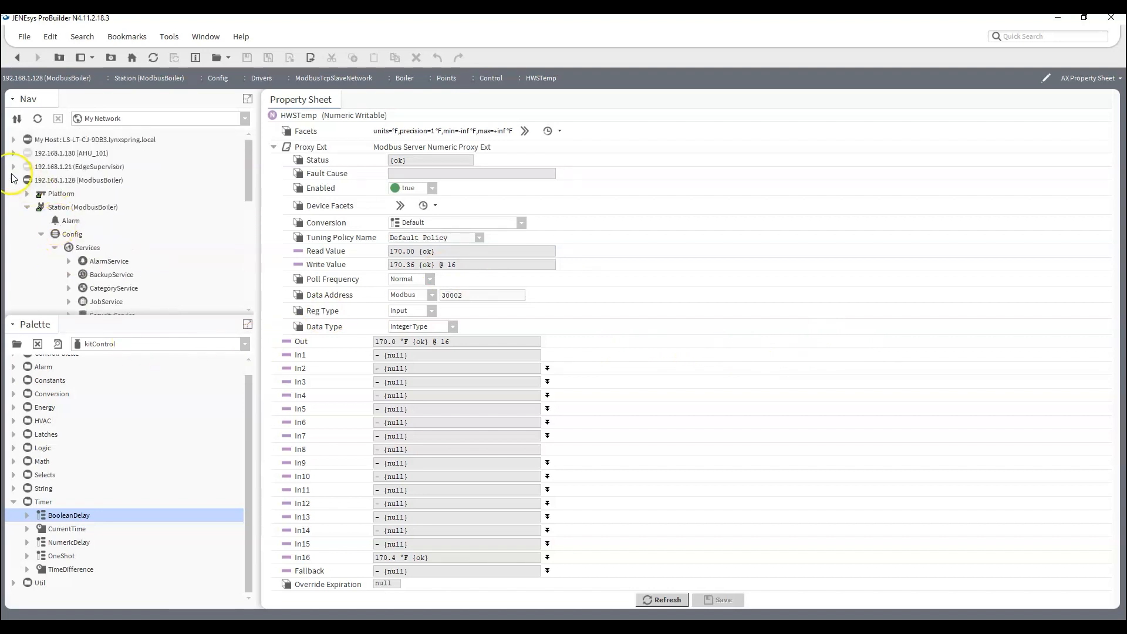
pyautogui.click(13, 180)
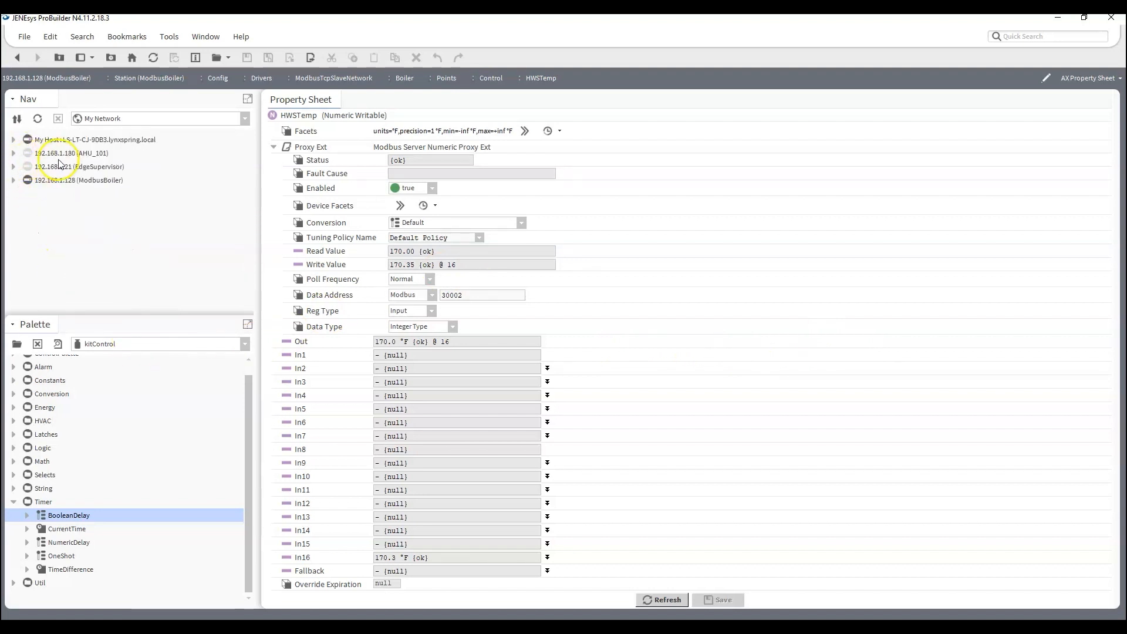
pyautogui.click(13, 153)
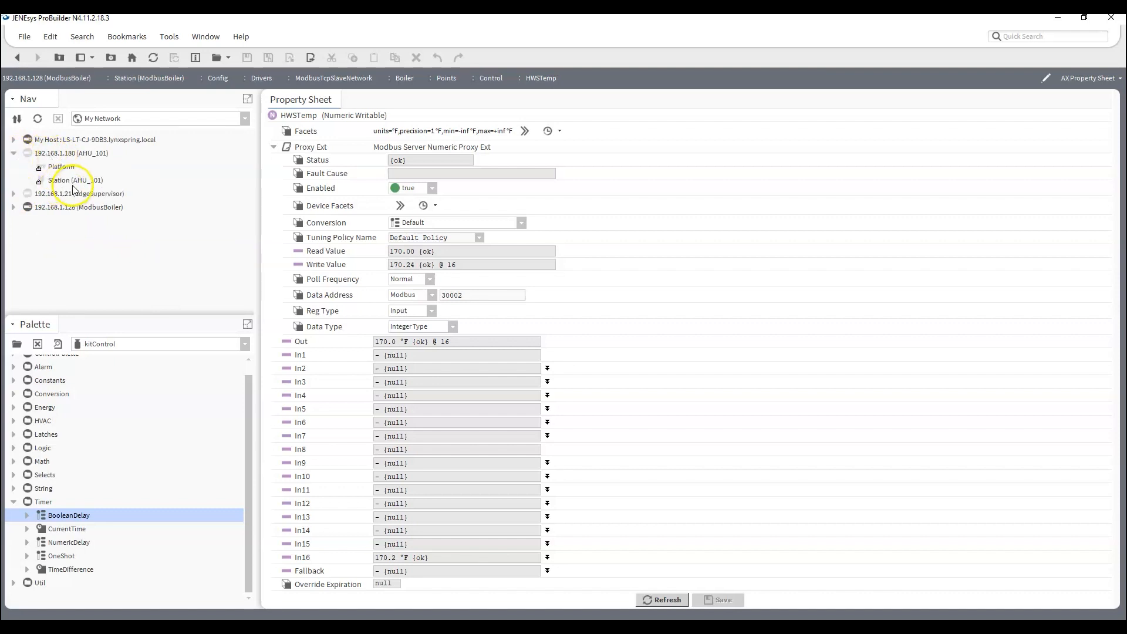
pyautogui.doubleClick(70, 180)
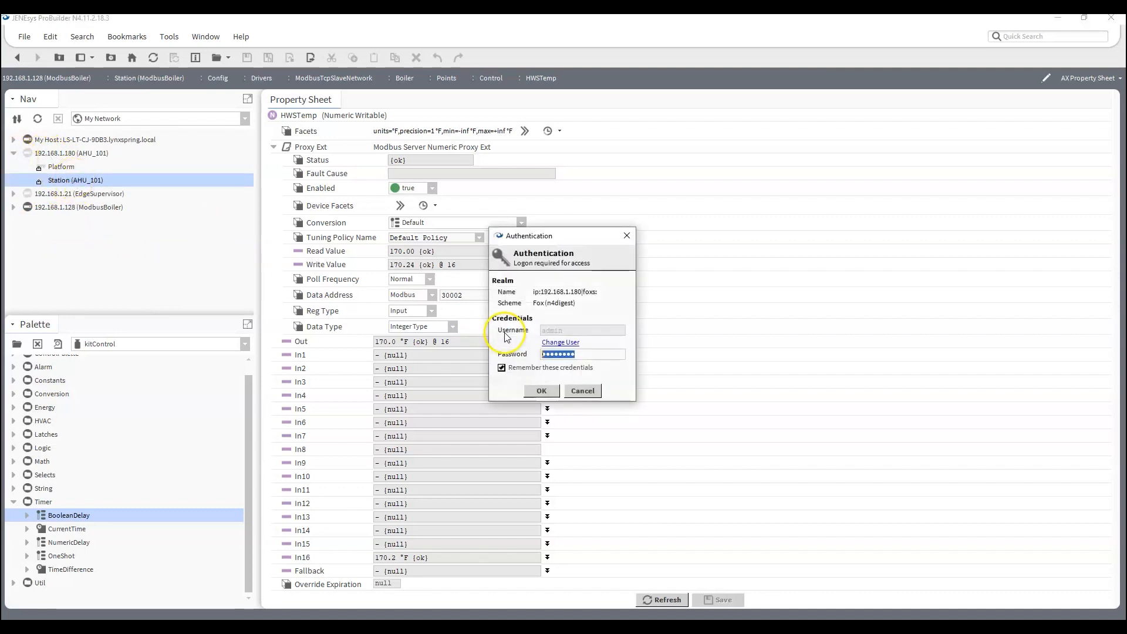
pyautogui.click(543, 391)
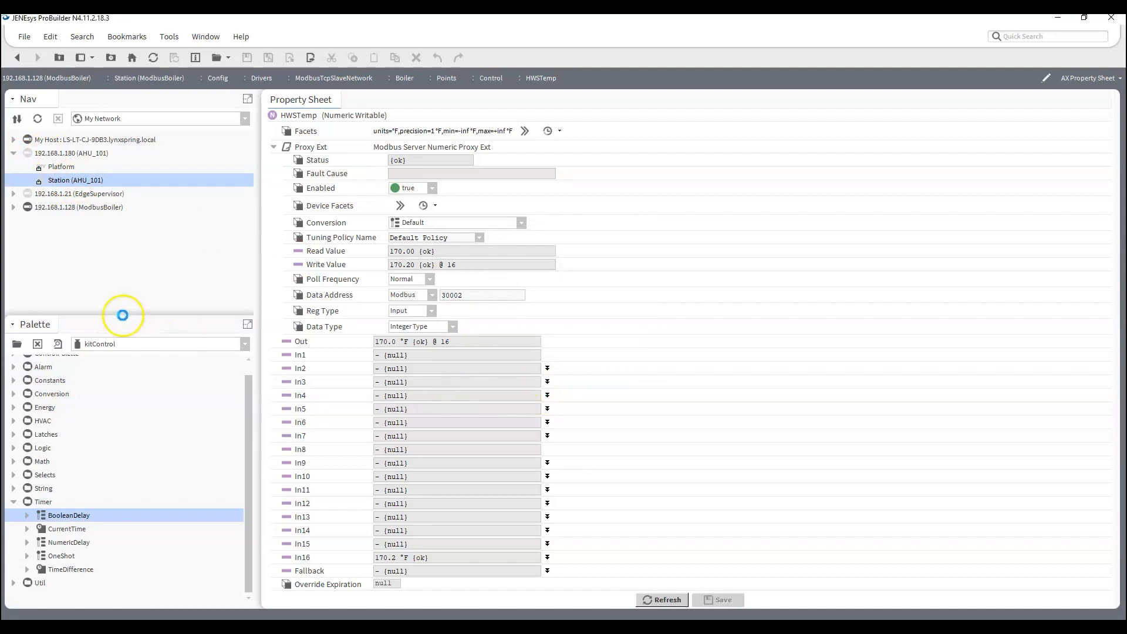
pyautogui.click(27, 181)
pyautogui.click(41, 208)
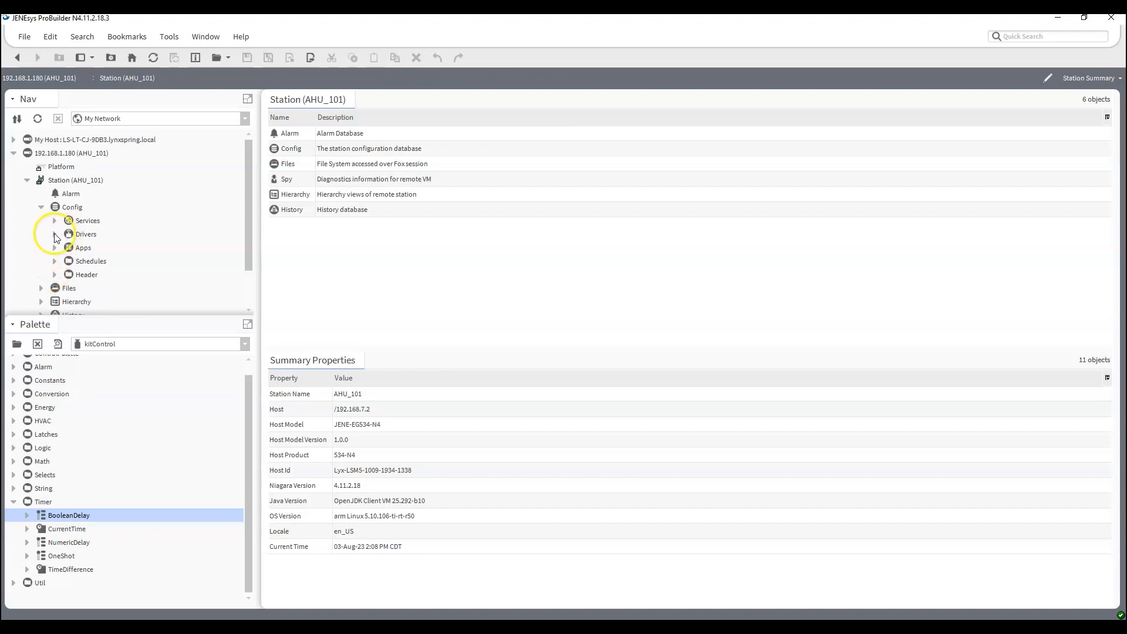
pyautogui.click(55, 234)
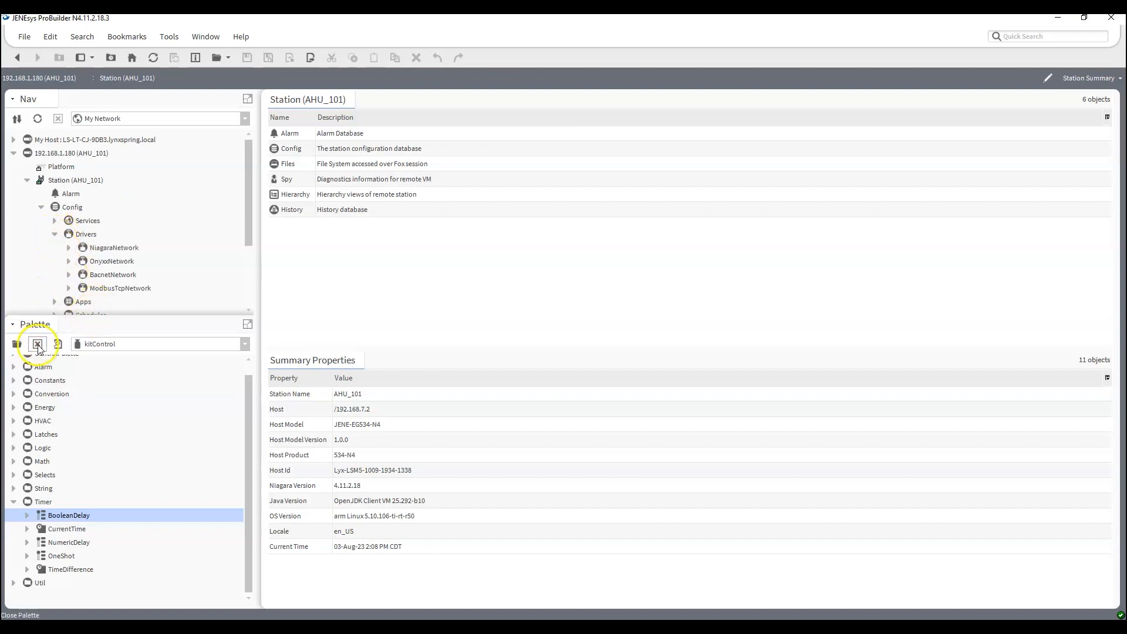
# Close all open palettes, collapse the Palette pane and open the device manager of AHU_101's ModbusTcpNetwork.
pyautogui.click(38, 345)
pyautogui.click(37, 344)
pyautogui.click(38, 344)
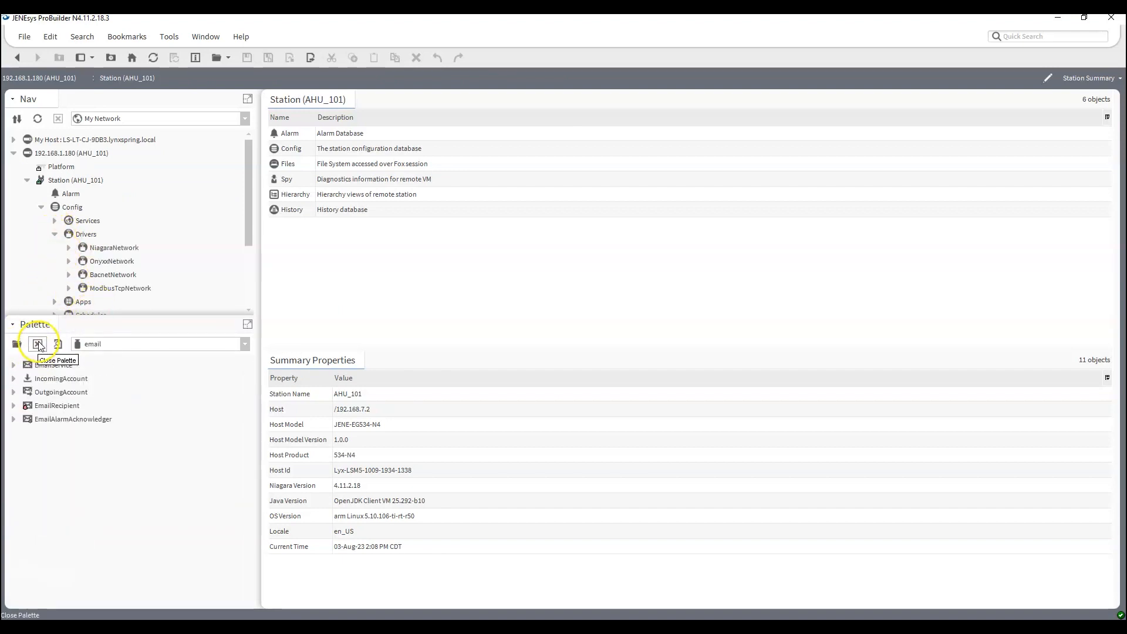
pyautogui.click(37, 344)
pyautogui.click(38, 344)
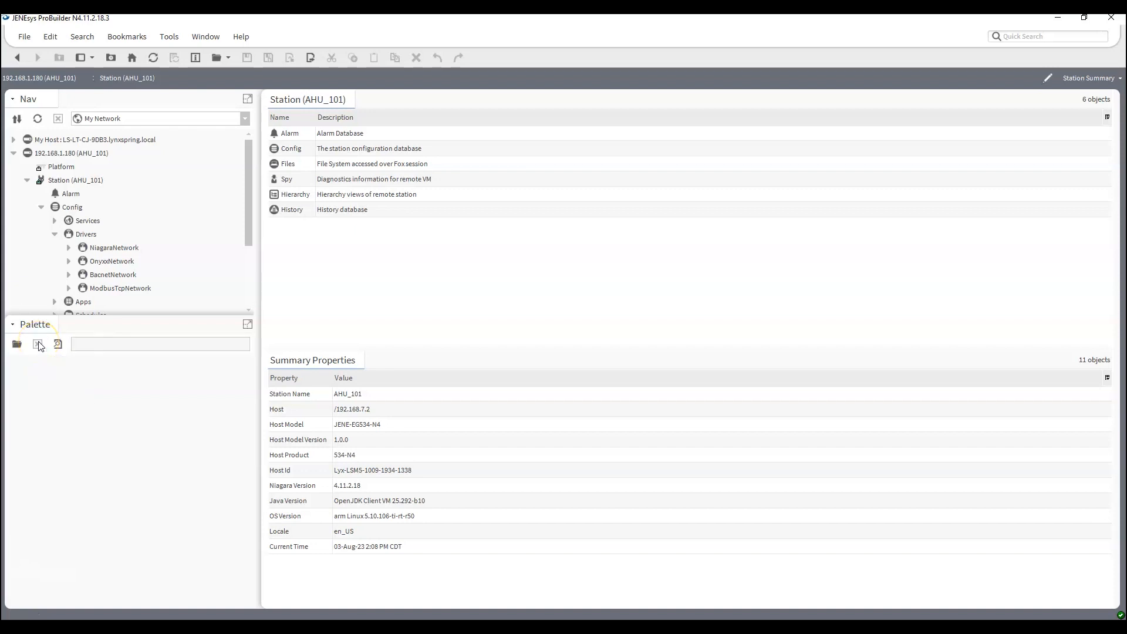
pyautogui.click(12, 324)
pyautogui.click(18, 339)
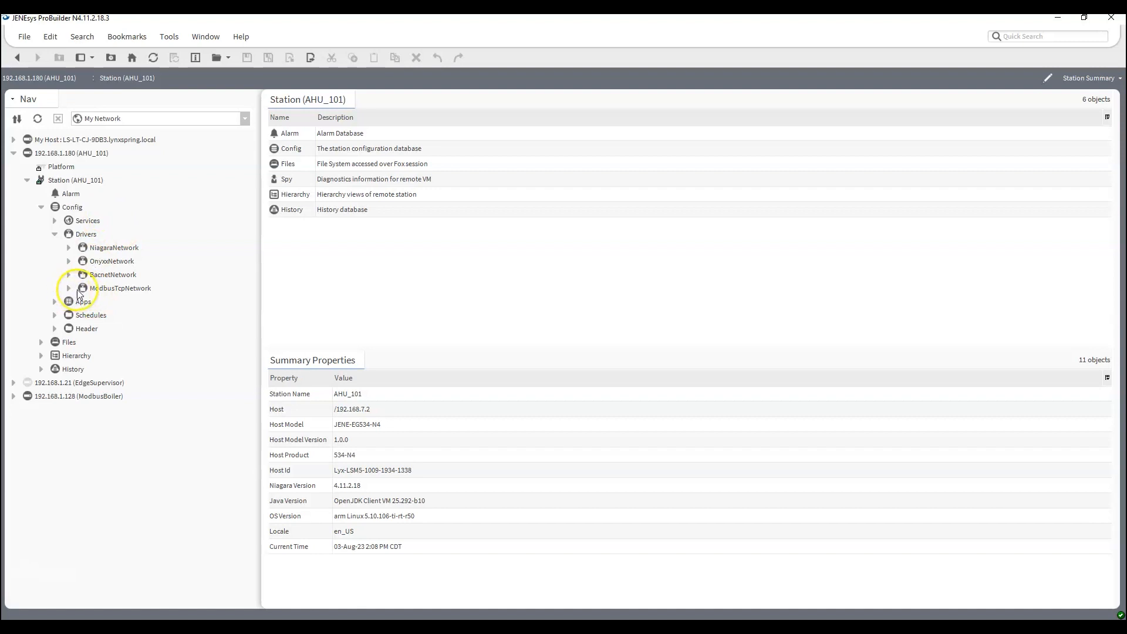
pyautogui.click(114, 288)
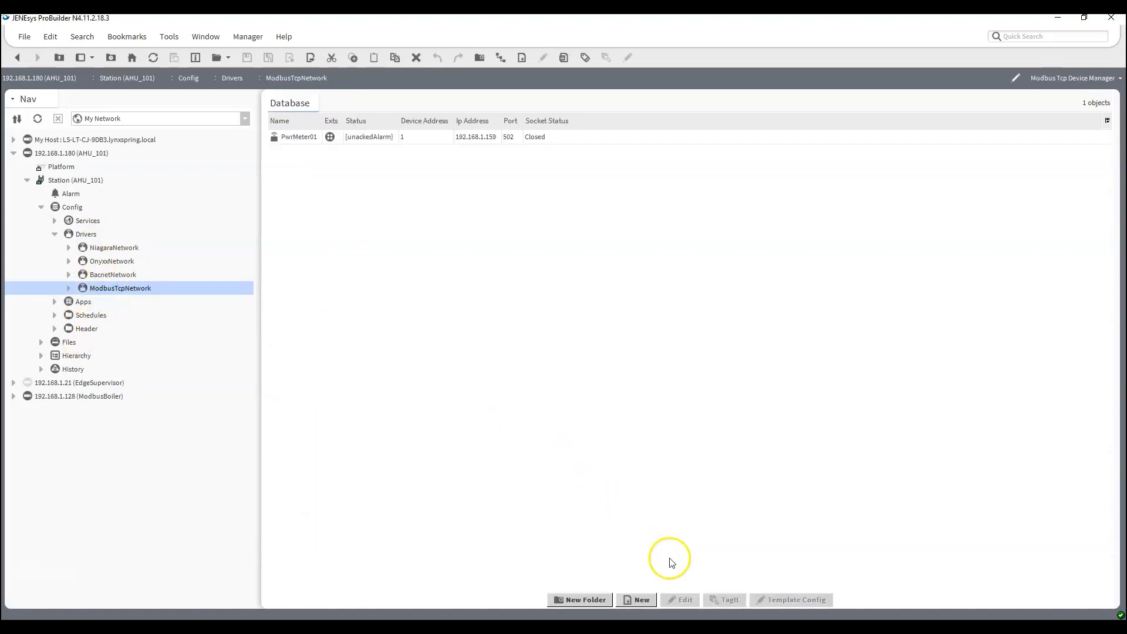
pyautogui.click(634, 596)
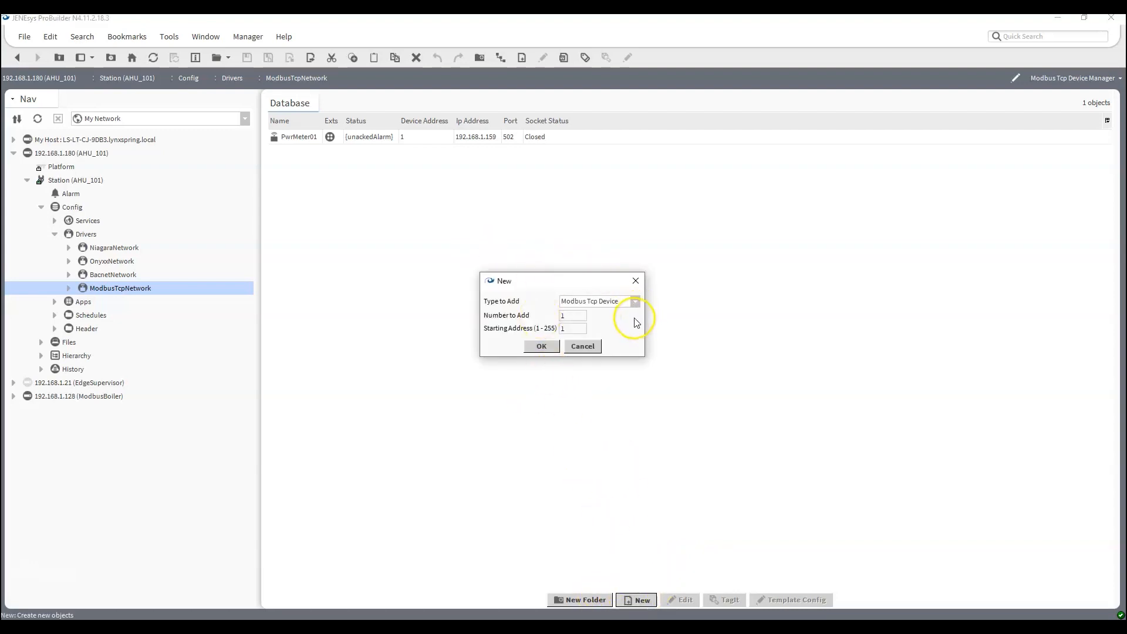
pyautogui.doubleClick(576, 315)
pyautogui.write('2')
pyautogui.click(539, 347)
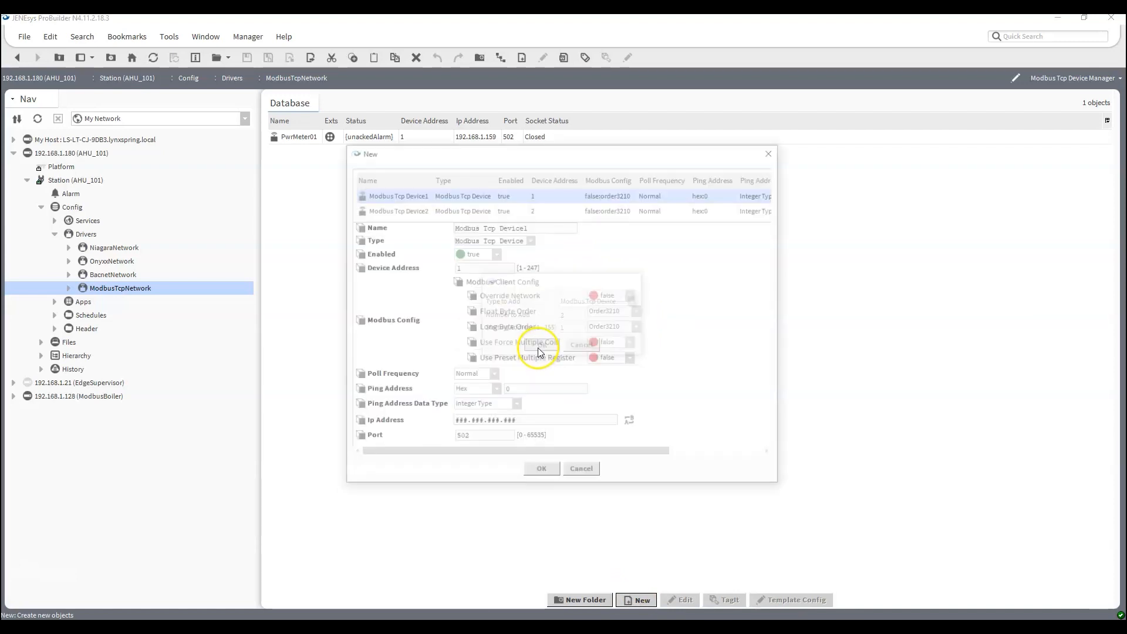
pyautogui.click(581, 472)
# Start one new Modbus Tcp Device with starting address 2 and name it Boiler.
pyautogui.click(639, 599)
pyautogui.doubleClick(573, 329)
pyautogui.write('2')
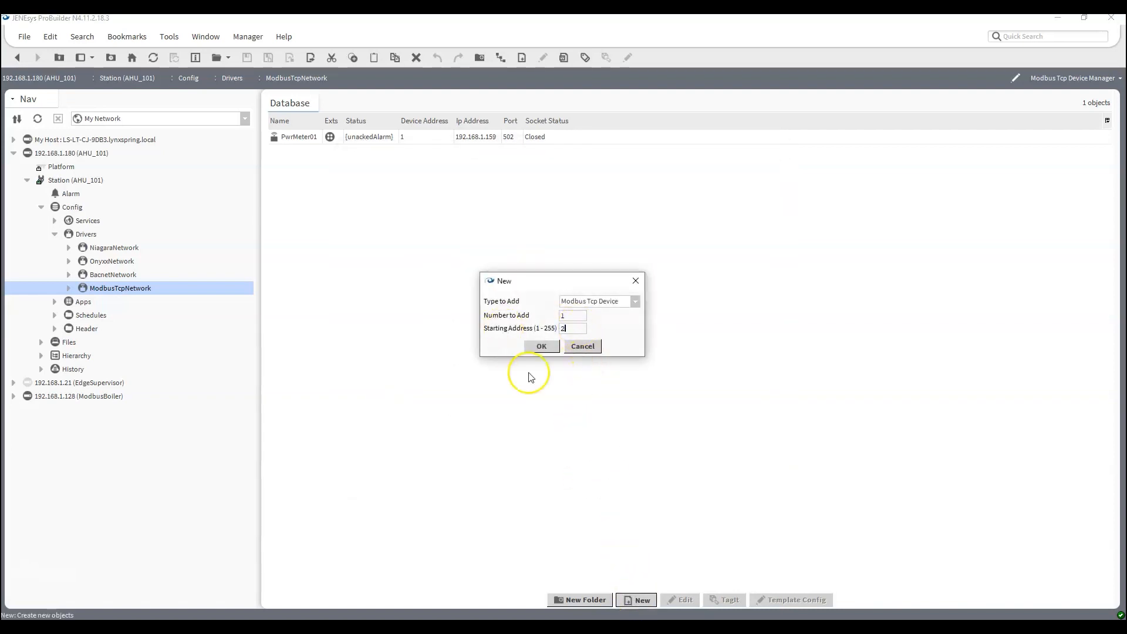
pyautogui.click(542, 349)
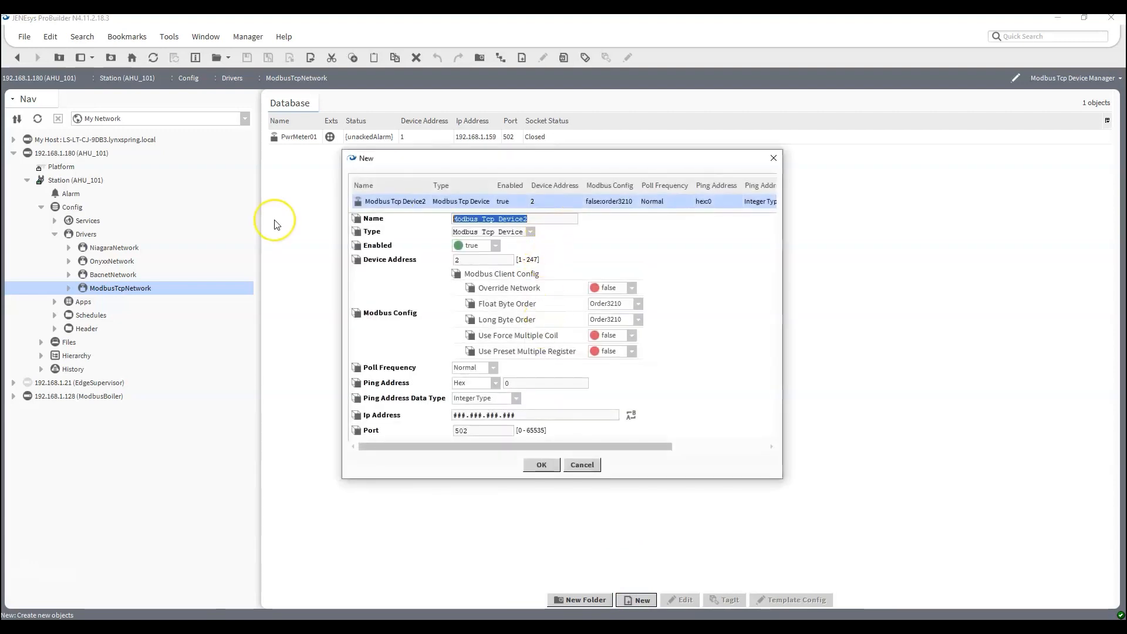
pyautogui.write('Boiler')
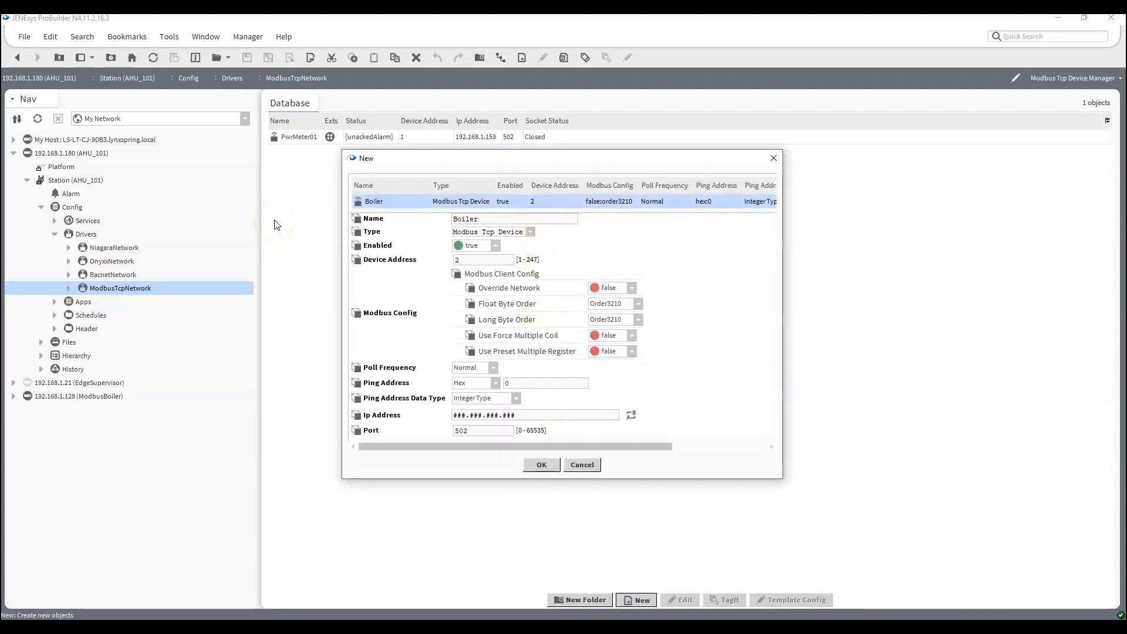
# Set the new Boiler device's ping address to Modbus format 40001, with Integer Type as the ping data type.
pyautogui.click(496, 384)
pyautogui.click(488, 420)
pyautogui.write('40001')
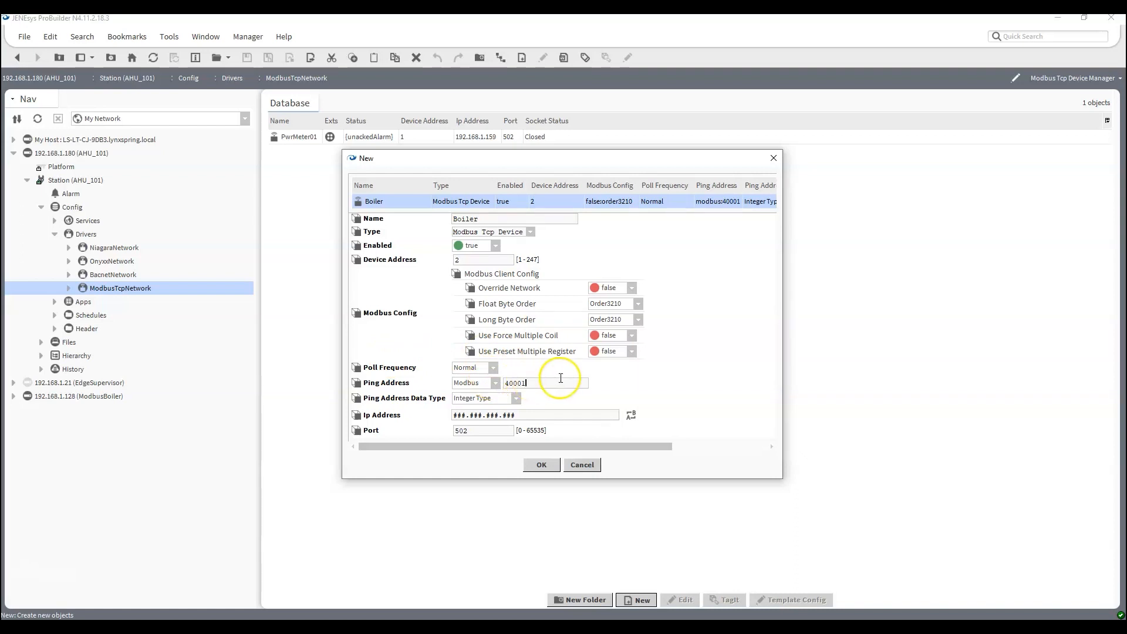
pyautogui.click(517, 401)
pyautogui.click(517, 401)
pyautogui.click(495, 383)
pyautogui.click(467, 421)
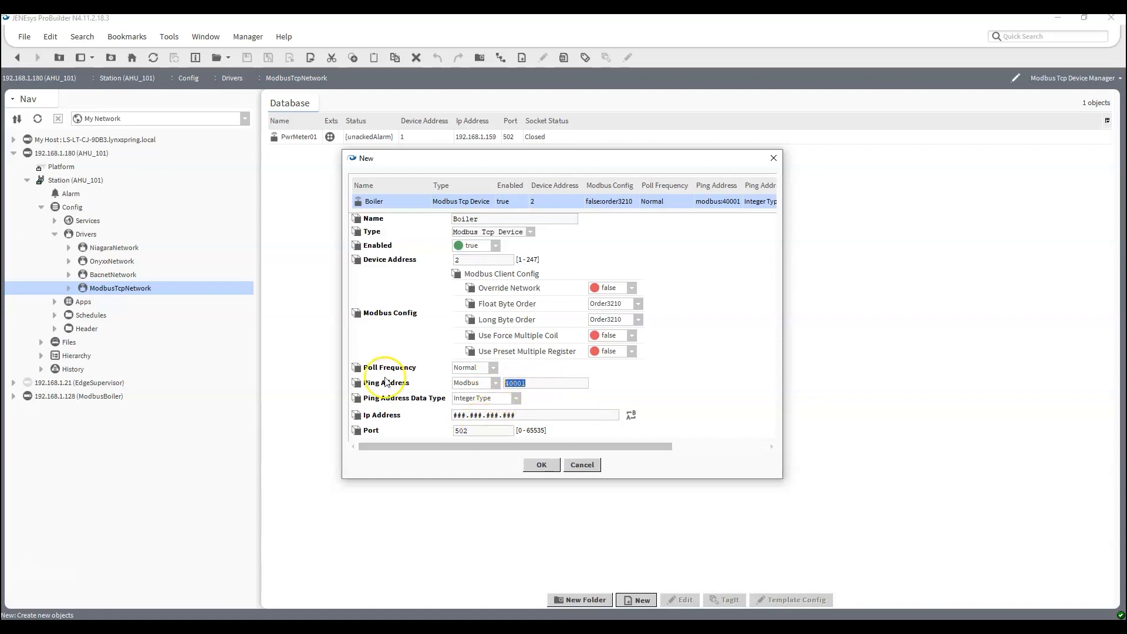
pyautogui.click(517, 400)
pyautogui.click(517, 400)
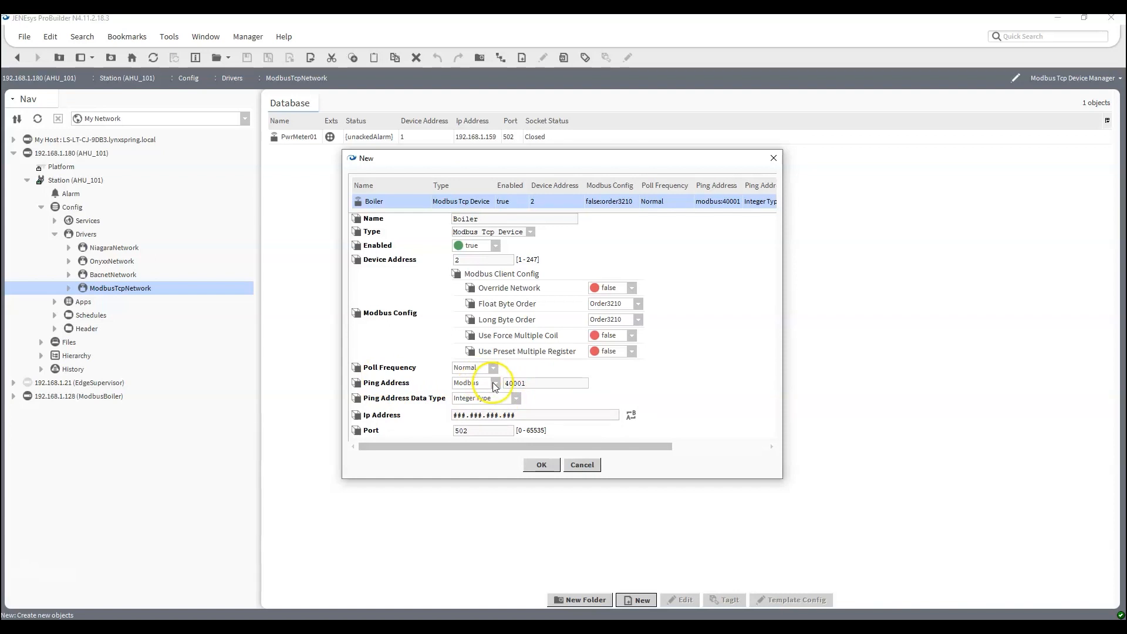
# Set the Boiler device's IP address to 192.168.1.128 and add it to the network.
pyautogui.click(517, 415)
pyautogui.write('192.168.1.128')
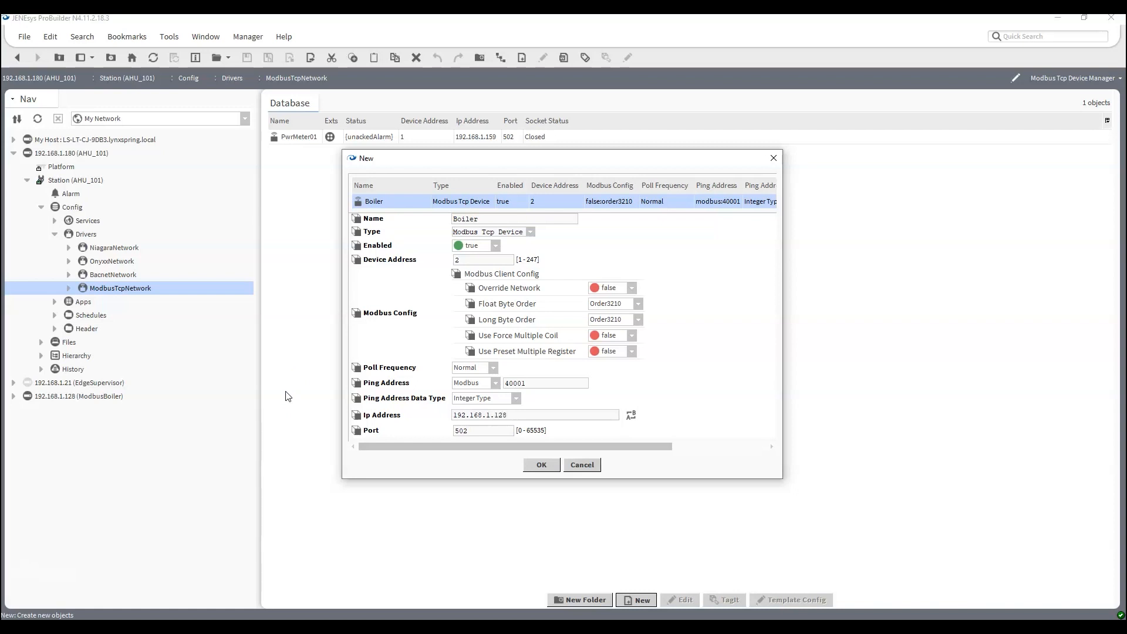
pyautogui.click(537, 465)
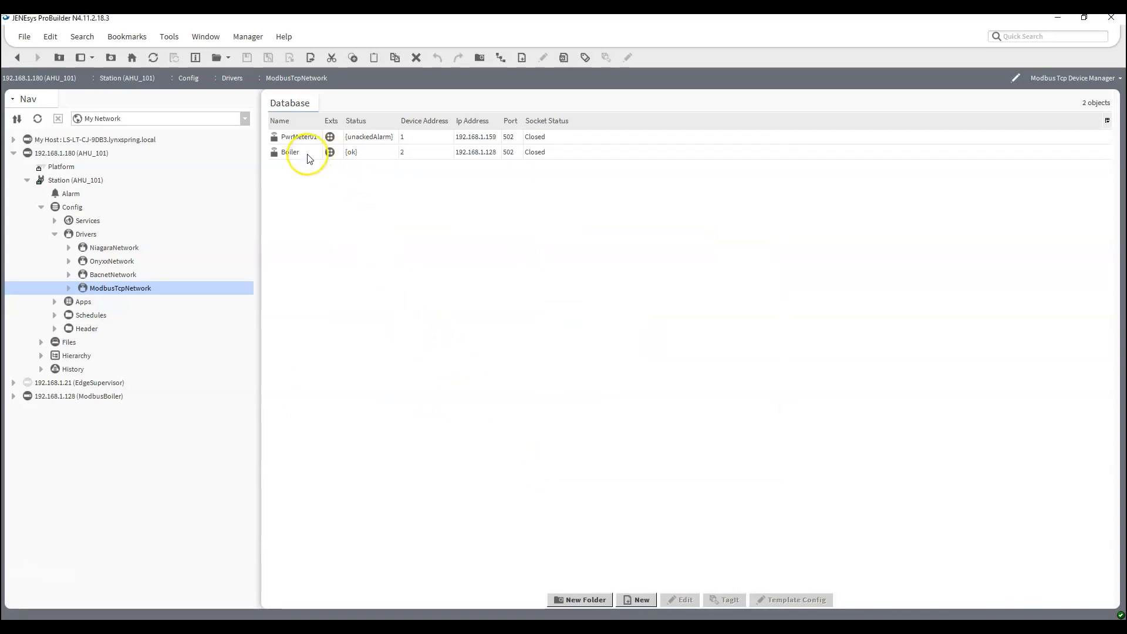
# Ping the Boiler device and open the point manager of its Points under ModbusTcpNetwork.
pyautogui.rightClick(304, 154)
pyautogui.moveTo(349, 179)
pyautogui.click(426, 177)
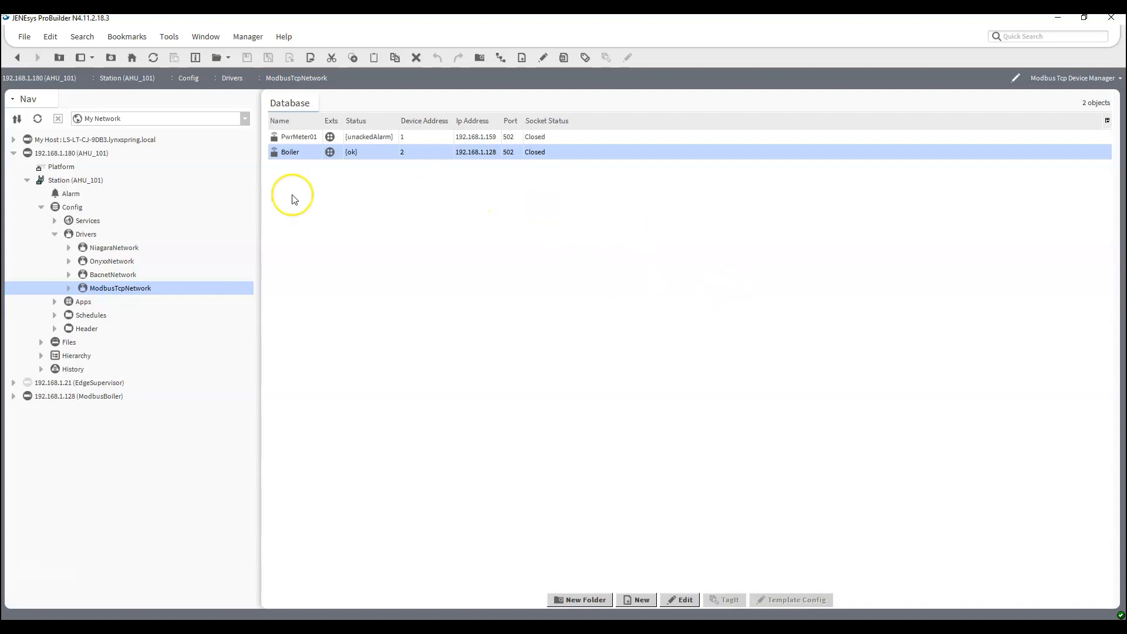
pyautogui.click(69, 289)
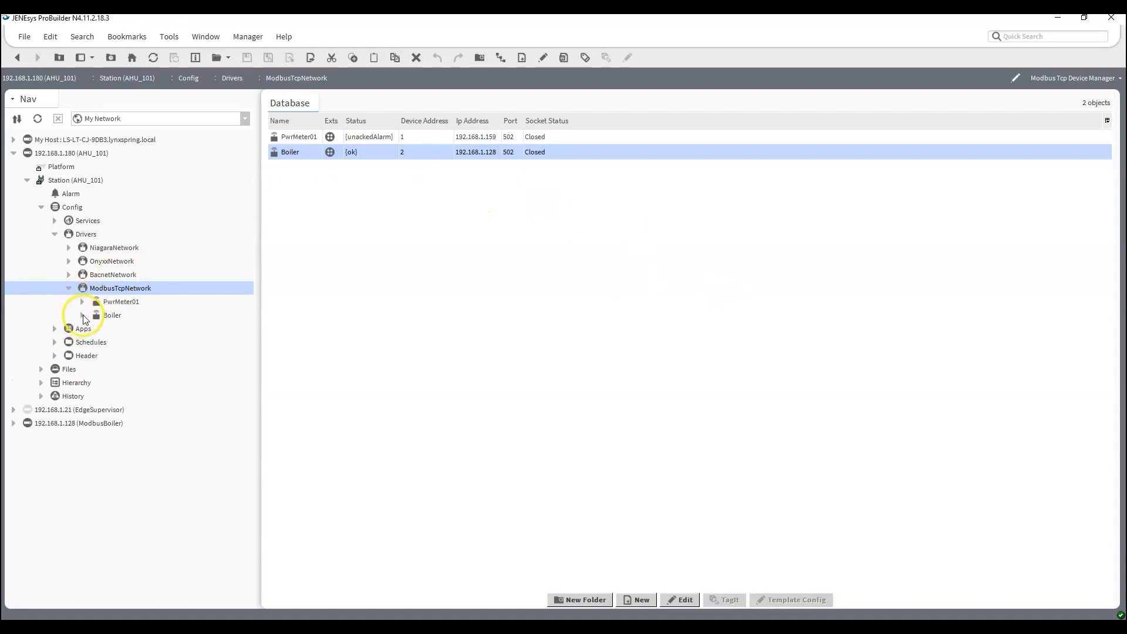
pyautogui.click(82, 316)
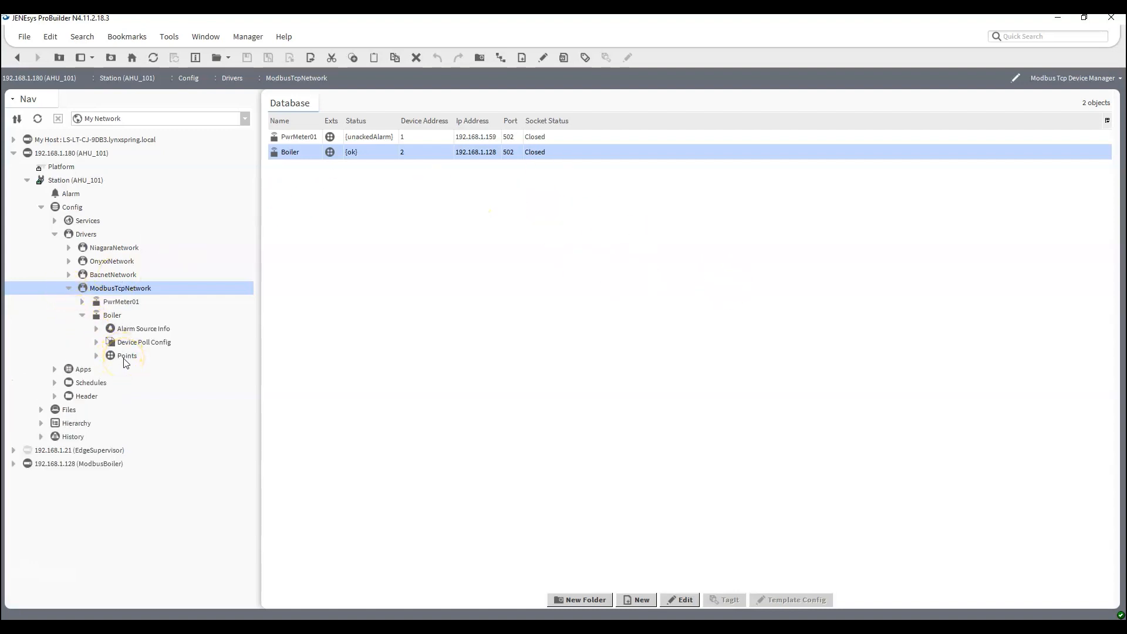
pyautogui.click(126, 358)
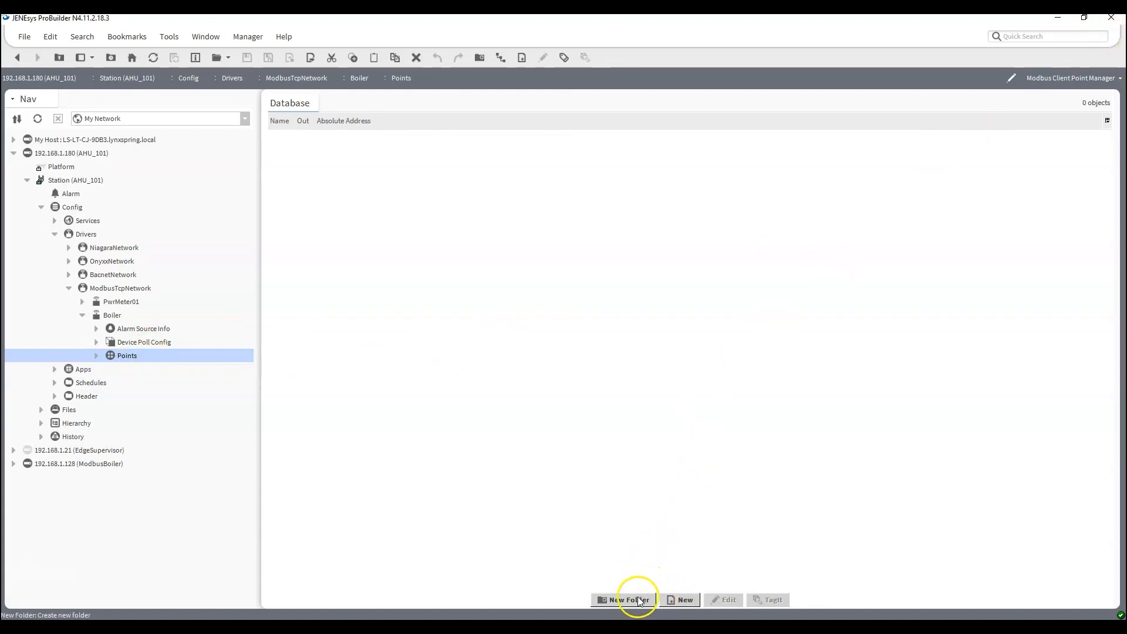
# Create a folder named Control in the Boiler's Points and open it.
pyautogui.click(626, 599)
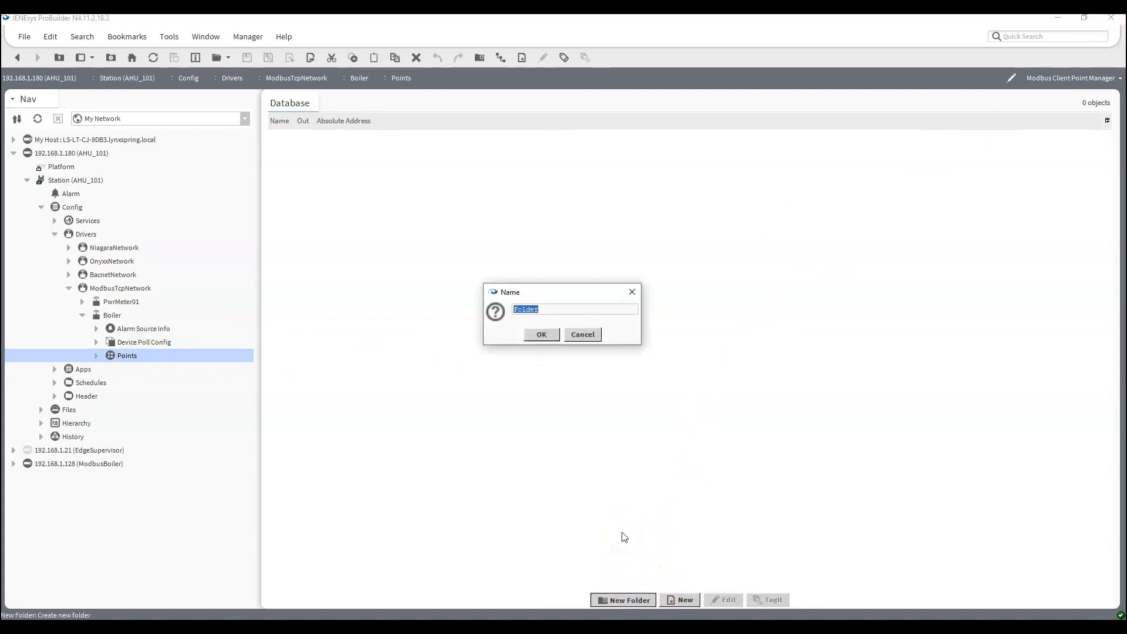
pyautogui.write('Control')
pyautogui.press('Return')
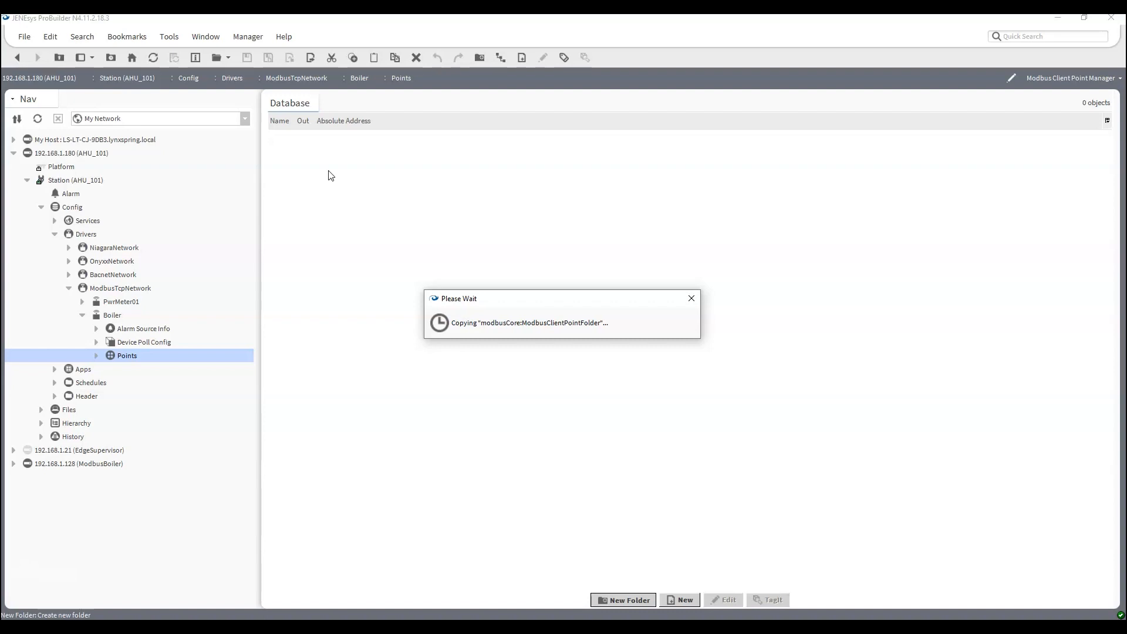
pyautogui.click(96, 356)
pyautogui.doubleClick(142, 370)
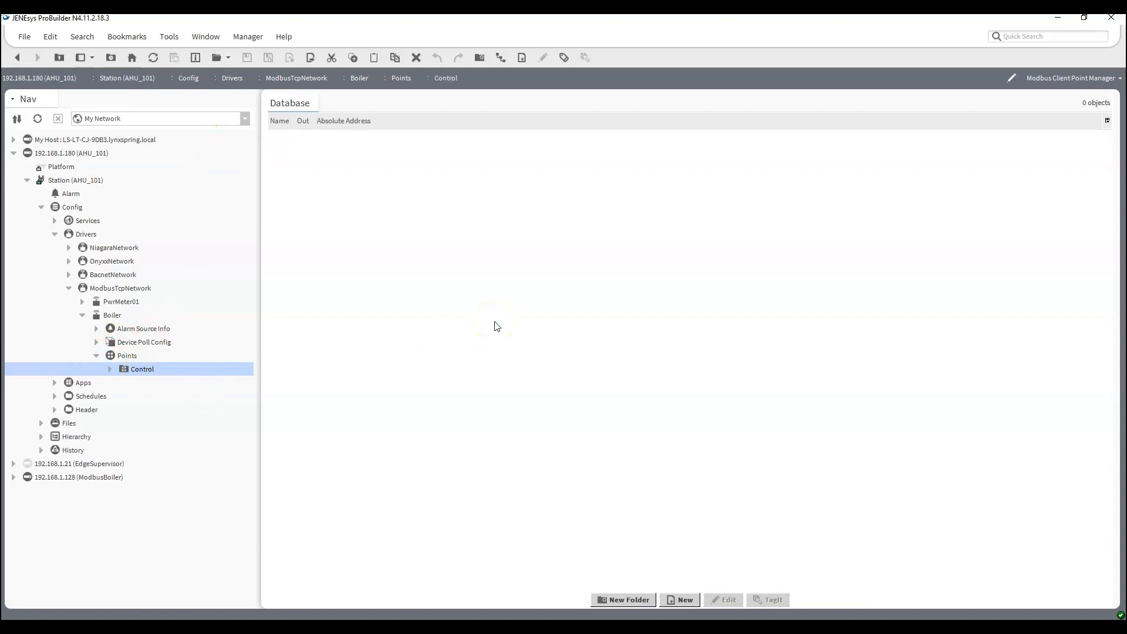
# Start three new Boolean Writable points in the Control folder with Modbus starting address 1.
pyautogui.click(680, 600)
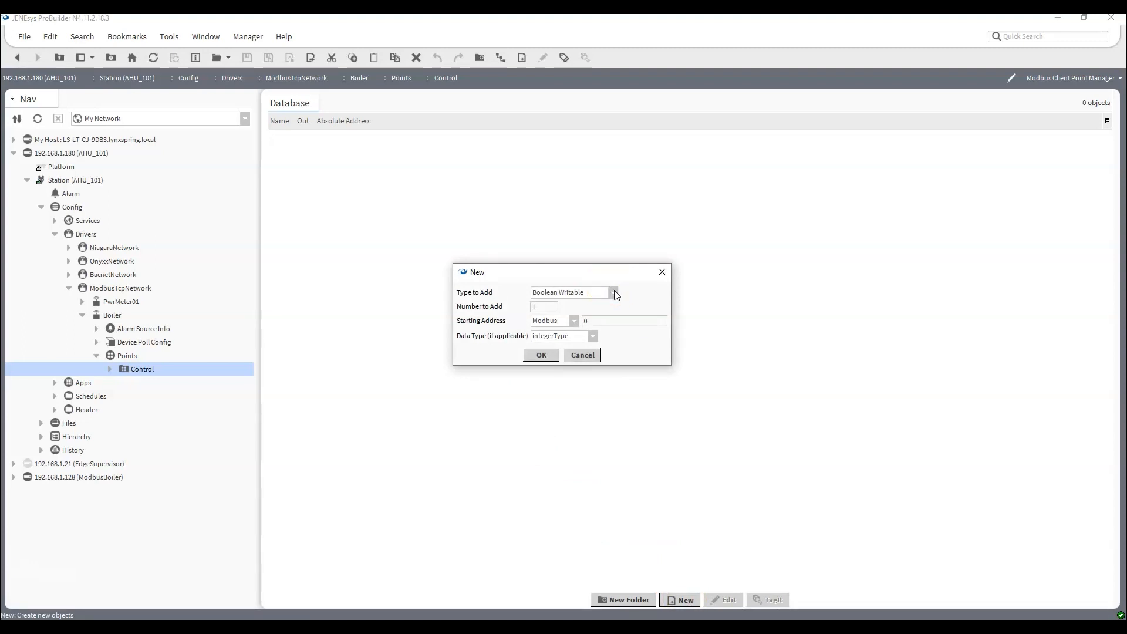
pyautogui.doubleClick(537, 307)
pyautogui.click(593, 336)
pyautogui.click(593, 336)
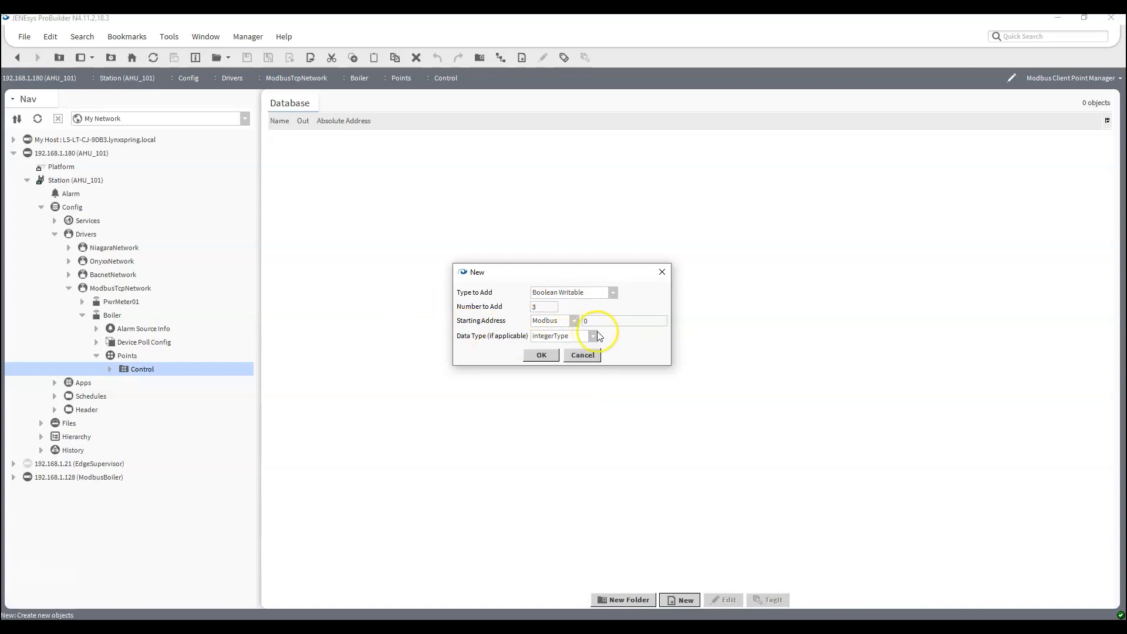
pyautogui.doubleClick(618, 321)
pyautogui.write('1')
pyautogui.click(593, 335)
pyautogui.click(593, 334)
pyautogui.click(599, 324)
pyautogui.click(540, 355)
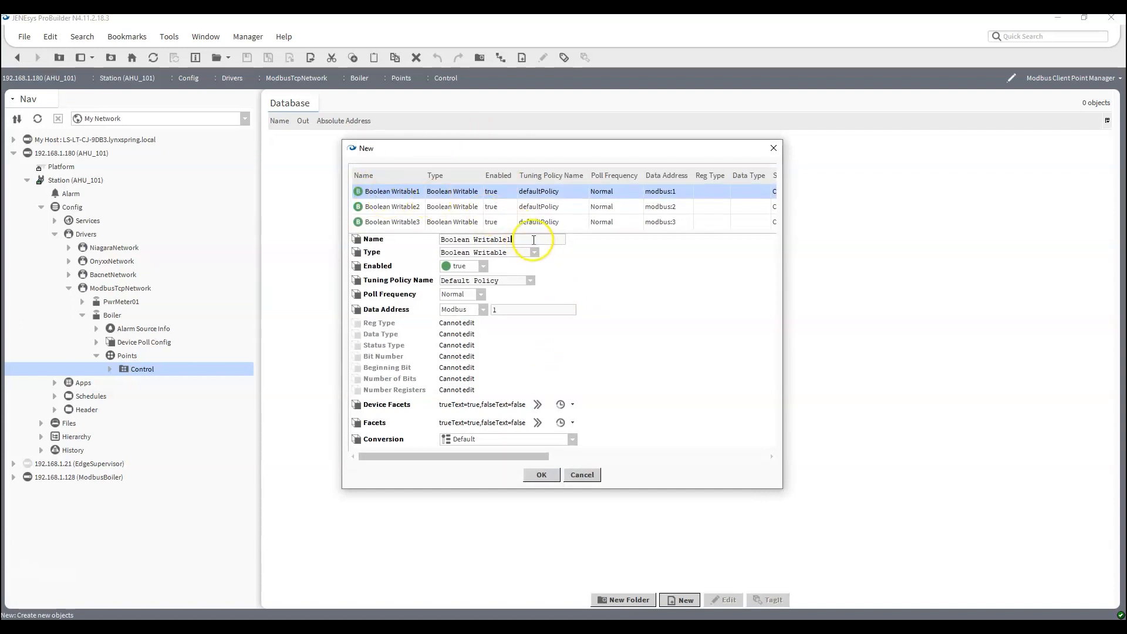
# Name the points at Modbus addresses 1 and 2 HWP1Cmd and HWP2Cmd.
pyautogui.moveTo(534, 240); pyautogui.dragTo(151, 239)
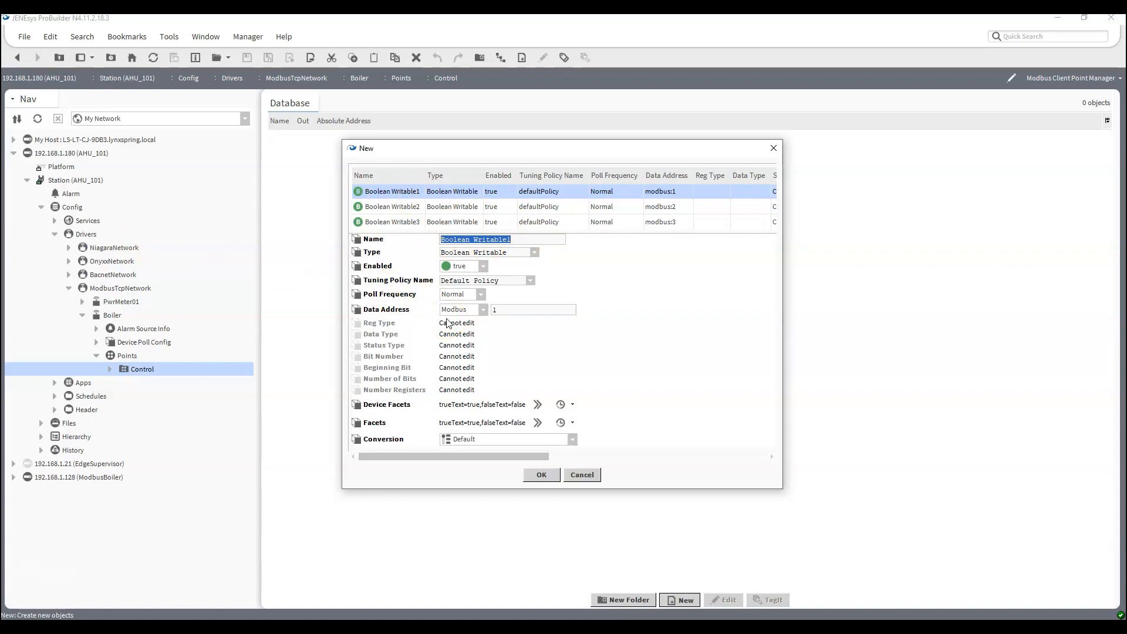
pyautogui.write('H')
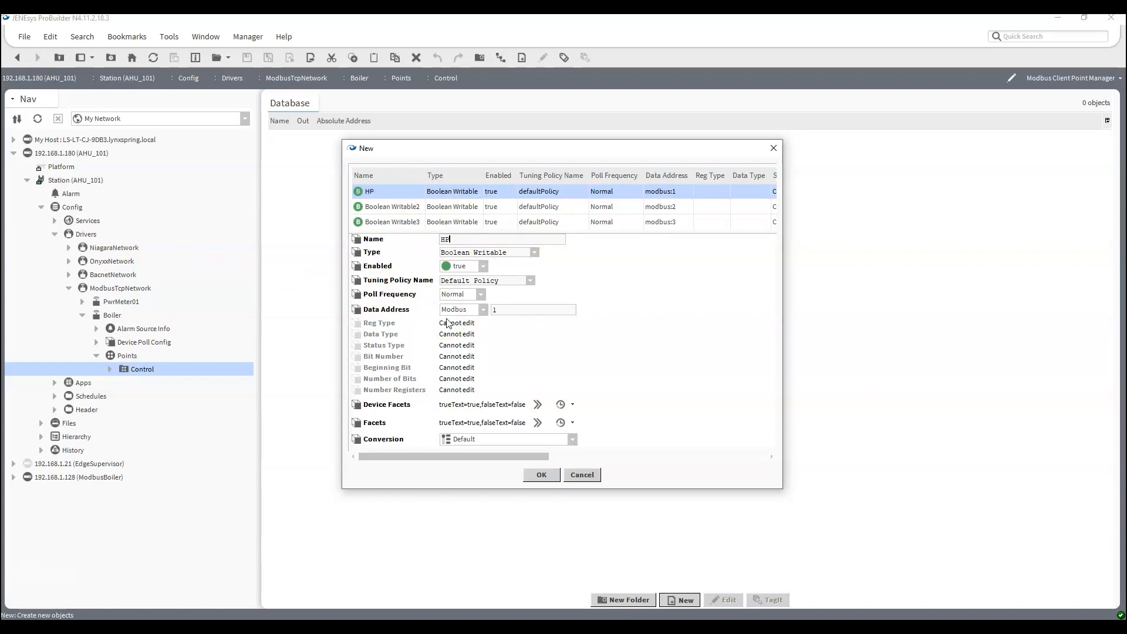
pyautogui.write('WP1Cmd')
pyautogui.click(513, 322)
pyautogui.click(393, 207)
pyautogui.click(513, 240)
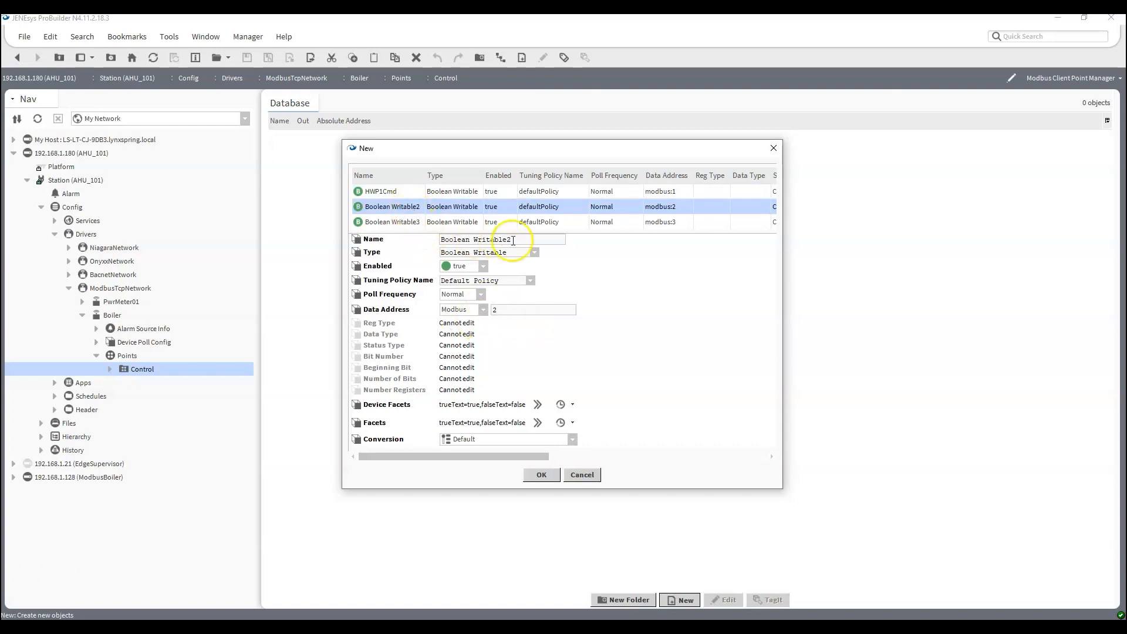
pyautogui.moveTo(513, 240); pyautogui.dragTo(184, 233)
pyautogui.write('HWP2Cmd')
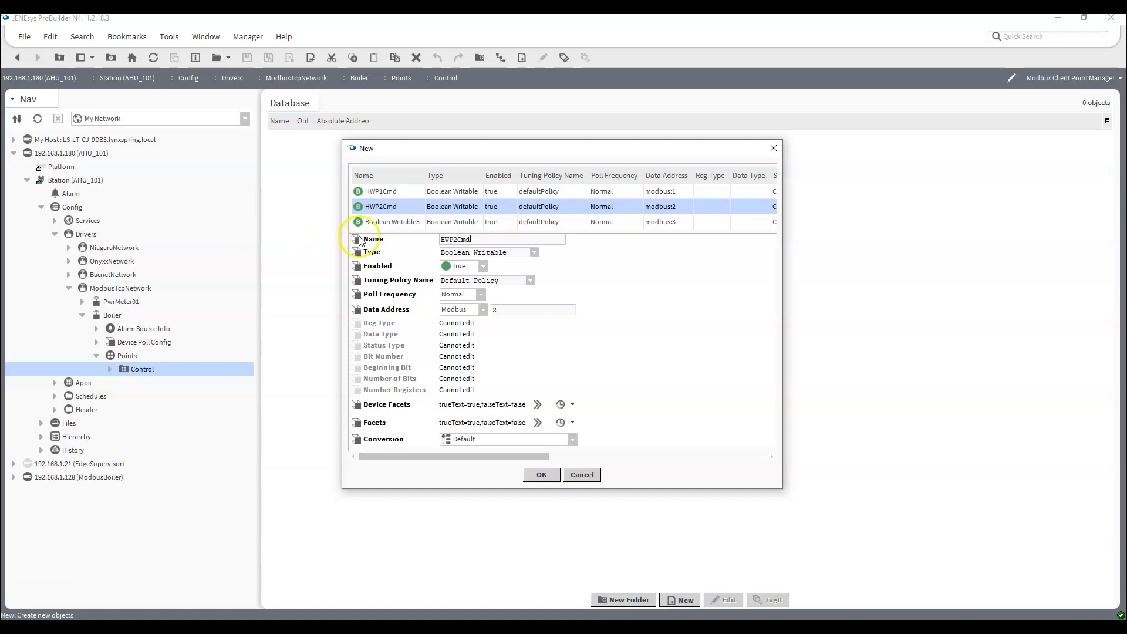
# Name the Boolean Writable point at Modbus address 3 BoilerEnable.
pyautogui.click(399, 222)
pyautogui.click(519, 240)
pyautogui.hotkey('ctrl', 'a')
pyautogui.write('Boinl')
pyautogui.press('BackSpace')
pyautogui.press('BackSpace')
pyautogui.write('lerEnable')
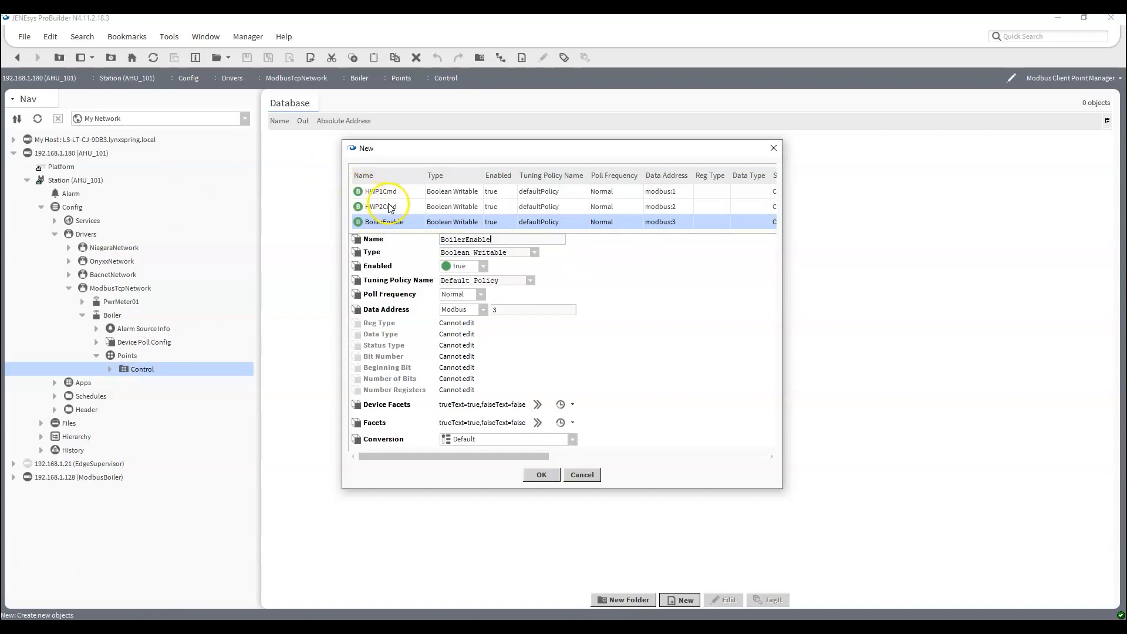
# Set the facets of HWP1Cmd and HWP2Cmd together to trueText Start and falseText Stop.
pyautogui.moveTo(381, 191); pyautogui.dragTo(382, 207)
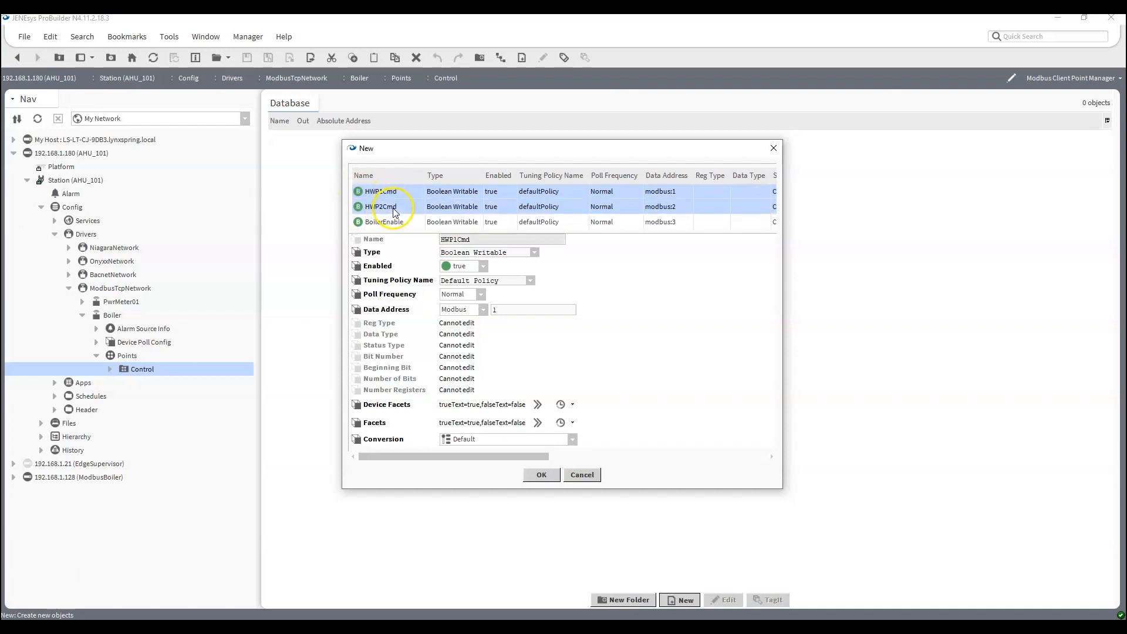
pyautogui.click(538, 423)
pyautogui.click(612, 279)
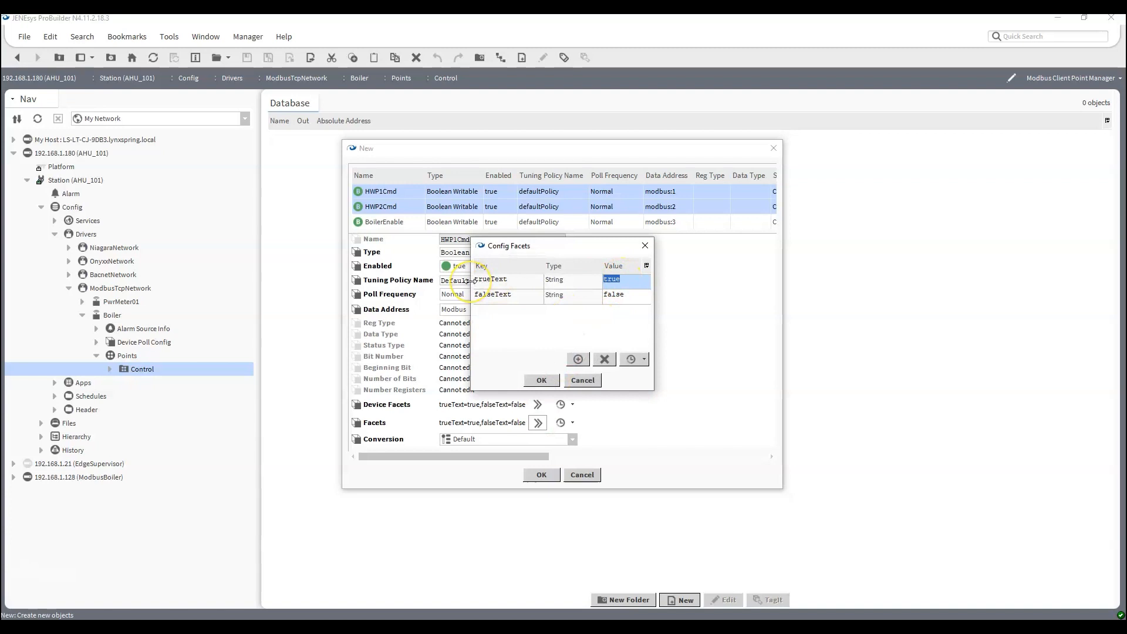
pyautogui.write('Start')
pyautogui.press('Return')
pyautogui.write('STop')
pyautogui.press('BackSpace')
pyautogui.press('BackSpace')
pyautogui.press('BackSpace')
pyautogui.click(542, 381)
# Set BoilerEnable's facets to trueText Enabled and falseText Stopped, and add the three writable points to the folder.
pyautogui.click(385, 226)
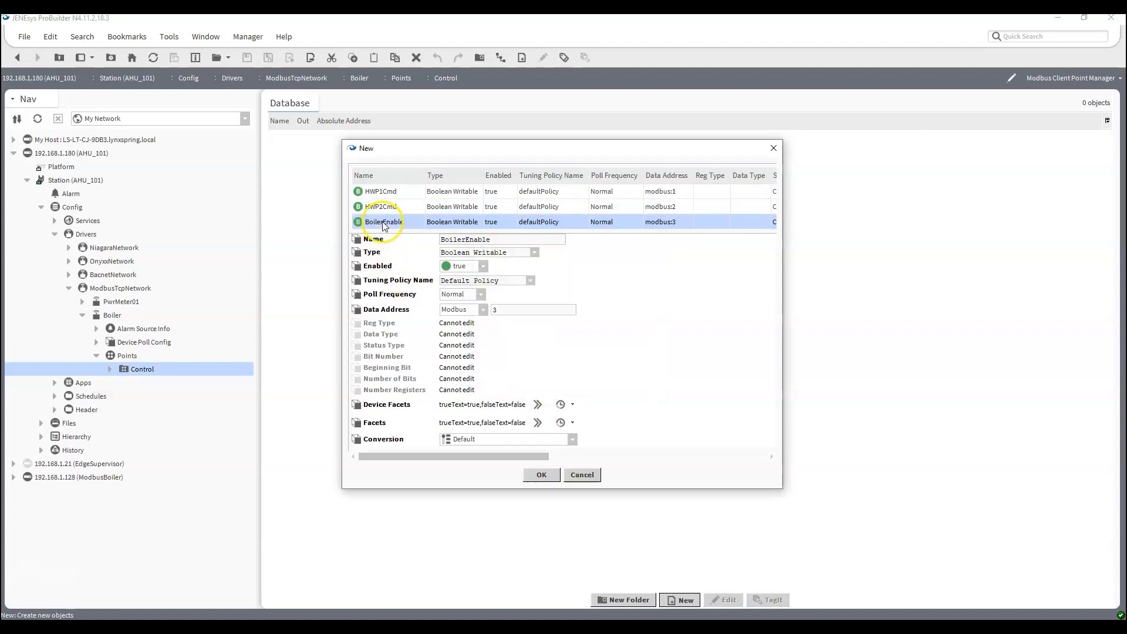
pyautogui.click(538, 423)
pyautogui.click(630, 279)
pyautogui.click(630, 278)
pyautogui.write('Enabled')
pyautogui.press('Return')
pyautogui.write('Stopped')
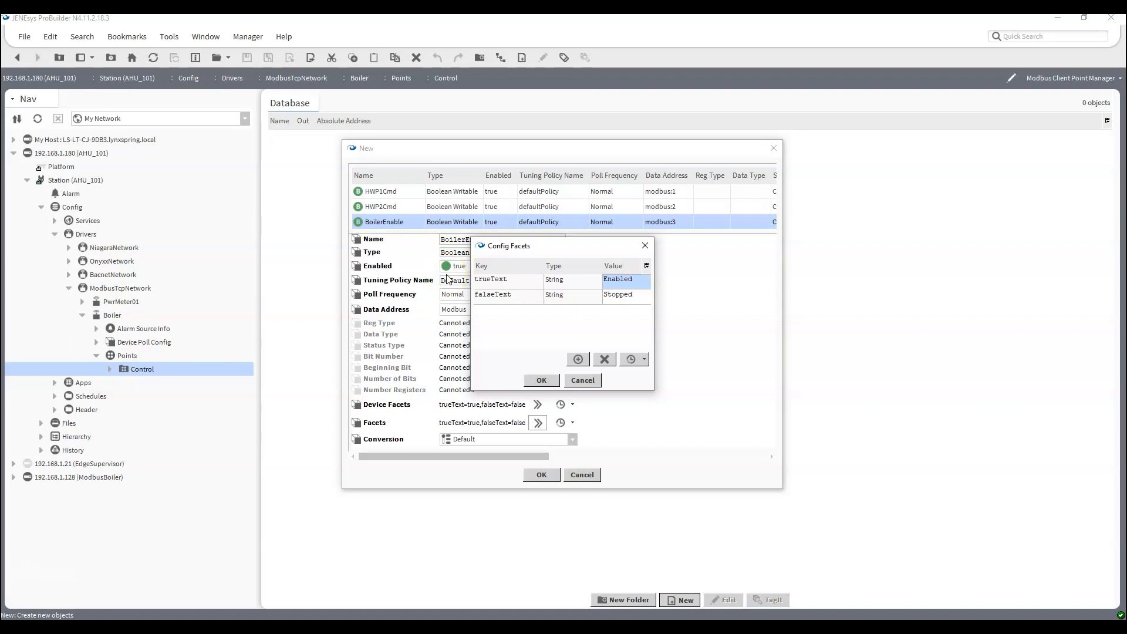
pyautogui.click(542, 380)
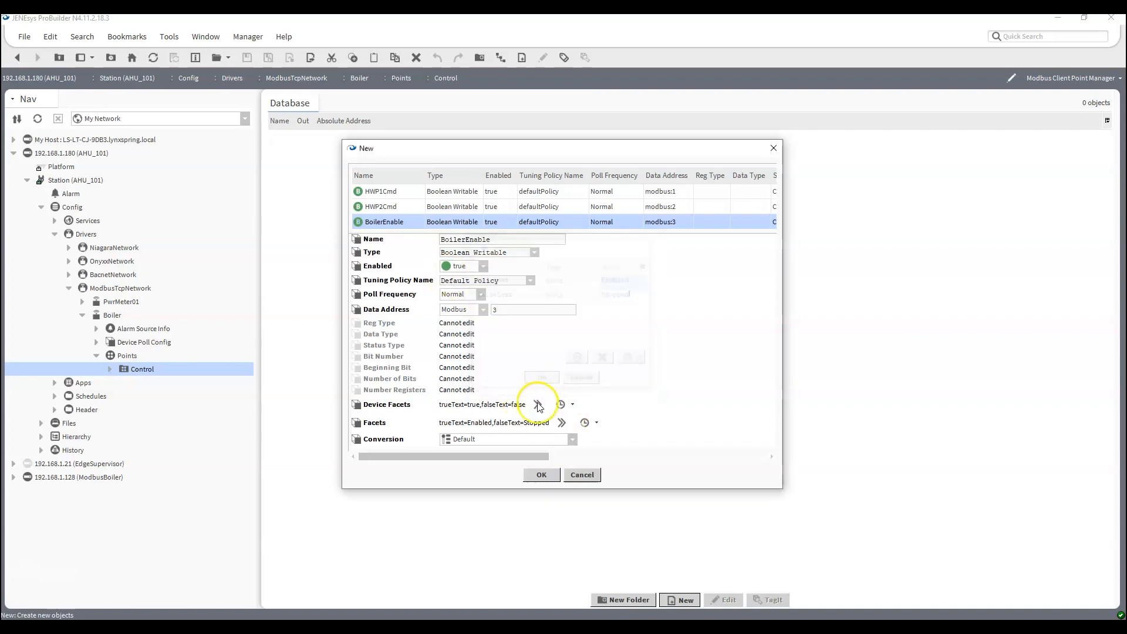
pyautogui.click(539, 476)
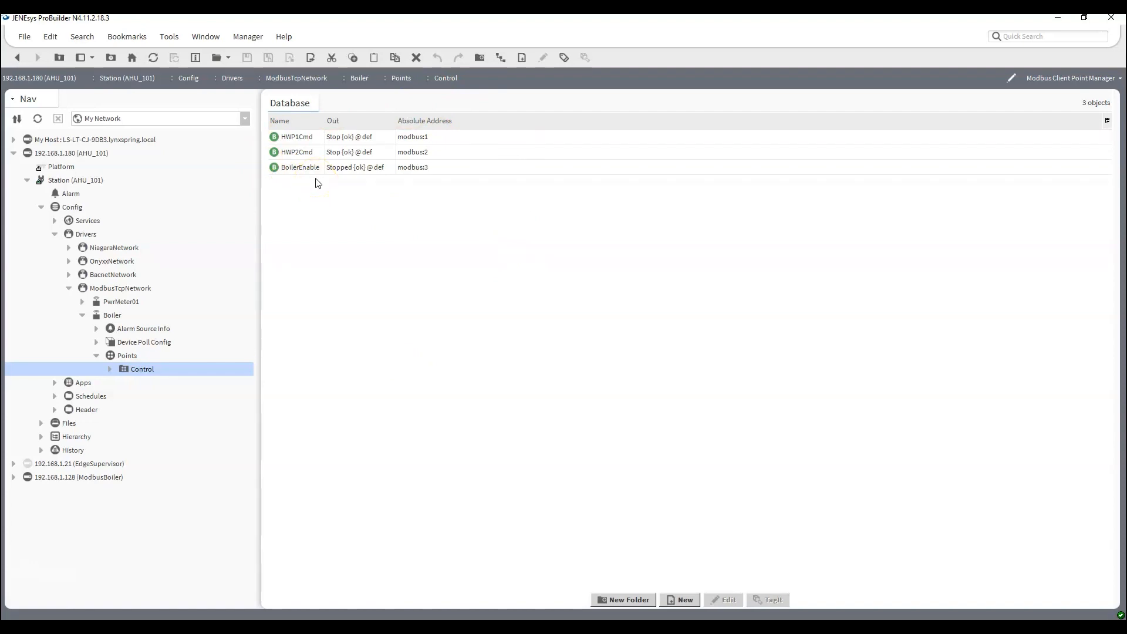
# Start two new Boolean Points in the Control folder with Modbus starting address 10001.
pyautogui.click(680, 600)
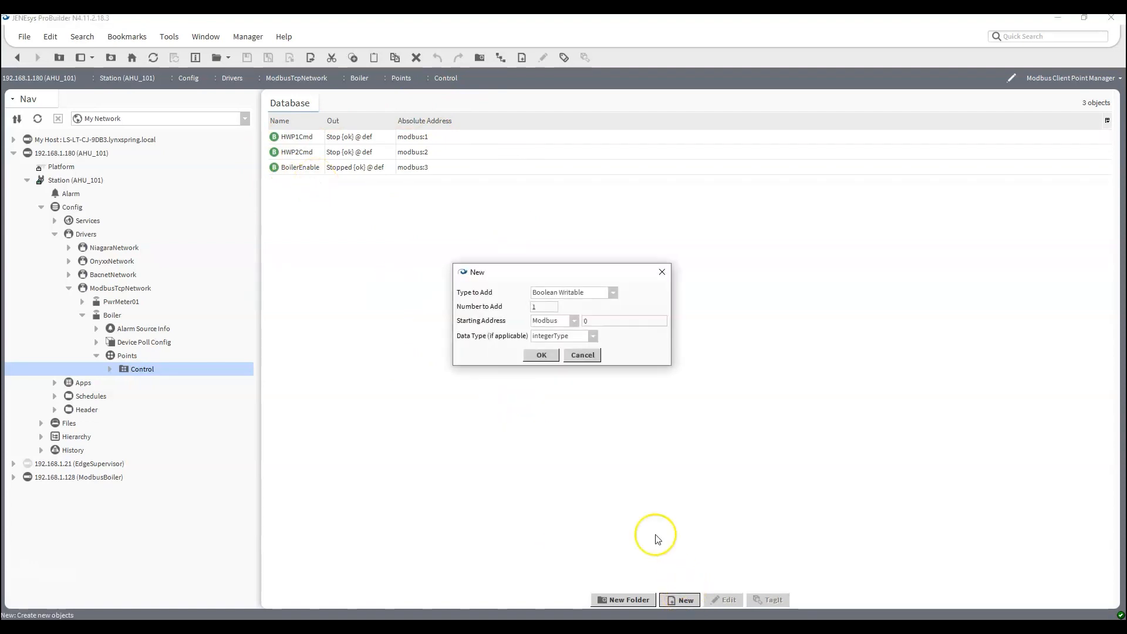
pyautogui.click(613, 293)
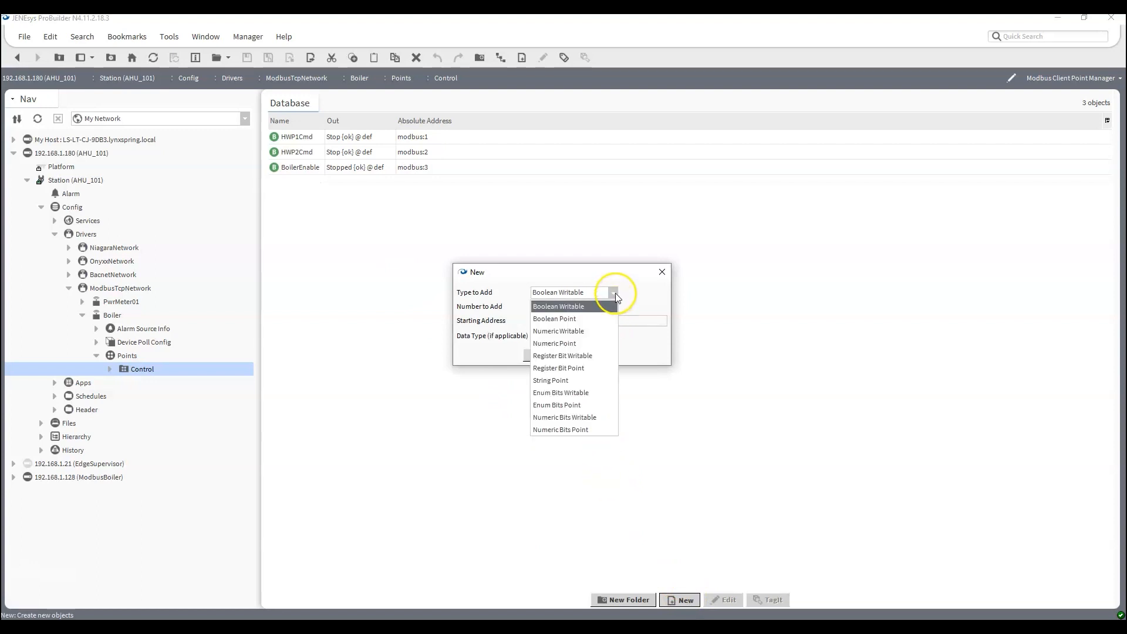
pyautogui.click(585, 318)
pyautogui.doubleClick(585, 320)
pyautogui.click(492, 322)
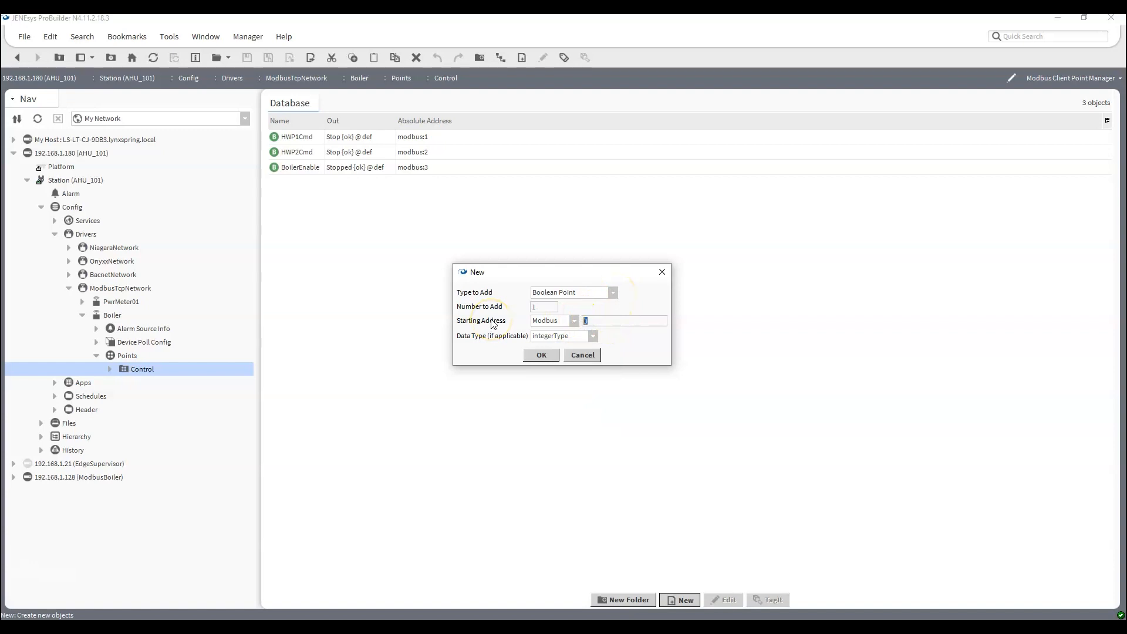
pyautogui.doubleClick(536, 305)
pyautogui.write('2')
pyautogui.click(536, 357)
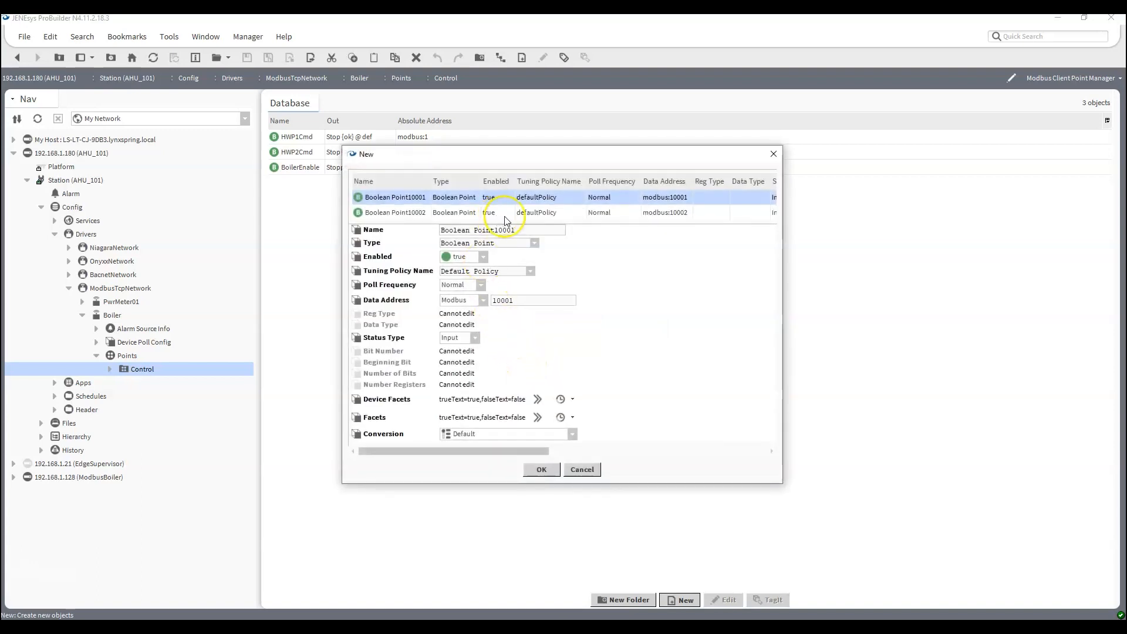
# Name the Boolean Points at Modbus addresses 10001 and 10002 HWP1Status and HWP2Status.
pyautogui.tripleClick(523, 227)
pyautogui.click(162, 218)
pyautogui.write('HWP1Status')
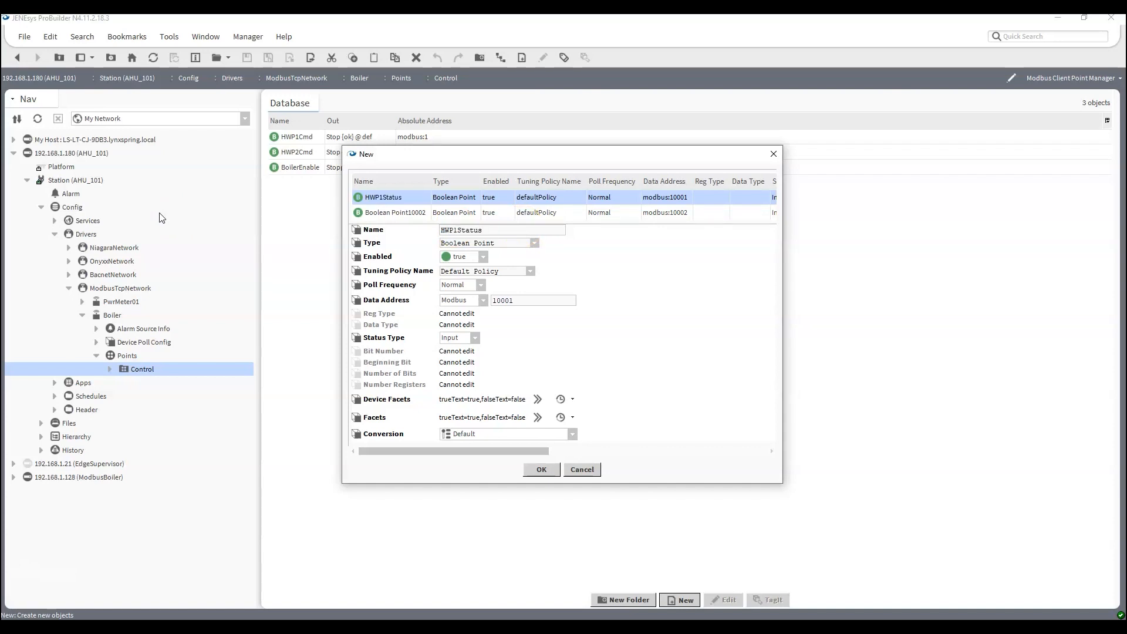
pyautogui.click(379, 213)
pyautogui.moveTo(499, 230); pyautogui.dragTo(515, 230)
pyautogui.tripleClick(511, 229)
pyautogui.click(195, 206)
pyautogui.write('HW')
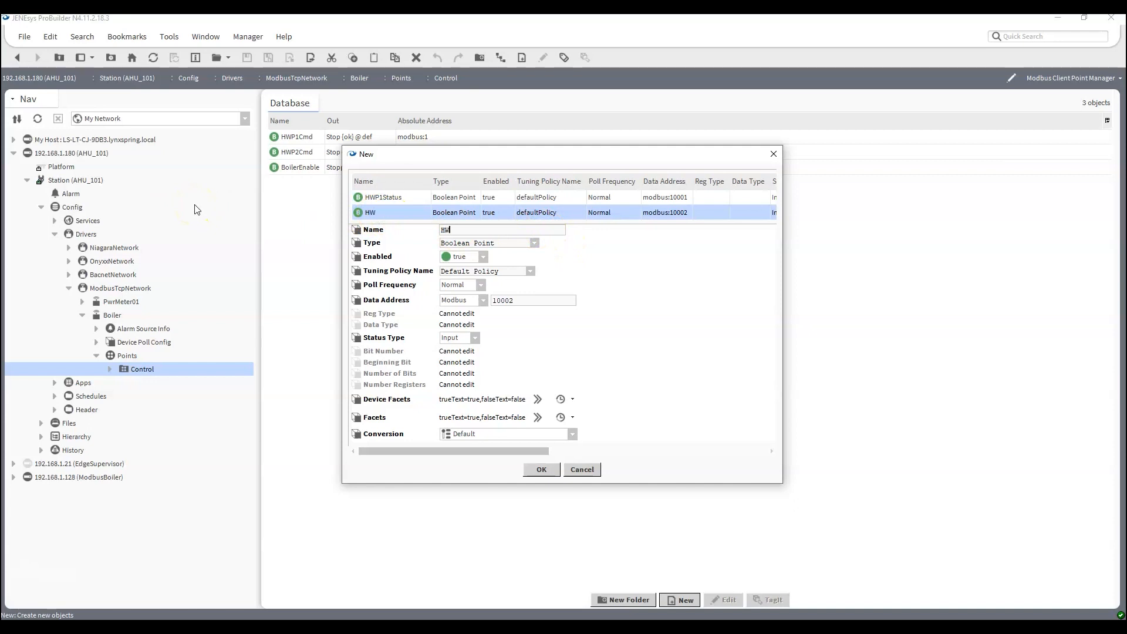
pyautogui.write('P2Status')
# Set the facets of both status points to trueText Running and falseText Stopped, and add the points to the folder.
pyautogui.keyDown('shift'); pyautogui.click(379, 197); pyautogui.keyUp('shift')
pyautogui.click(561, 417)
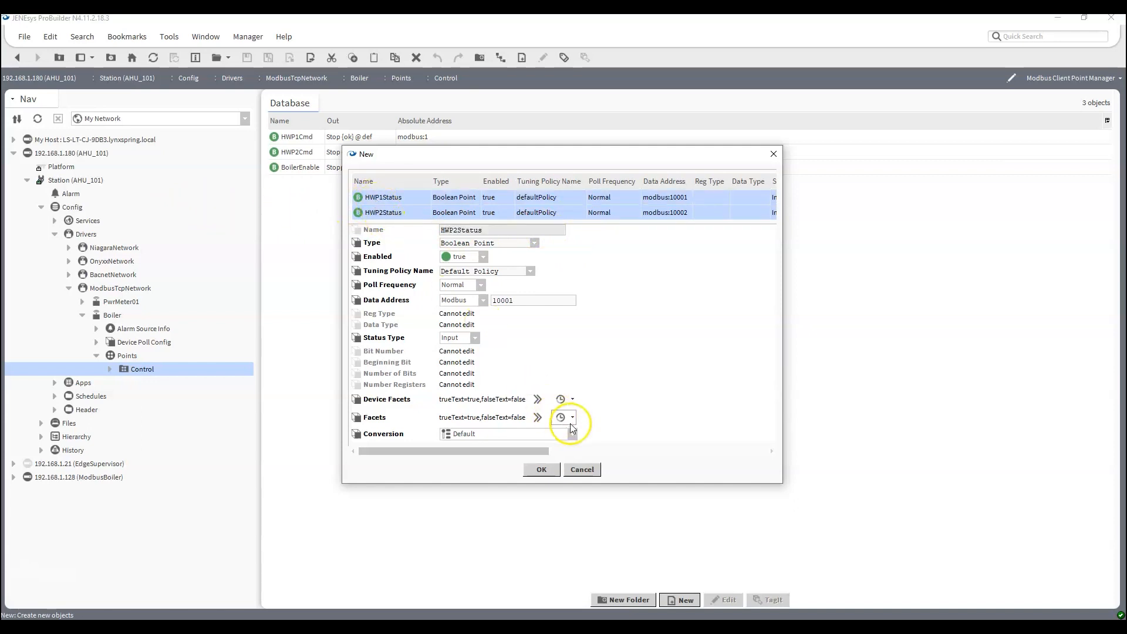
pyautogui.click(571, 418)
pyautogui.click(537, 418)
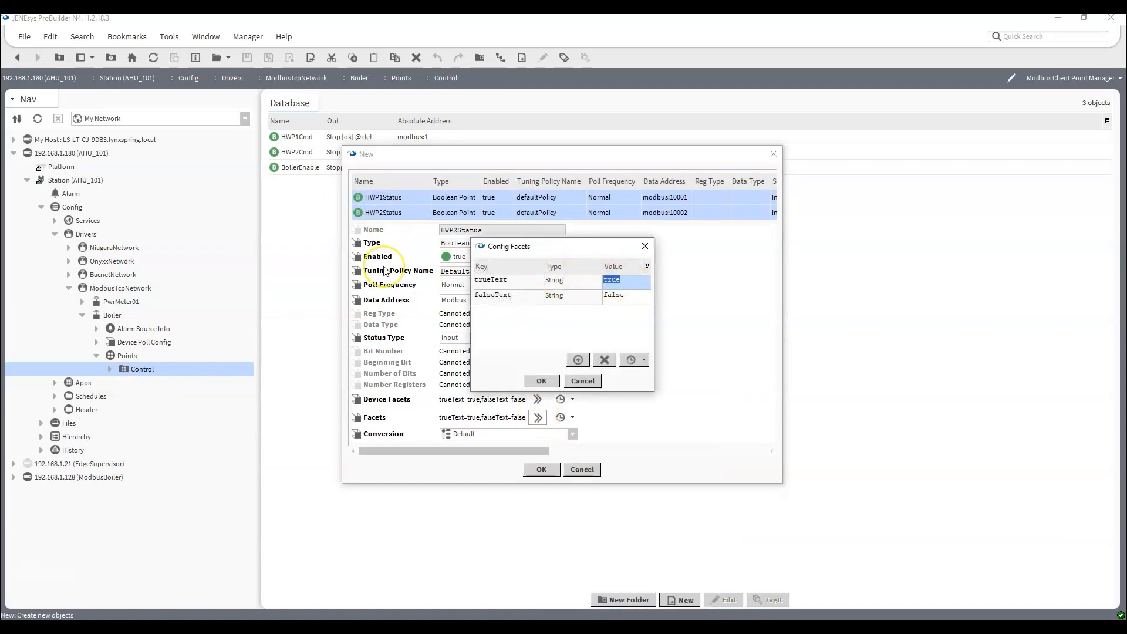
pyautogui.write('Running')
pyautogui.press('Tab')
pyautogui.write('Stopped')
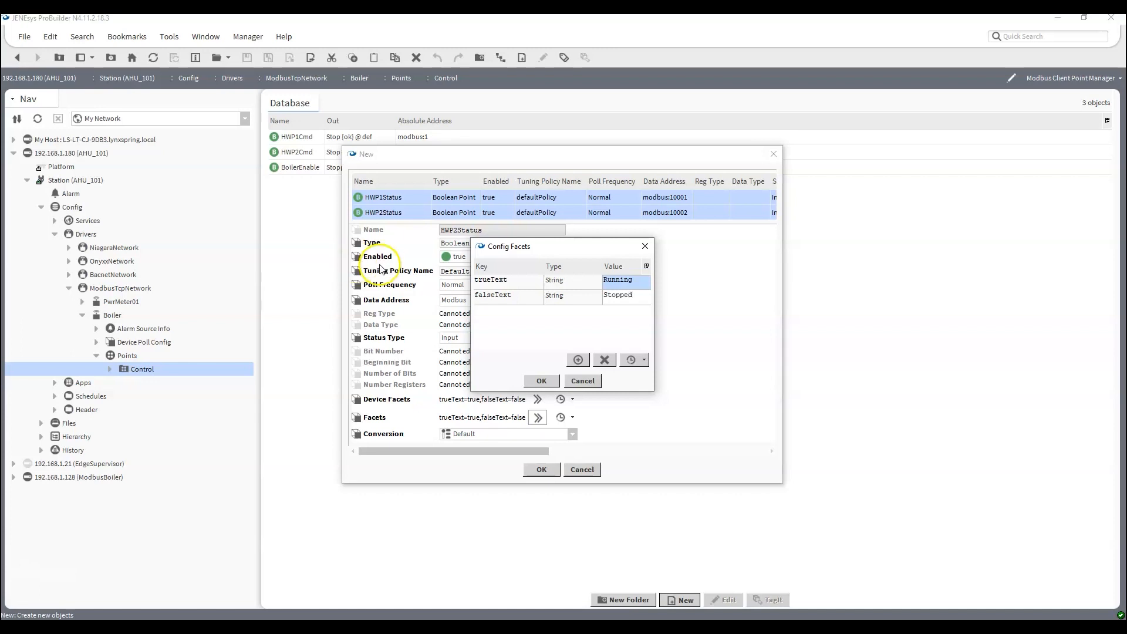
pyautogui.click(541, 382)
pyautogui.click(530, 465)
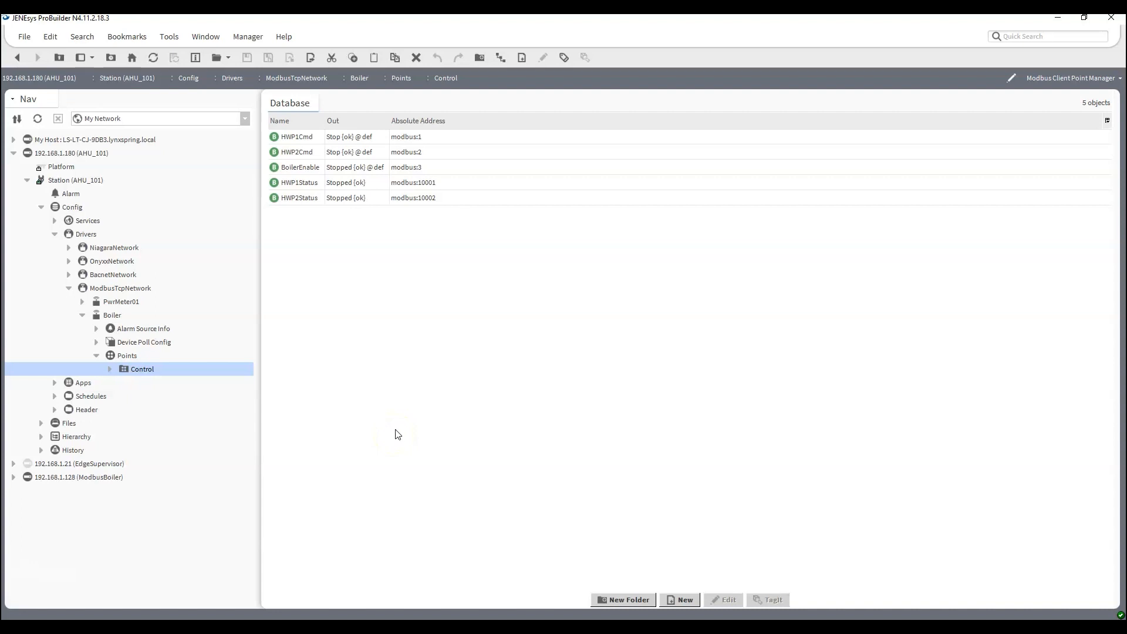
# Start three new Numeric Points in the Control folder with Modbus starting address 30001.
pyautogui.click(681, 601)
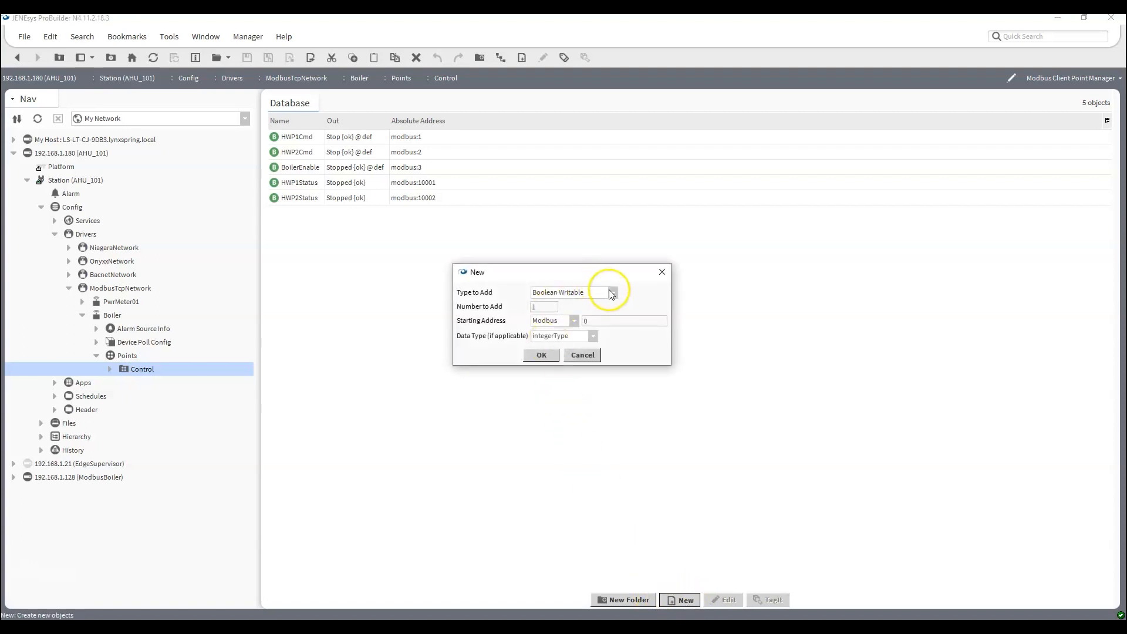
pyautogui.click(611, 293)
pyautogui.click(561, 320)
pyautogui.doubleClick(543, 307)
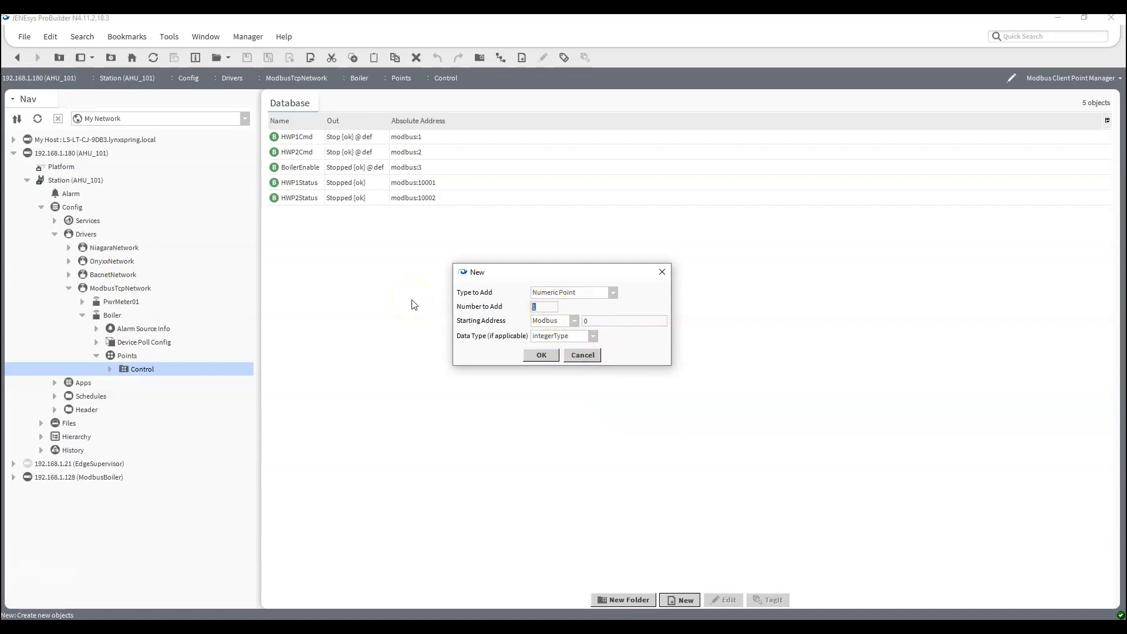
pyautogui.write('3')
pyautogui.doubleClick(617, 321)
pyautogui.write('30001')
pyautogui.click(530, 356)
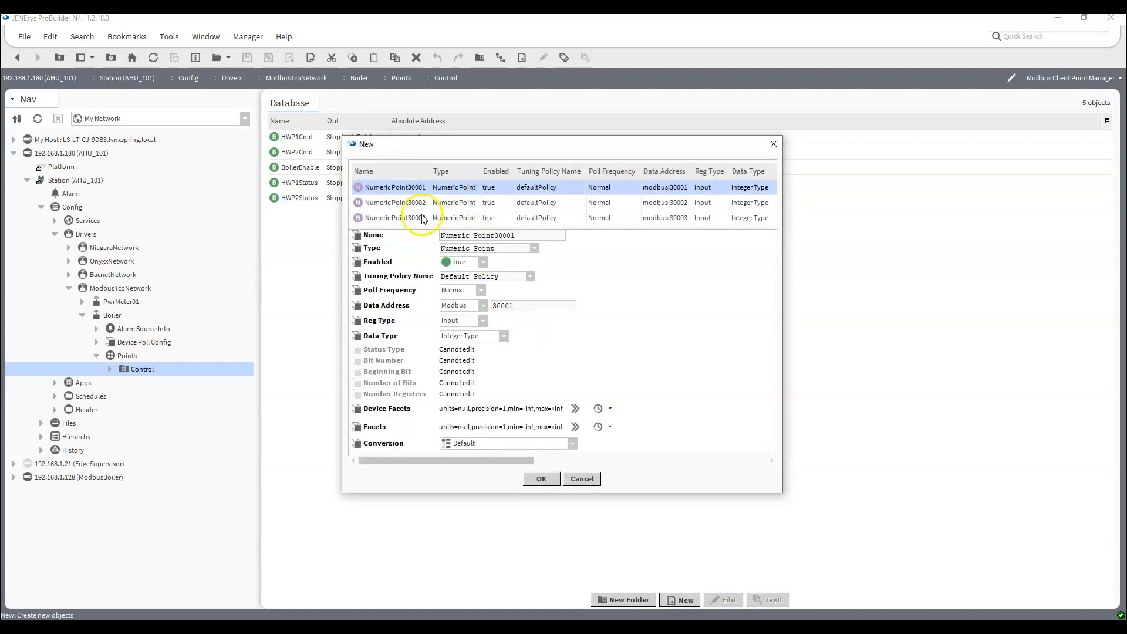
# Set the facets of all three new Numeric Points to units °F with precision 1.
pyautogui.keyDown('shift'); pyautogui.click(421, 220); pyautogui.keyUp('shift')
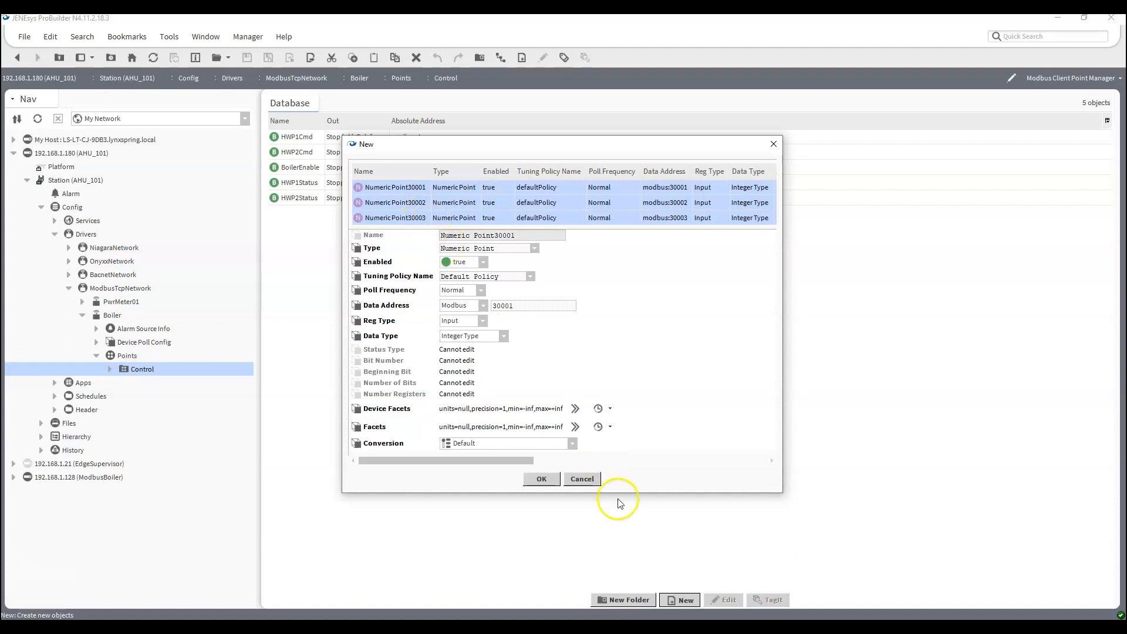
pyautogui.click(600, 426)
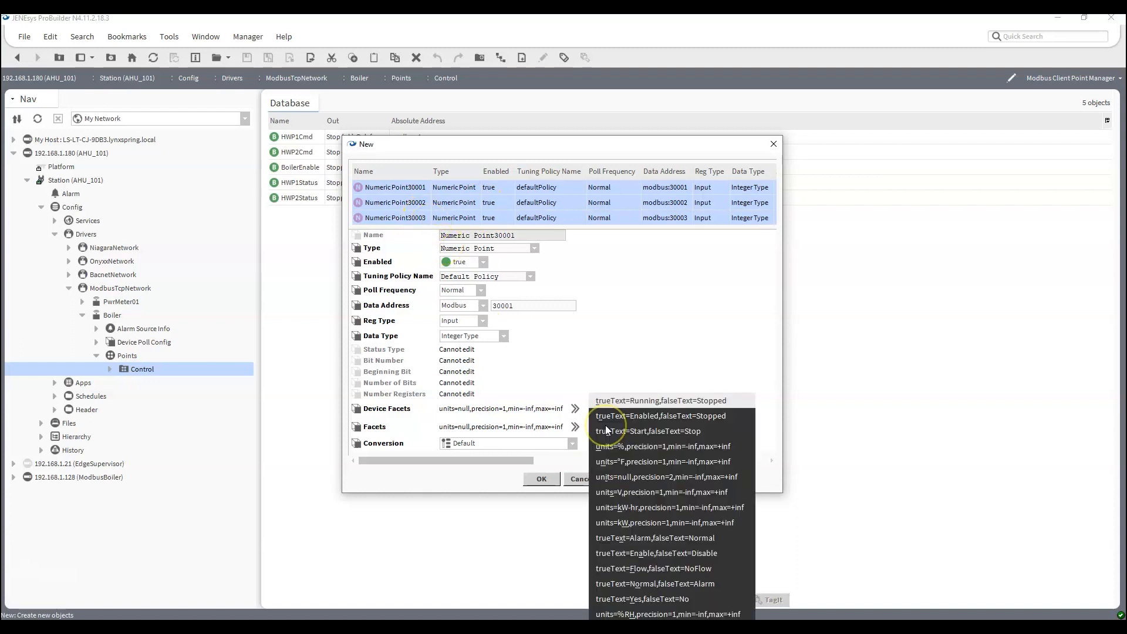
pyautogui.click(611, 462)
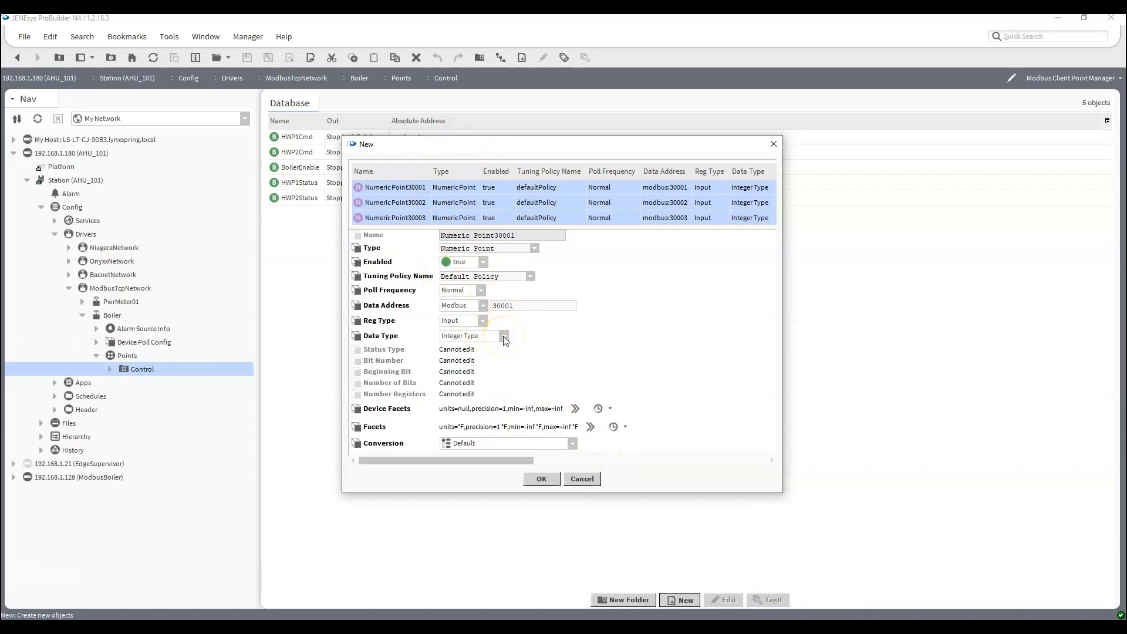
# Name the Numeric Points at Modbus addresses 30001, 30002 and 30003 OATemp, HWSTemp and HWRTemp_Snsr.
pyautogui.click(403, 188)
pyautogui.click(530, 235)
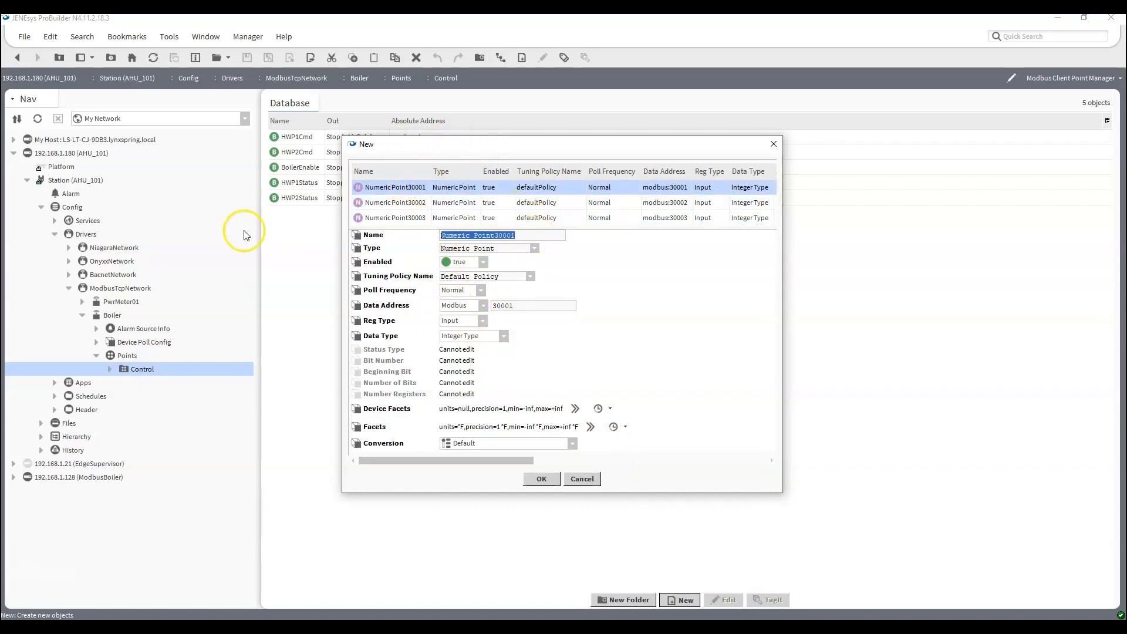
pyautogui.write('OATemp')
pyautogui.press('Down')
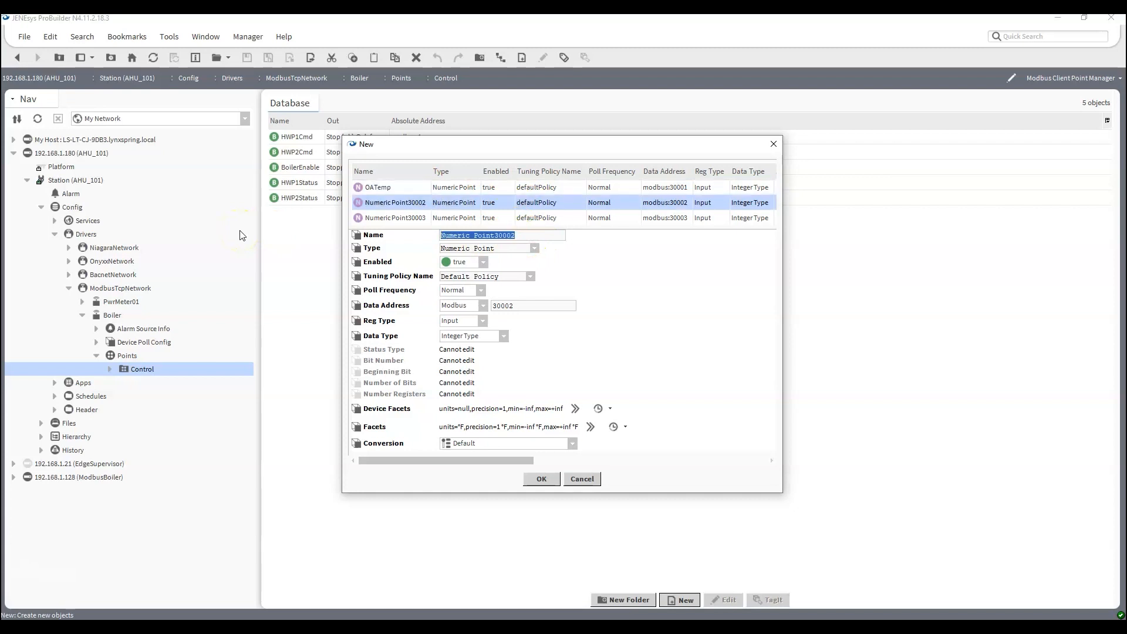
pyautogui.write('HWSTemp')
pyautogui.press('Return')
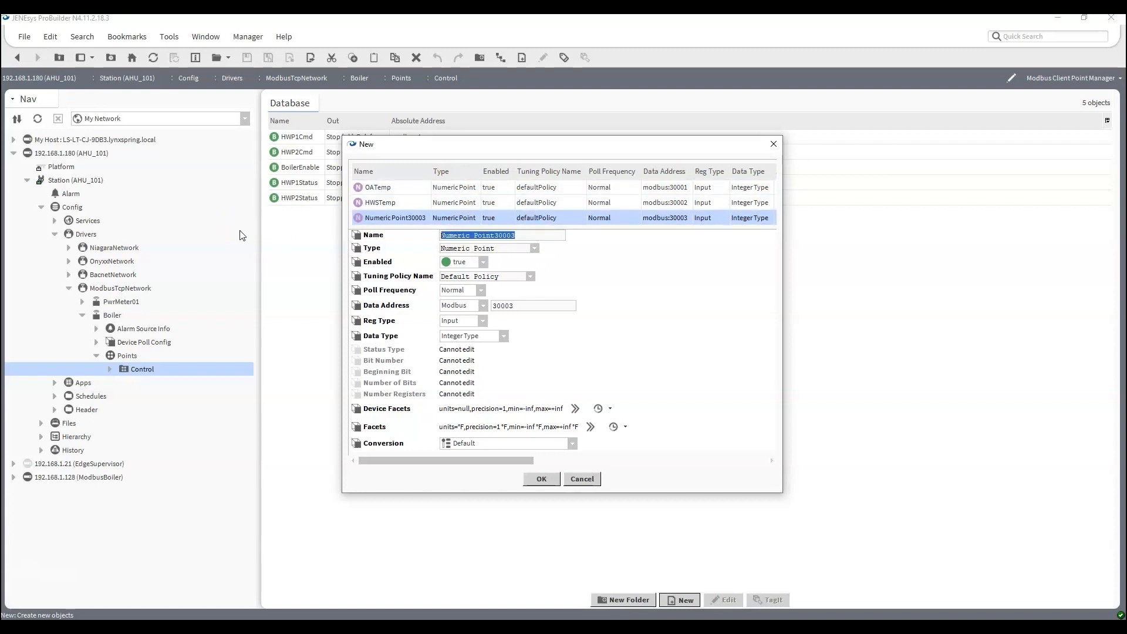
pyautogui.write('HWRTemp_Snsr')
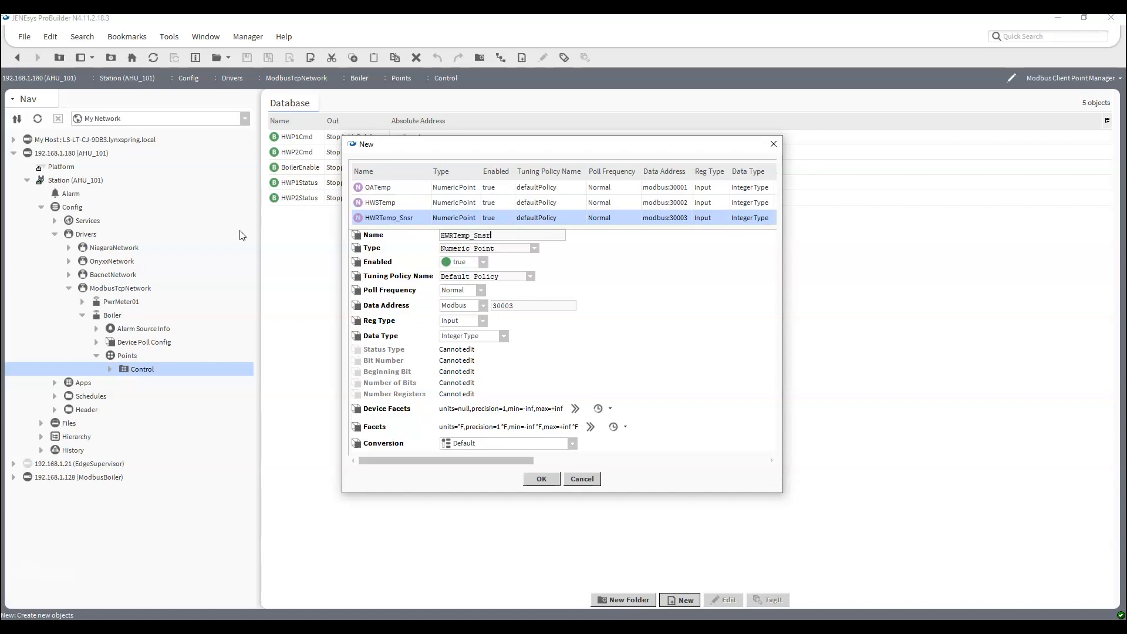
# Extend the other two names to HWSTemp_Snsr and OATemp_Snsr, and add the three sensor points to the folder.
pyautogui.press('Up')
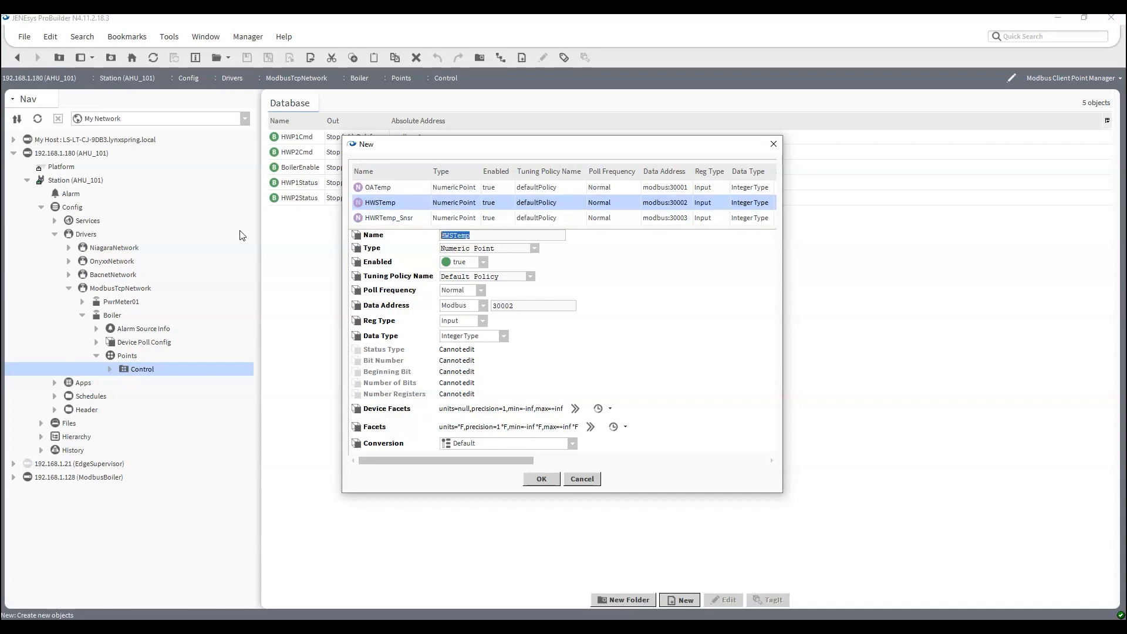
pyautogui.click(479, 236)
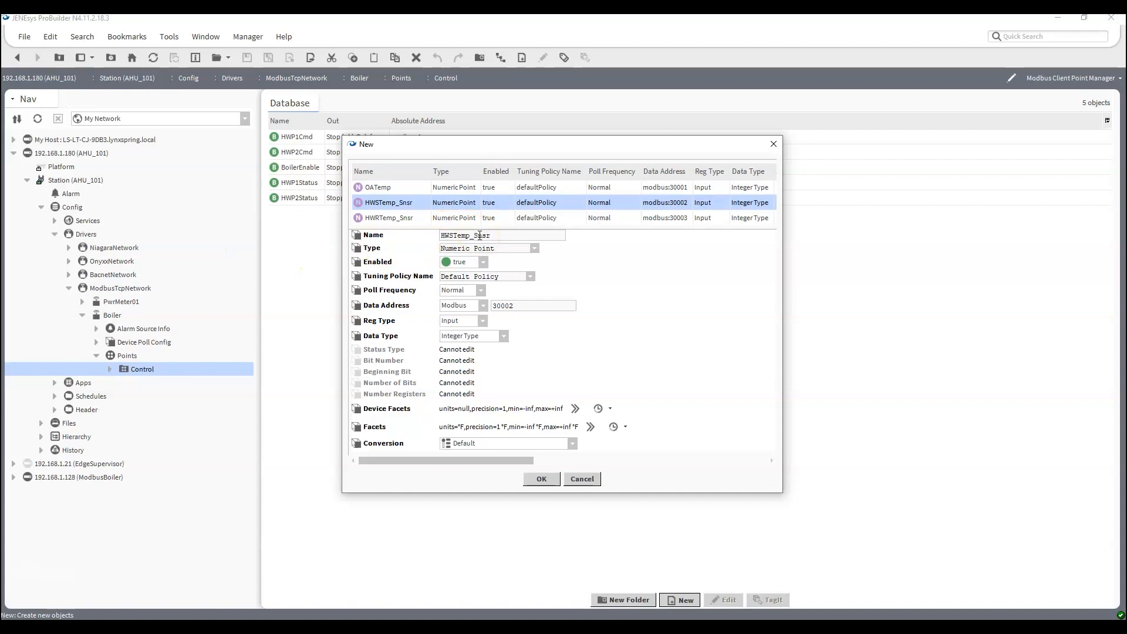
pyautogui.click(415, 186)
pyautogui.click(511, 235)
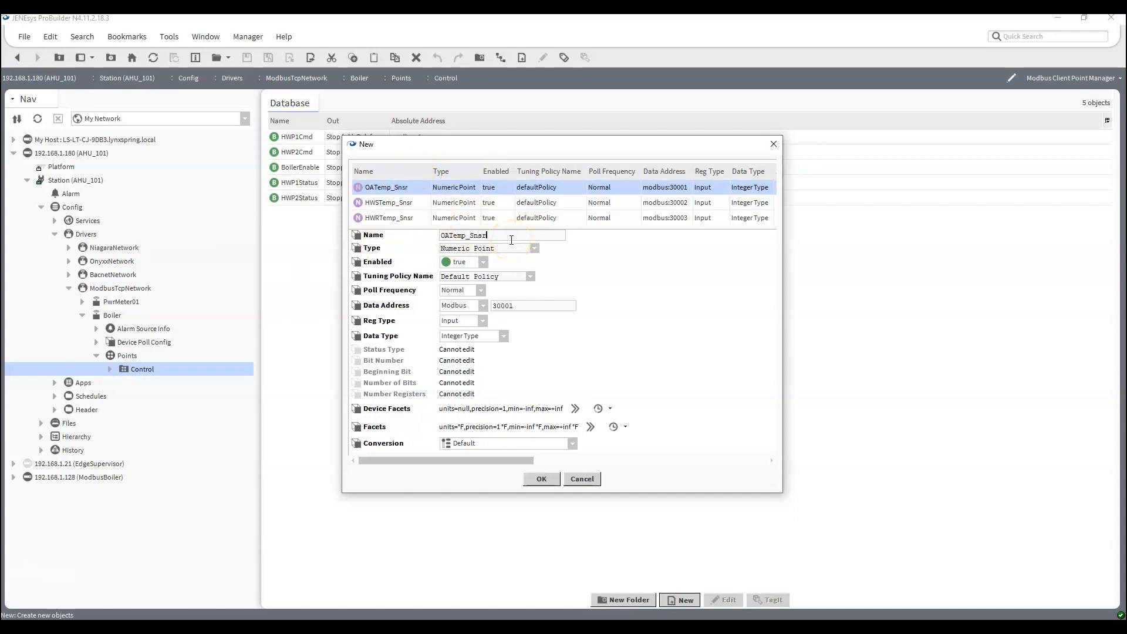
pyautogui.click(542, 481)
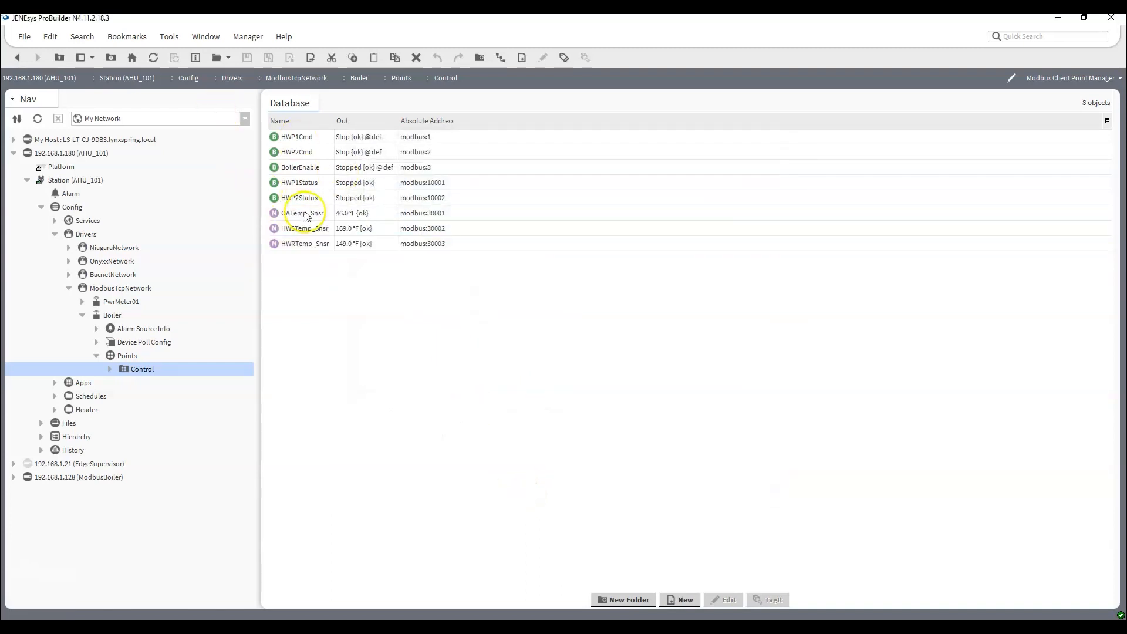
# Expand the Control folder and examine the implied tags of OATemp_Snsr down to the hs:sensor marker.
pyautogui.click(109, 369)
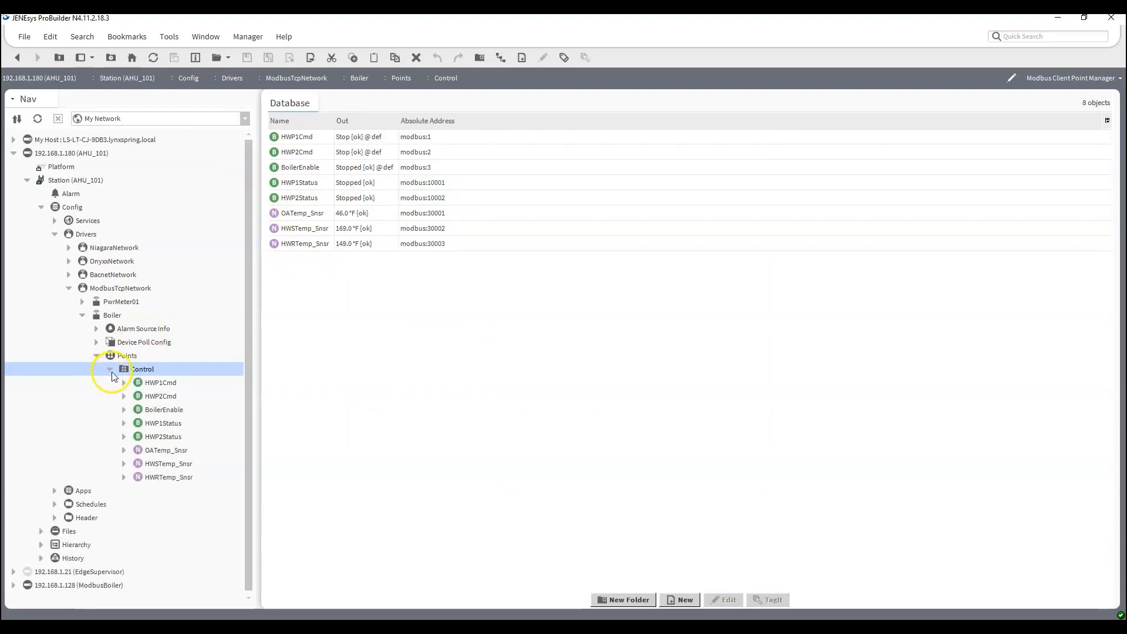
pyautogui.rightClick(150, 450)
pyautogui.moveTo(224, 234)
pyautogui.click(221, 254)
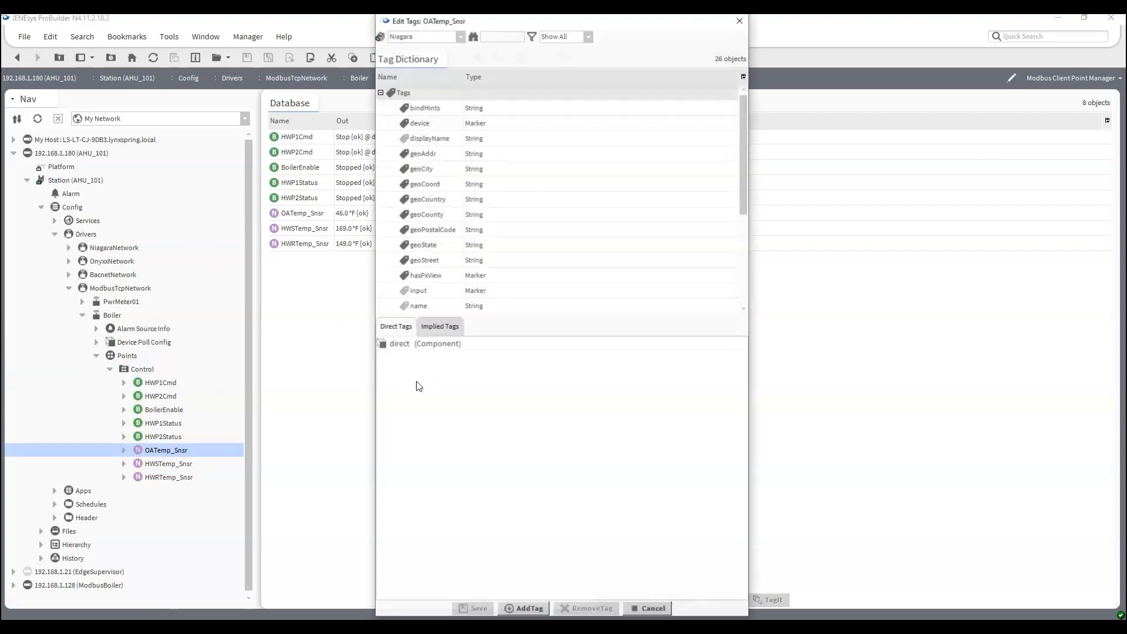
pyautogui.click(437, 327)
pyautogui.scroll(-2, 446, 381)
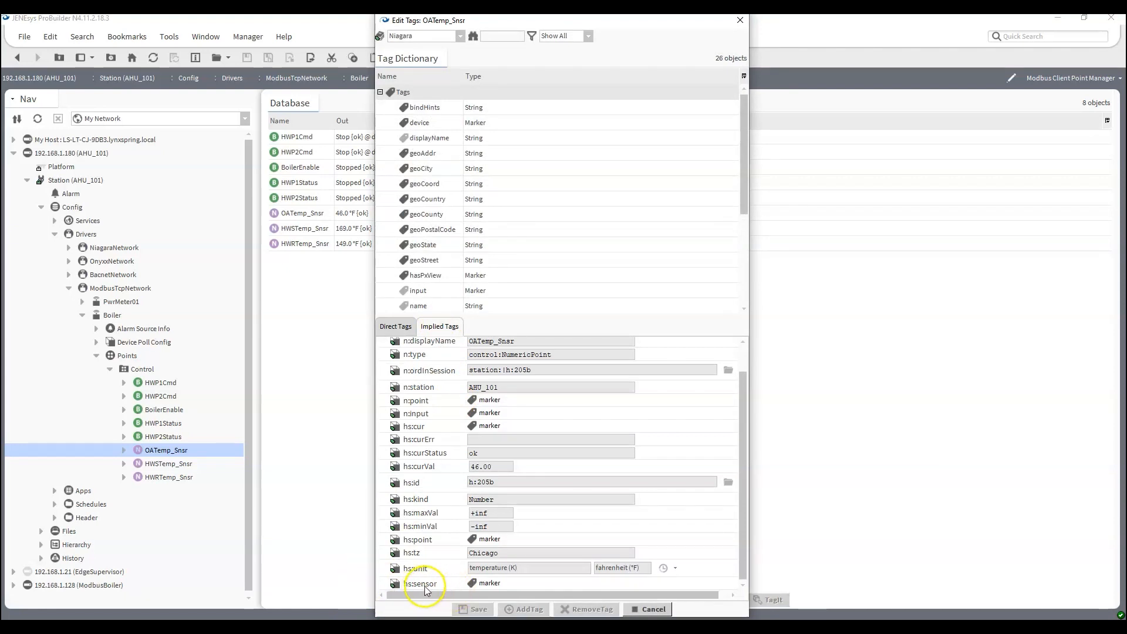
pyautogui.click(739, 22)
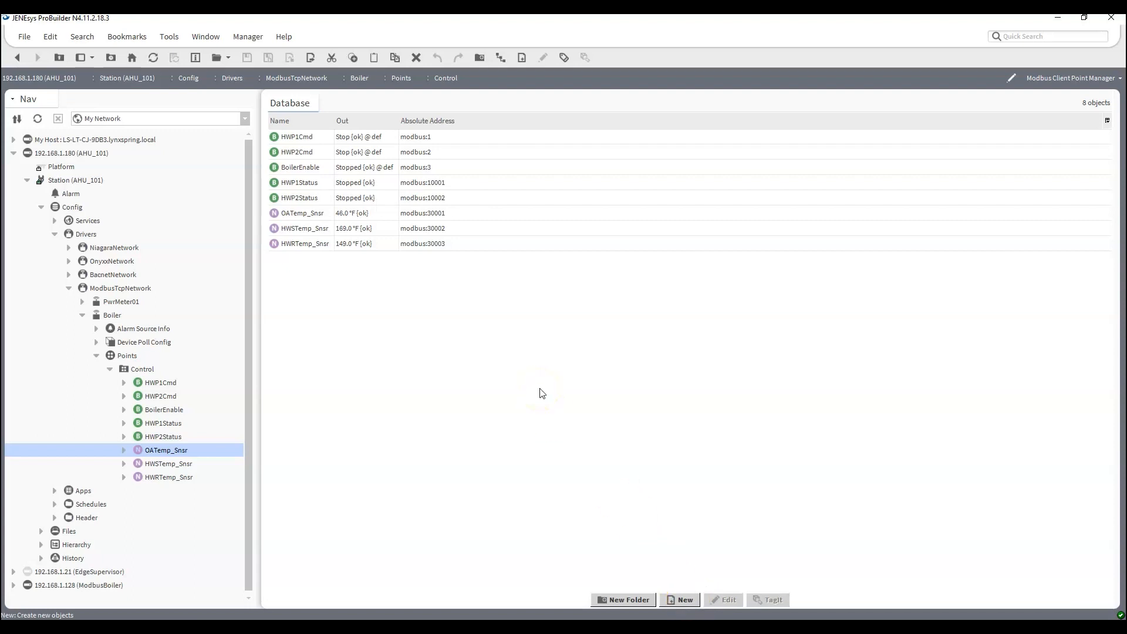
# Start one new Numeric Writable in the Control folder at Modbus address 40001 with data type integerType.
pyautogui.click(687, 600)
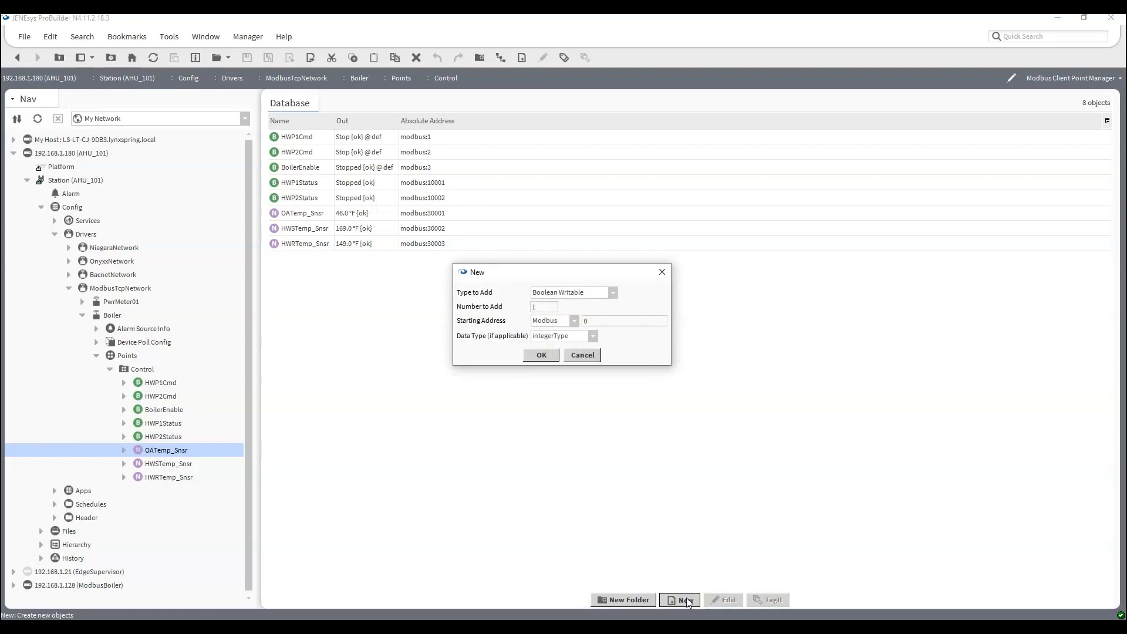
pyautogui.click(613, 292)
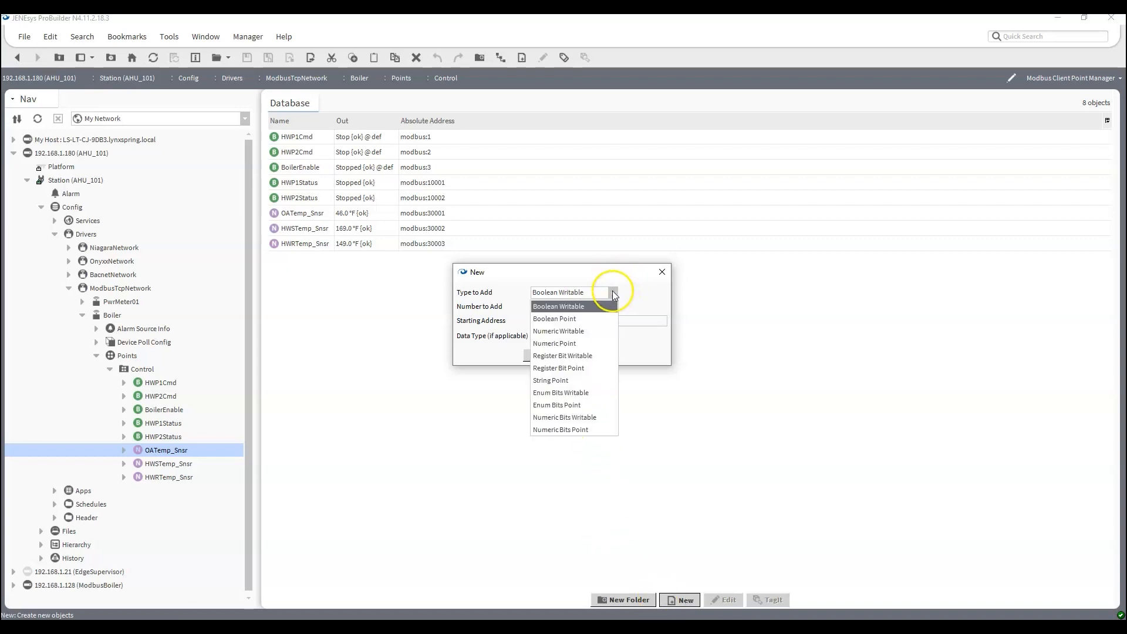
pyautogui.click(579, 331)
pyautogui.doubleClick(590, 321)
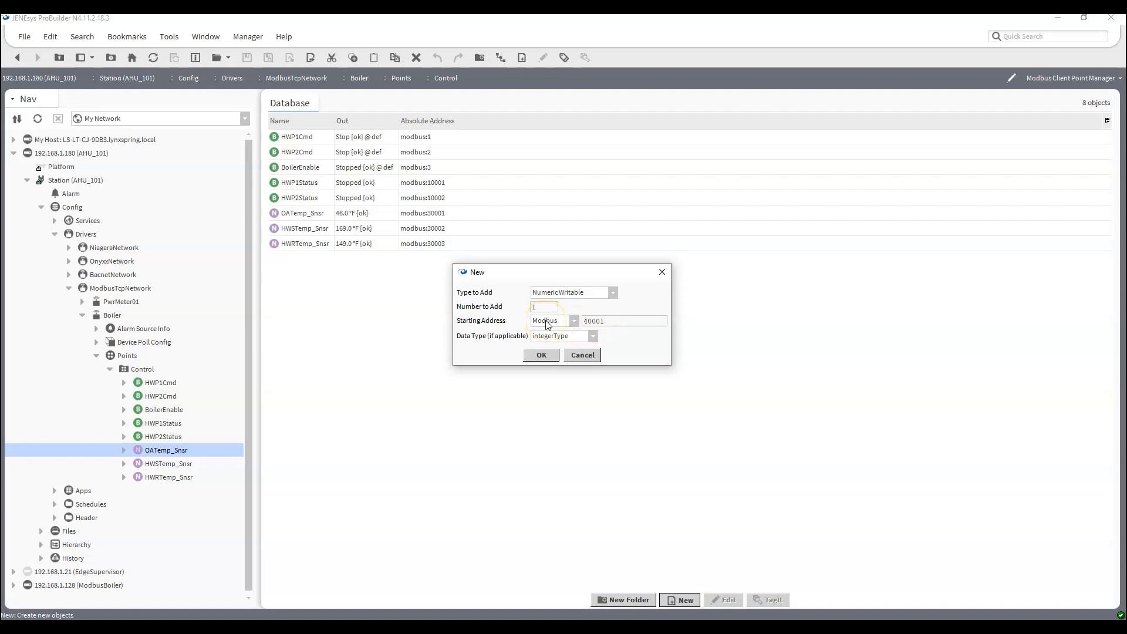
pyautogui.click(593, 336)
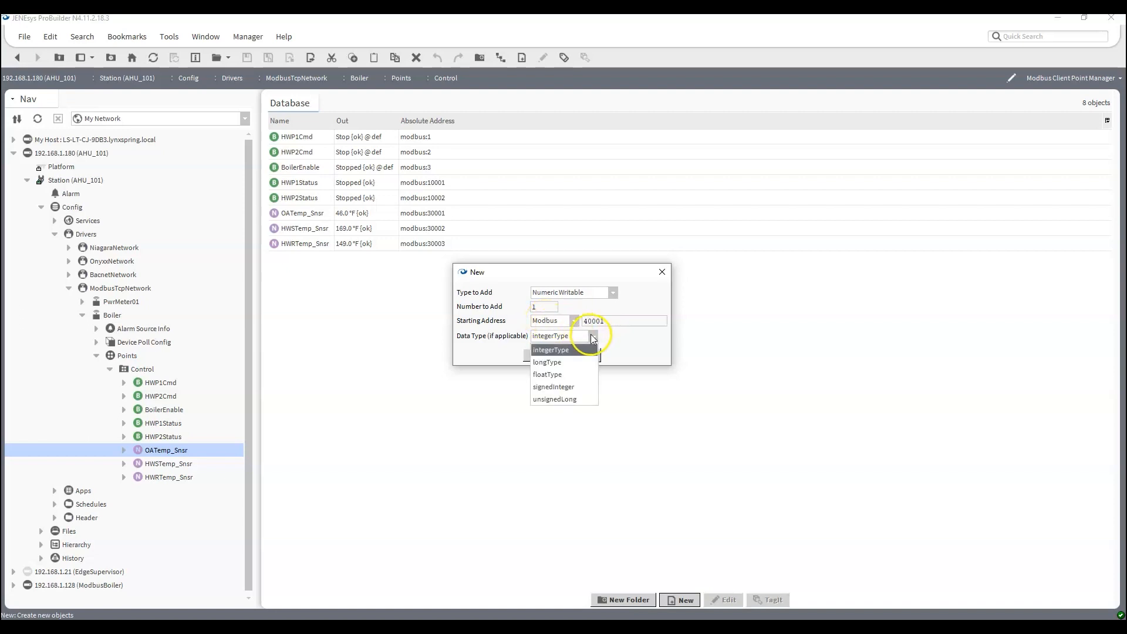
pyautogui.click(562, 351)
pyautogui.click(543, 356)
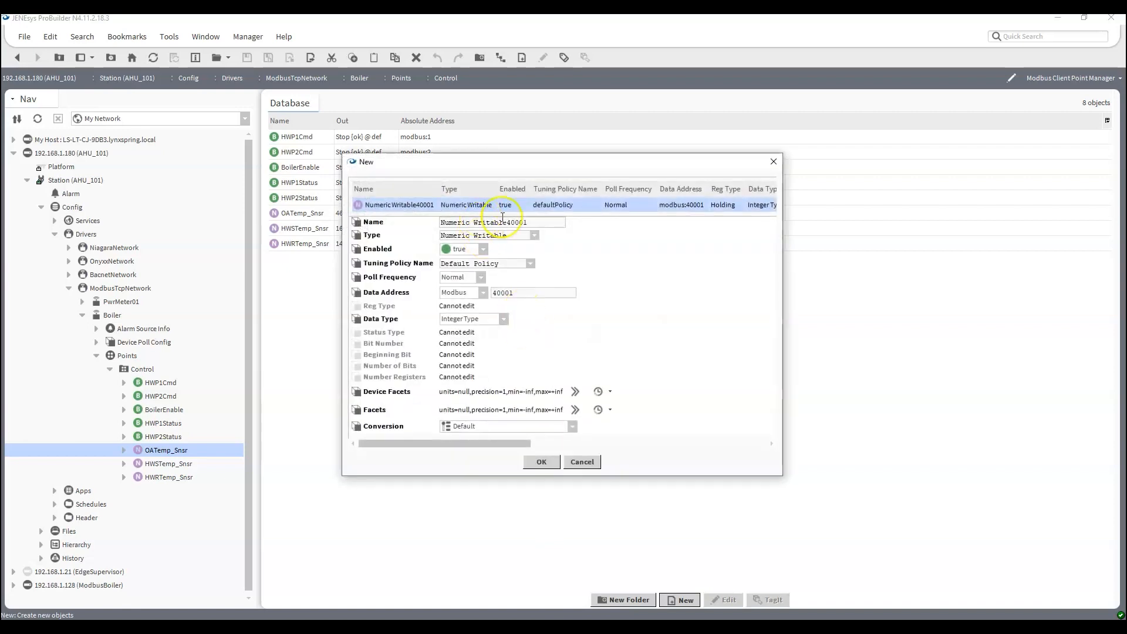
# Name the Numeric Writable HwVlv, set its facets to units % with precision 1, and add it to the folder.
pyautogui.tripleClick(550, 221)
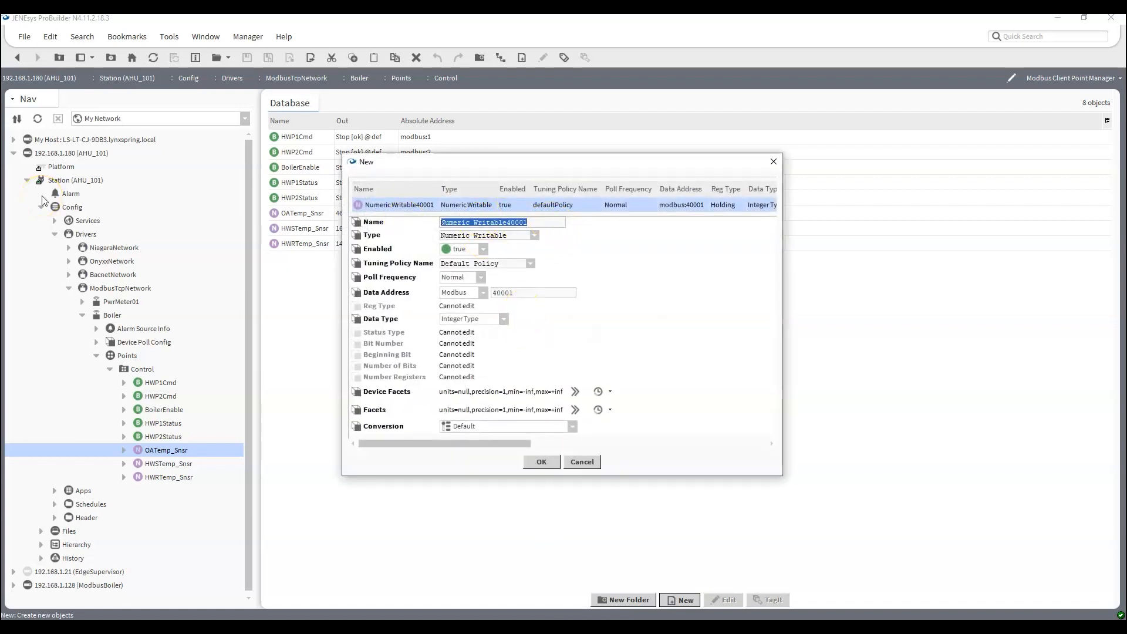
pyautogui.write('HwVlv')
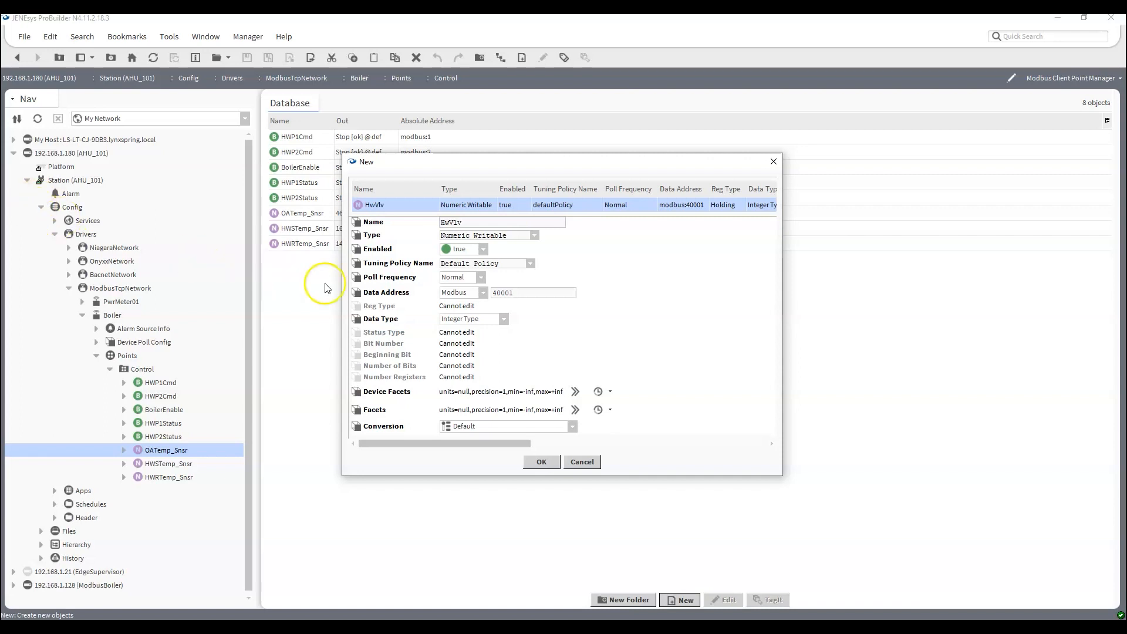
pyautogui.click(505, 319)
pyautogui.click(503, 329)
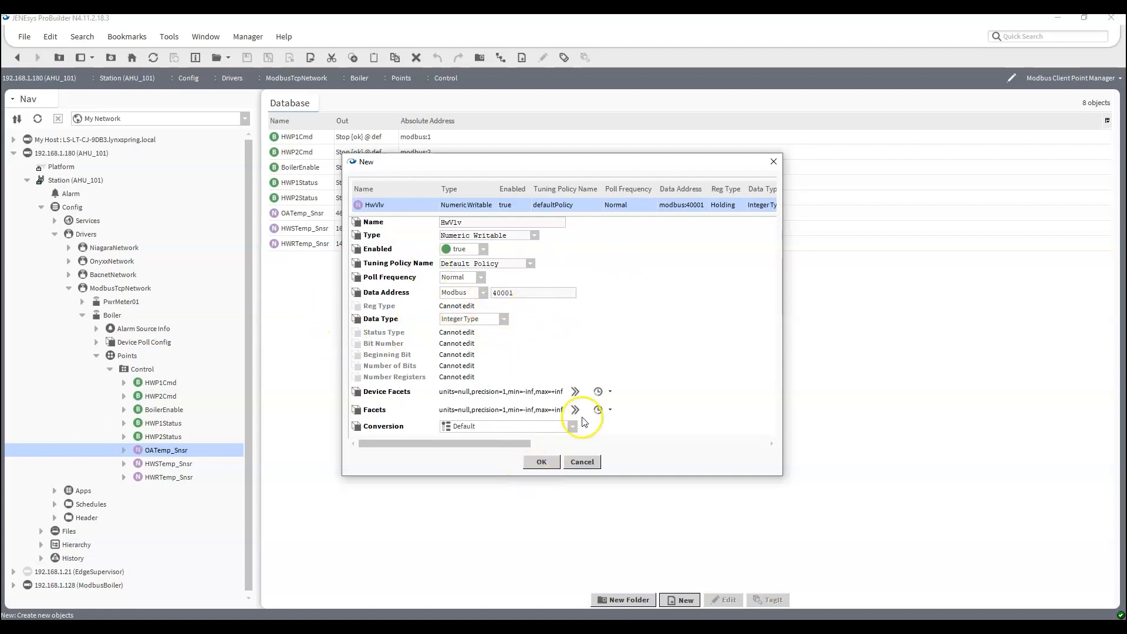
pyautogui.click(599, 393)
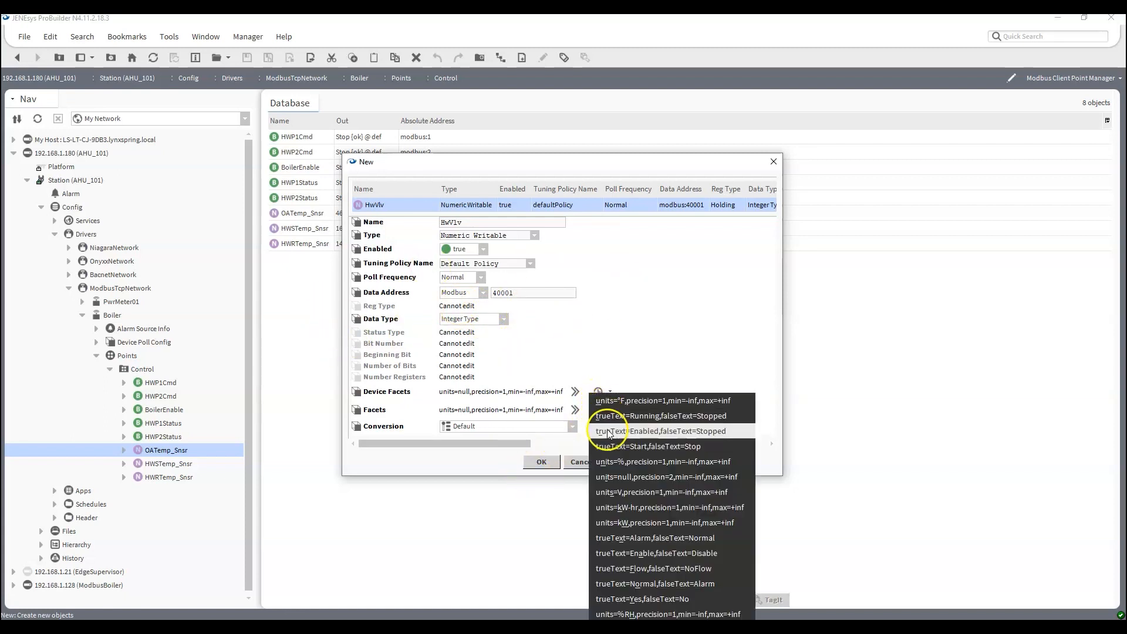
pyautogui.click(599, 461)
pyautogui.click(535, 462)
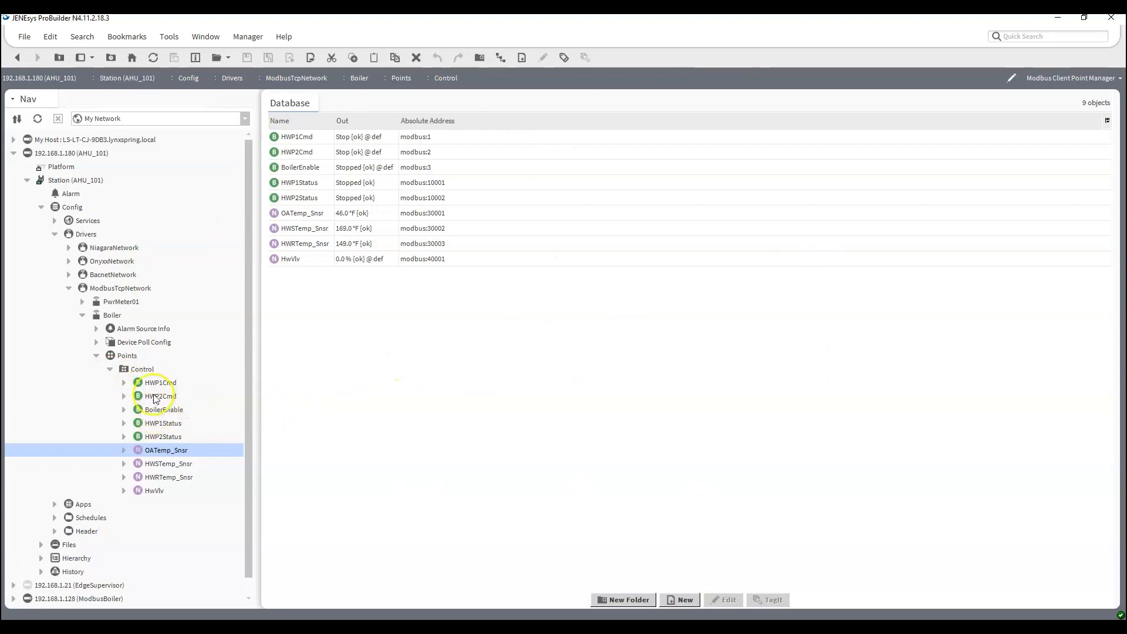
# Open the Control folder's AX Wire Sheet and move HWP1Cmd, HWP2Cmd, BoilerEnable and HwVlv into a column at the sheet's right side.
pyautogui.rightClick(144, 369)
pyautogui.moveTo(223, 203)
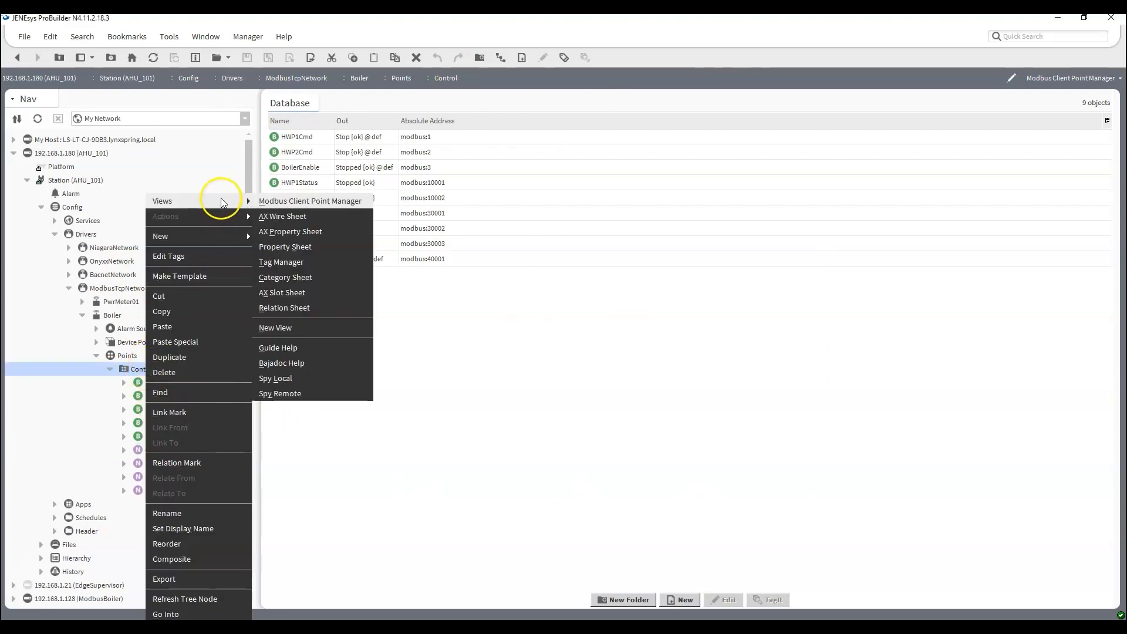
pyautogui.click(283, 217)
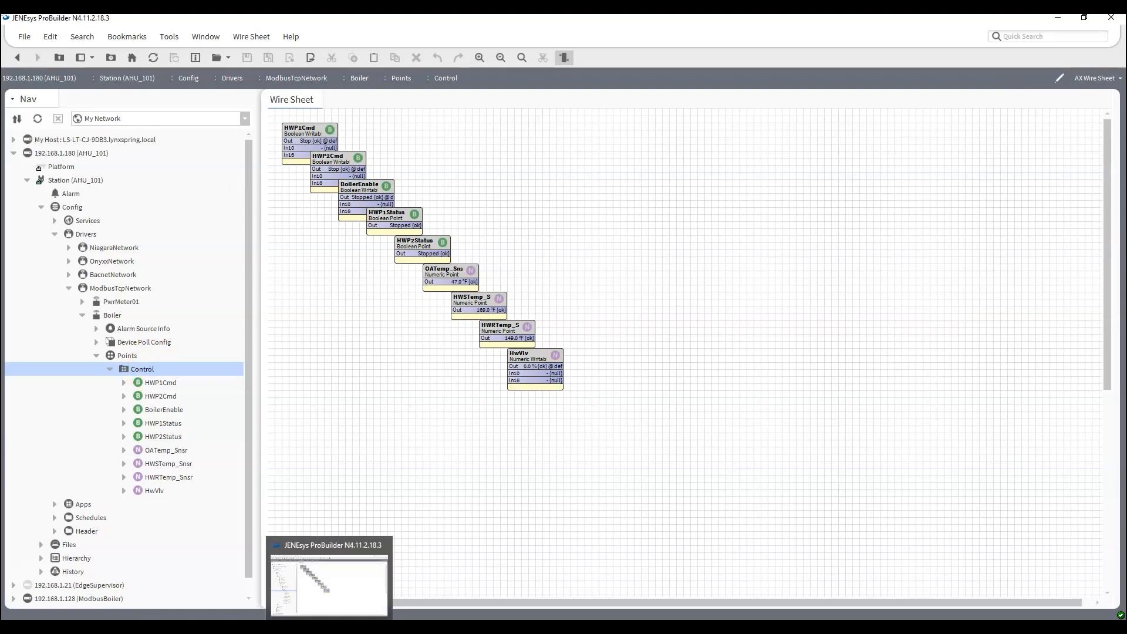
pyautogui.moveTo(539, 366); pyautogui.dragTo(848, 380)
pyautogui.moveTo(314, 138); pyautogui.dragTo(845, 157)
pyautogui.moveTo(338, 162); pyautogui.dragTo(846, 226)
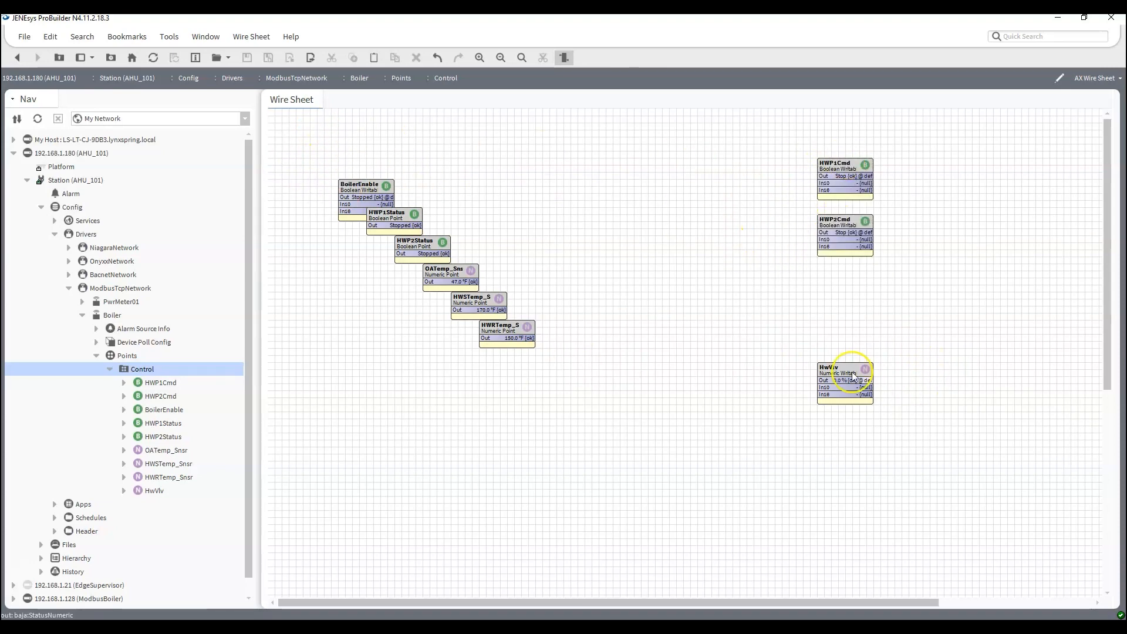
pyautogui.moveTo(354, 180); pyautogui.dragTo(843, 279)
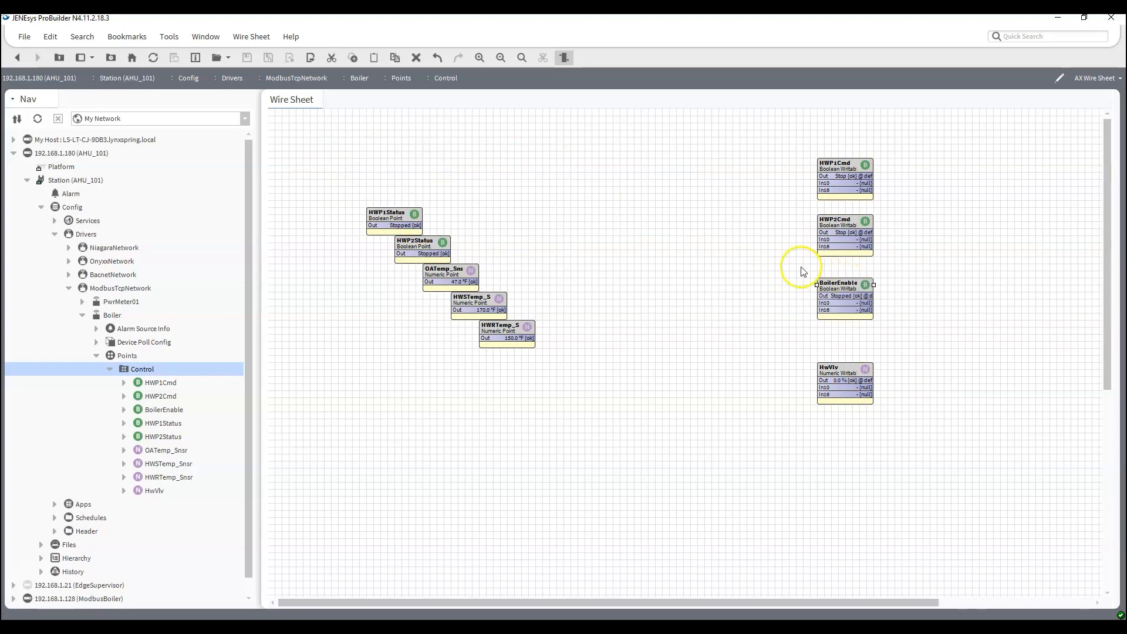
# Widen the four writable blocks together and move HwVlv slightly up towards BoilerEnable.
pyautogui.moveTo(935, 445); pyautogui.dragTo(755, 146)
pyautogui.moveTo(895, 171); pyautogui.dragTo(916, 174)
pyautogui.moveTo(873, 384); pyautogui.dragTo(873, 370)
pyautogui.click(594, 334)
# Select the five status and sensor blocks and arrange only that selection on the wire sheet.
pyautogui.moveTo(335, 187); pyautogui.dragTo(612, 390)
pyautogui.rightClick(453, 262)
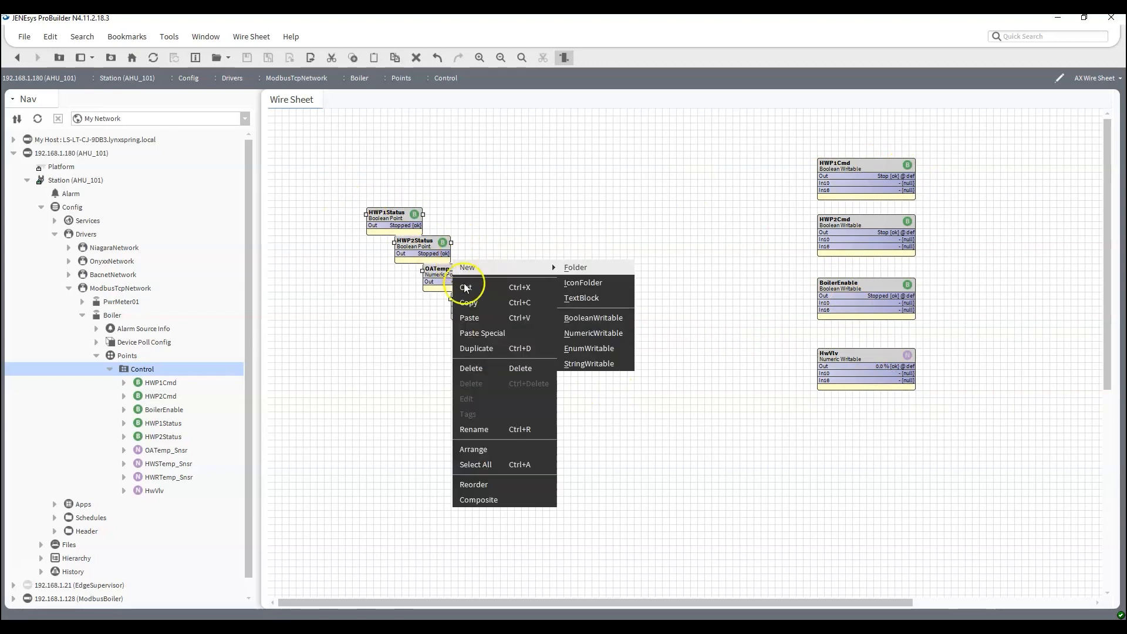
pyautogui.click(474, 449)
pyautogui.click(512, 322)
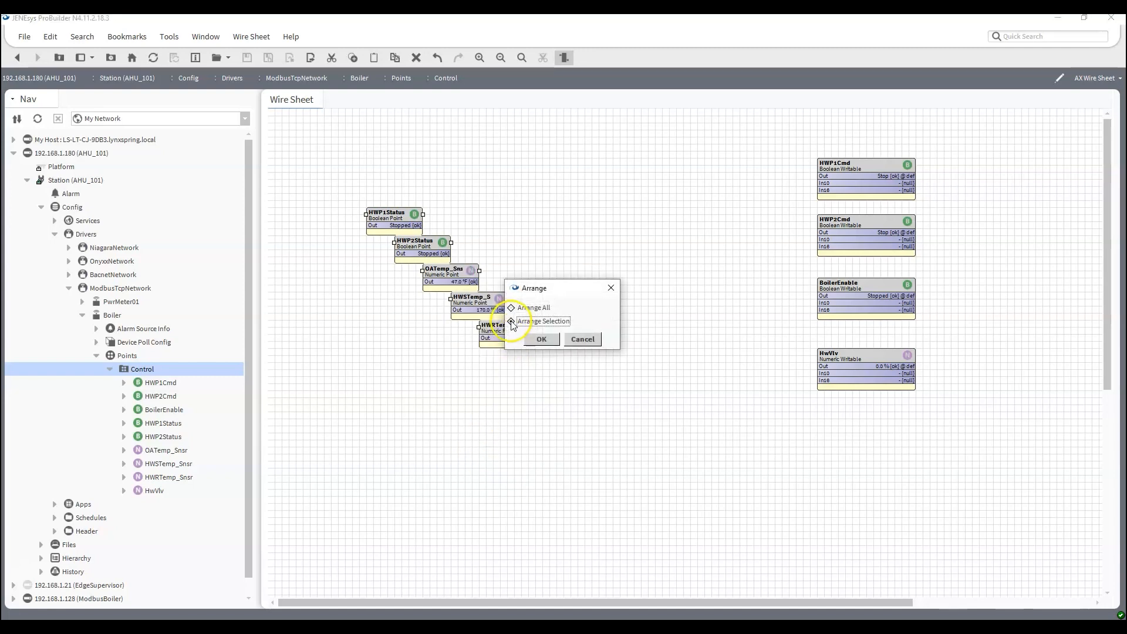
pyautogui.click(542, 340)
# Widen the five status and sensor blocks to fit their full names and move them together inward from the sheet's upper-left corner.
pyautogui.moveTo(409, 287); pyautogui.dragTo(269, 111)
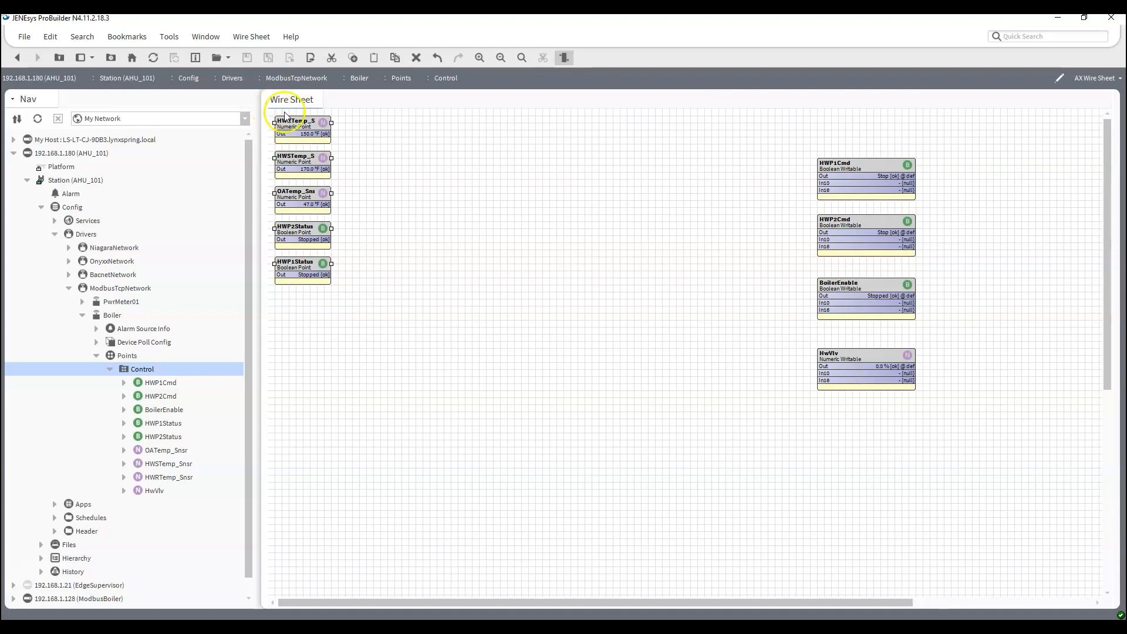
pyautogui.click(450, 387)
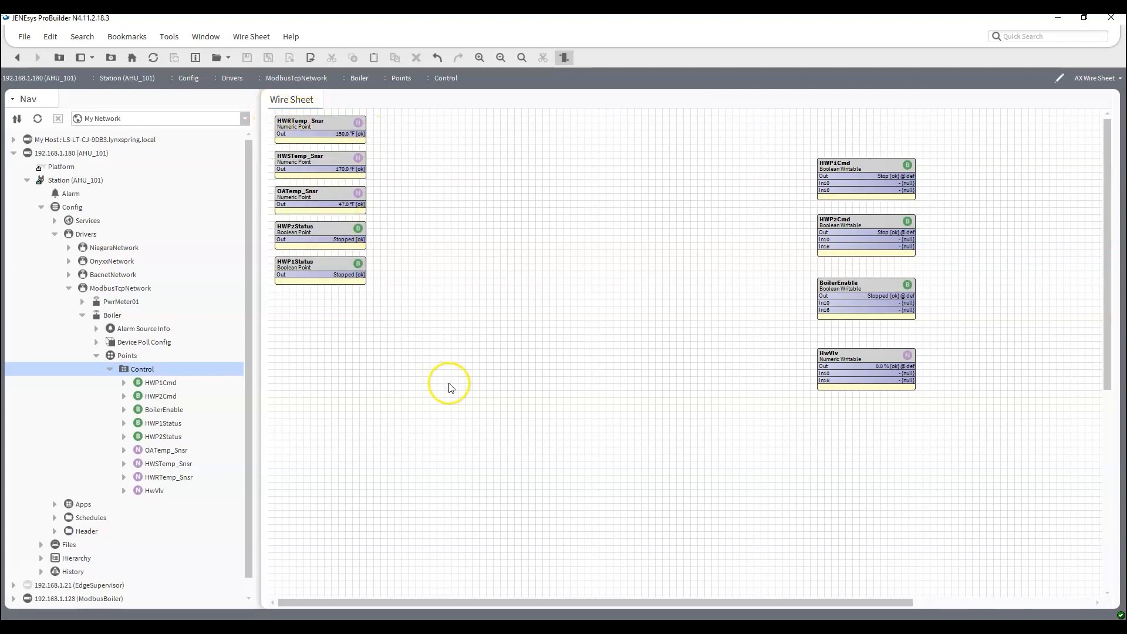
pyautogui.moveTo(430, 360); pyautogui.dragTo(246, 97)
pyautogui.moveTo(299, 133); pyautogui.dragTo(527, 211)
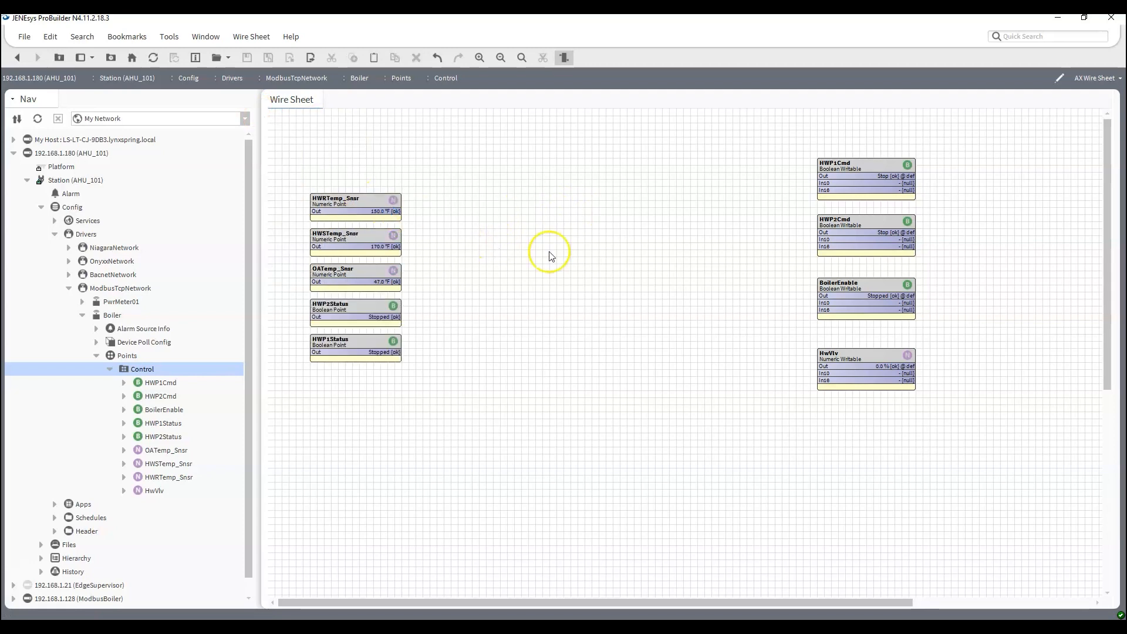